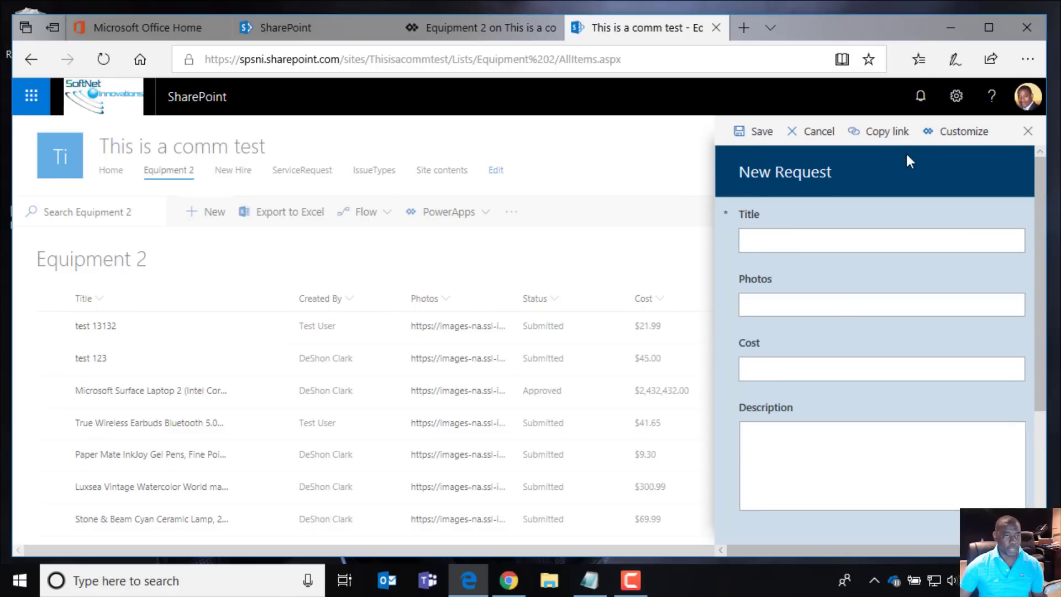
Step: Cancel the new request form and look through the edit form of the test 13132 item
left_click(817, 132)
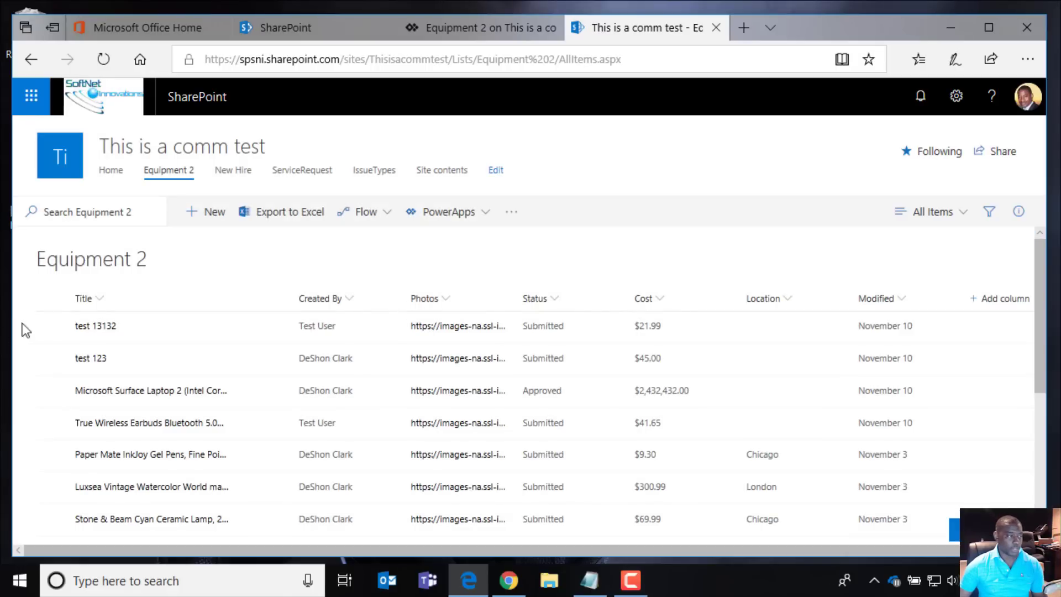
left_click(50, 326)
left_click(204, 231)
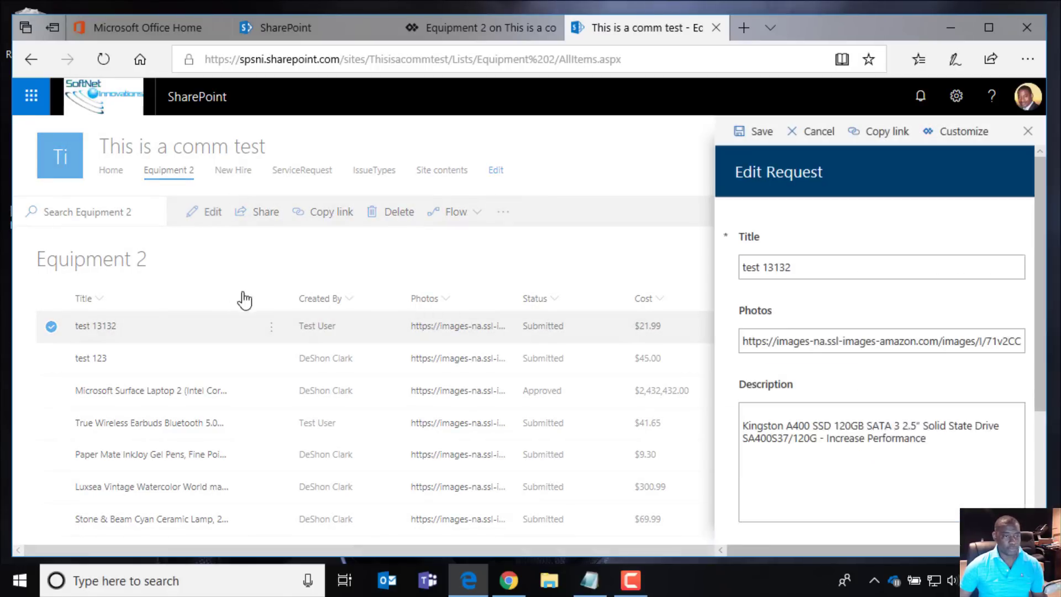
scroll(884, 298, "down", 3)
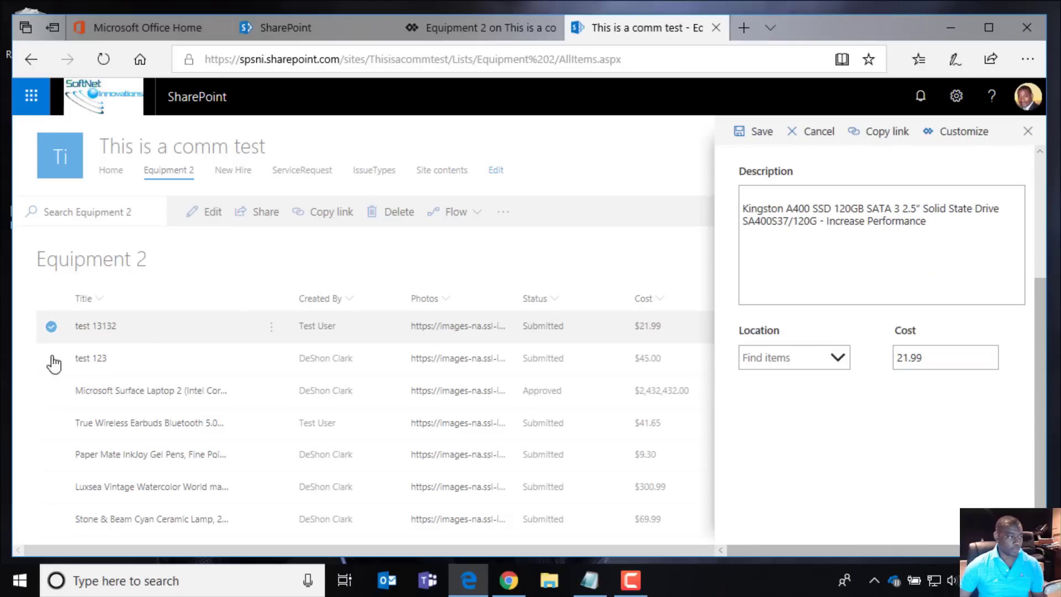
left_click(46, 329)
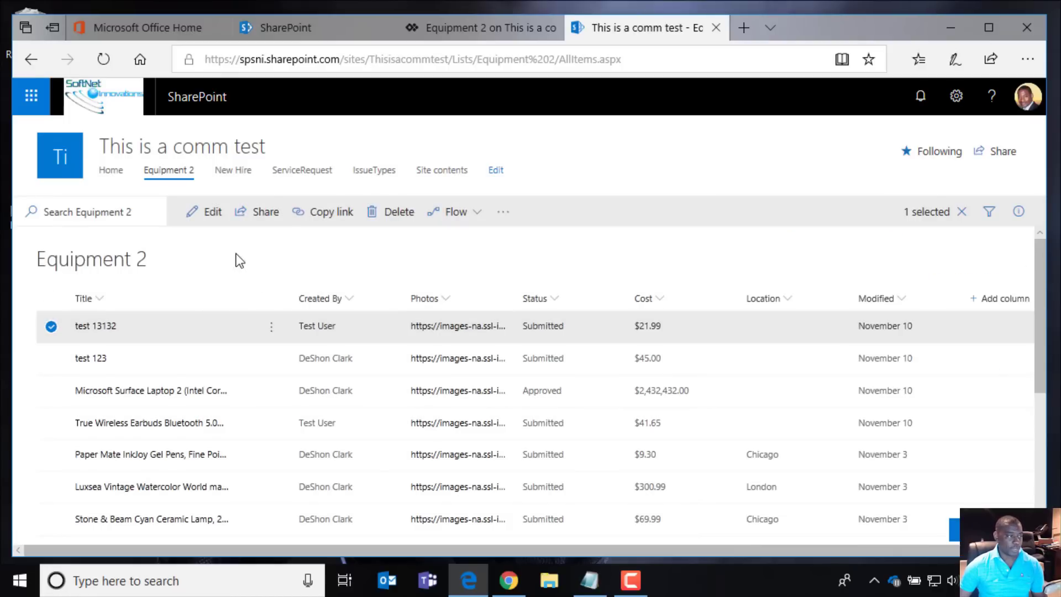
left_click(51, 327)
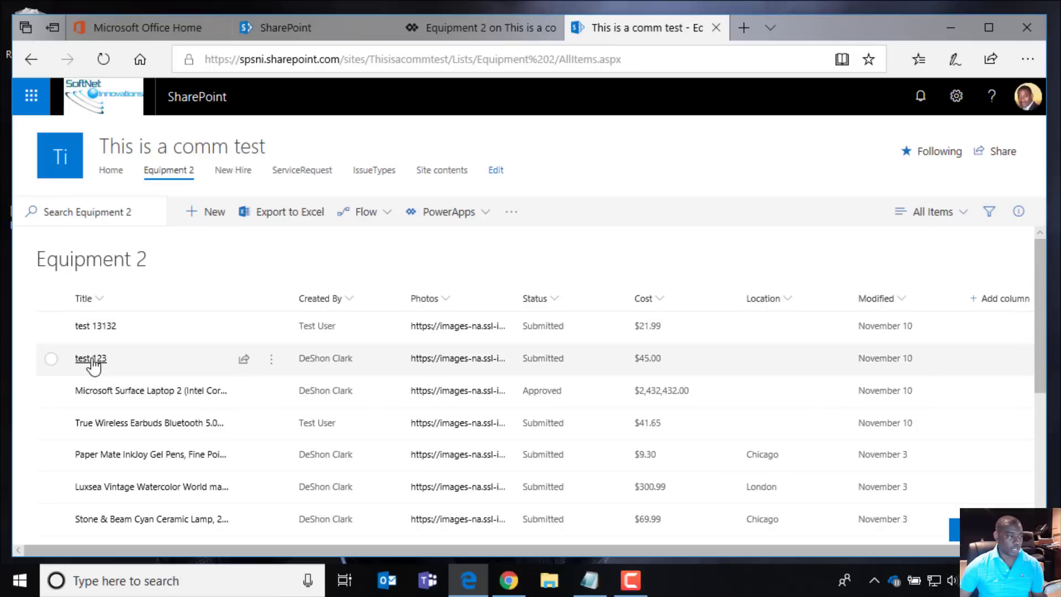
Step: View the details form of the test 123 item and close the Equipment 2 list to return to PowerApps Studio
left_click(90, 358)
scroll(997, 320, "up", 3)
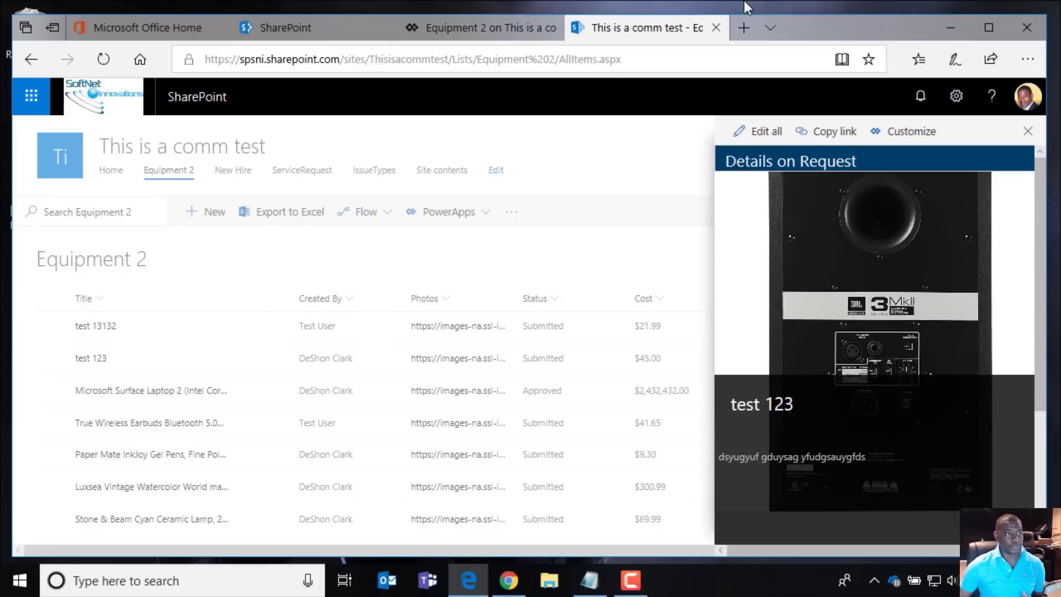
left_click(716, 28)
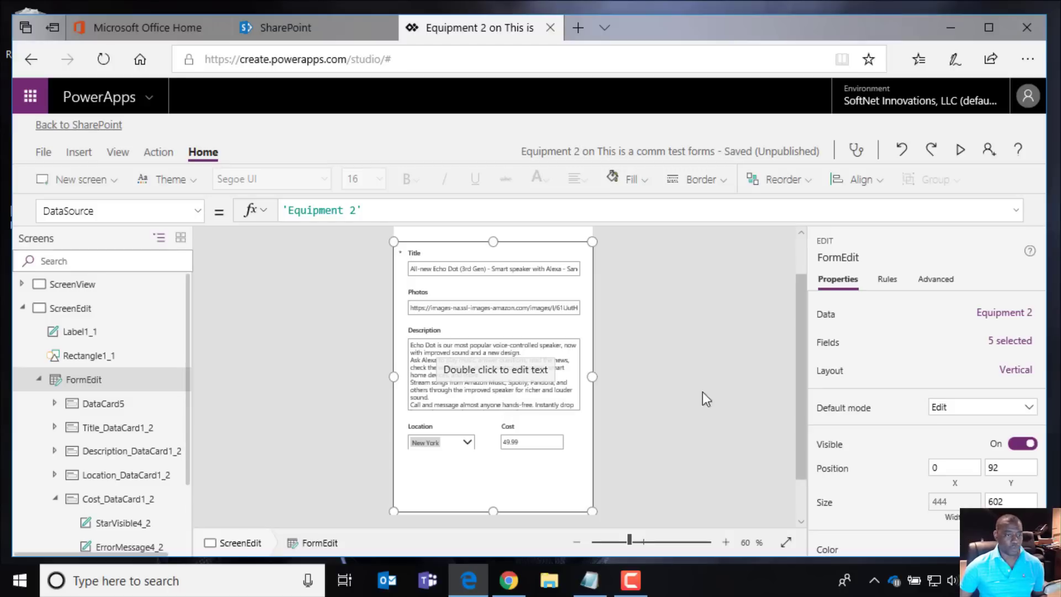
Step: Lower the top edge of FormEdit to Y position 120 to leave space under the Edit Request header
scroll(798, 343, "up", 2)
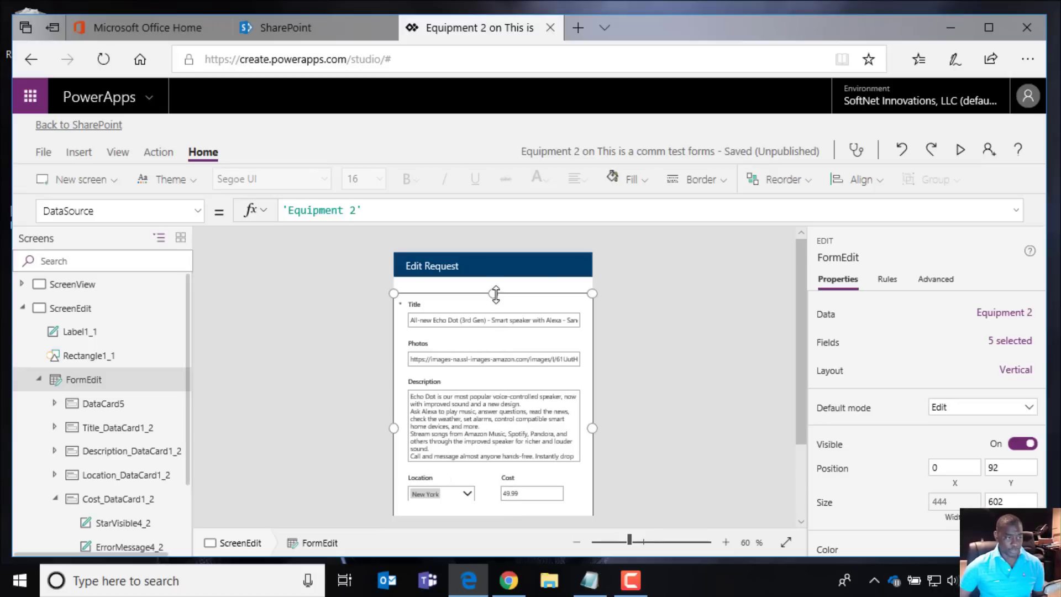
left_click_drag(496, 295, 496, 305)
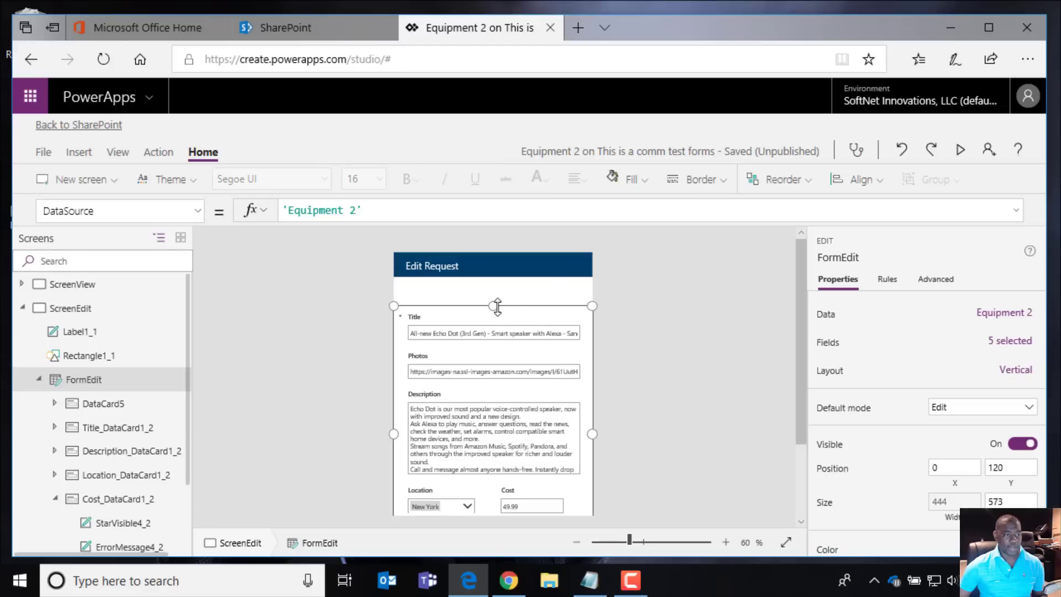
left_click(652, 326)
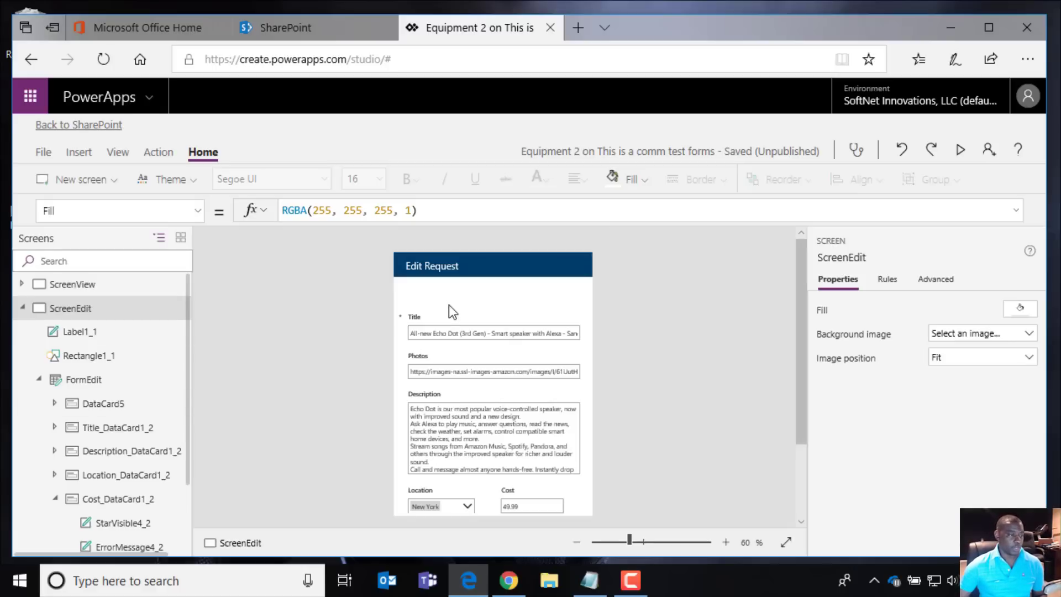
Step: Compare the layouts of ScreenView, ScreenNew and ScreenEdit
left_click(21, 309)
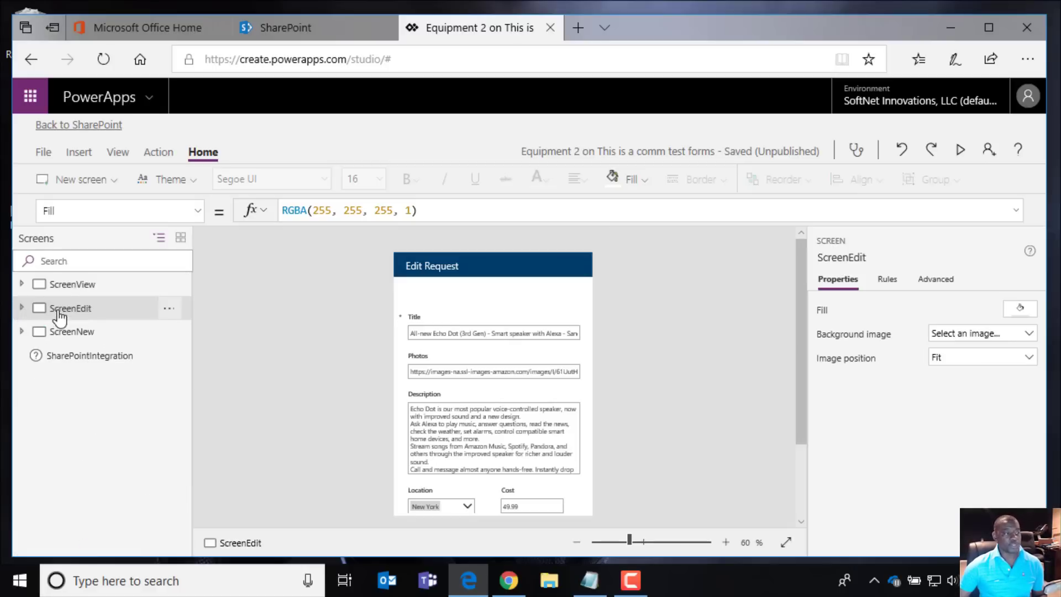
left_click(70, 285)
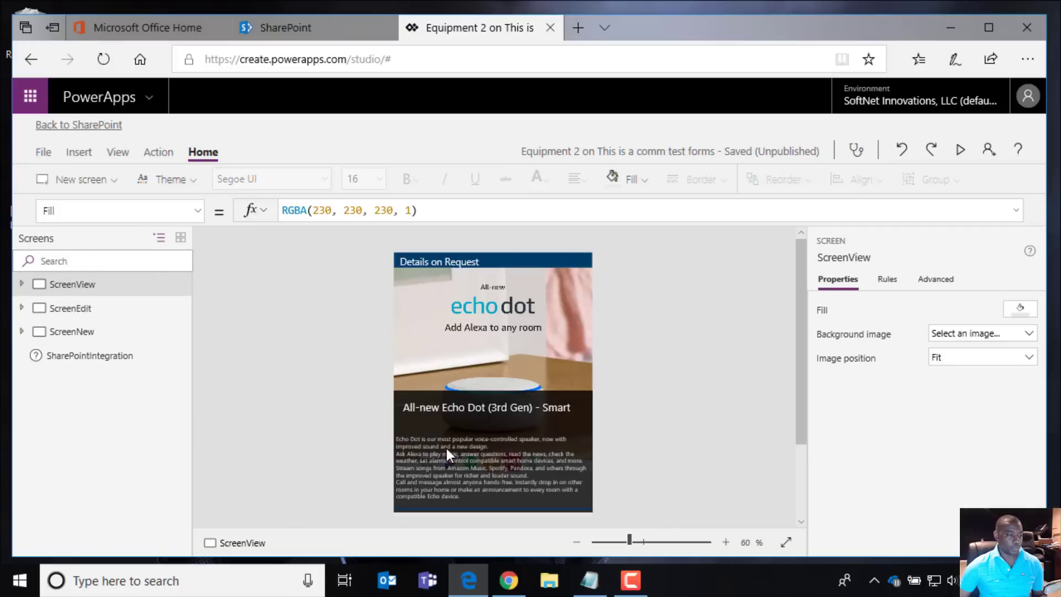
left_click(66, 332)
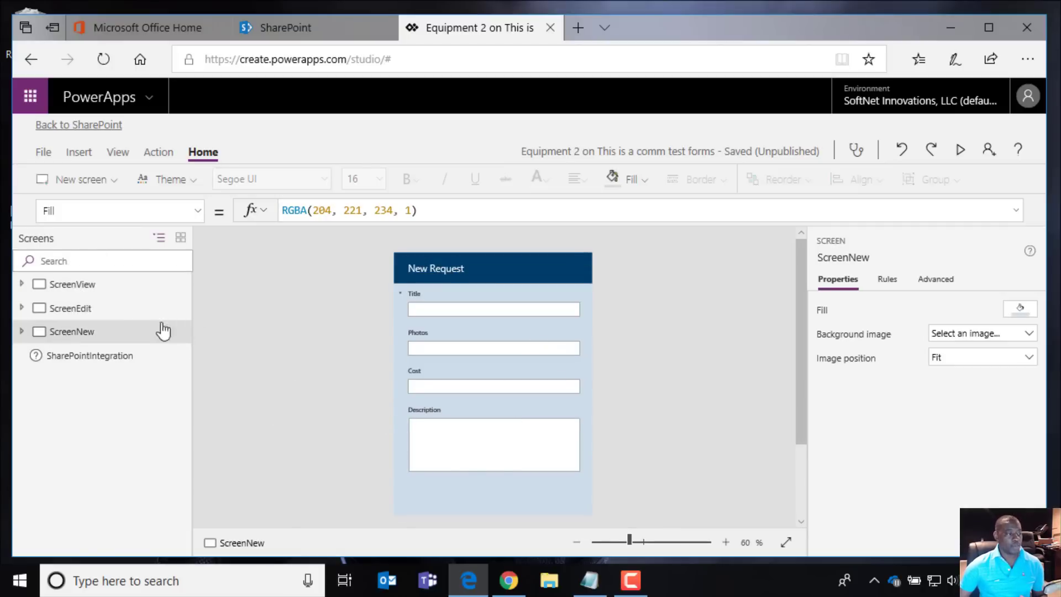
left_click(95, 314)
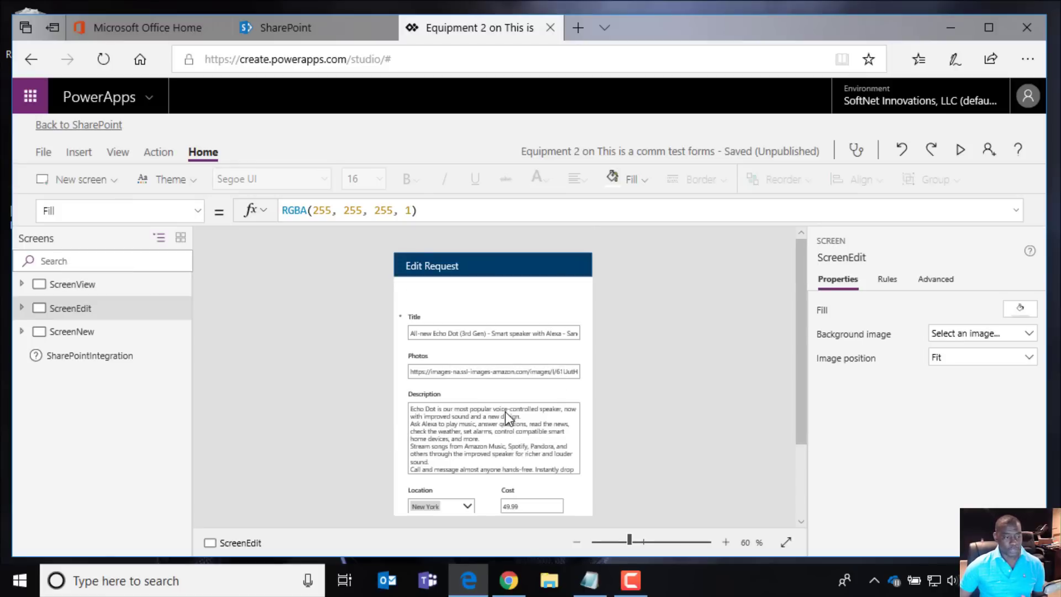
scroll(505, 413, "down", 1)
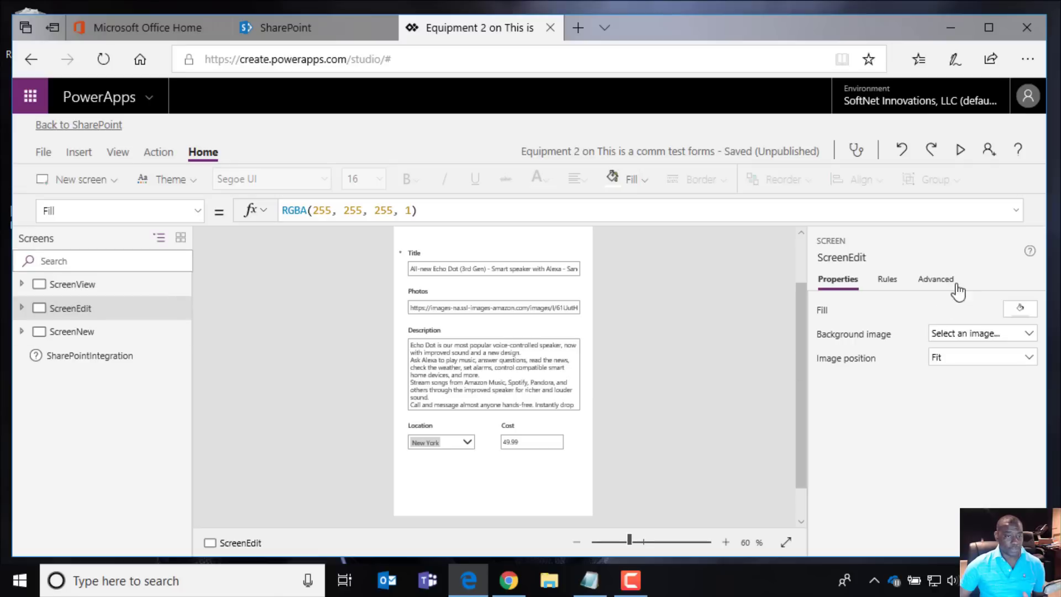
Step: Add the Status and Attachments fields to FormEdit on ScreenEdit
left_click(22, 308)
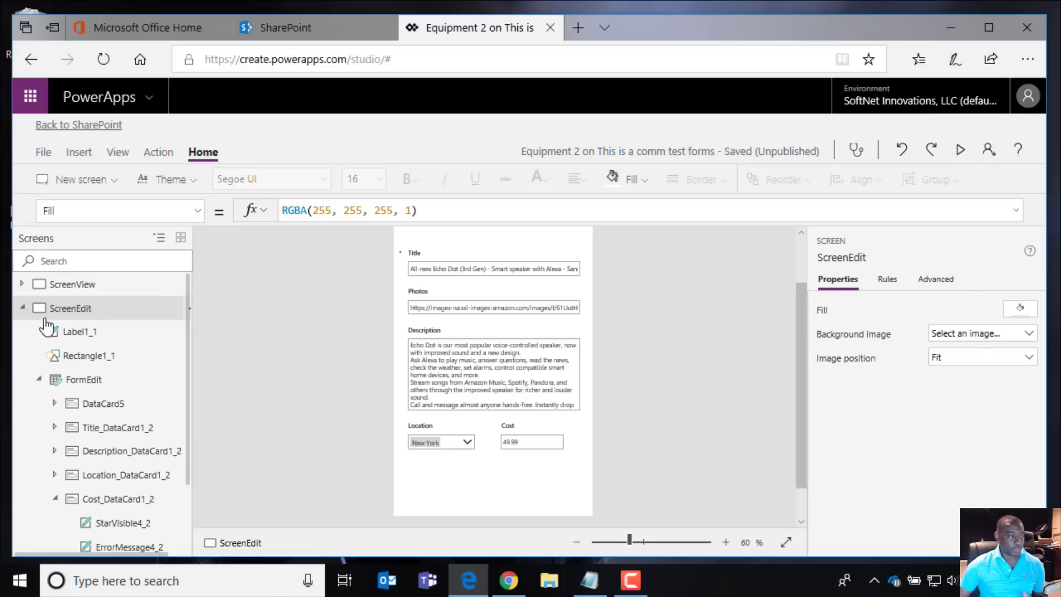
left_click(83, 379)
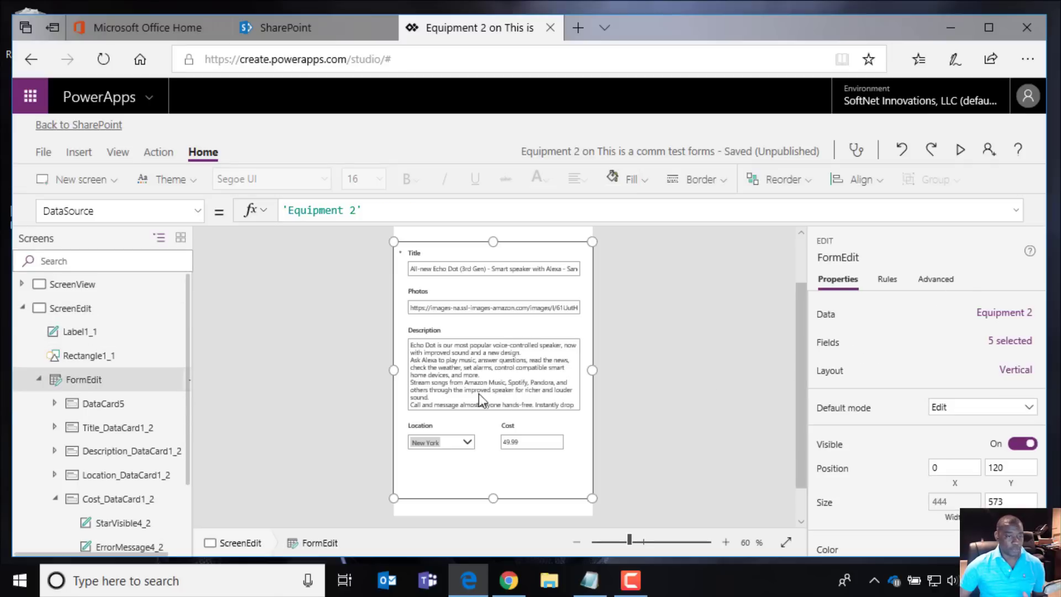
left_click(1014, 345)
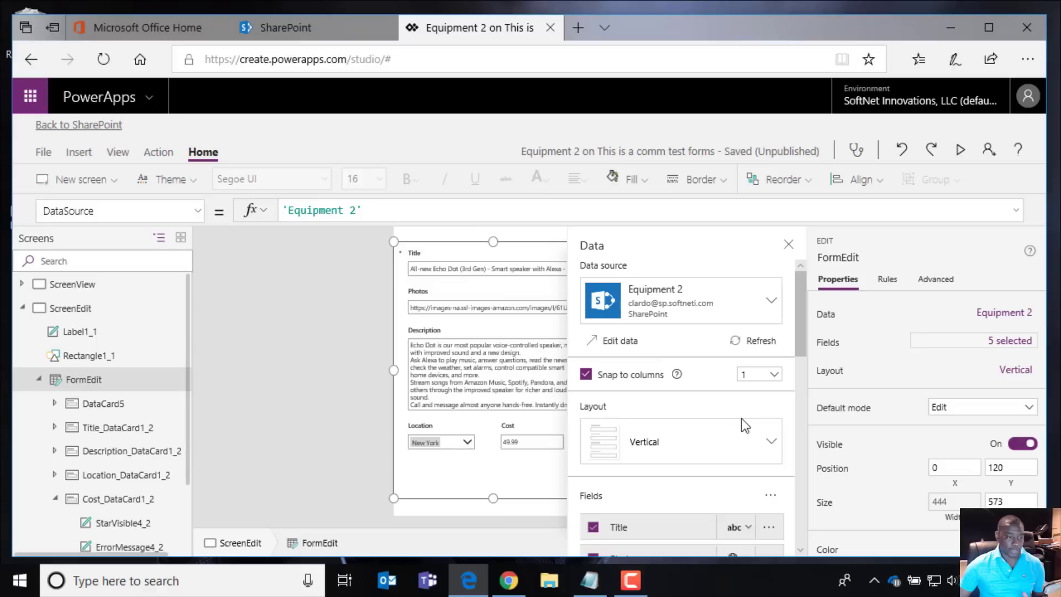
scroll(744, 426, "down", 5)
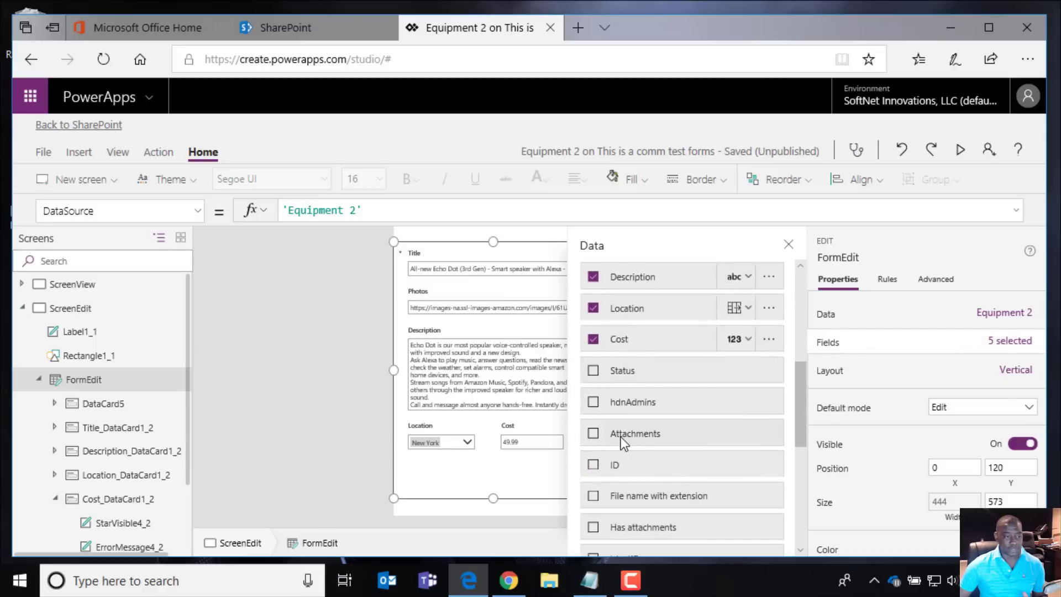
left_click(619, 370)
scroll(638, 415, "down", 1)
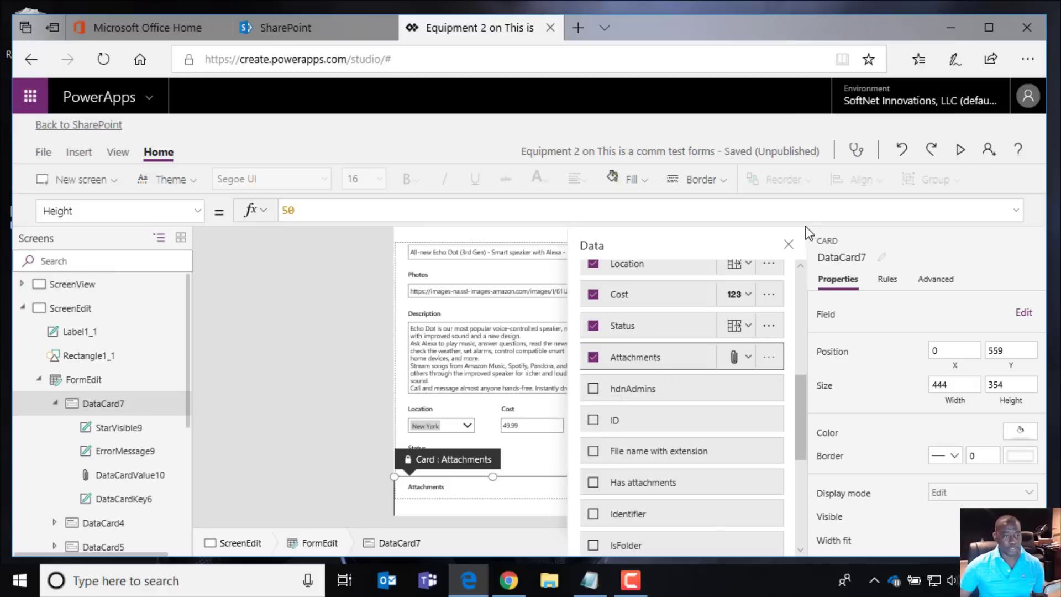
left_click(788, 244)
left_click(615, 459)
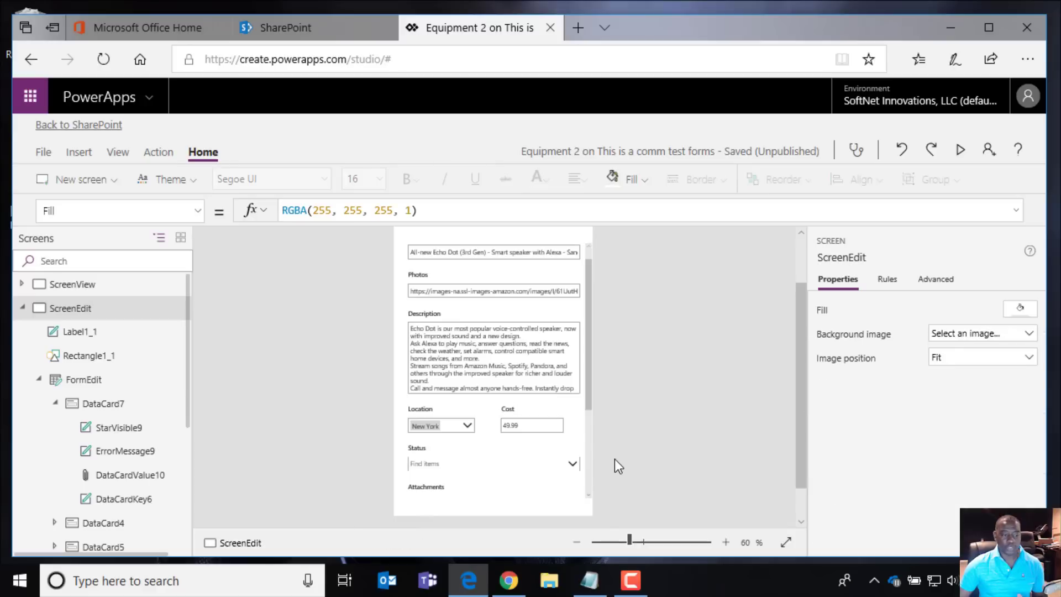
Step: Extend FormEdit down to the bottom of the screen with a height of 670 and check its lower fields
scroll(548, 437, "up", 2)
scroll(594, 429, "down", 3)
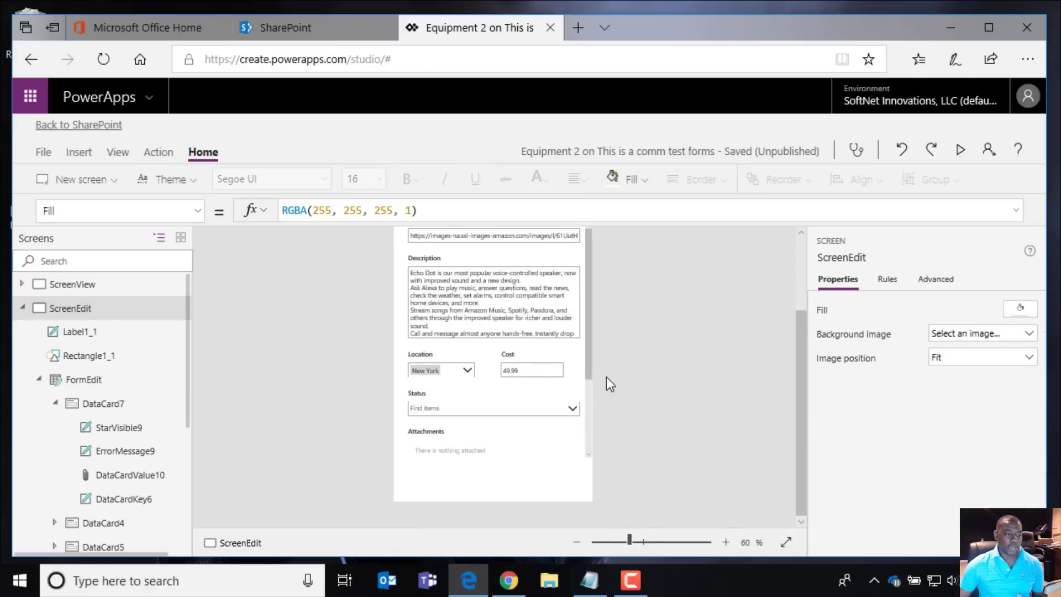
left_click_drag(589, 367, 592, 343)
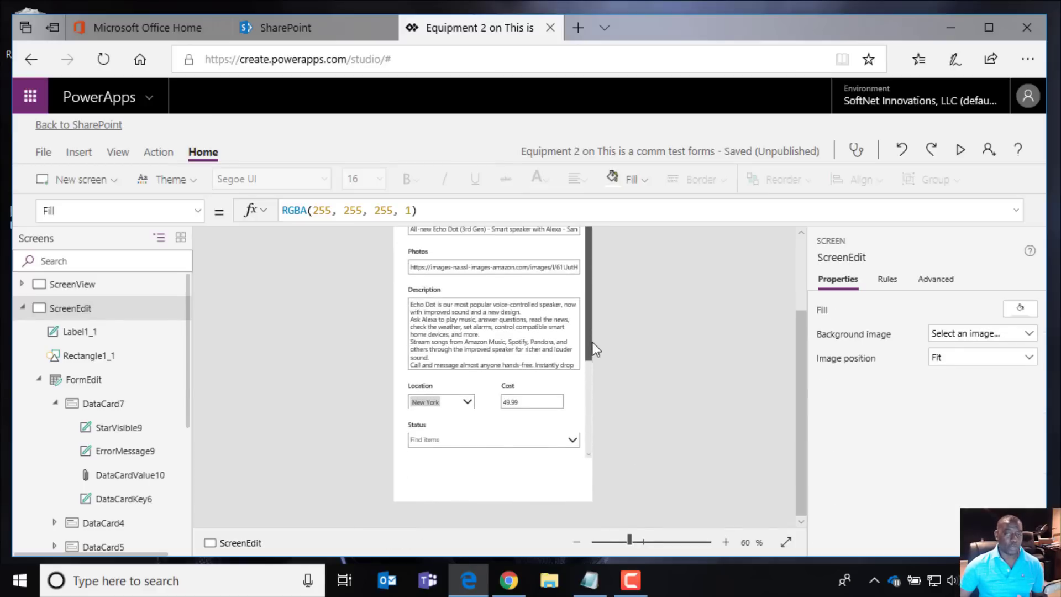
left_click(592, 342)
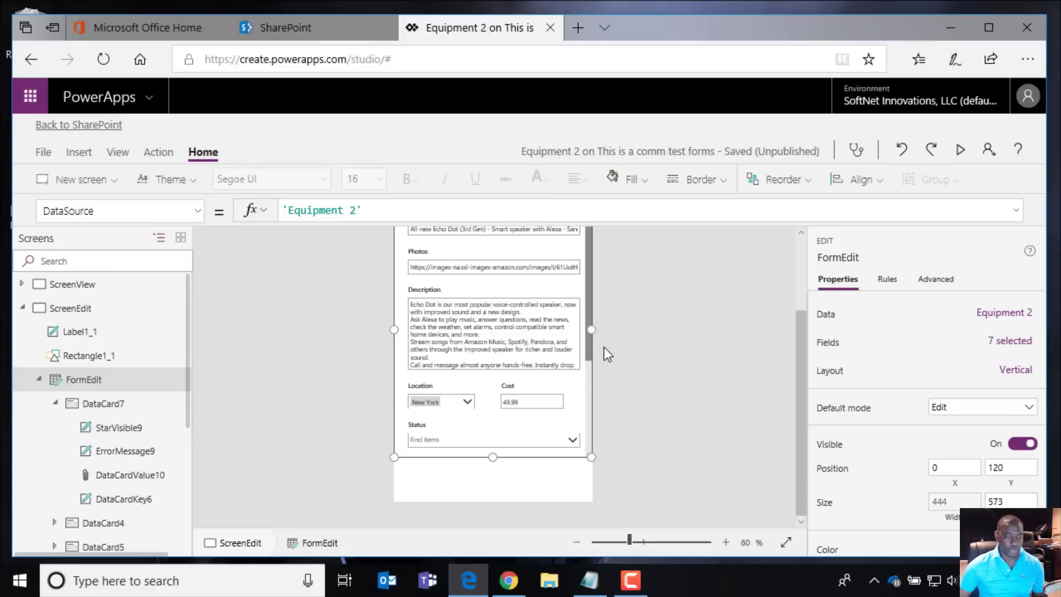
scroll(608, 348, "up", 2)
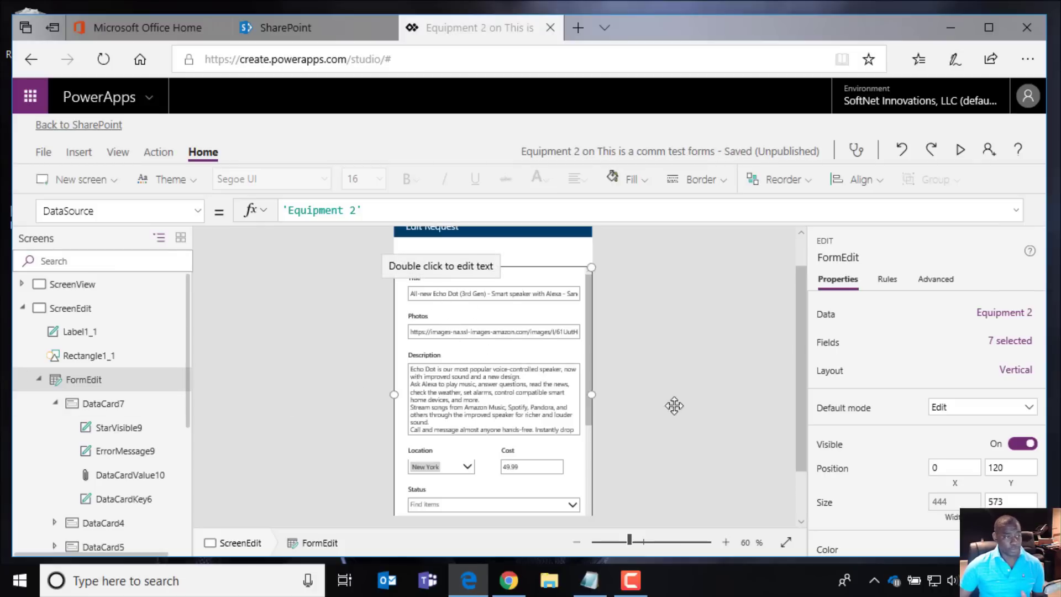
scroll(458, 387, "down", 3)
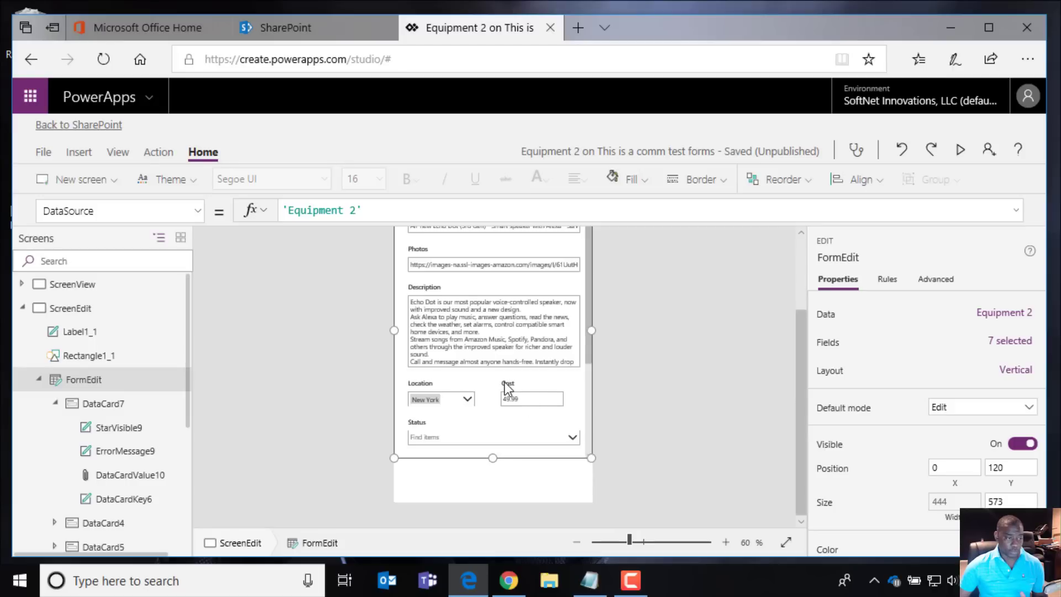
scroll(450, 398, "up", 3)
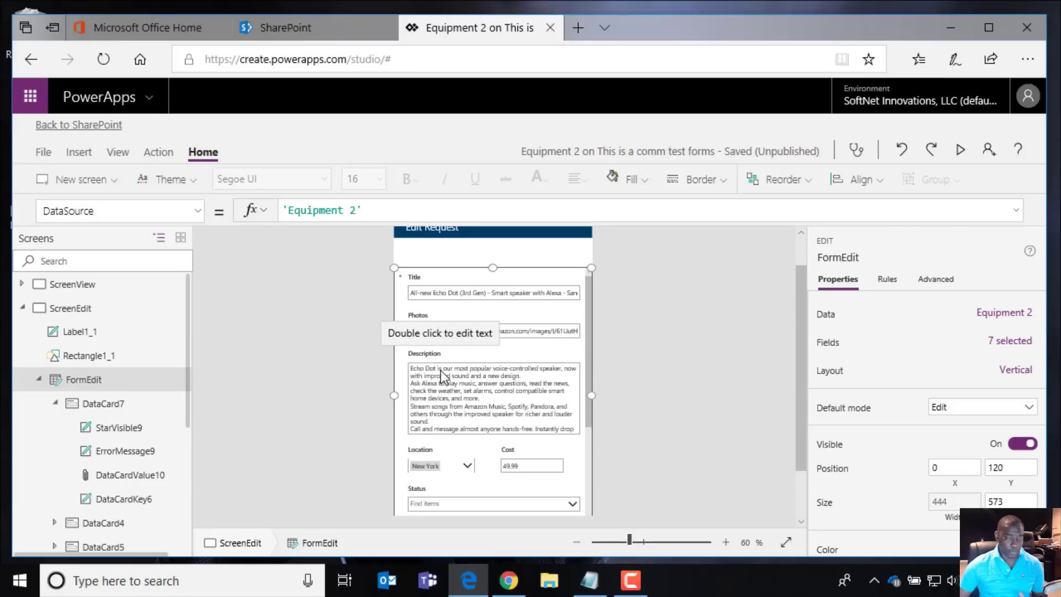
scroll(440, 370, "down", 3)
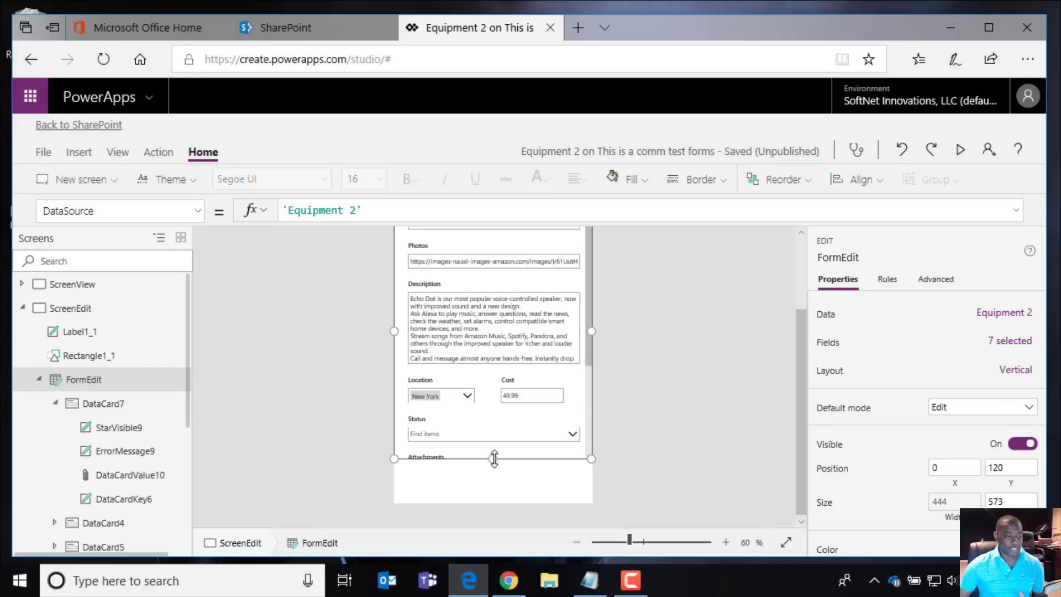
left_click_drag(495, 458, 486, 503)
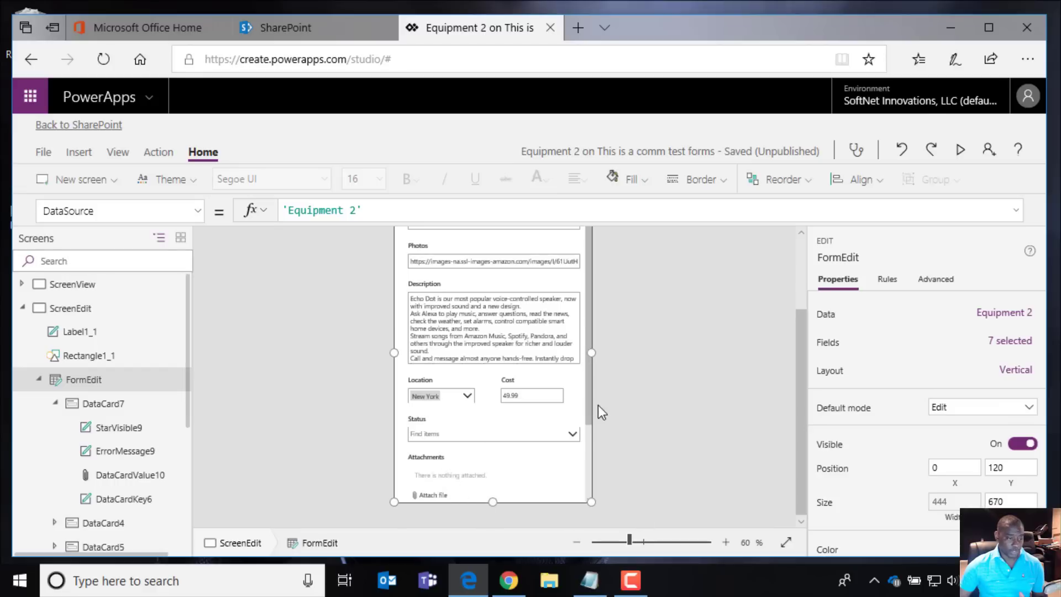
left_click_drag(588, 412, 586, 492)
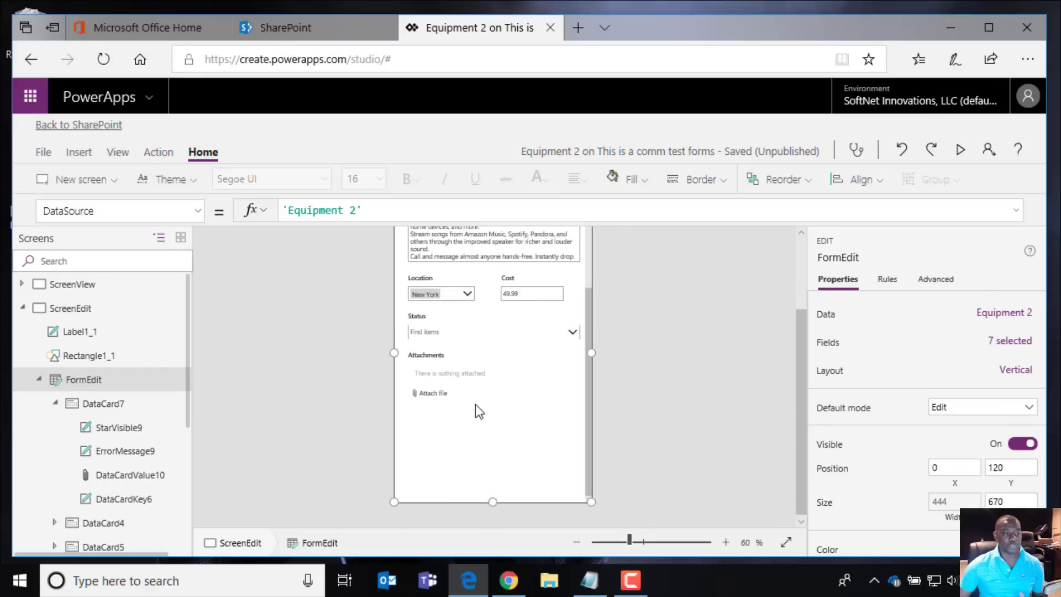
left_click_drag(588, 413, 587, 328)
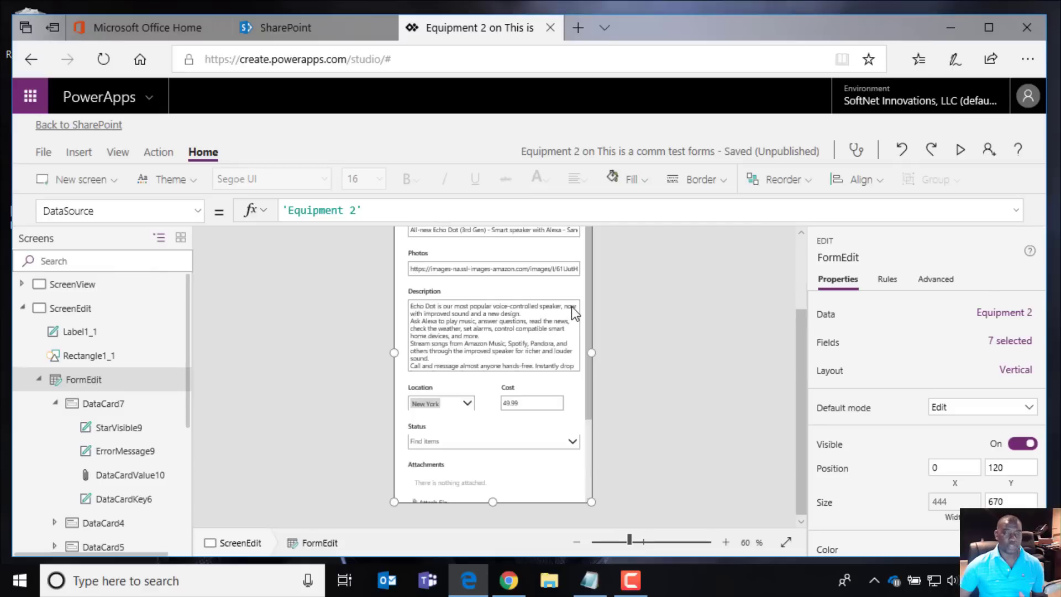
scroll(777, 386, "up", 3)
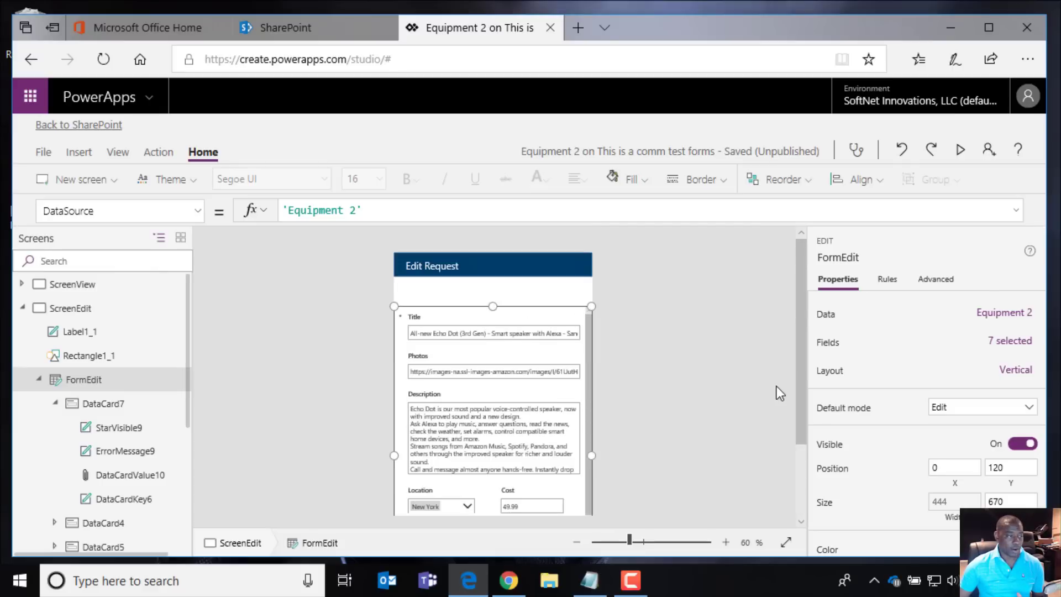
Step: Insert a button on ScreenEdit beneath the Edit Request header, sized 126 by 56 at X 27, Y 64
left_click(435, 298)
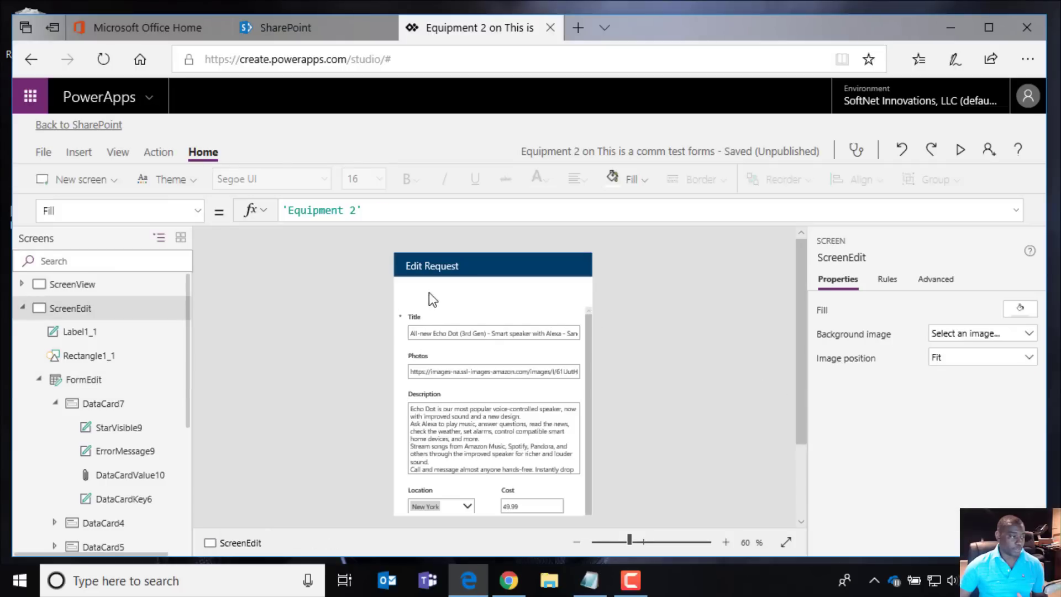
left_click(89, 154)
left_click(226, 179)
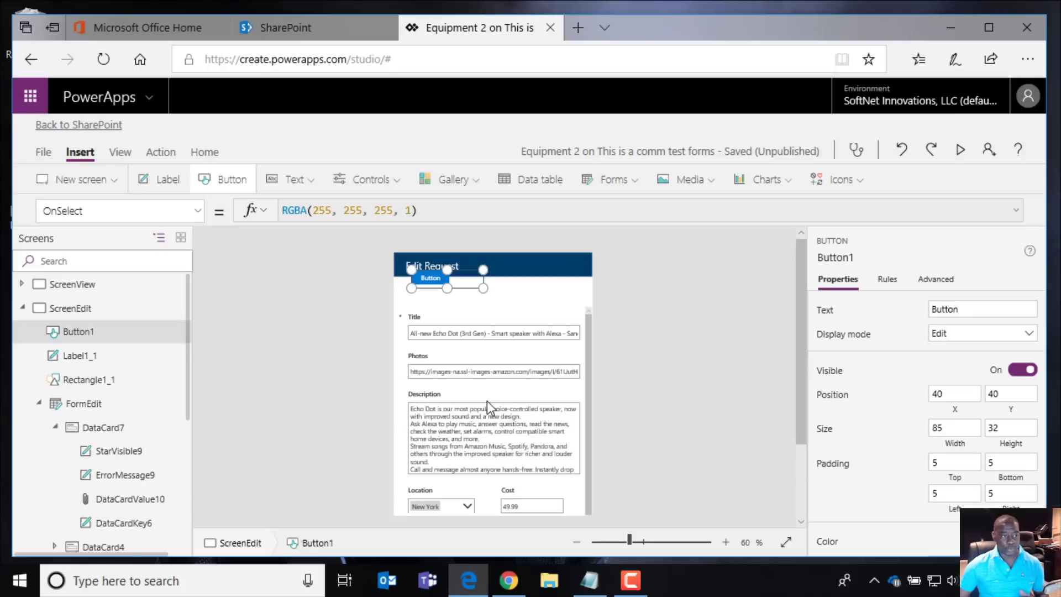
left_click_drag(481, 297, 449, 302)
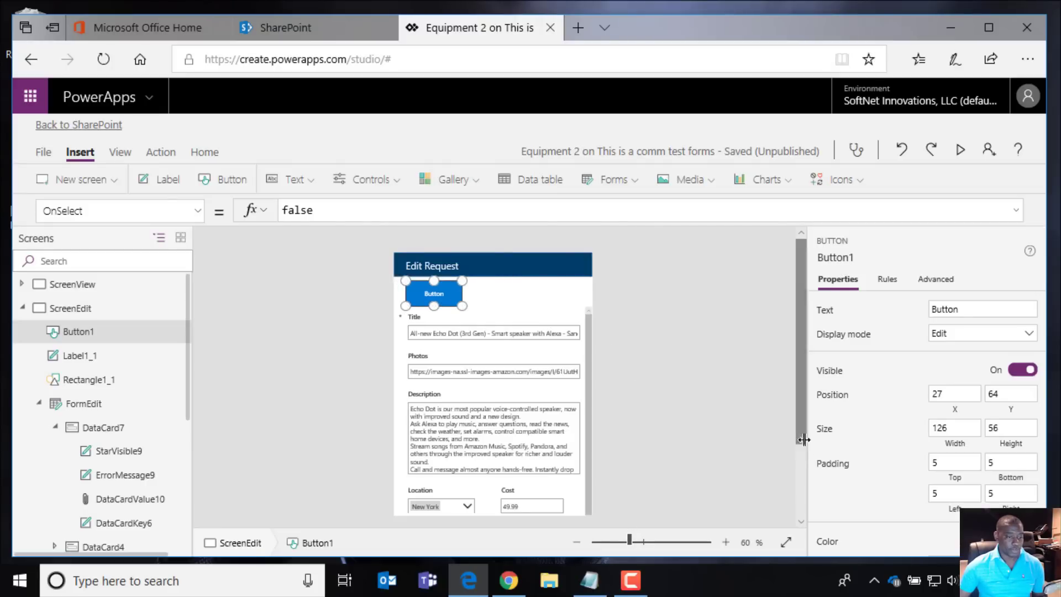
Step: Shrink the button beneath the Edit Request header to 92 wide by 43 high
left_click(726, 542)
left_click(726, 542)
left_click(726, 542)
left_click(726, 542)
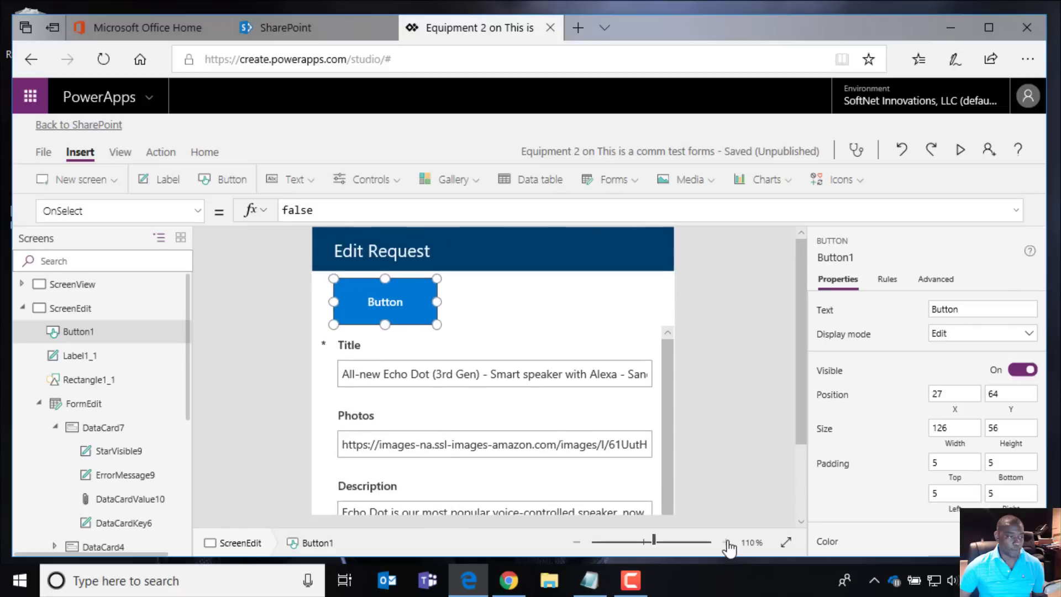
left_click(726, 542)
left_click(726, 542)
left_click(726, 542)
left_click(549, 349)
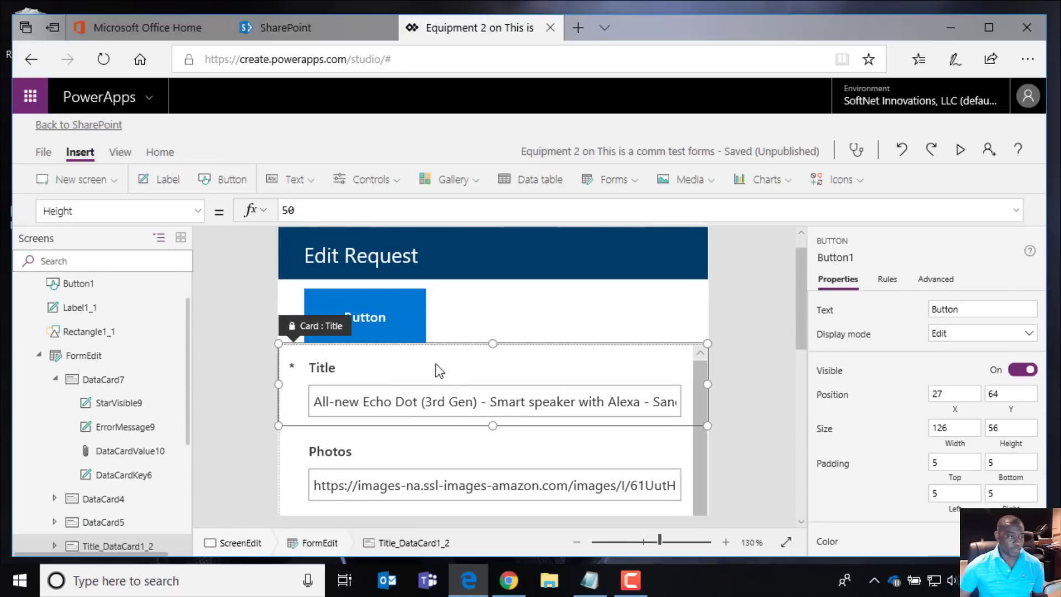
left_click(418, 319)
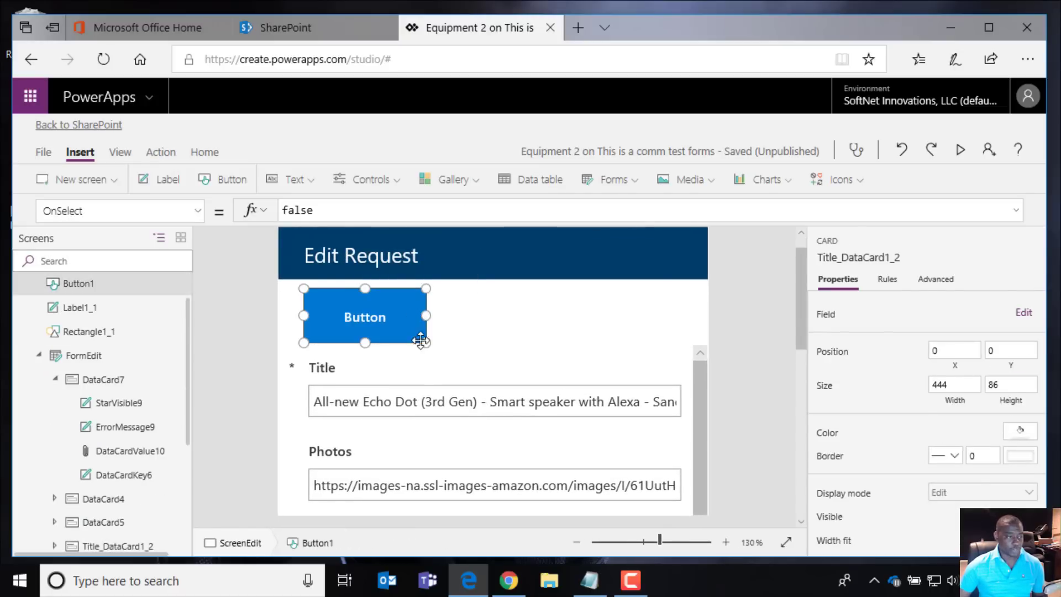
left_click_drag(426, 339, 394, 330)
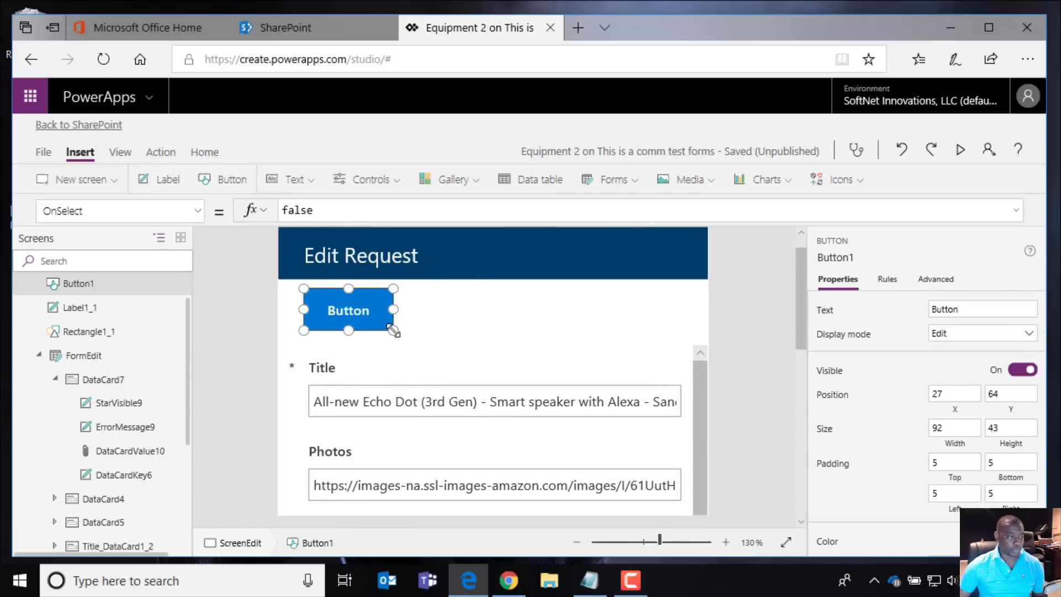
left_click(410, 334)
Step: Change the button's Text property to "Basics"
left_click(380, 324)
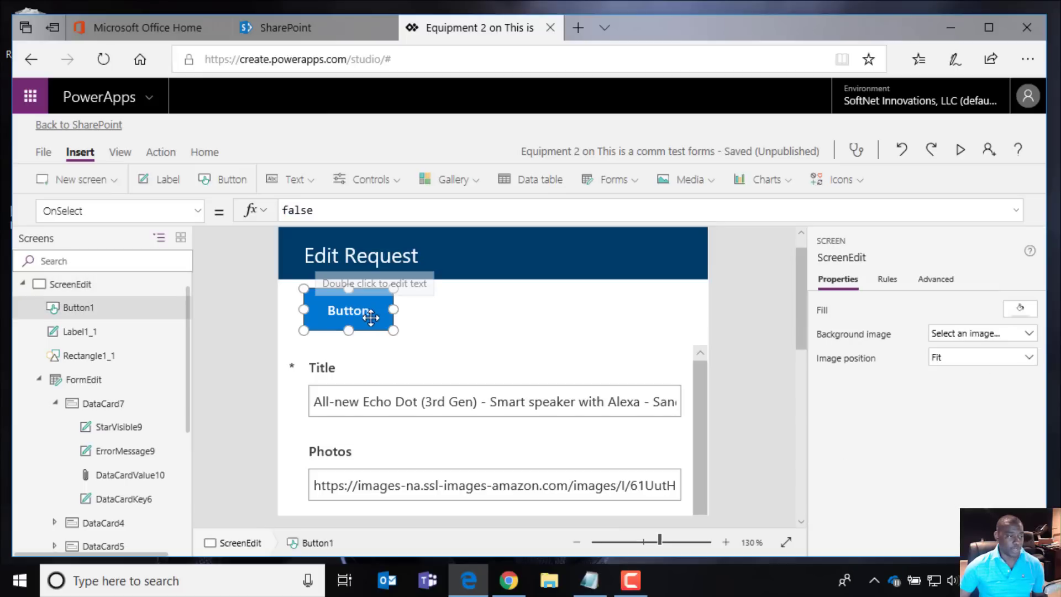
left_click(197, 211)
left_click_drag(207, 359, 193, 460)
left_click(86, 477)
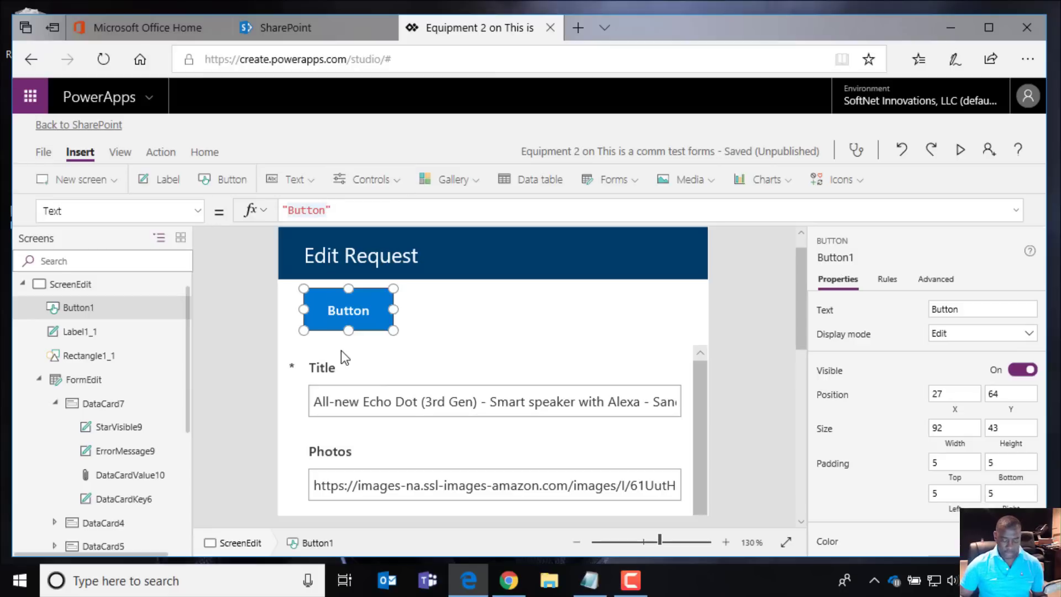
key("BackSpace")
key("BackSpace")
key("BackSpace")
key("BackSpace")
key("BackSpace")
key("BackSpace")
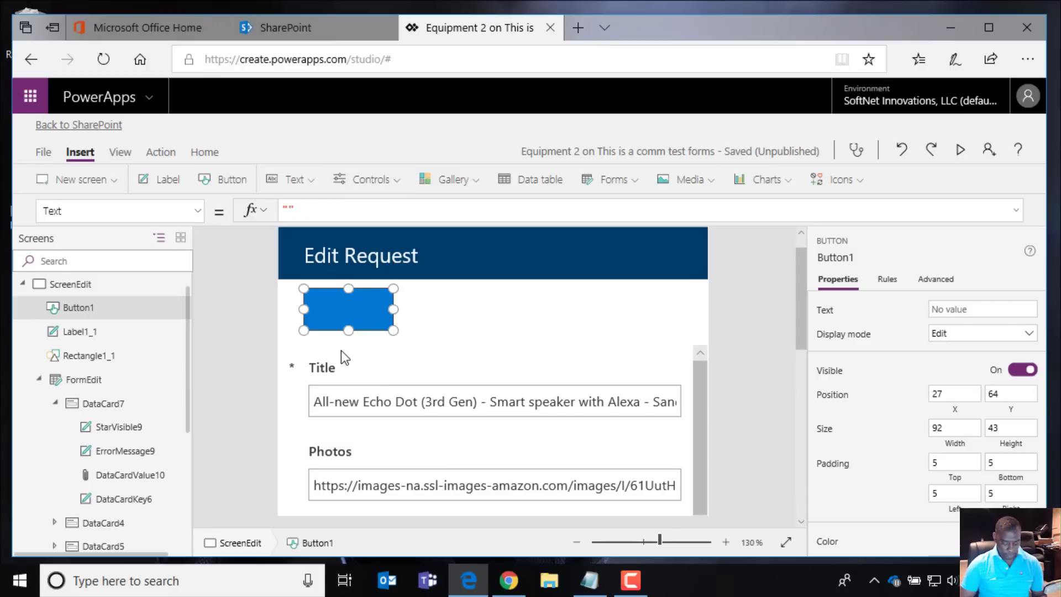
type("Basics")
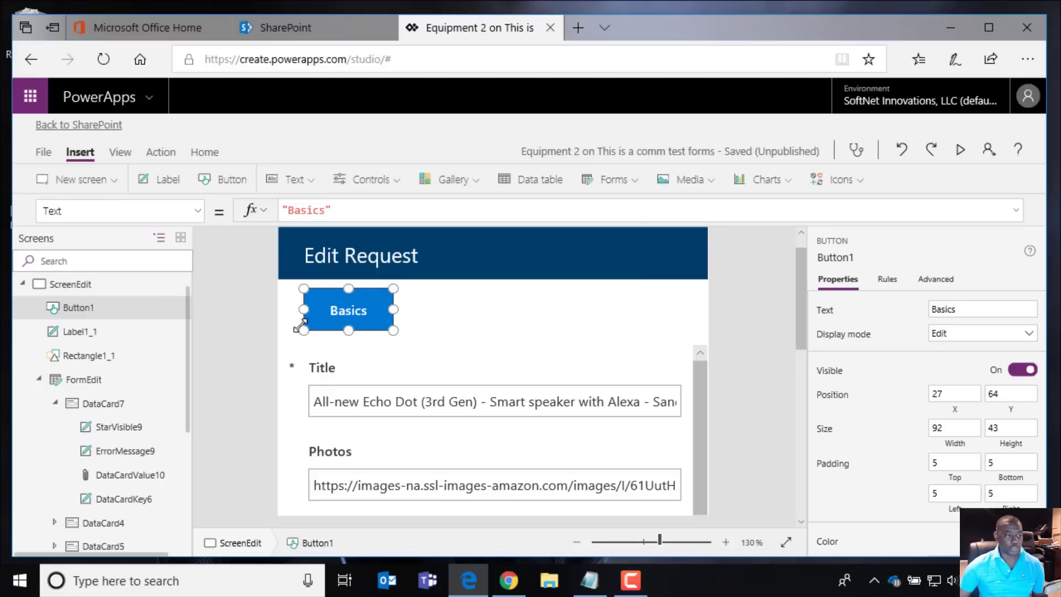
Step: Set the Basics button's VerticalAlign property to VerticalAlign.Top
left_click(196, 220)
left_click_drag(210, 442, 204, 475)
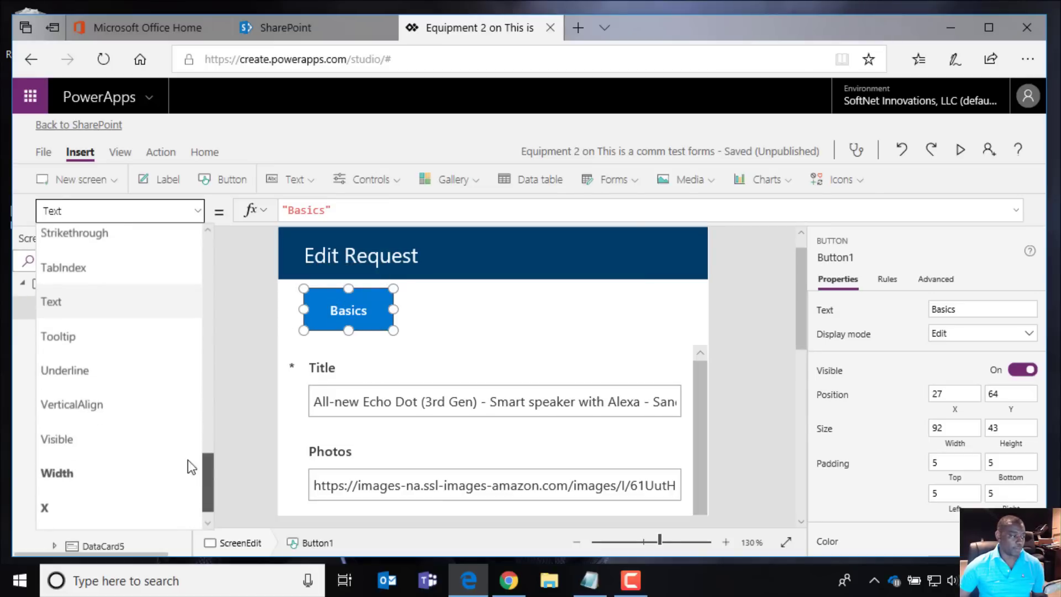
left_click(152, 419)
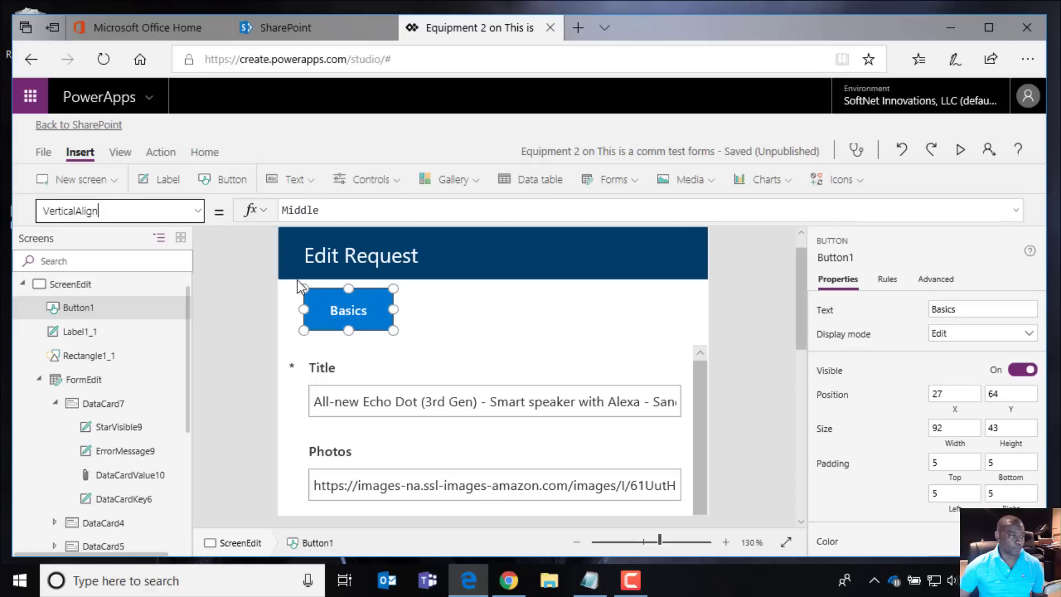
left_click(328, 208)
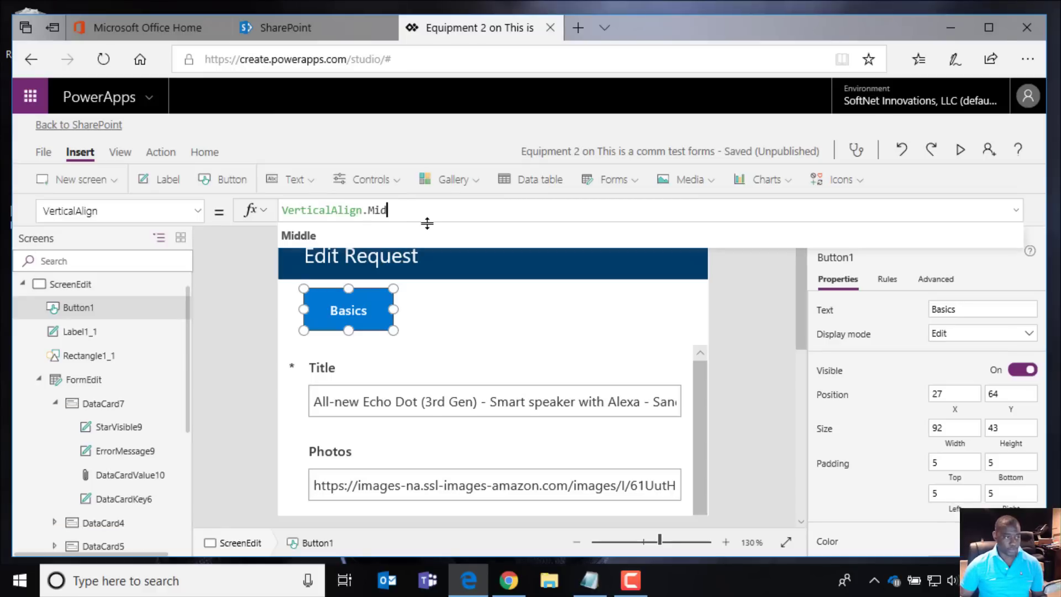
type(".Top")
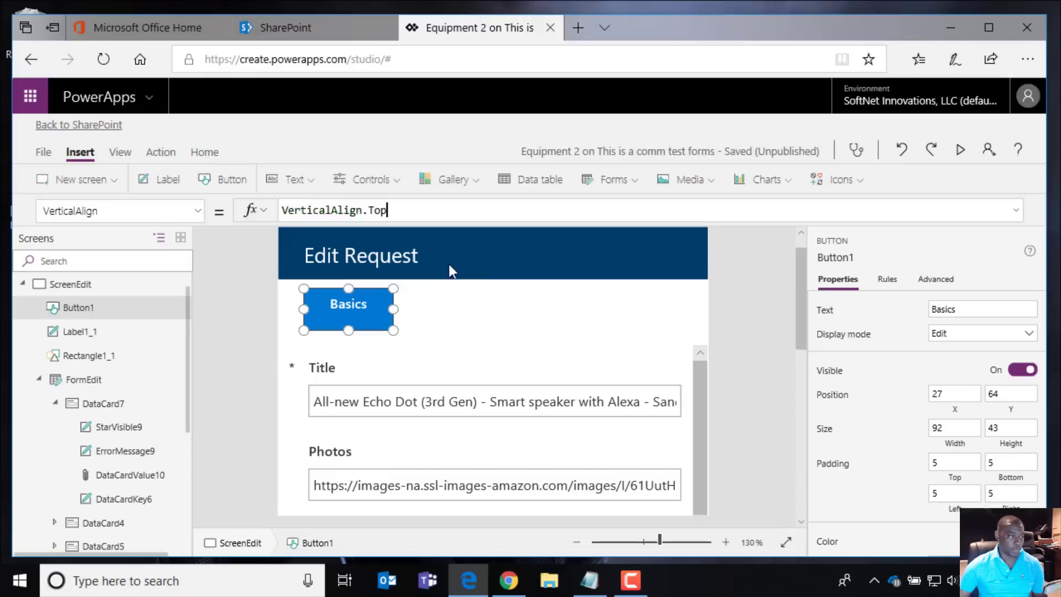
Step: Fill the Basics button with the dark navy theme color RGBA(0, 42, 74, 1)
left_click(372, 315)
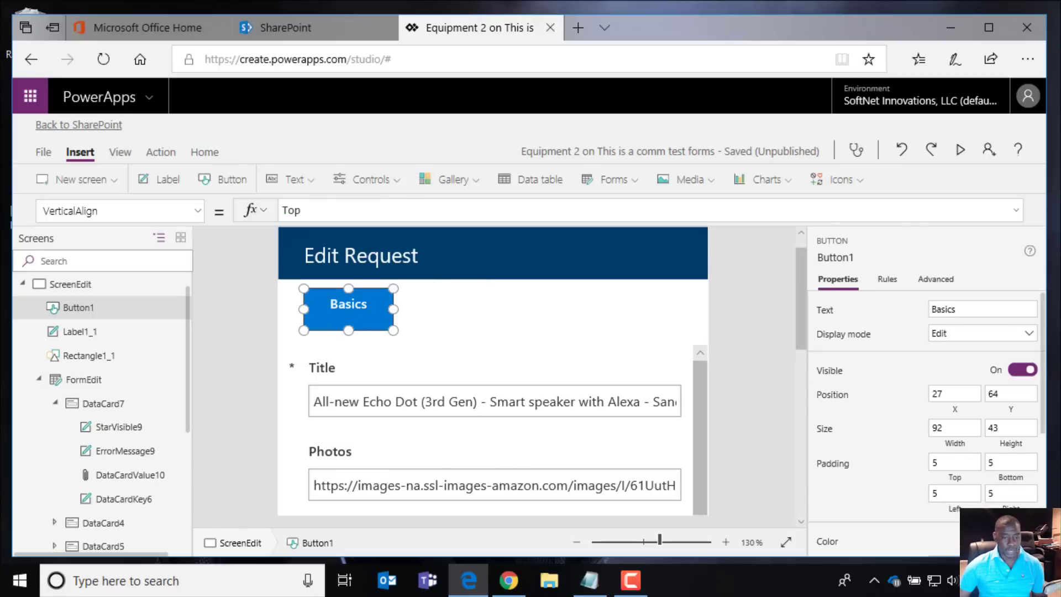
left_click(1005, 542)
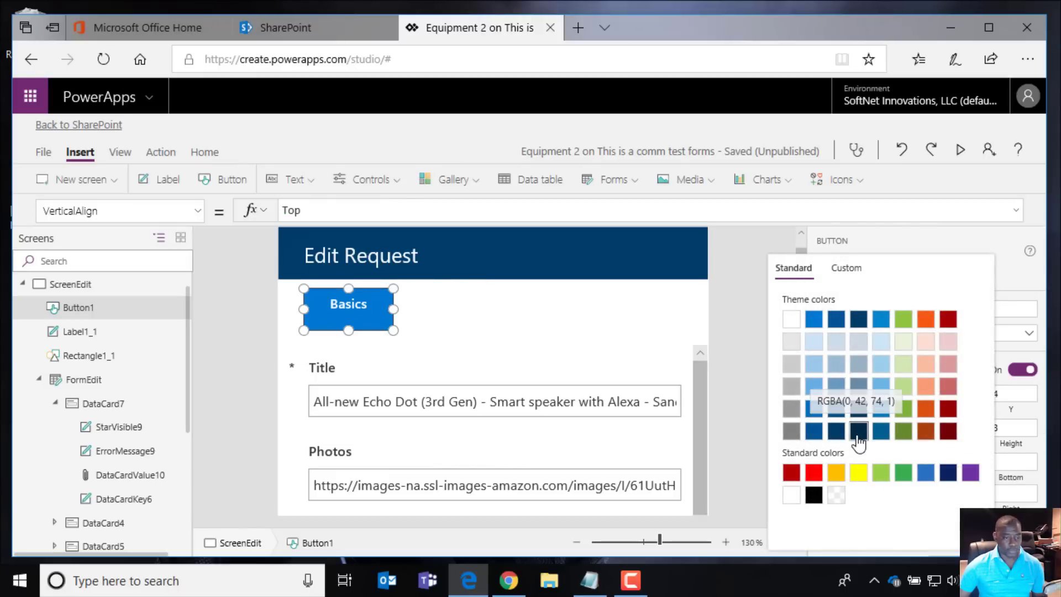
left_click(859, 431)
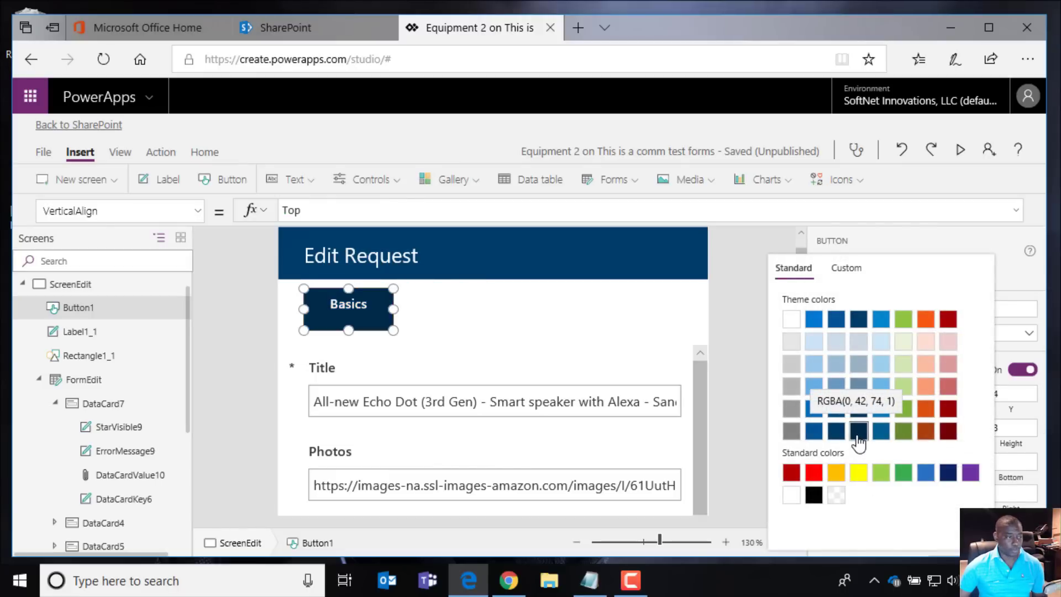
left_click(481, 327)
Step: Round the Basics button's corners with a border radius of 10
left_click(359, 328)
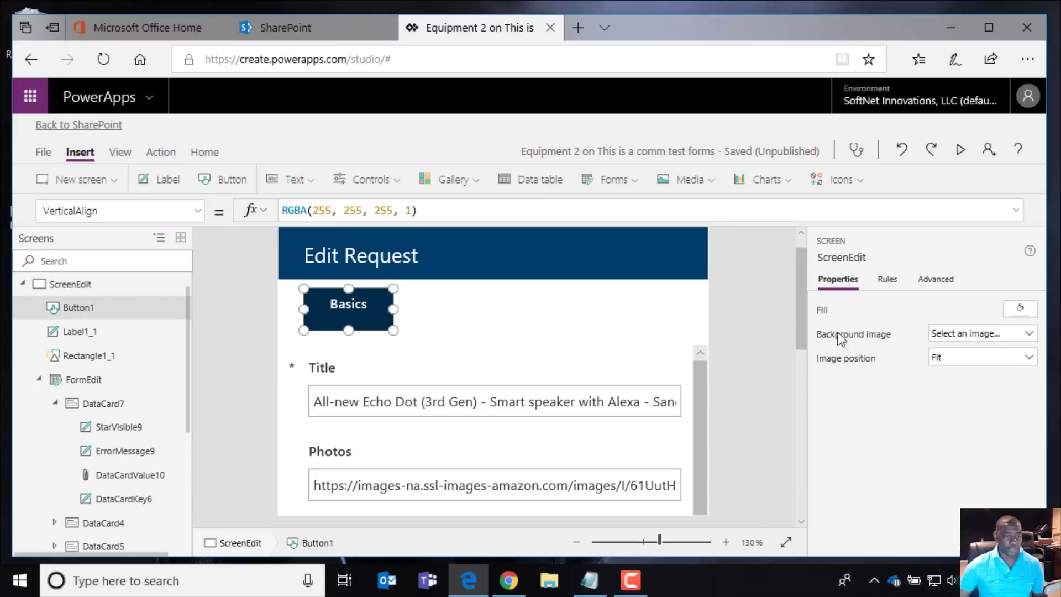
scroll(939, 478, "down", 3)
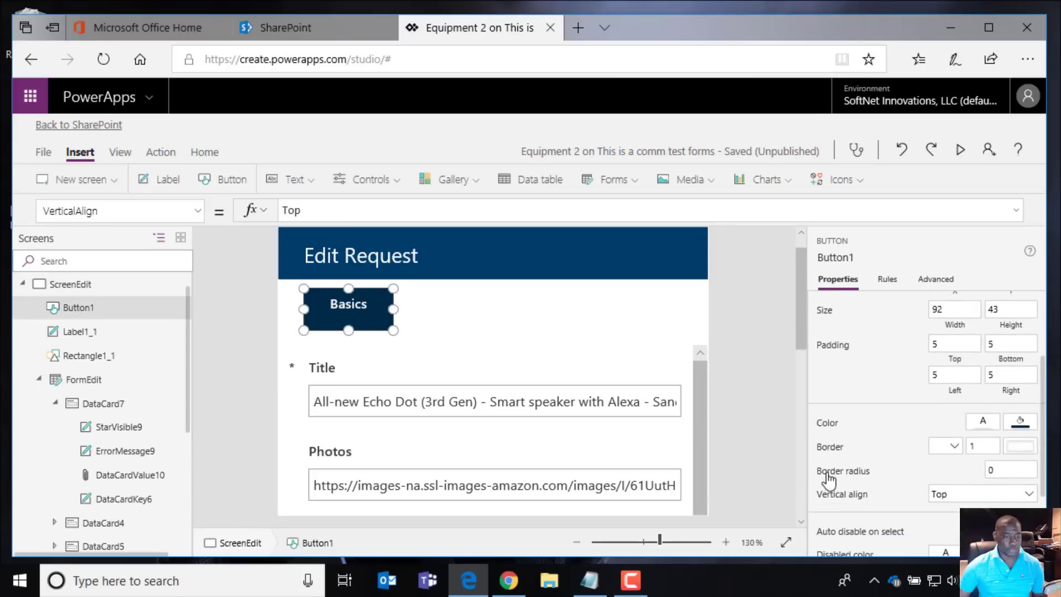
left_click(999, 470)
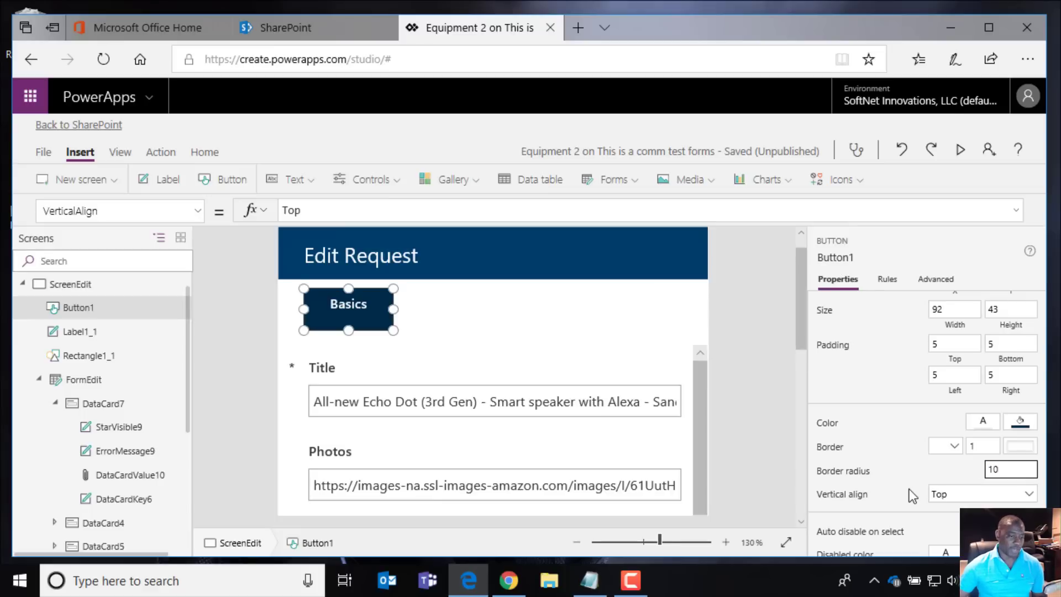
left_click(901, 468)
left_click(585, 344)
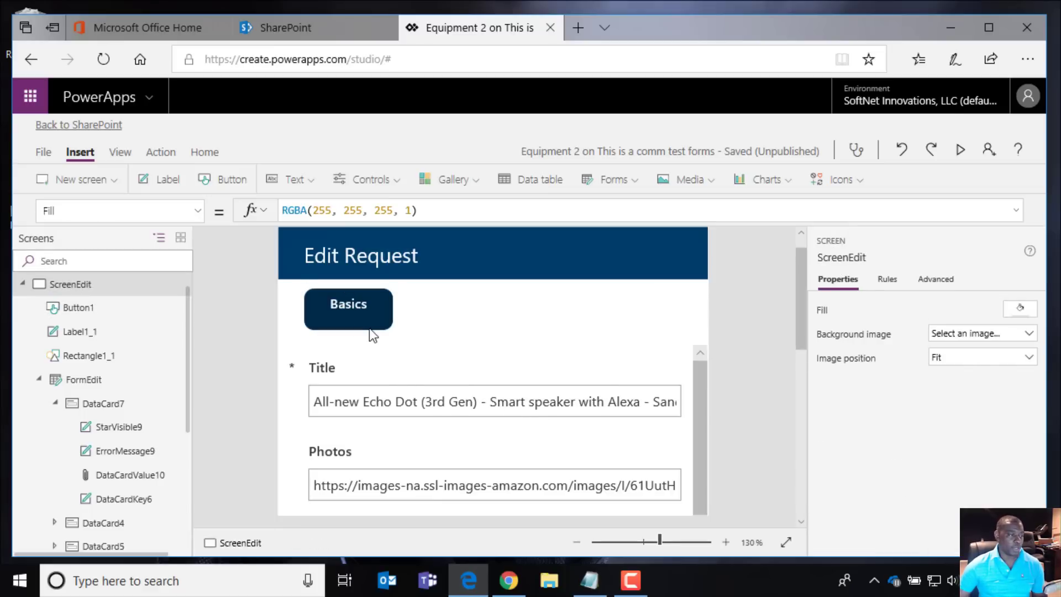
left_click(406, 363)
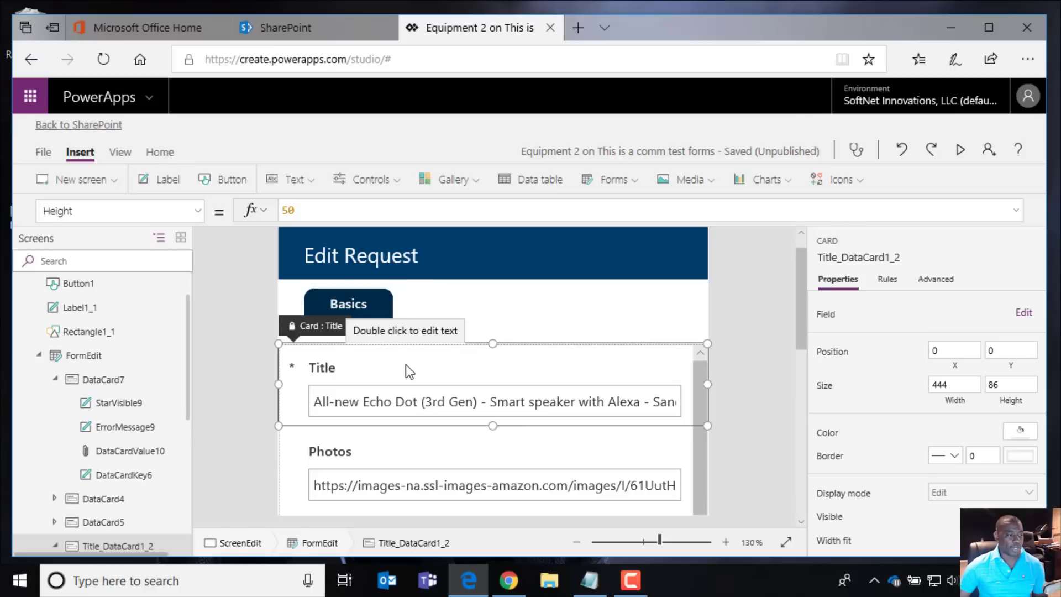
Step: Move FormEdit up to Y 93 so that its top edge overlaps the lower part of the Basics button
left_click(359, 320)
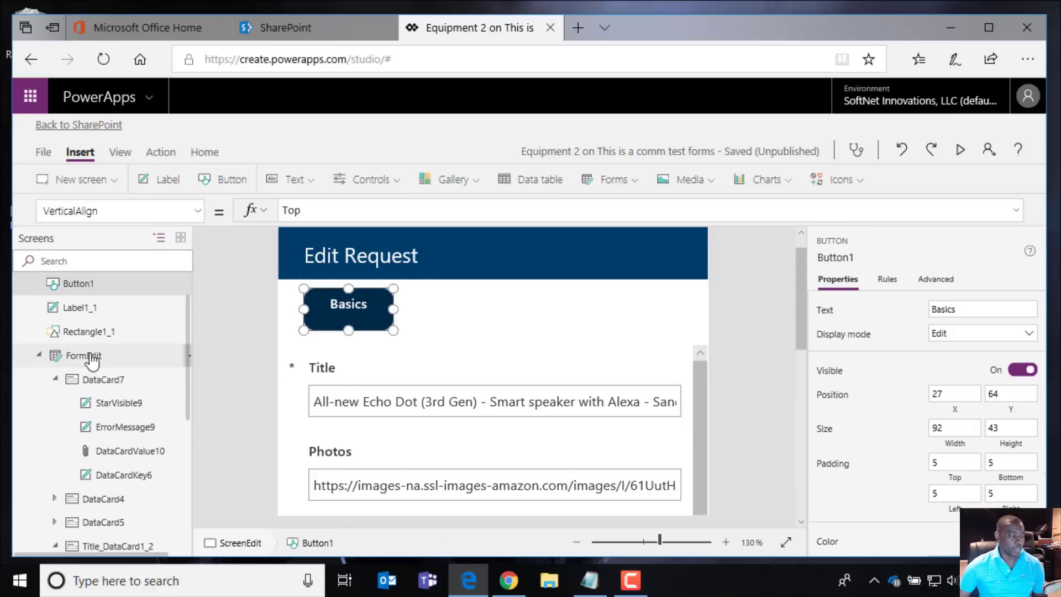
left_click(69, 355)
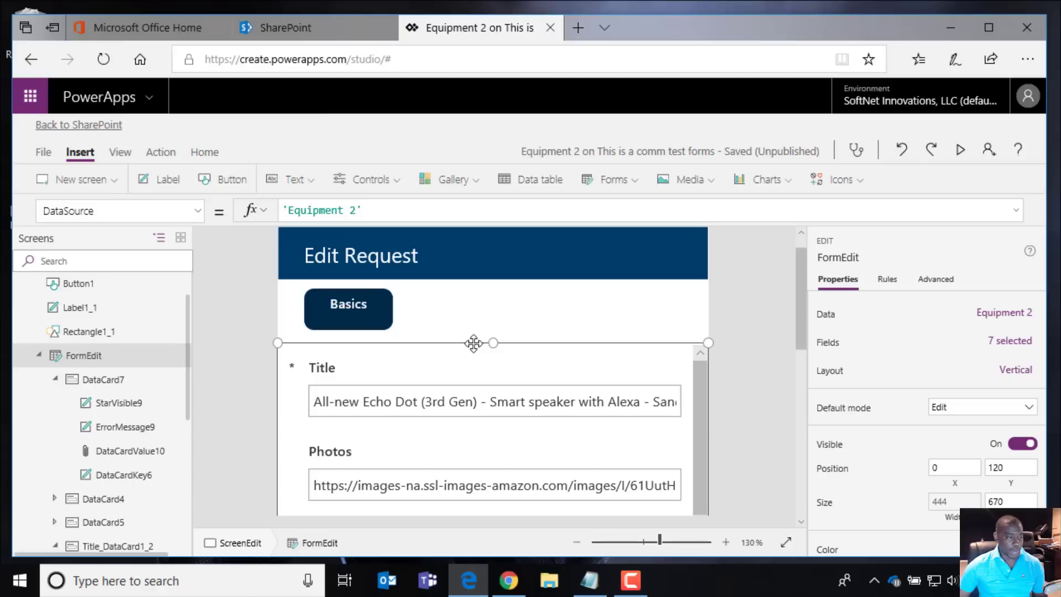
left_click_drag(473, 343, 470, 319)
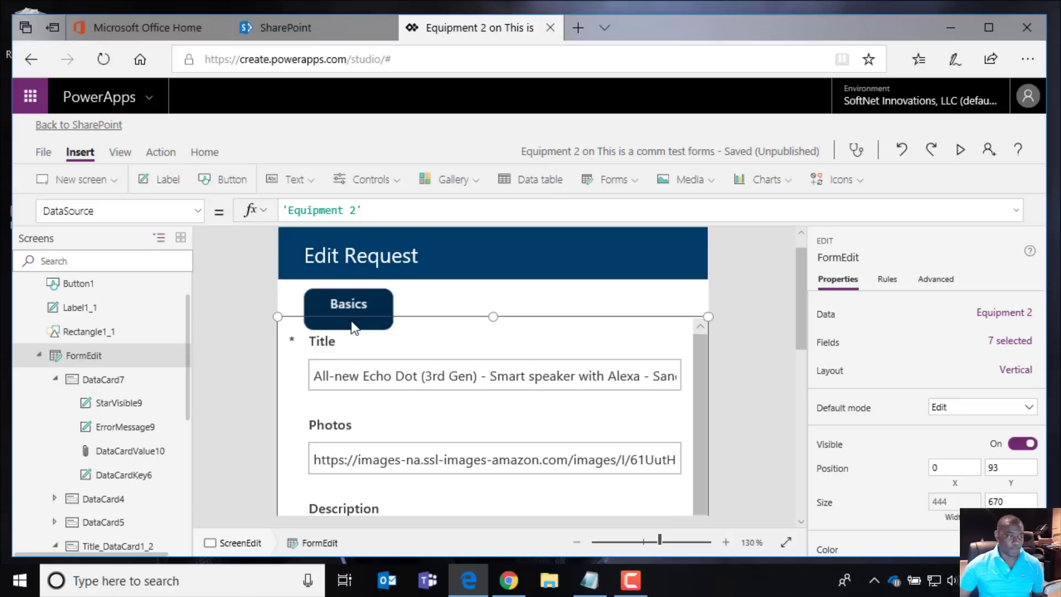
Step: Send the Basics button to the back of ScreenEdit's stacking order
left_click(376, 309)
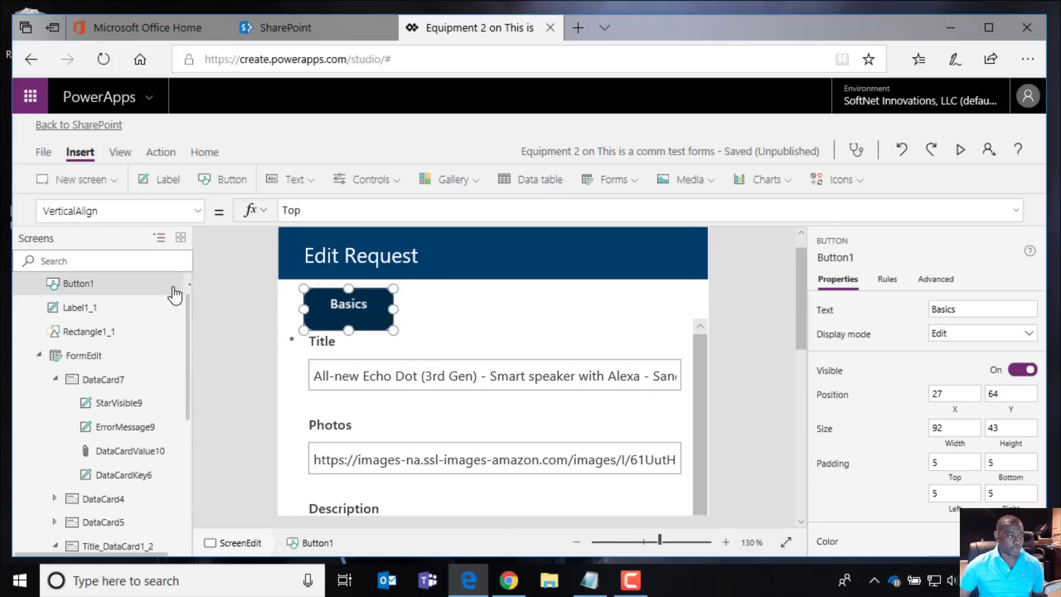
left_click_drag(248, 308, 243, 308)
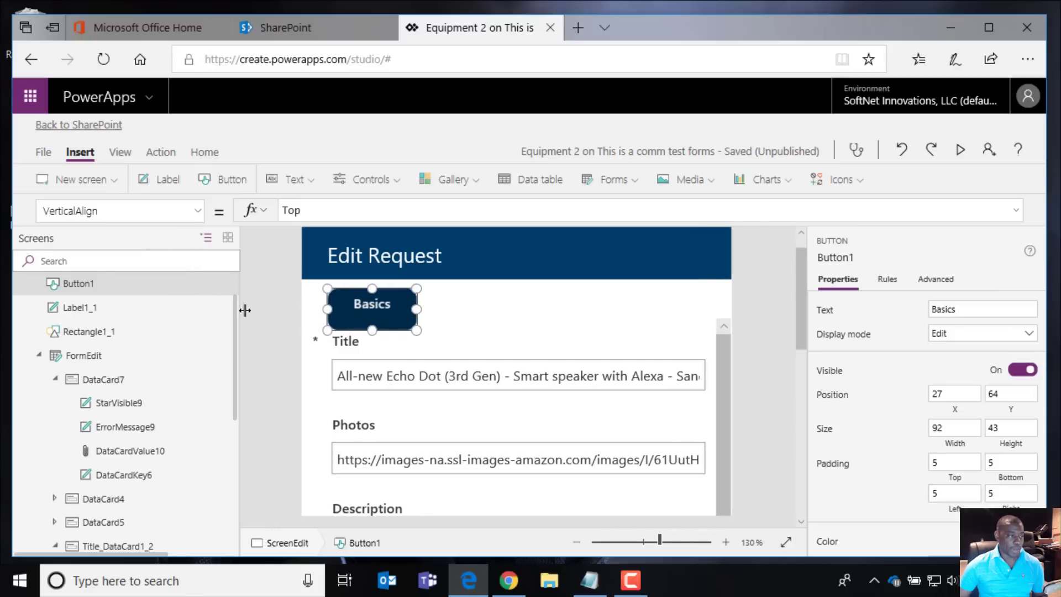
left_click(217, 288)
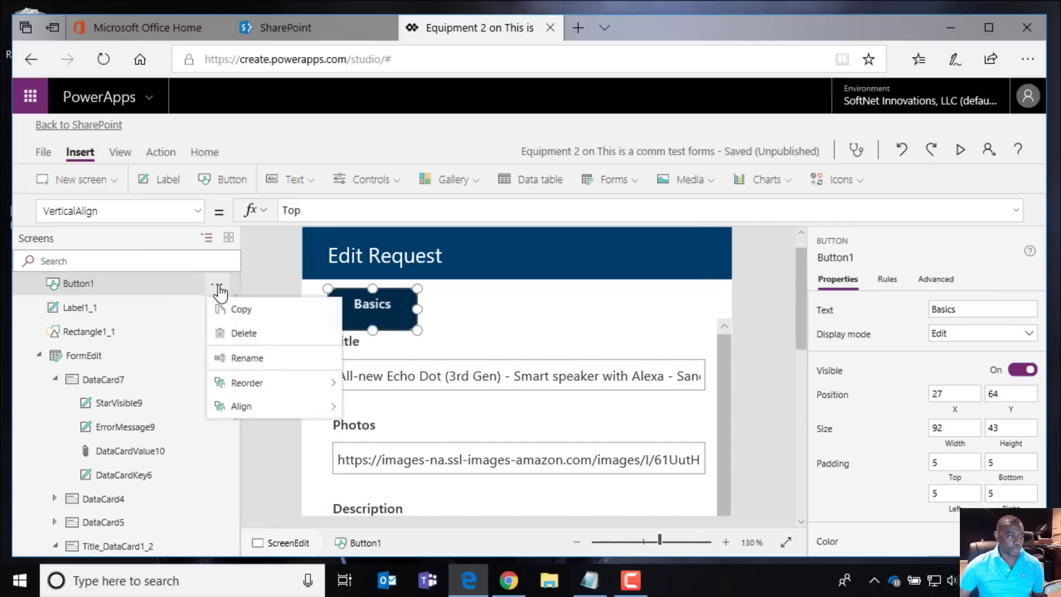
mouse_move(260, 383)
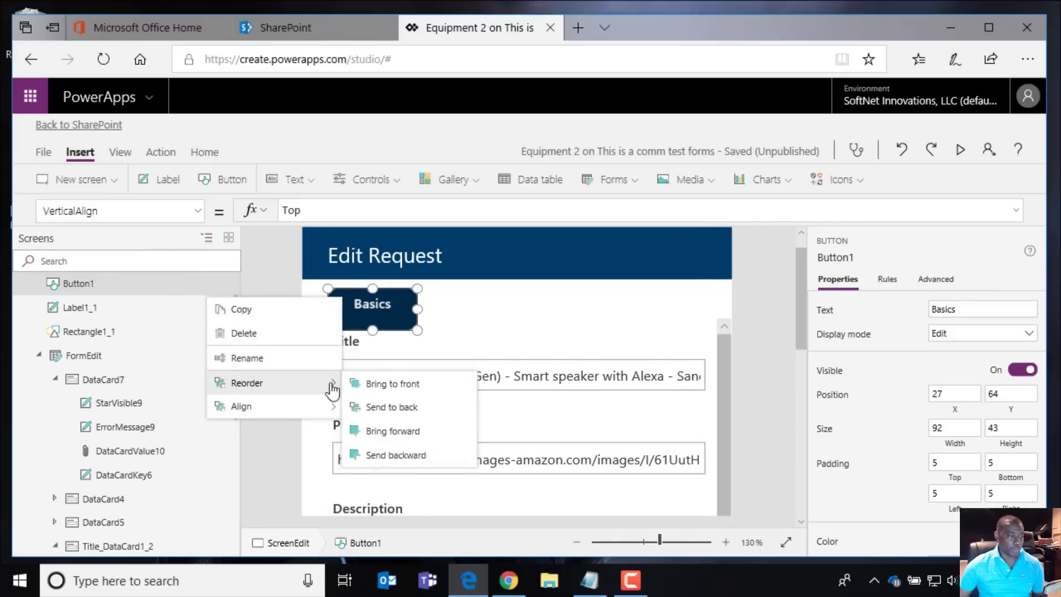
left_click(392, 408)
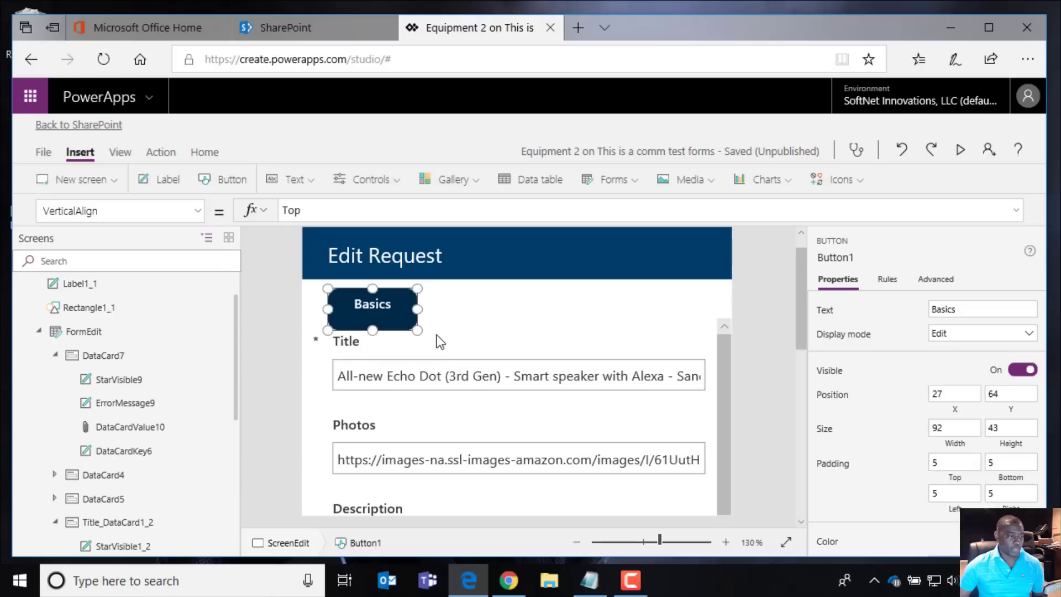
Step: Give FormEdit a solid white fill so it covers the bottom of the Basics button
left_click(80, 331)
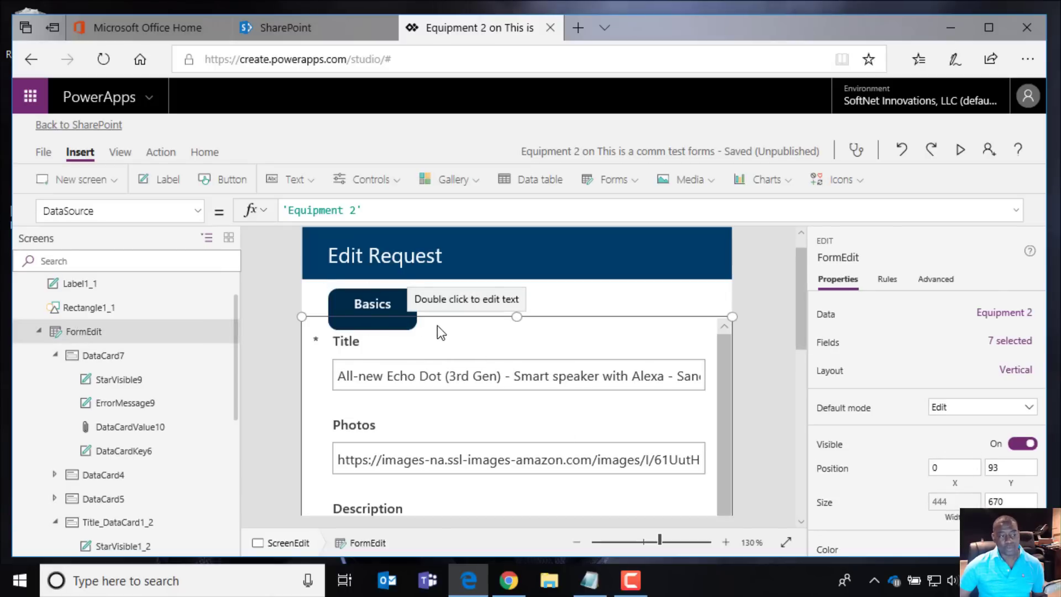
scroll(950, 464, "down", 1)
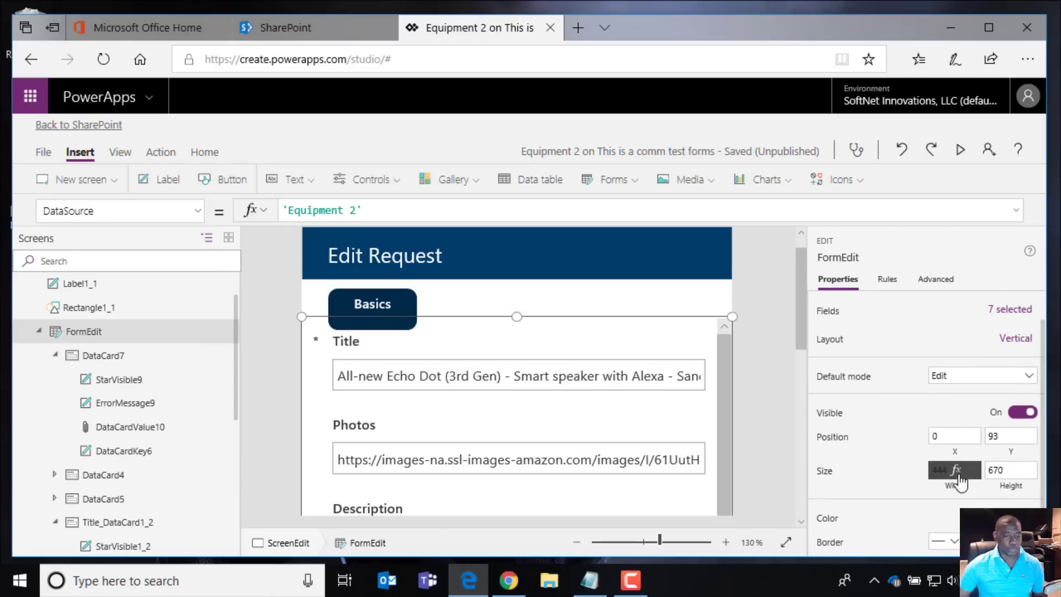
left_click(942, 518)
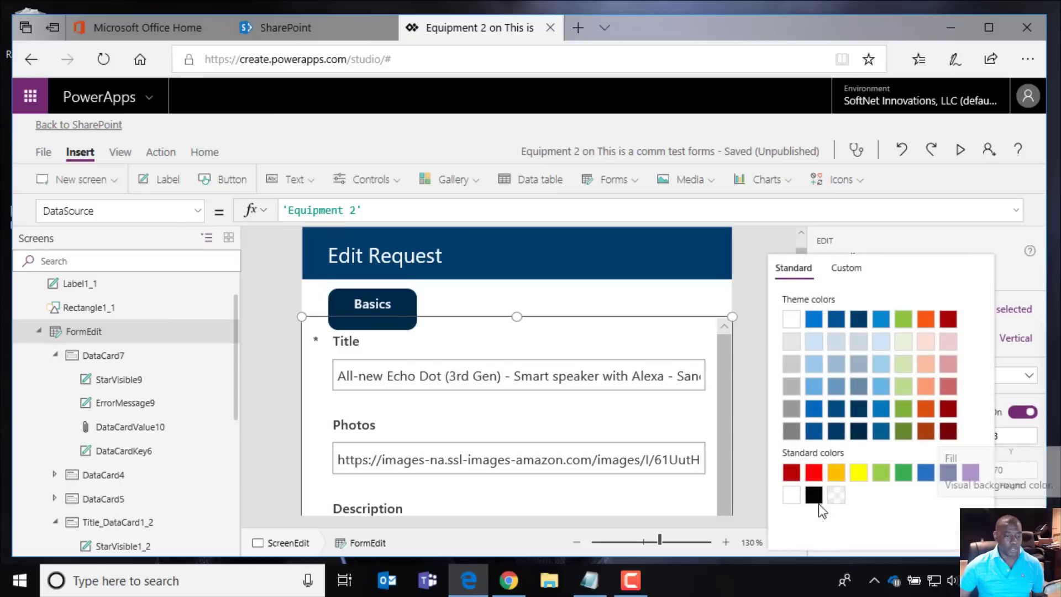
left_click(791, 497)
left_click(750, 345)
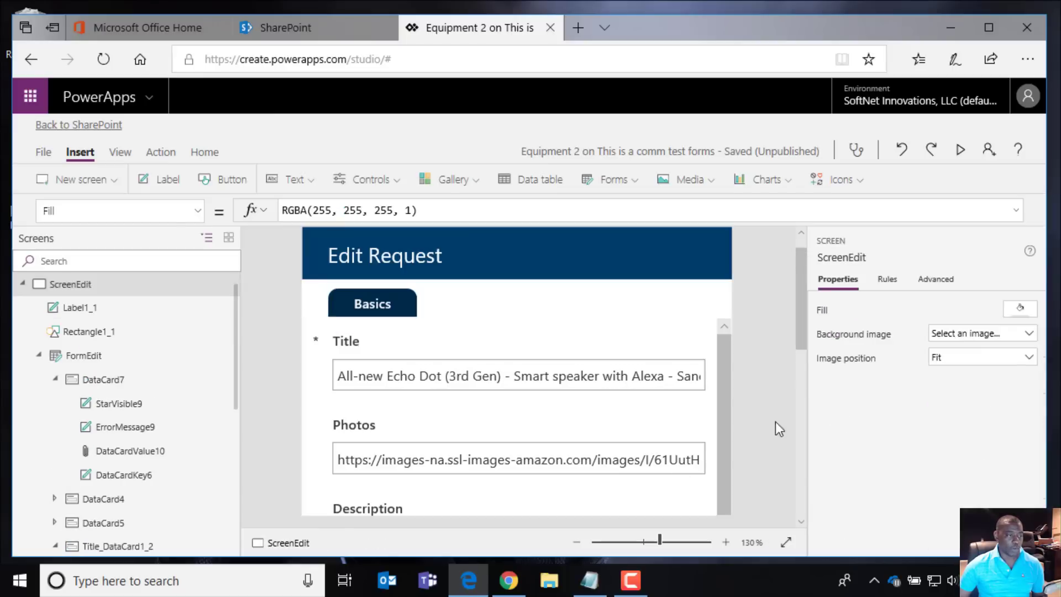
Step: Raise FormEdit's top edge slightly to Y 91, with a height of 671
left_click(416, 325)
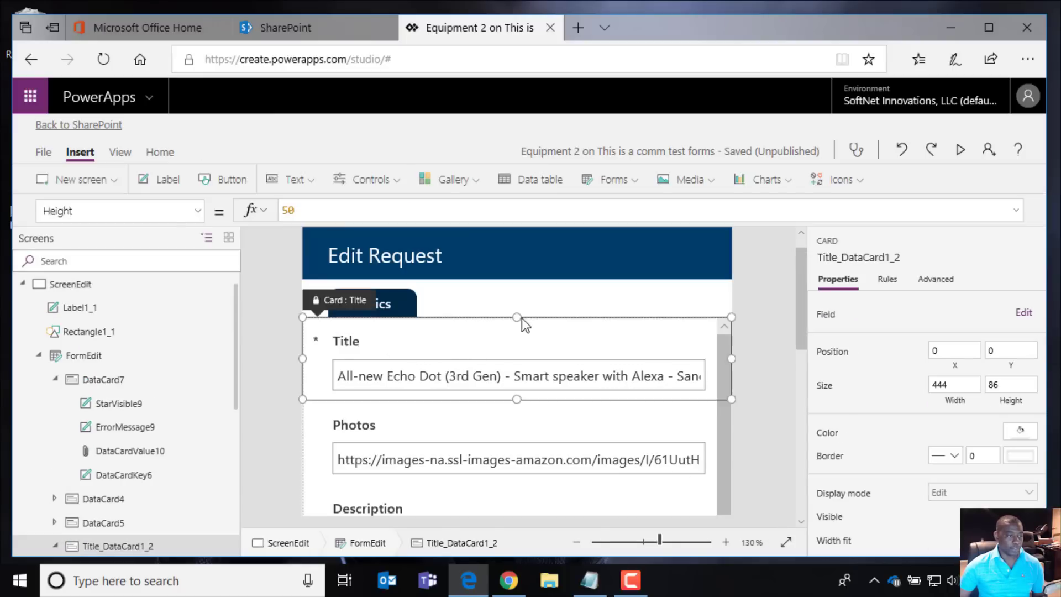
left_click(98, 358)
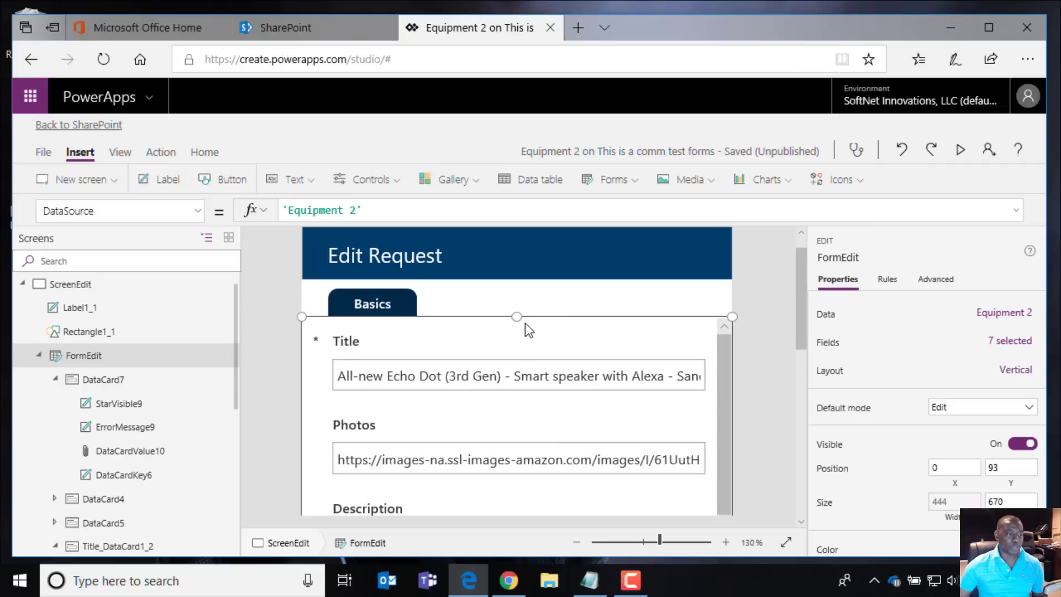
left_click_drag(517, 318, 517, 317)
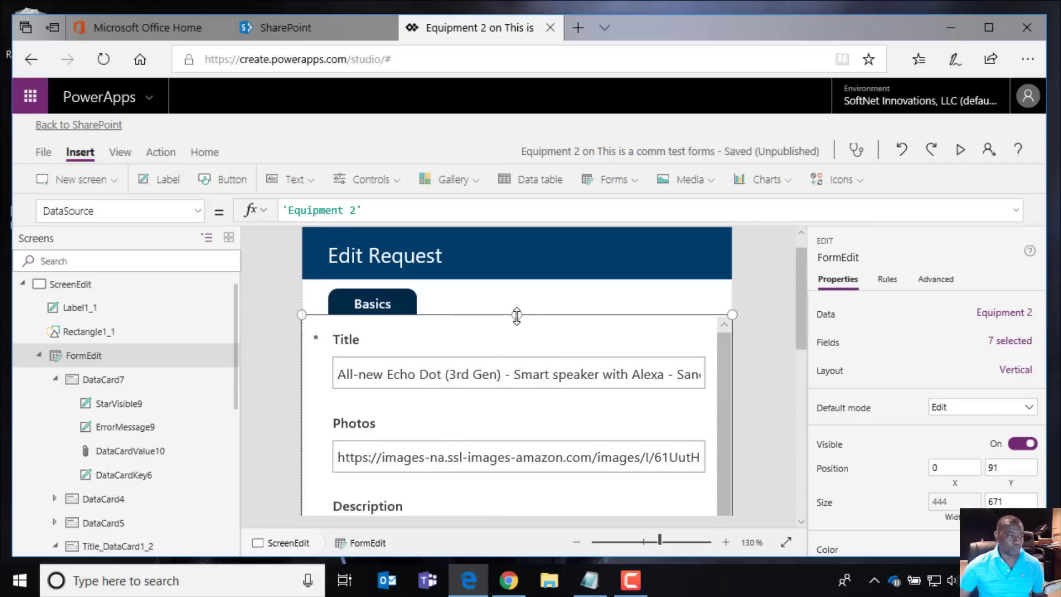
Step: Duplicate the Basics button and place the copy beside it at X 138, Y 64
left_click(750, 464)
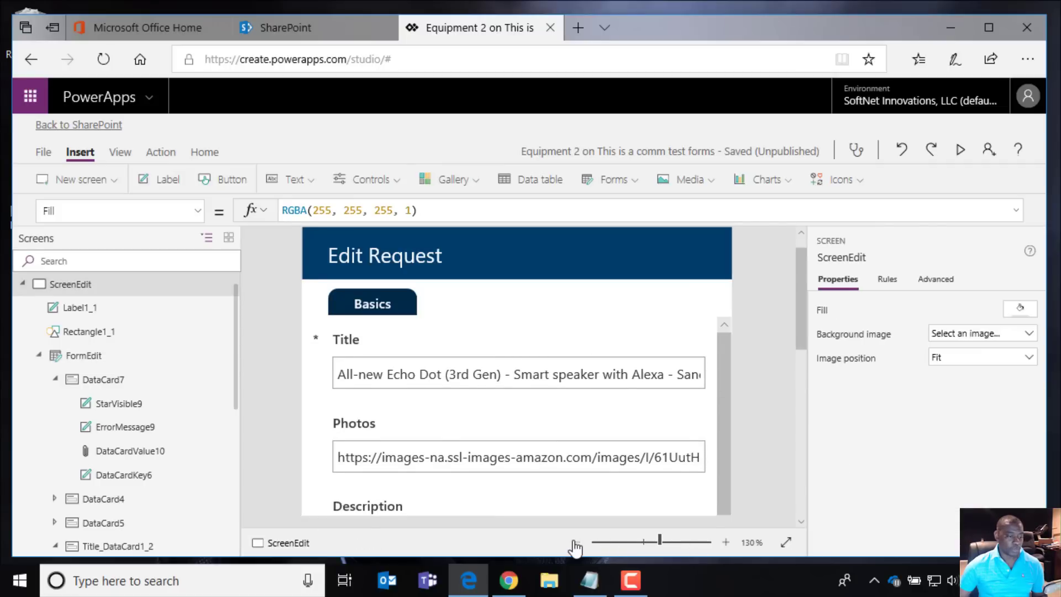
key("ctrl+minus")
key("ctrl+minus")
key("ctrl+minus")
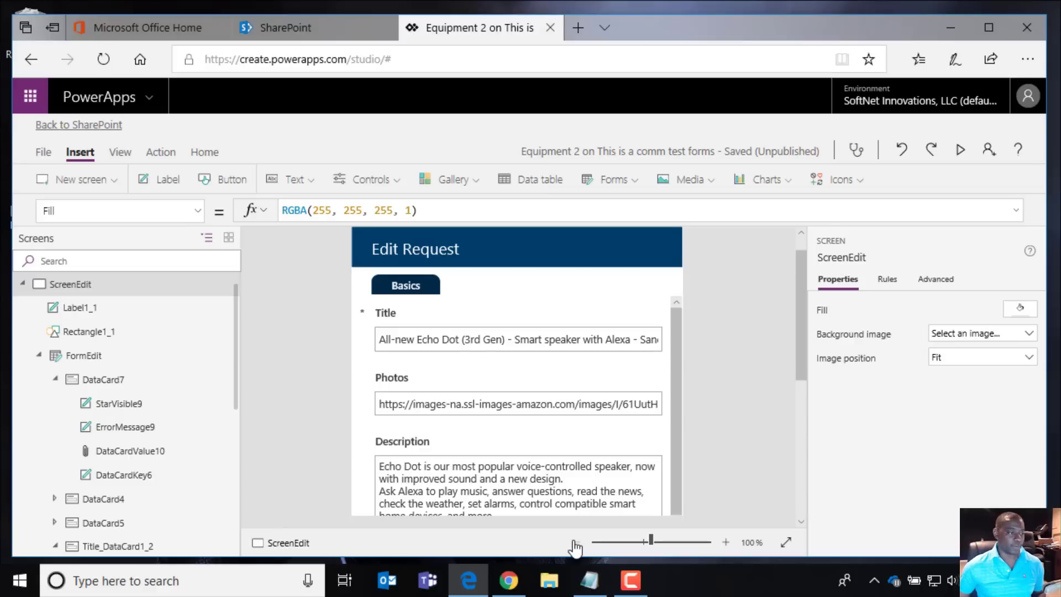
left_click(432, 292)
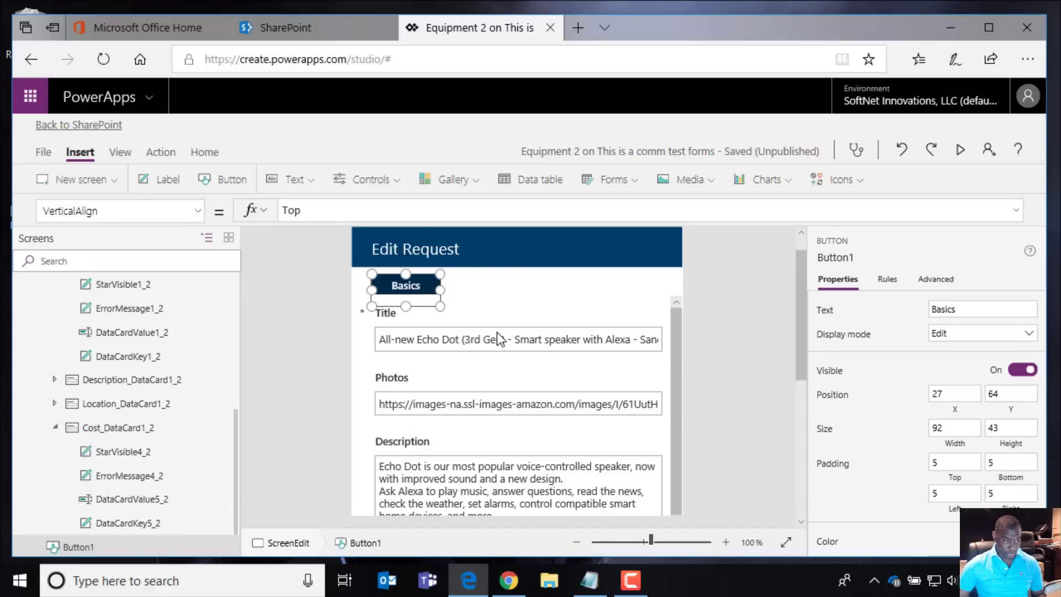
key("ctrl+c")
key("ctrl+v")
left_click_drag(441, 304, 511, 298)
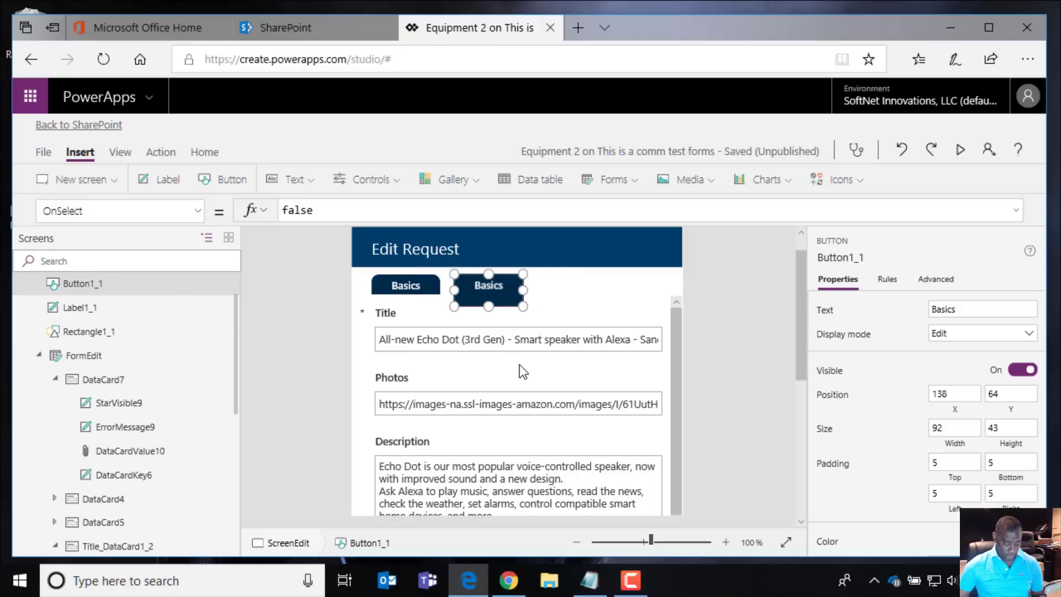
Step: Add a third copy of the Basics button to the row at X 250, Y 64
key("ctrl+c")
key("ctrl+v")
left_click_drag(433, 281, 588, 304)
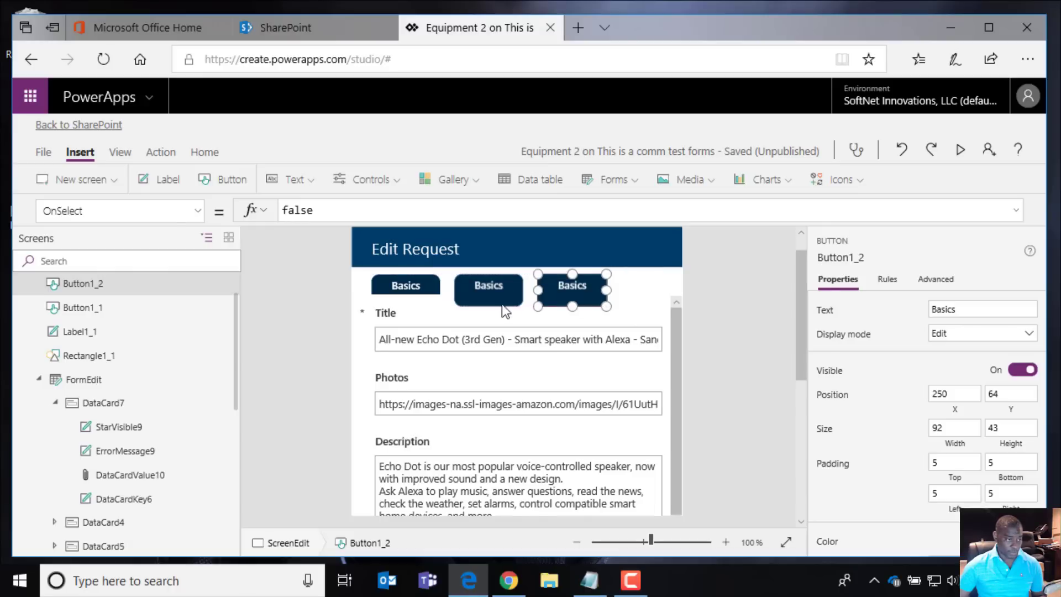
Step: Send the two copied Basics buttons together to the back so the form covers their lower edges
left_click(637, 304)
left_click_drag(517, 294, 519, 295)
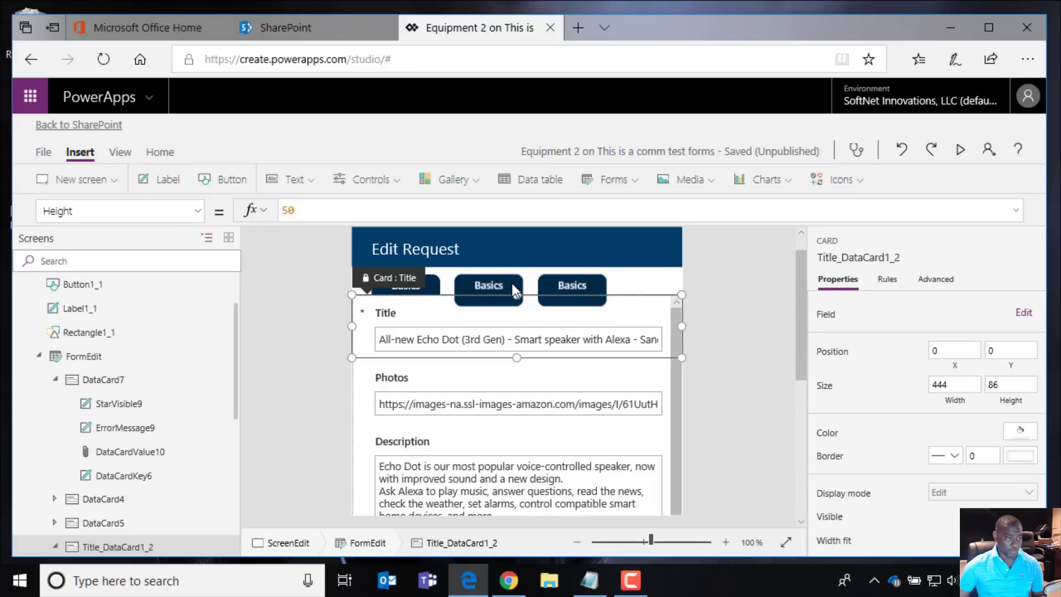
left_click(511, 283)
left_click(563, 292, "shift")
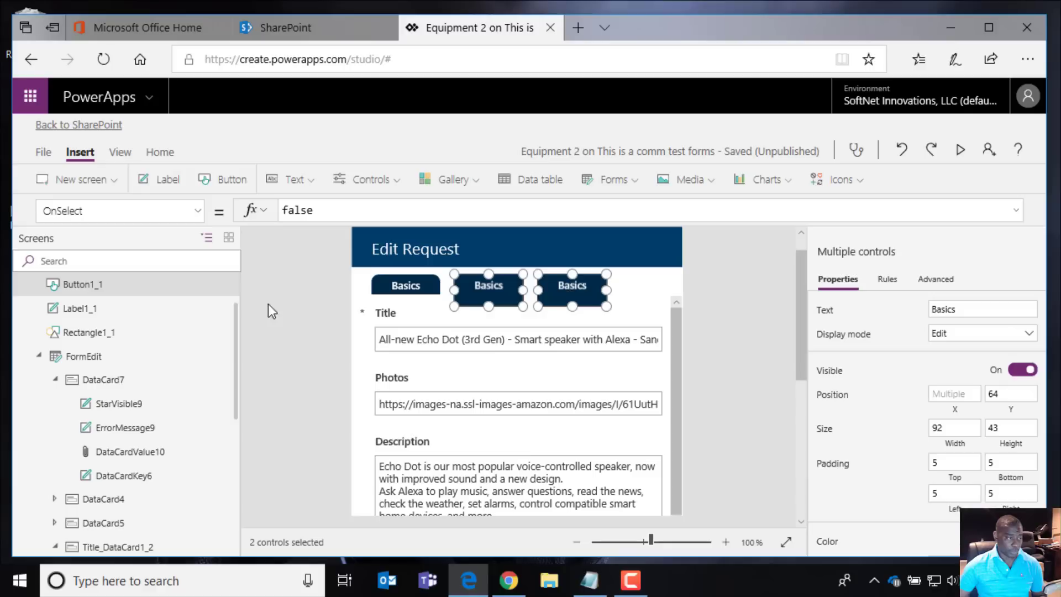
left_click(220, 284)
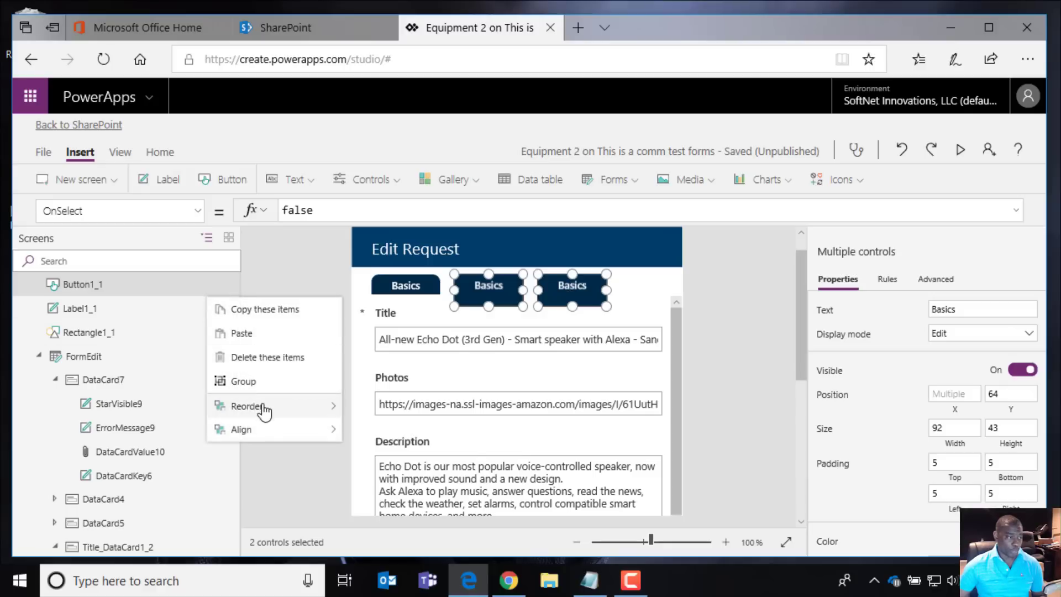
mouse_move(265, 409)
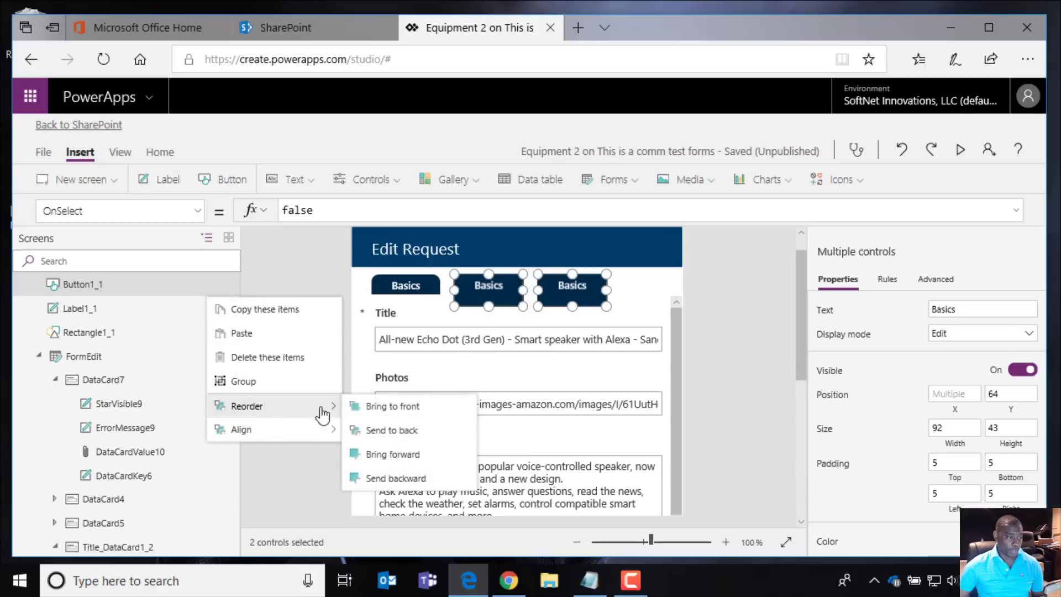
left_click(385, 430)
left_click(772, 387)
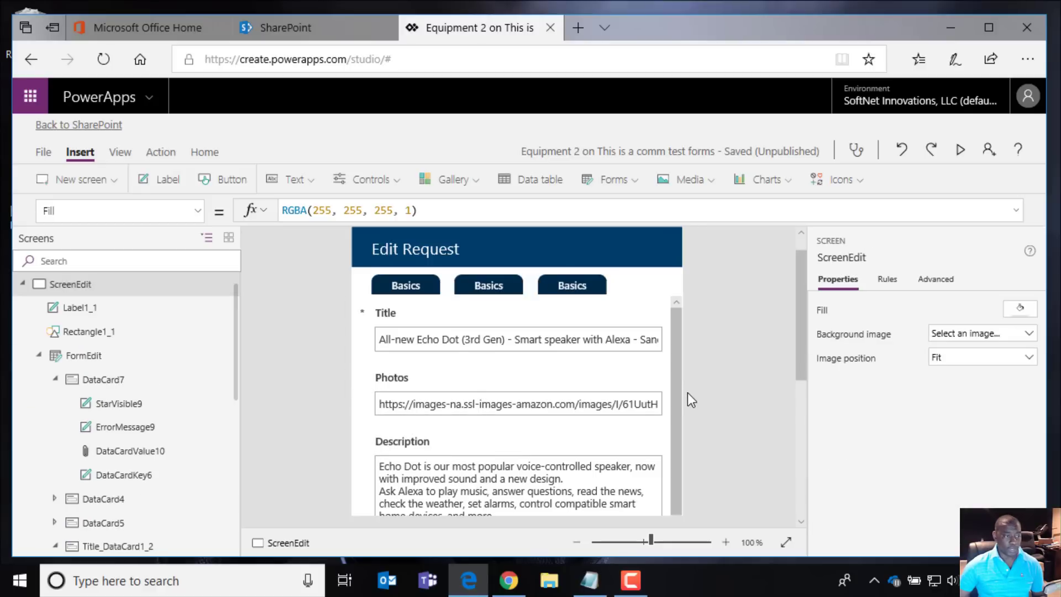
Step: Fill the middle button with the light grey theme color RGBA(204, 204, 204, 1)
left_click(509, 290)
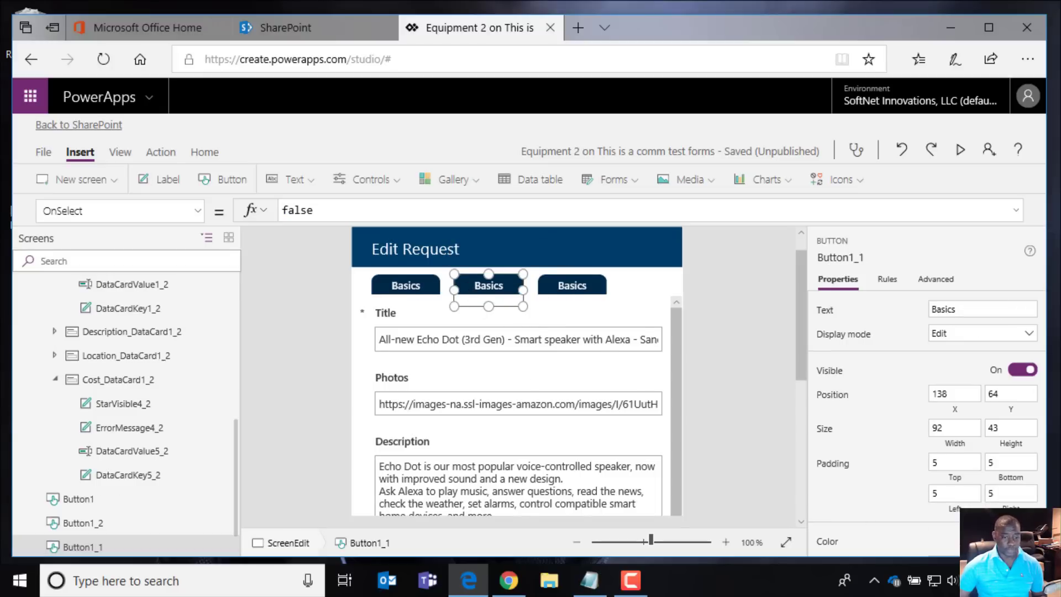
left_click(1021, 542)
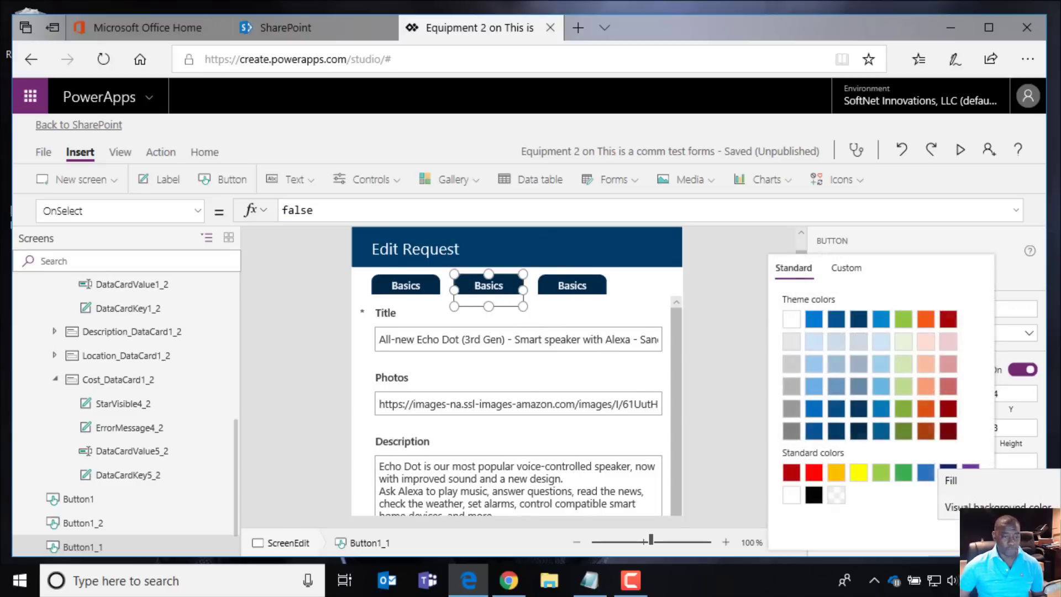
left_click(797, 351)
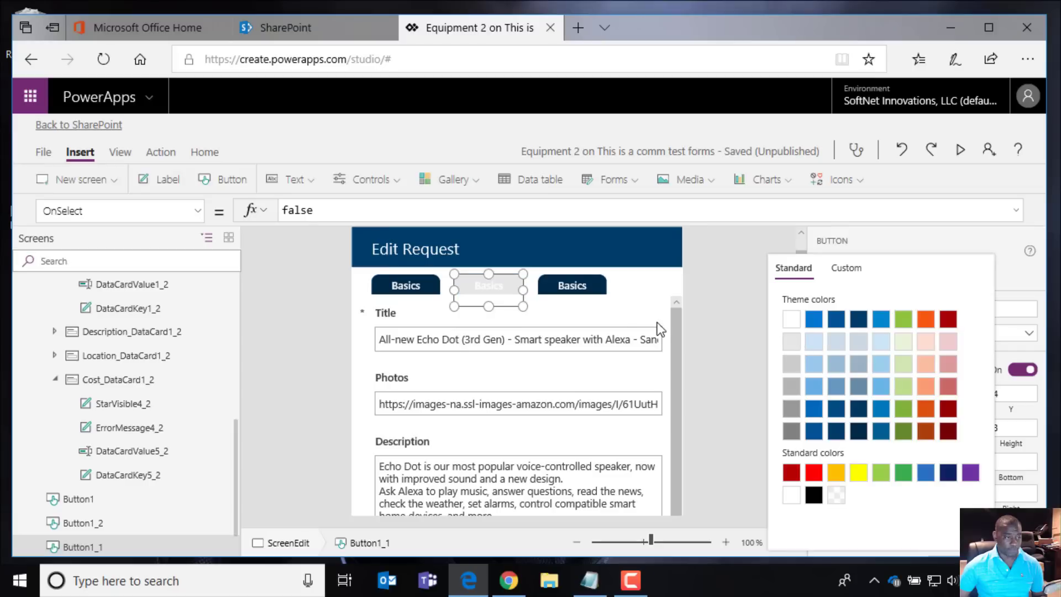
left_click(791, 370)
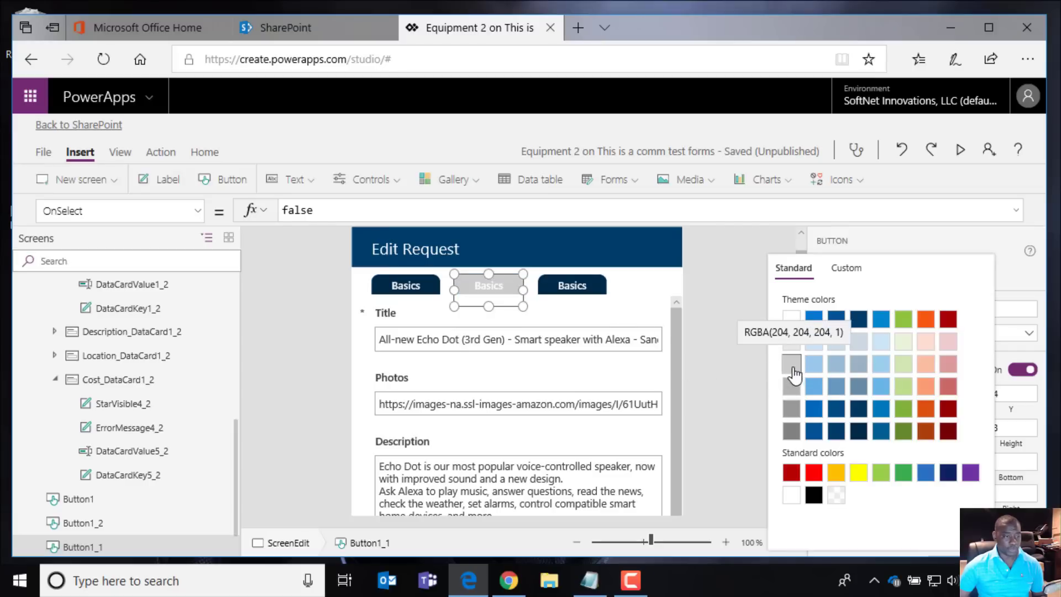
Step: Give the third button in the row the same RGBA(204, 204, 204, 1) grey fill
left_click(604, 292)
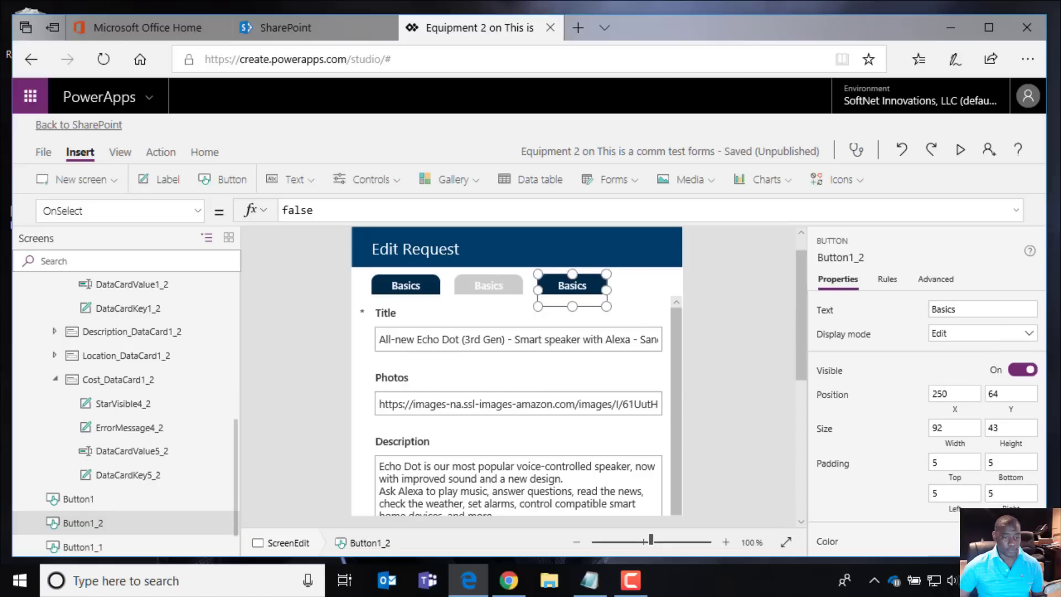
left_click(1016, 541)
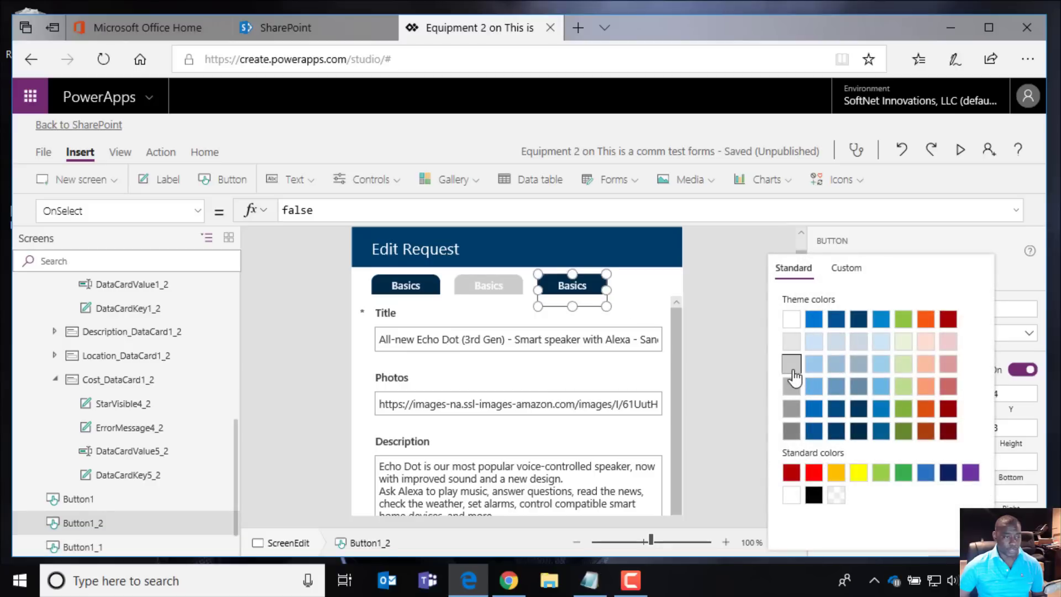
left_click(792, 367)
left_click(724, 376)
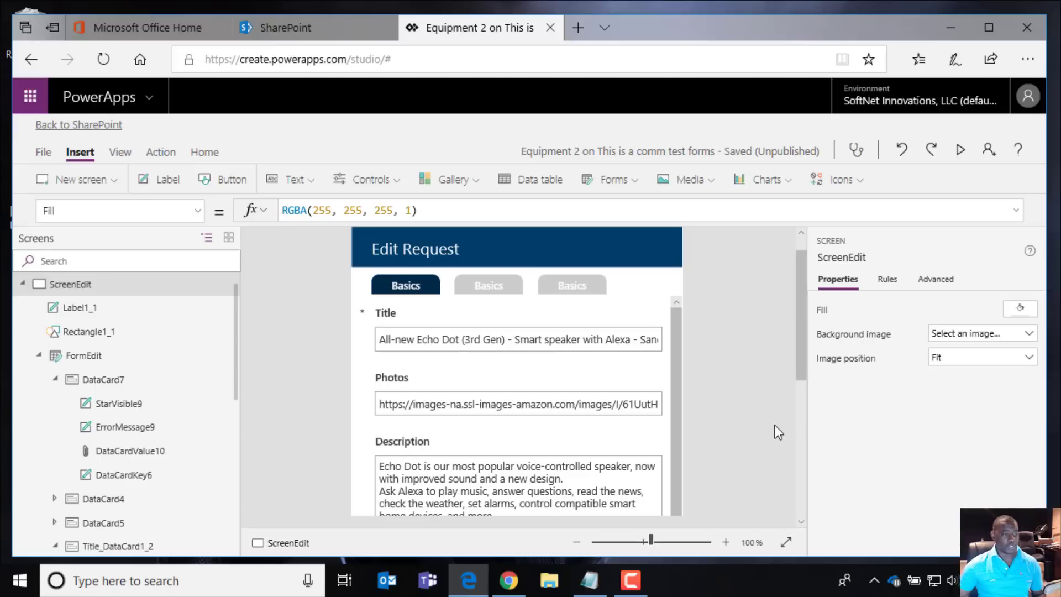
Step: Change the middle grey button's Text property to "Description"
left_click(486, 285)
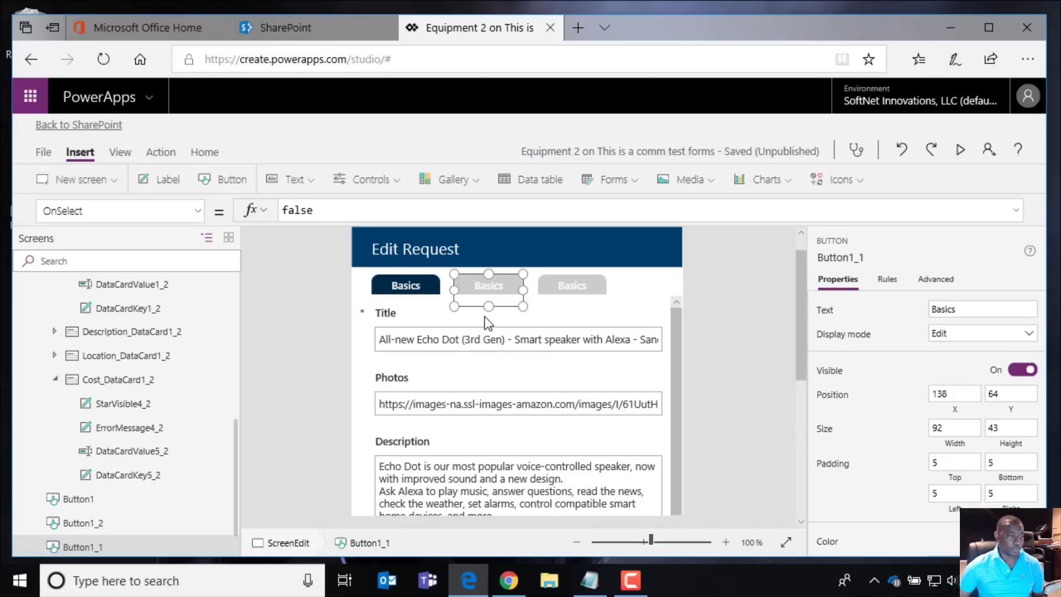
left_click(203, 216)
left_click_drag(210, 447, 201, 512)
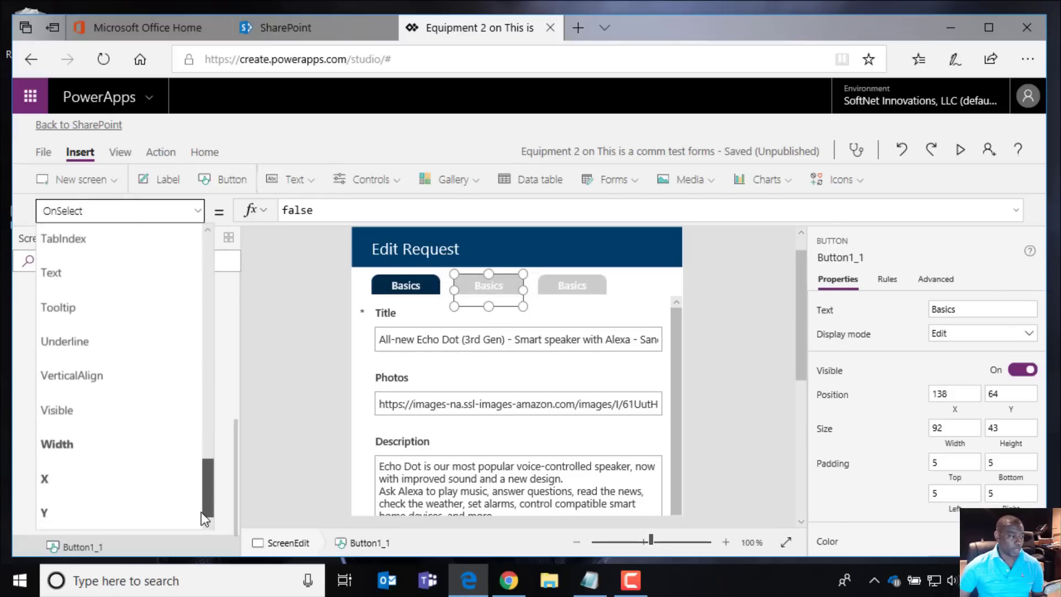
left_click(134, 274)
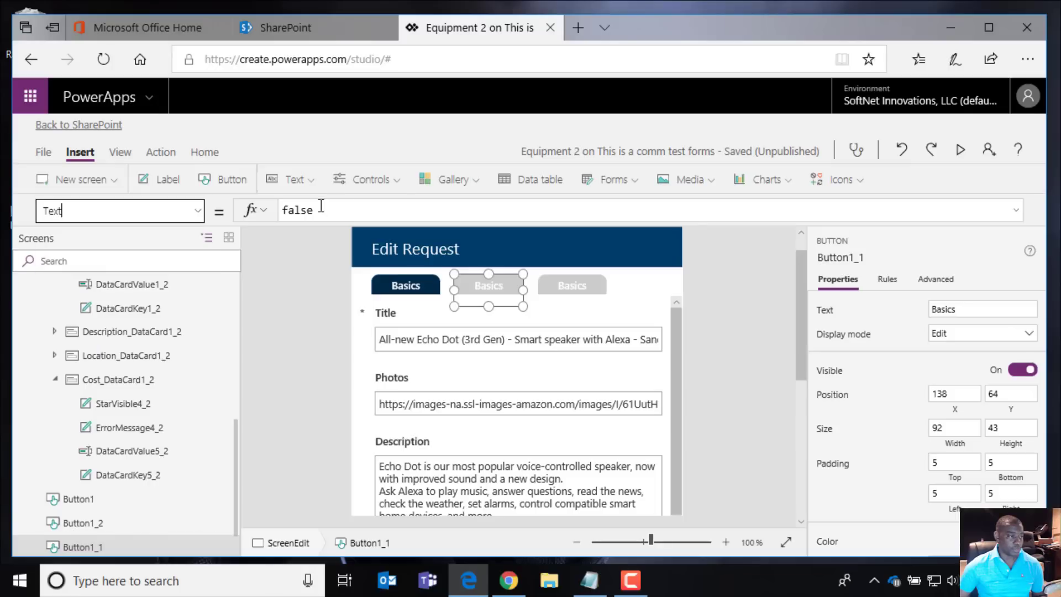
left_click(321, 209)
key("BackSpace")
key("BackSpace")
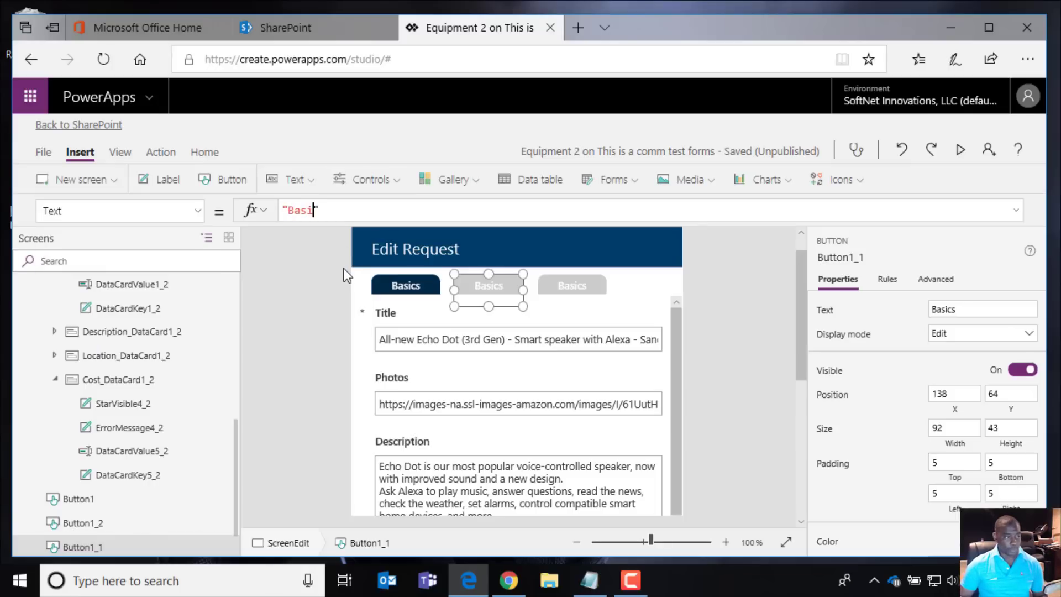
type("De")
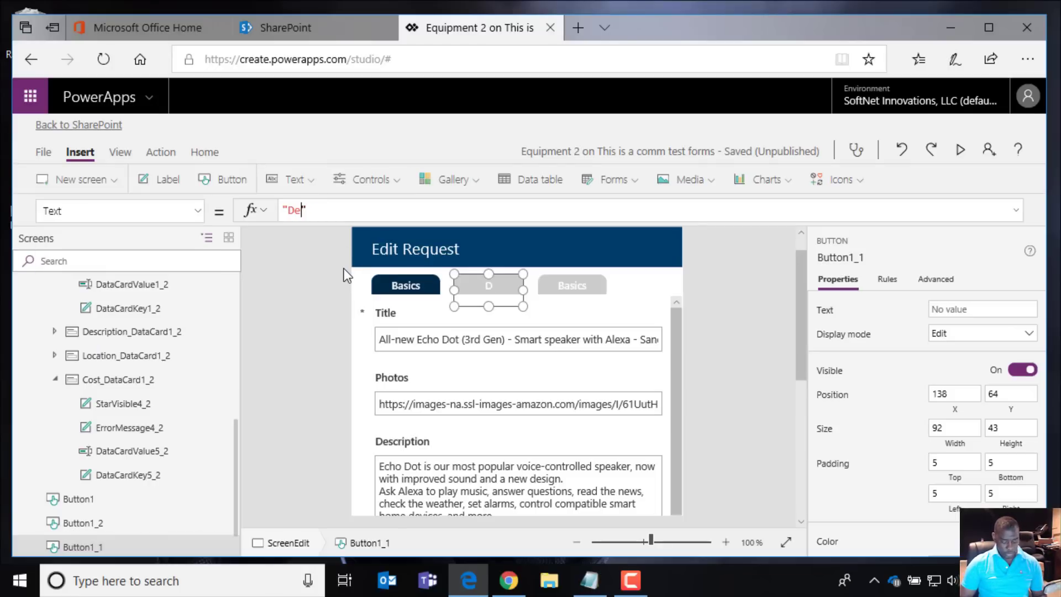
type("scription")
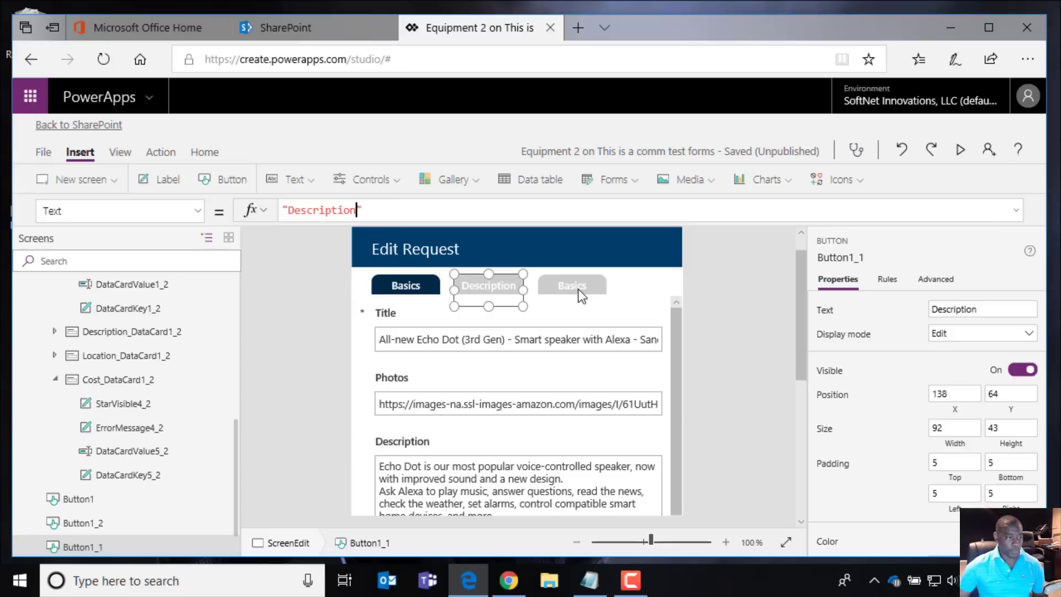
Step: Change the third button's Text property to "Attachments"
left_click(578, 289)
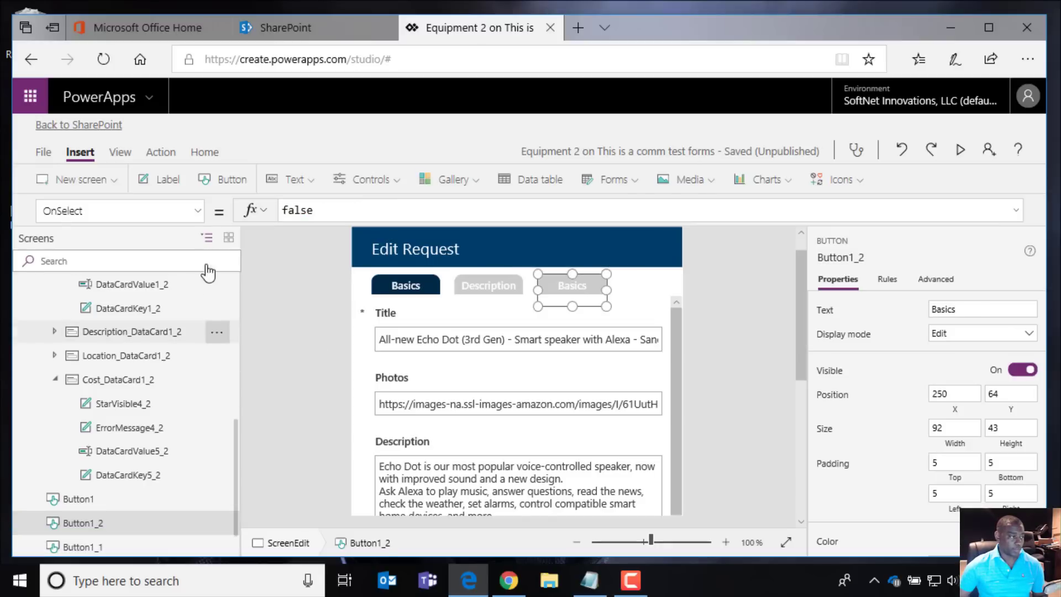
left_click(198, 212)
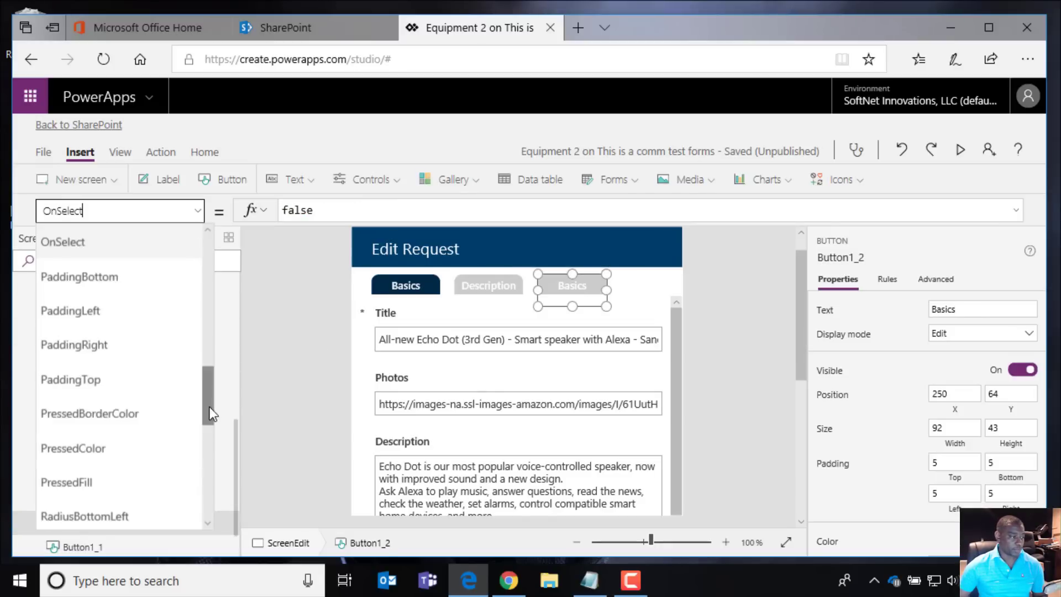
left_click_drag(208, 414, 201, 479)
scroll(132, 409, "up", 1)
left_click(130, 427)
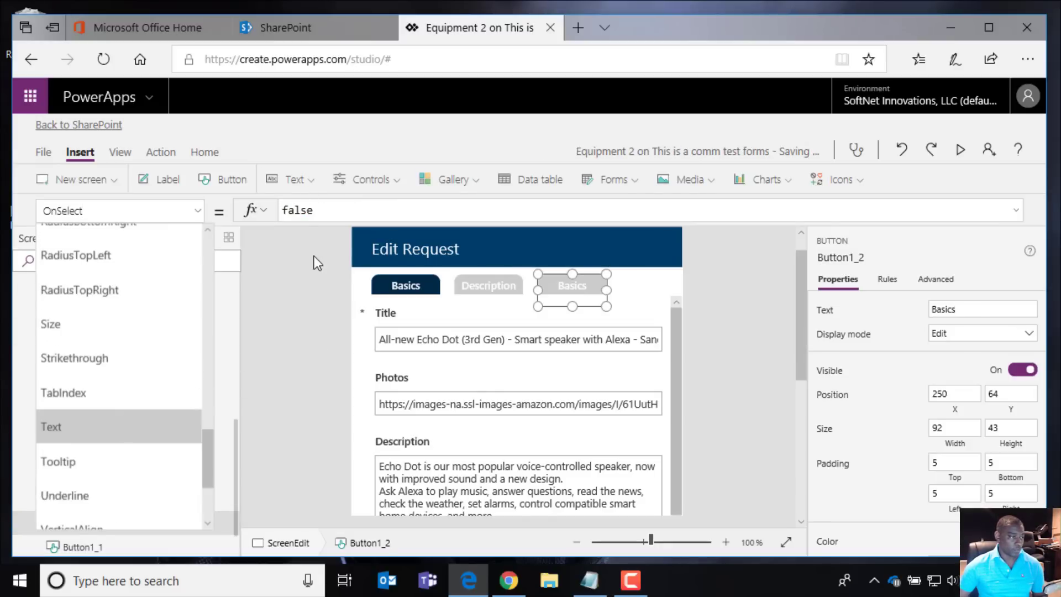
left_click(327, 213)
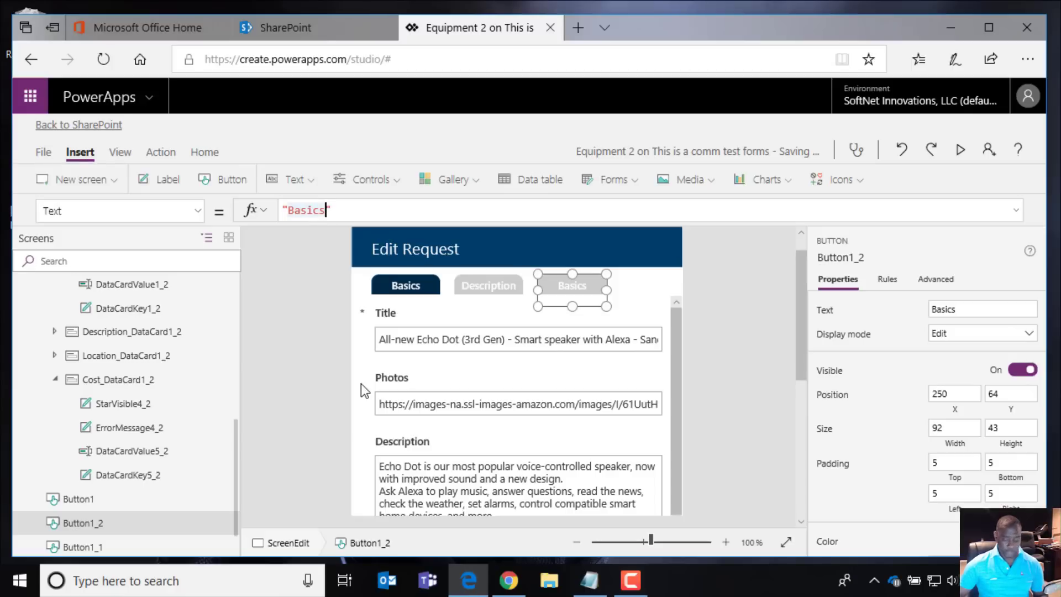
key("BackSpace")
key("BackSpace")
key("BackSpace")
key("BackSpace")
key("BackSpace")
key("BackSpace")
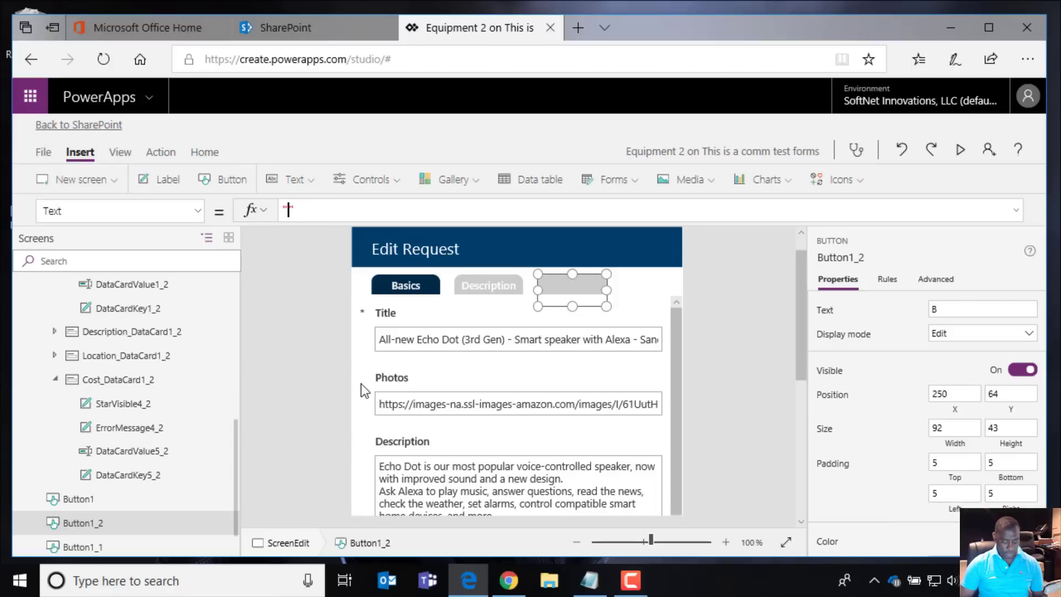
type("Attacheme")
key("BackSpace")
key("BackSpace")
key("BackSpace")
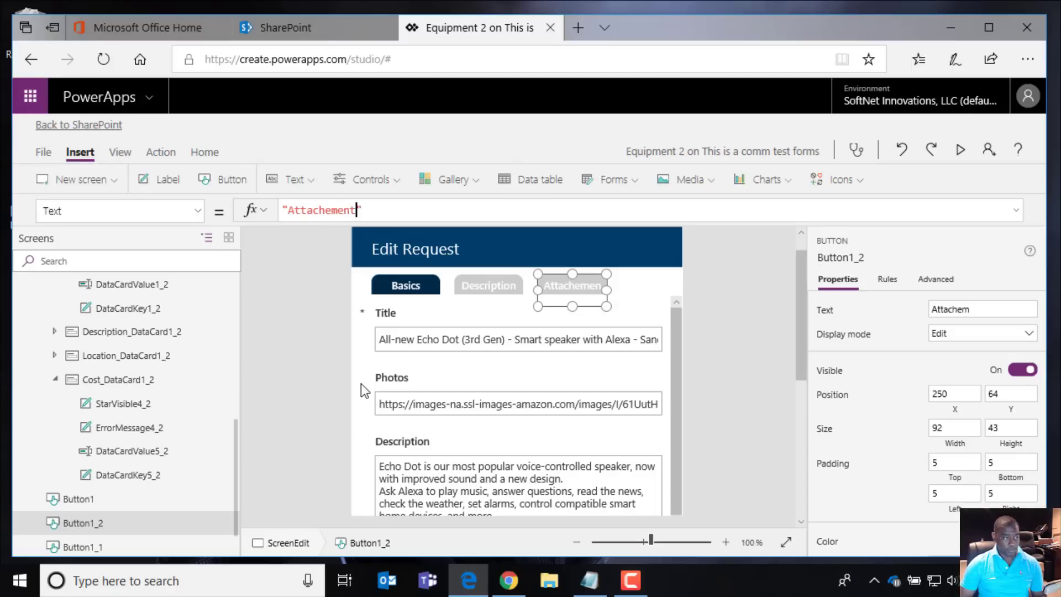
type("ments")
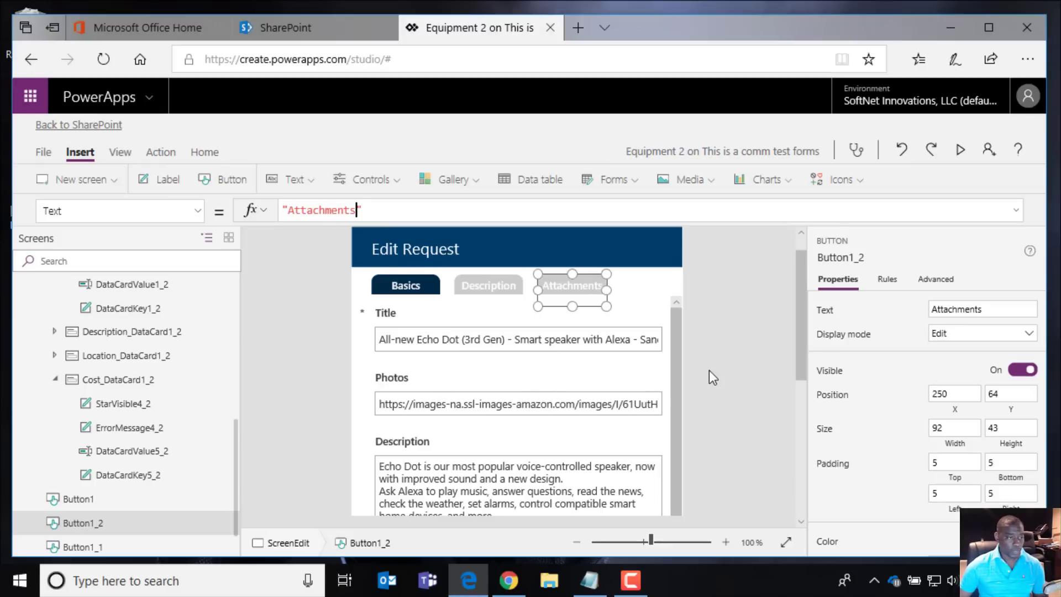
left_click(688, 402)
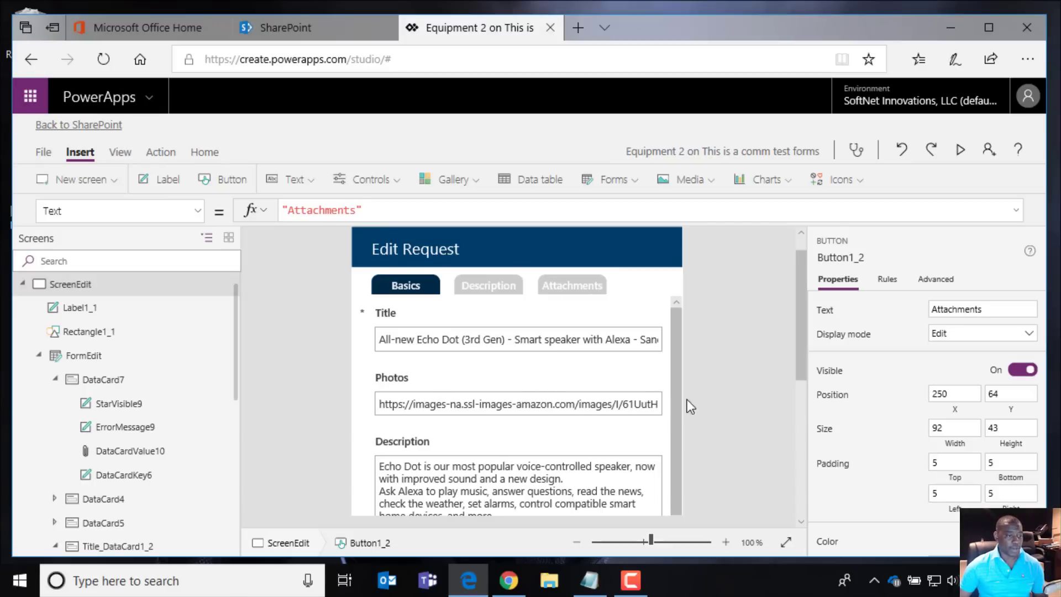
left_click(412, 287)
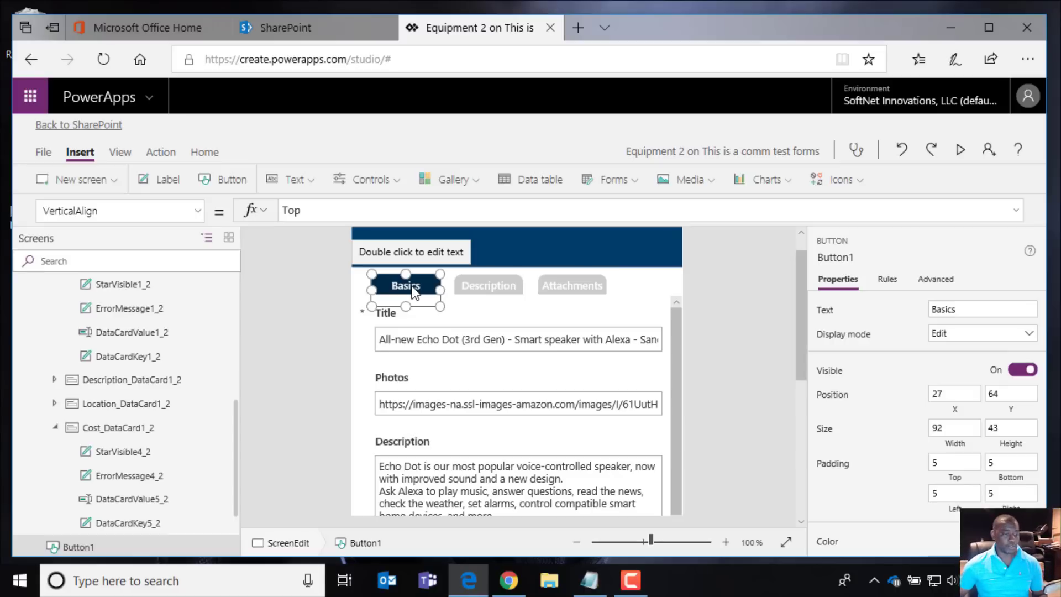
left_click(763, 469)
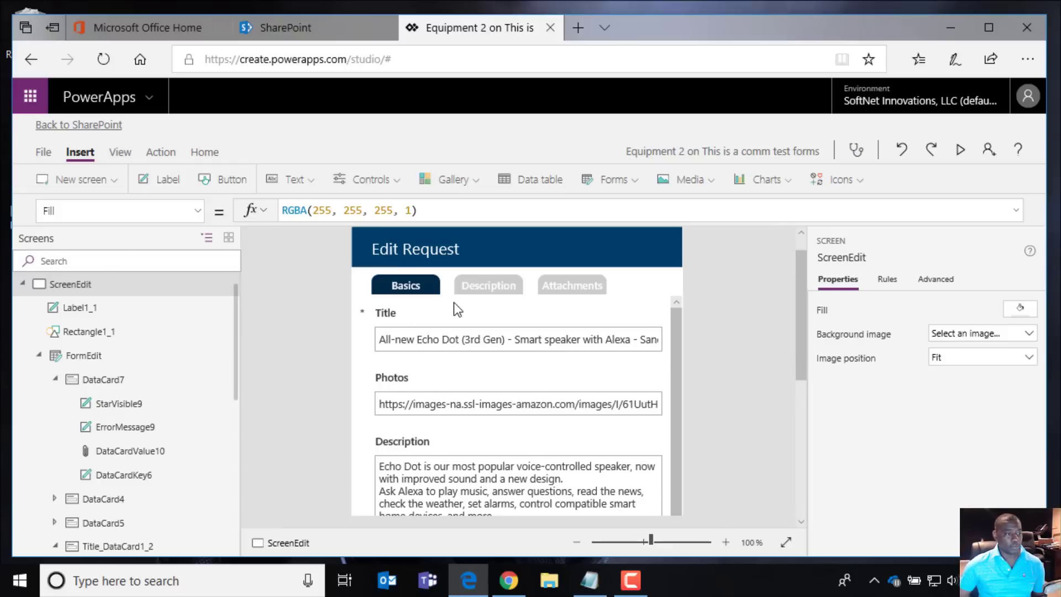
left_click_drag(800, 354, 725, 497)
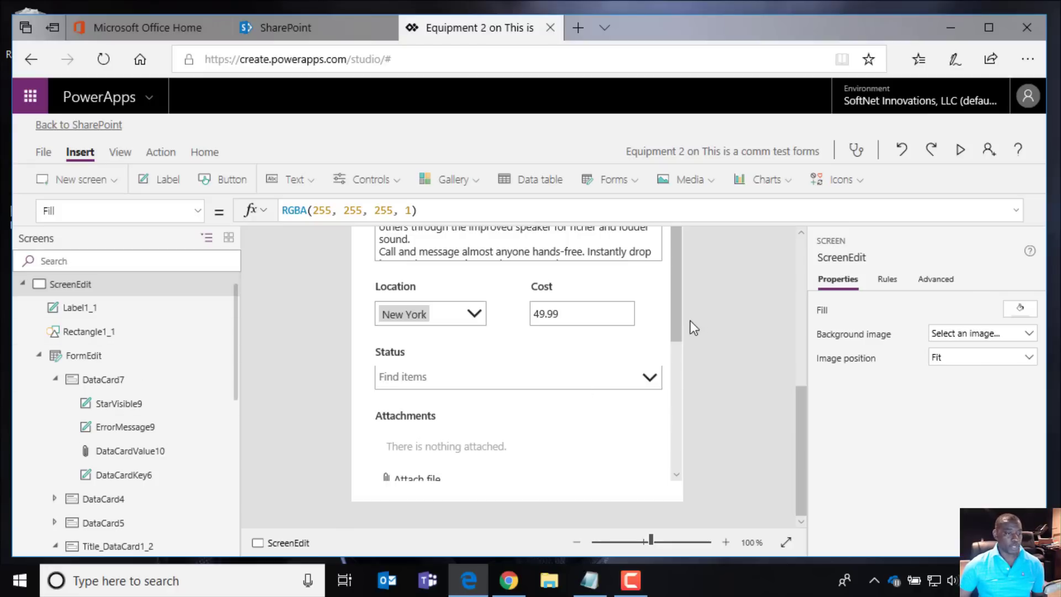
scroll(672, 350, "down", 2)
left_click_drag(674, 321, 682, 272)
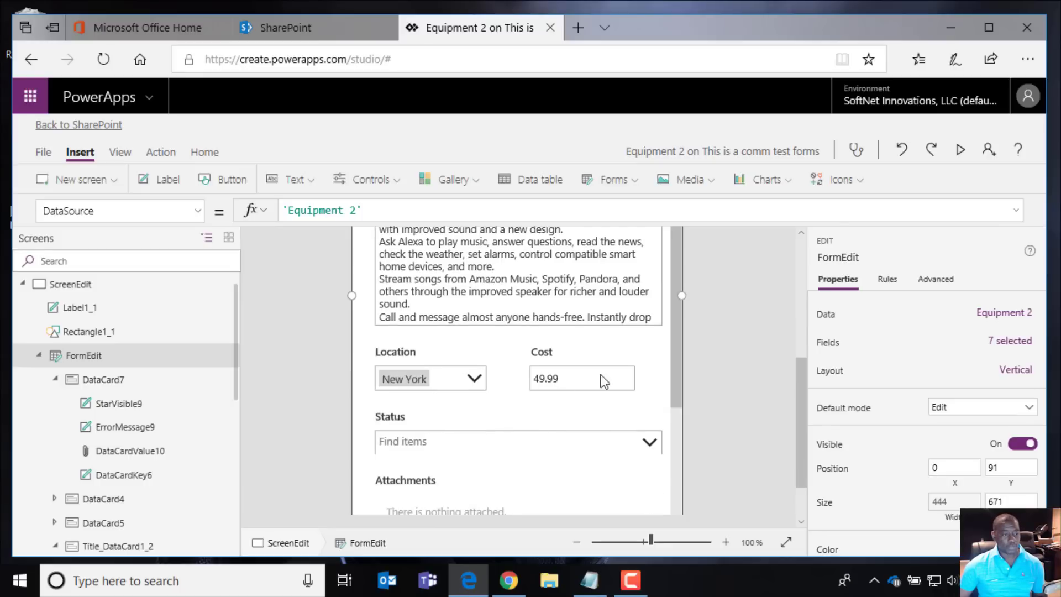
Step: Remove the Location and Cost fields from the edit form's selected fields
left_click_drag(675, 377, 679, 314)
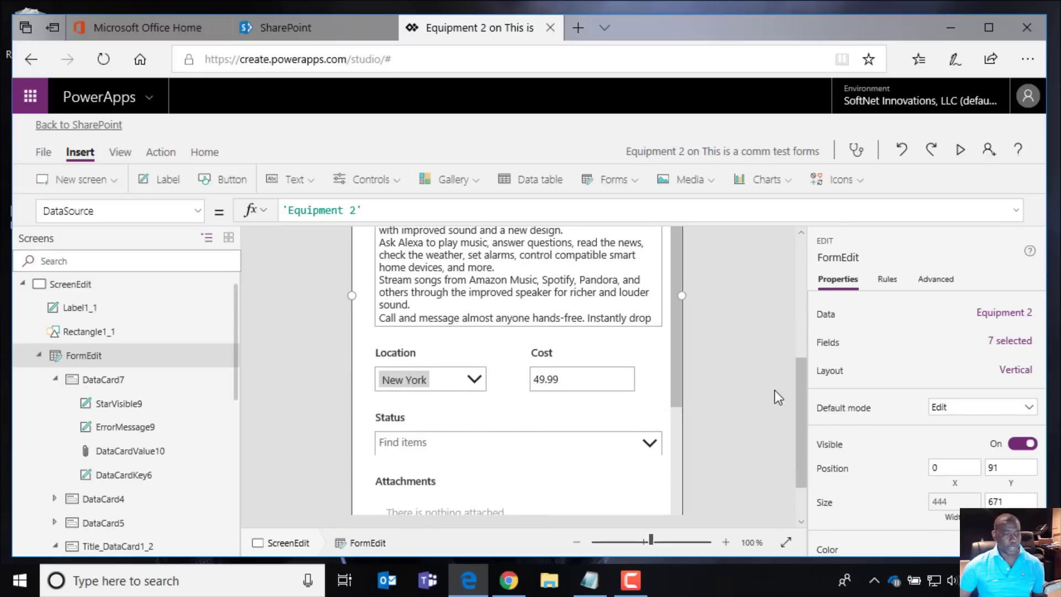
left_click_drag(801, 384, 784, 308)
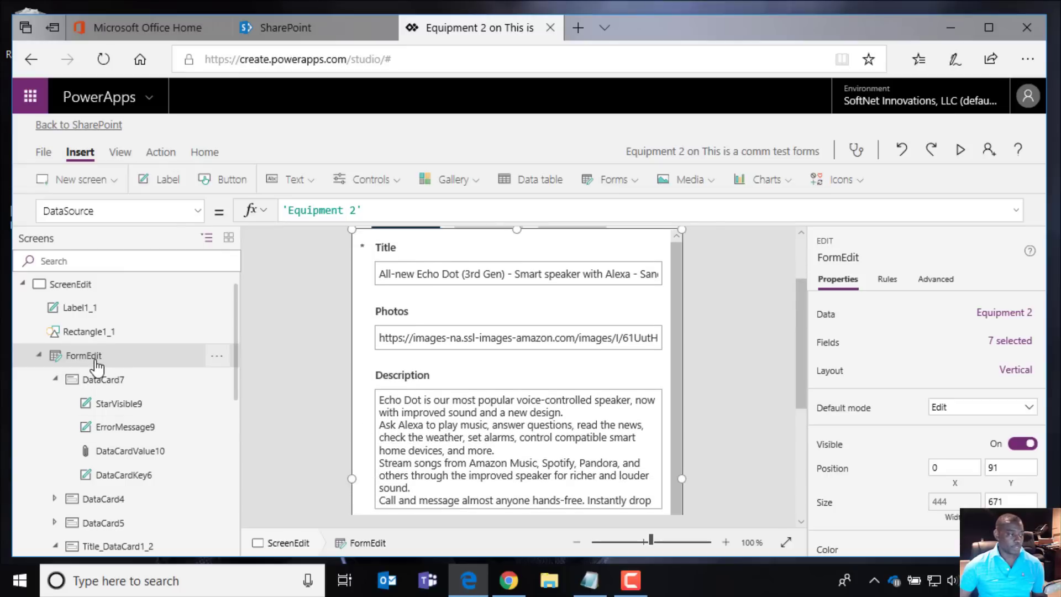
left_click(1013, 344)
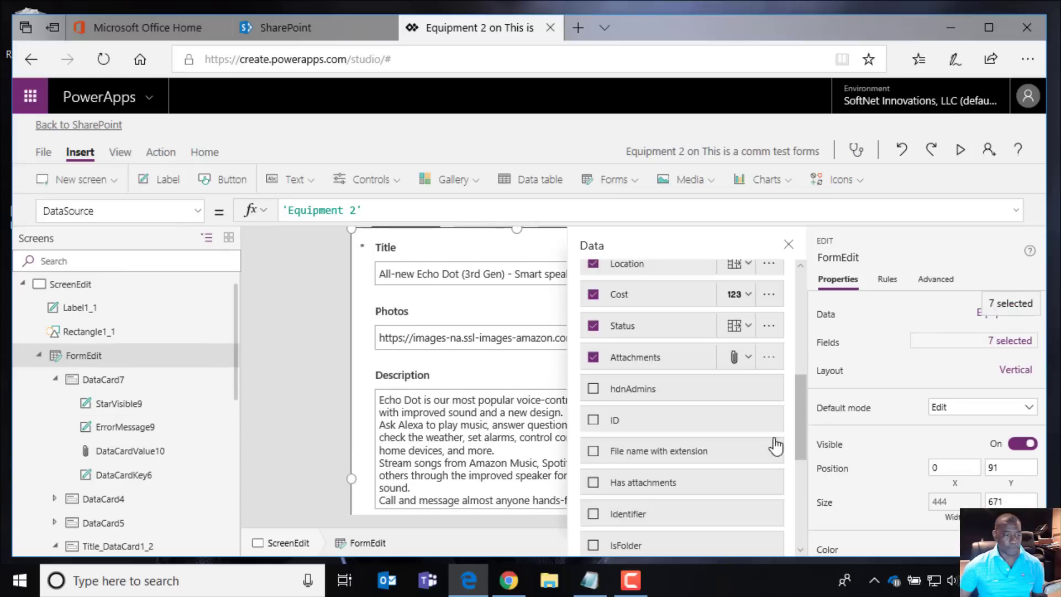
scroll(620, 363, "up", 1)
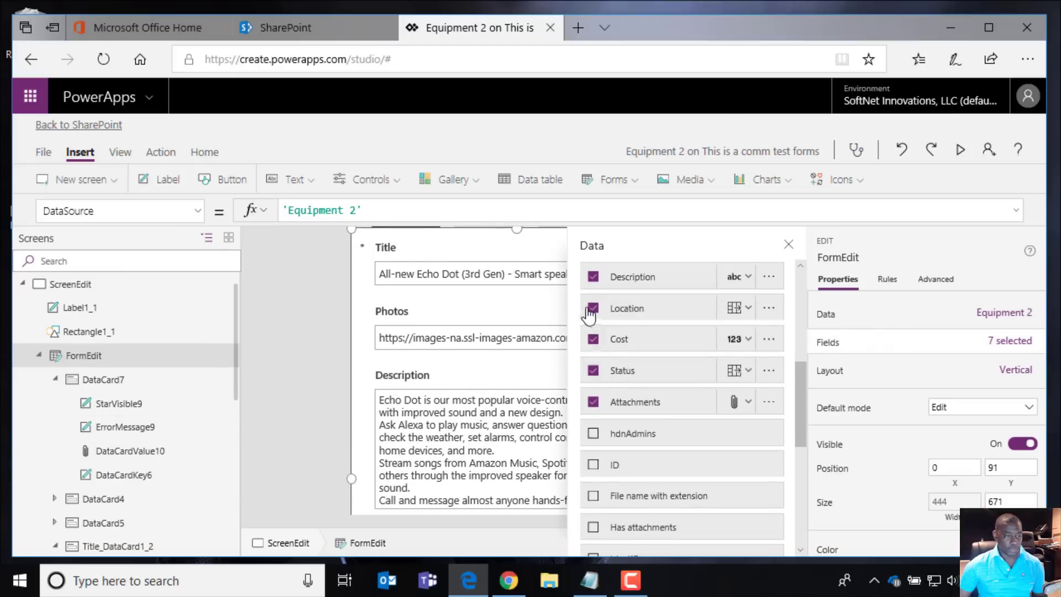
left_click(594, 334)
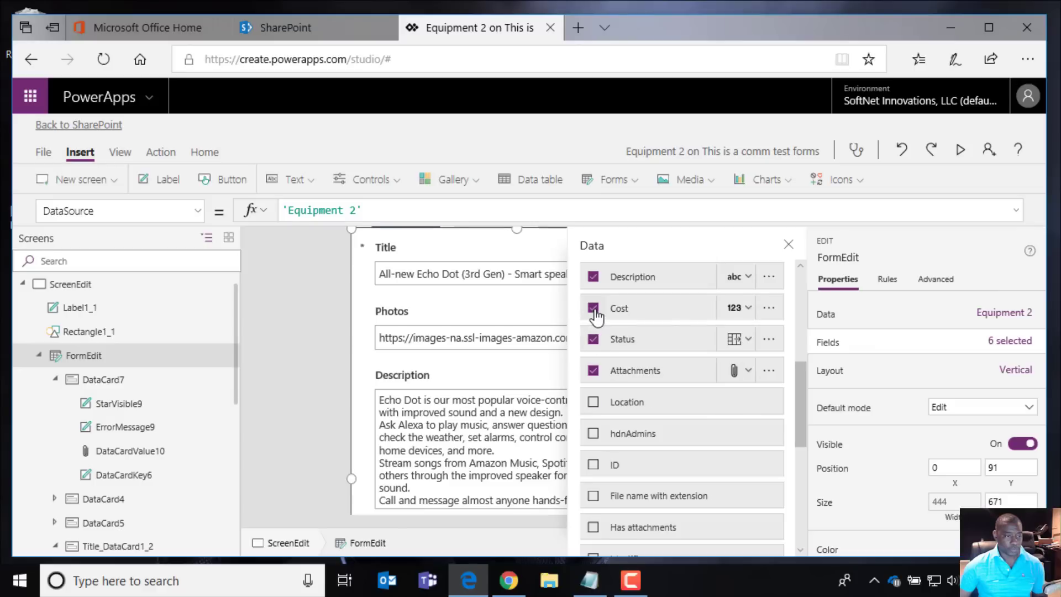
left_click(593, 309)
Step: Add the Location and Cost fields back to the edit form after Attachments and close the field list
scroll(615, 409, "down", 6)
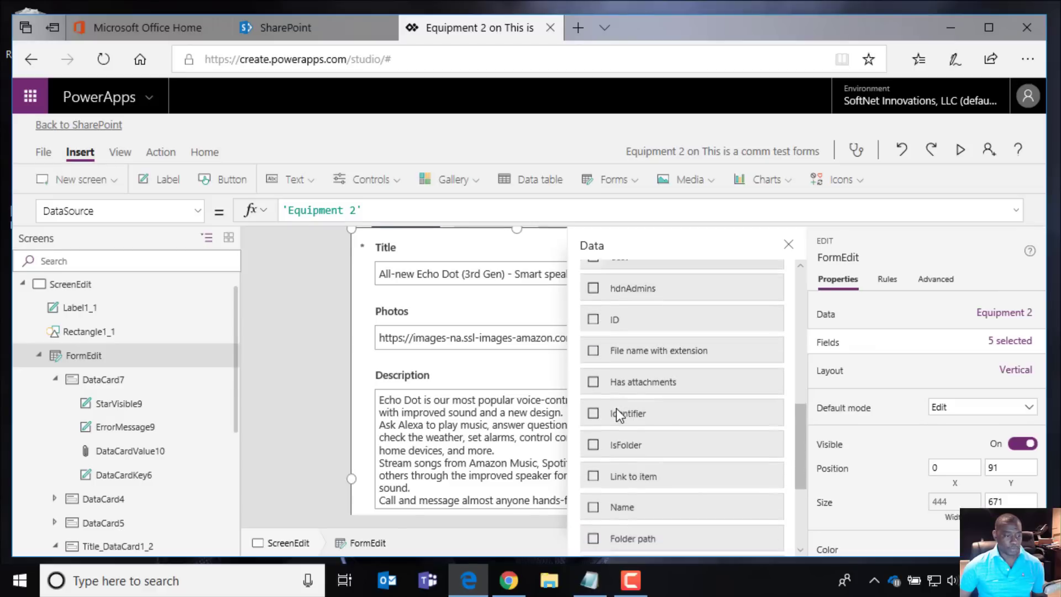
scroll(616, 409, "down", 2)
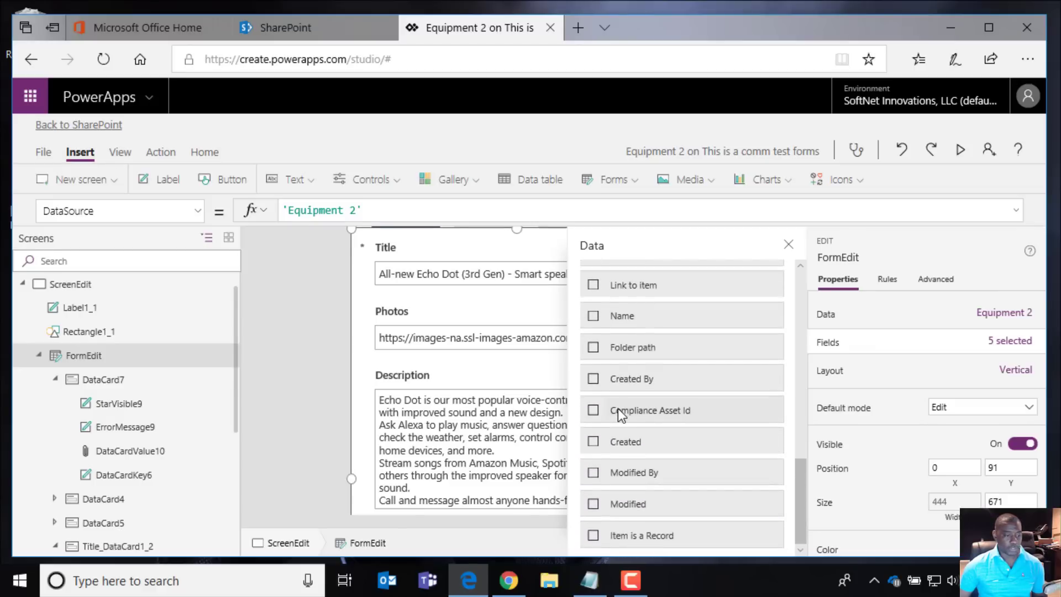
scroll(618, 409, "up", 2)
scroll(618, 409, "up", 1)
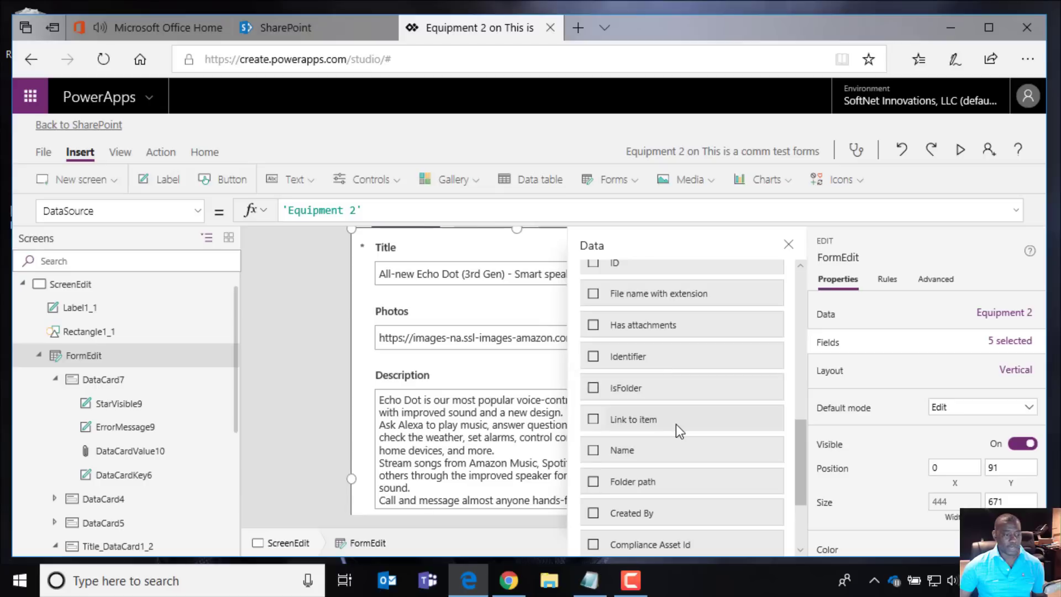
scroll(675, 423, "down", 3)
scroll(677, 423, "up", 9)
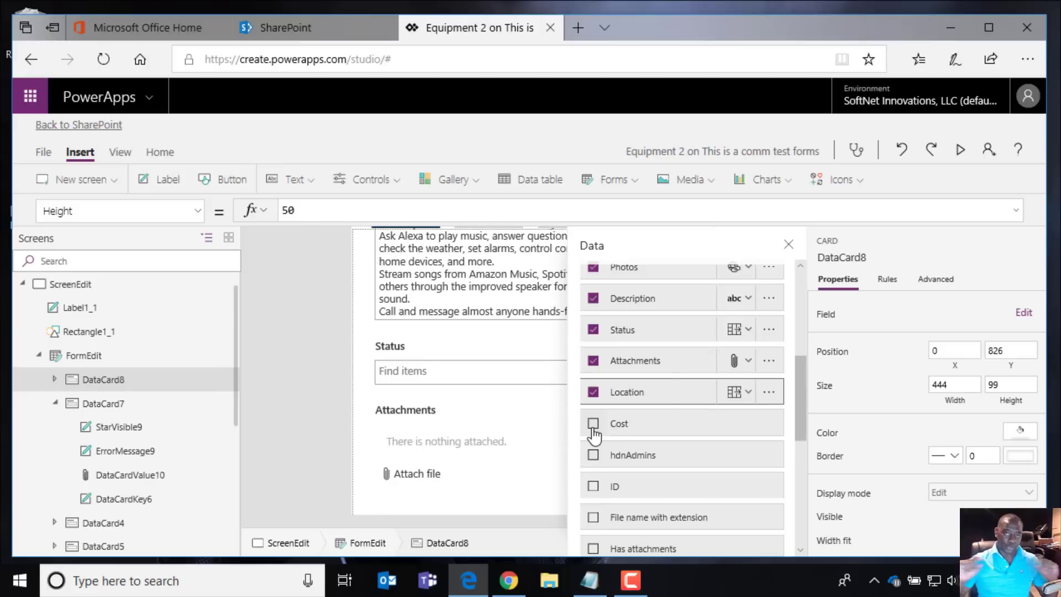
left_click(593, 424)
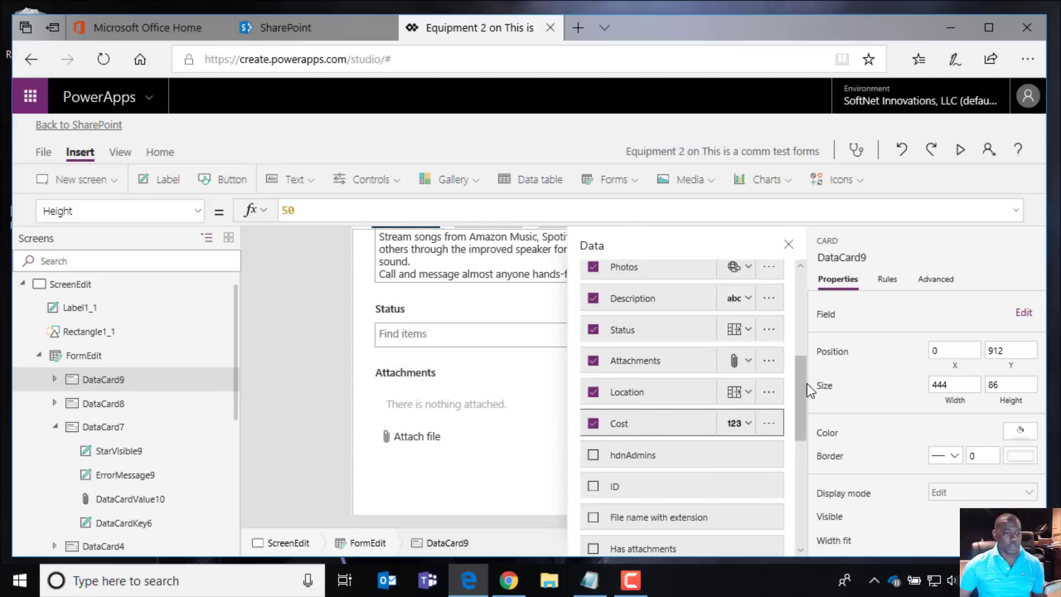
left_click_drag(805, 383, 798, 297)
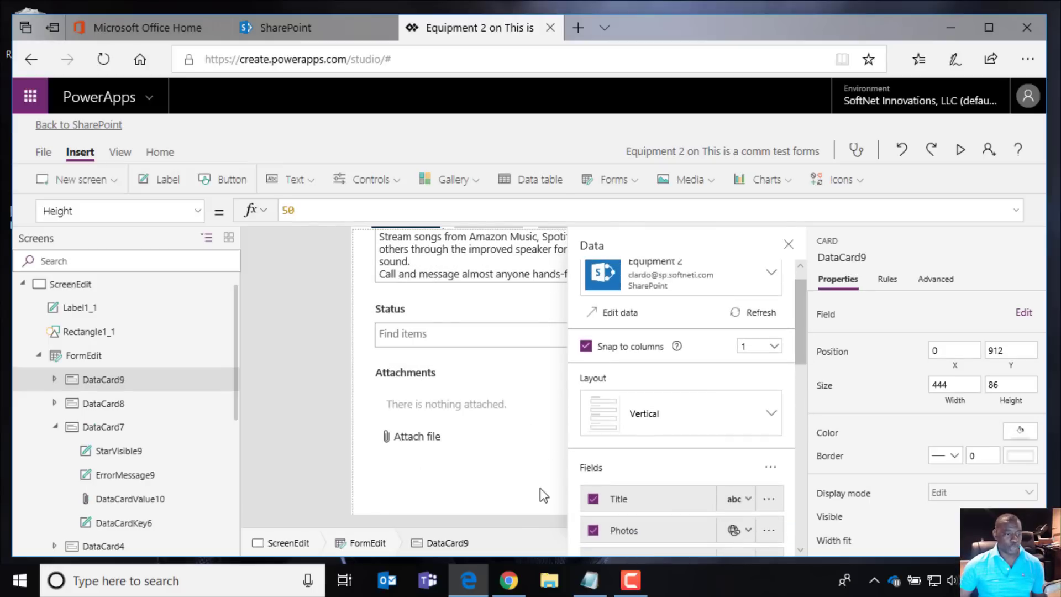
left_click(513, 499)
left_click(790, 253)
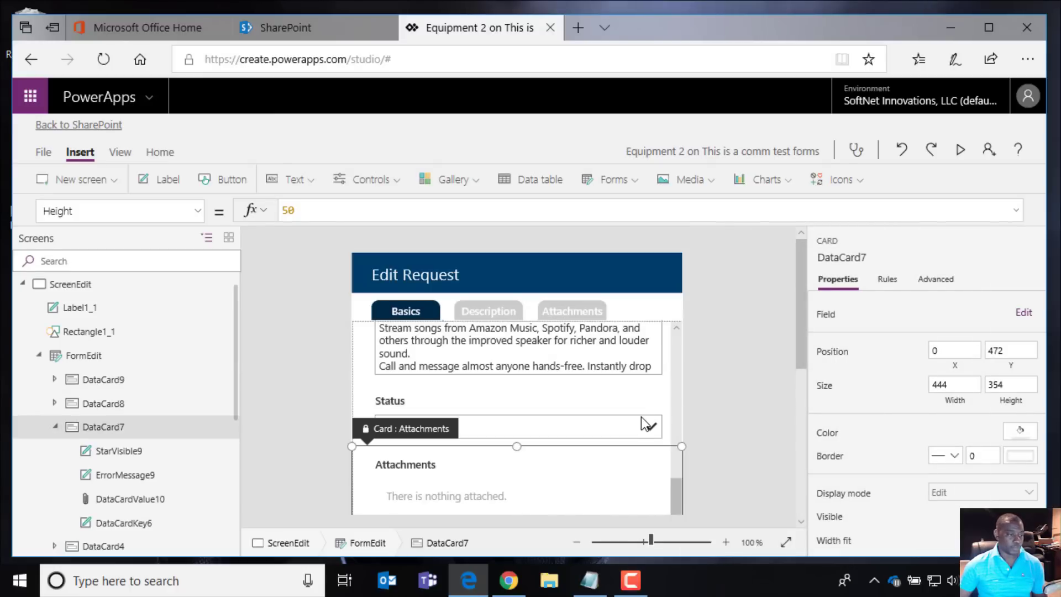
Step: Examine the edit form's card layout from the Description down to the Location and Cost fields
scroll(646, 423, "down", 5)
scroll(649, 423, "down", 2)
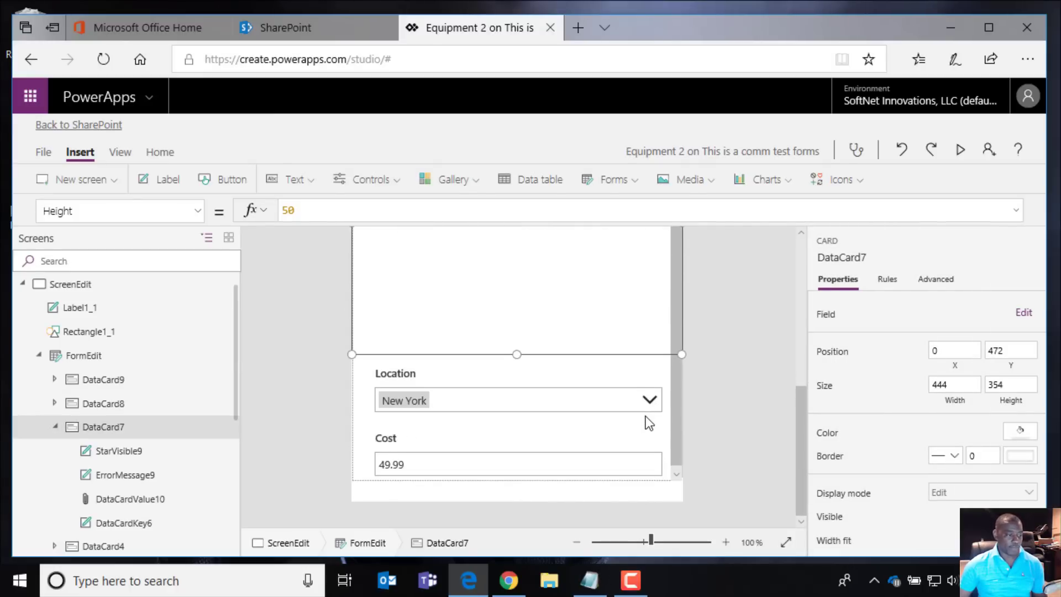
scroll(650, 422, "up", 8)
scroll(645, 413, "up", 3)
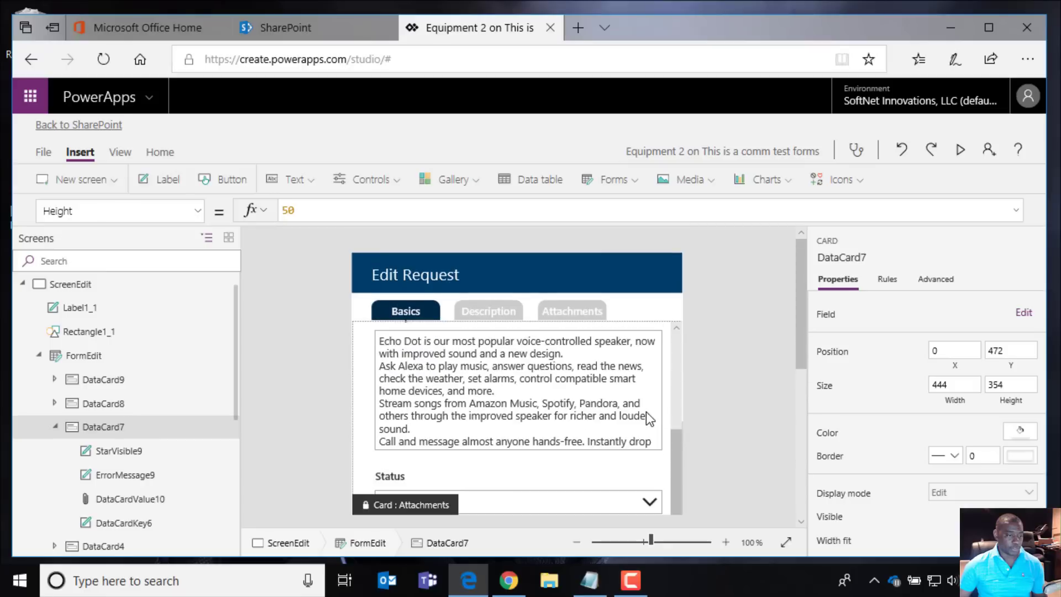
scroll(646, 414, "down", 5)
scroll(649, 416, "down", 5)
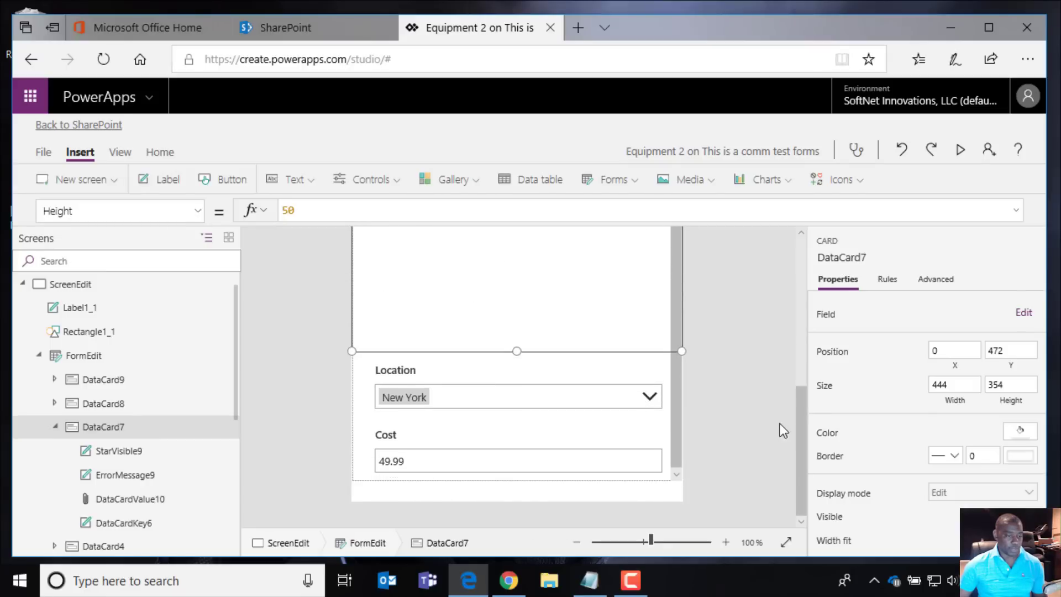
left_click_drag(798, 423, 805, 261)
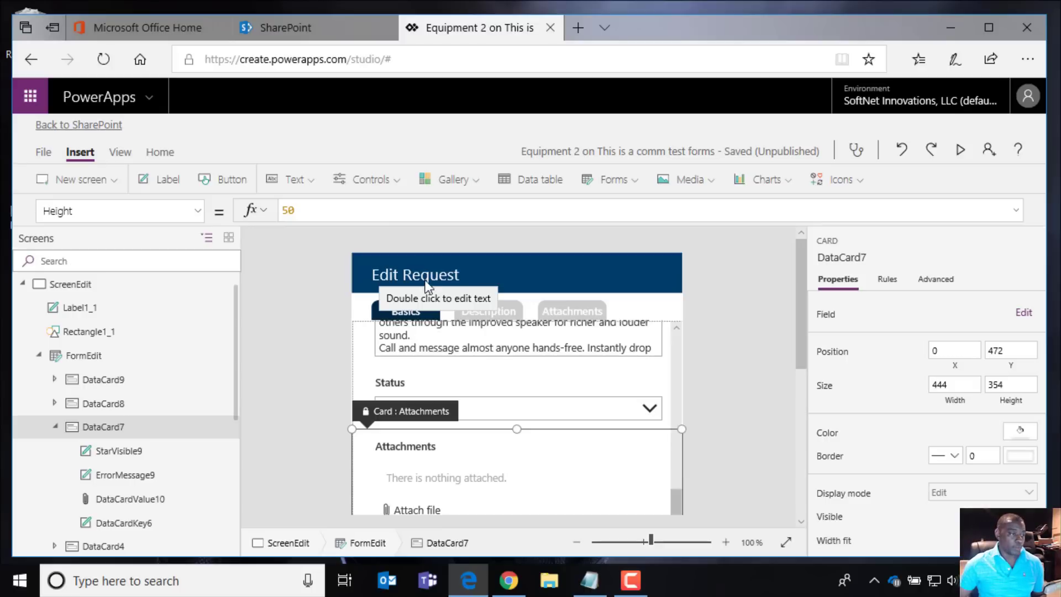
Step: Set the Basics button's OnSelect formula to Set(showBasic, true);
left_click(386, 314)
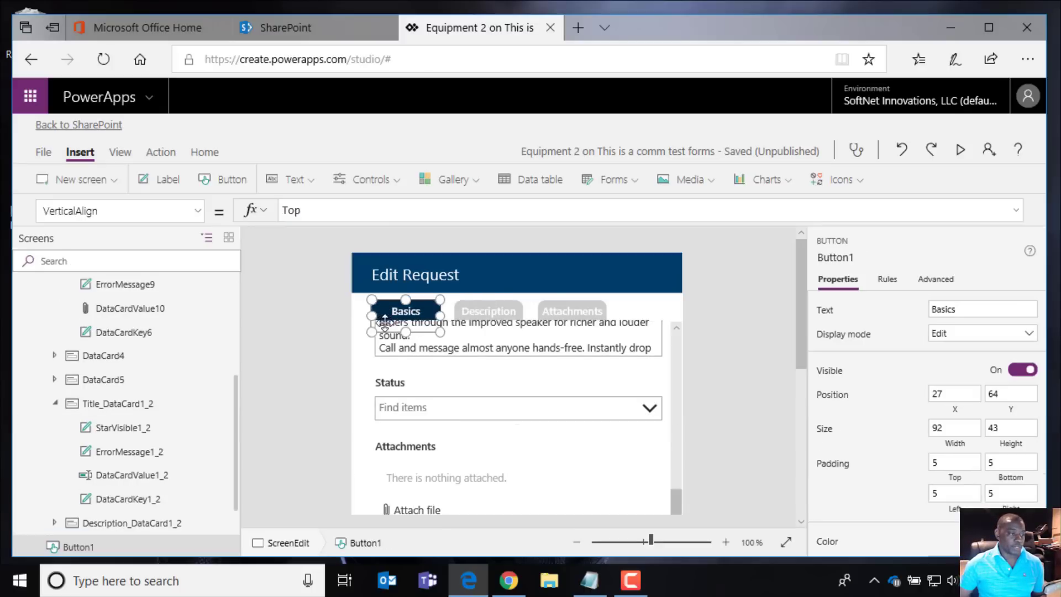
left_click(198, 211)
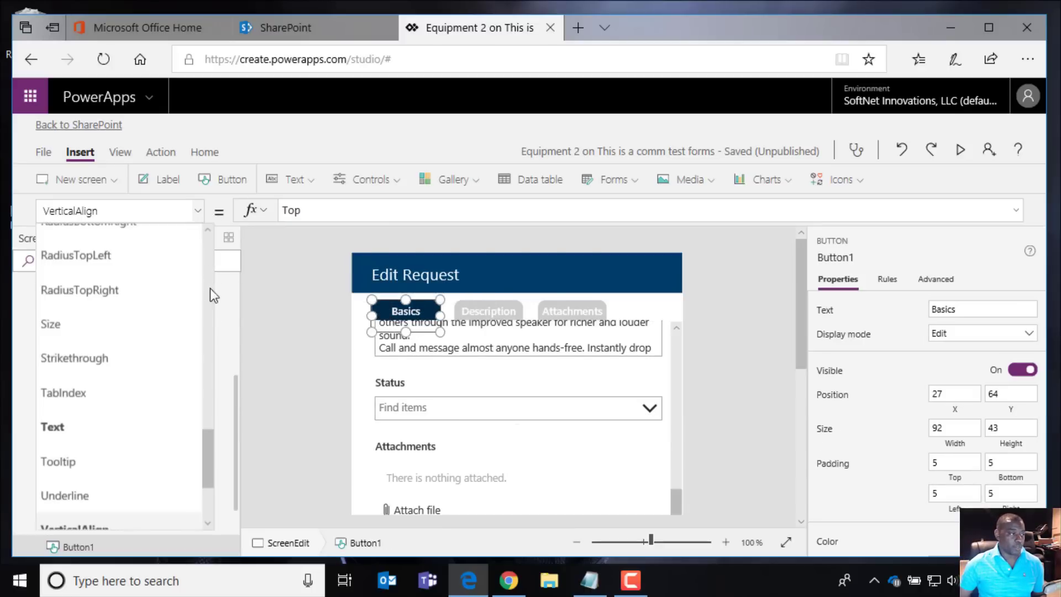
left_click_drag(204, 447, 187, 347)
left_click(107, 448)
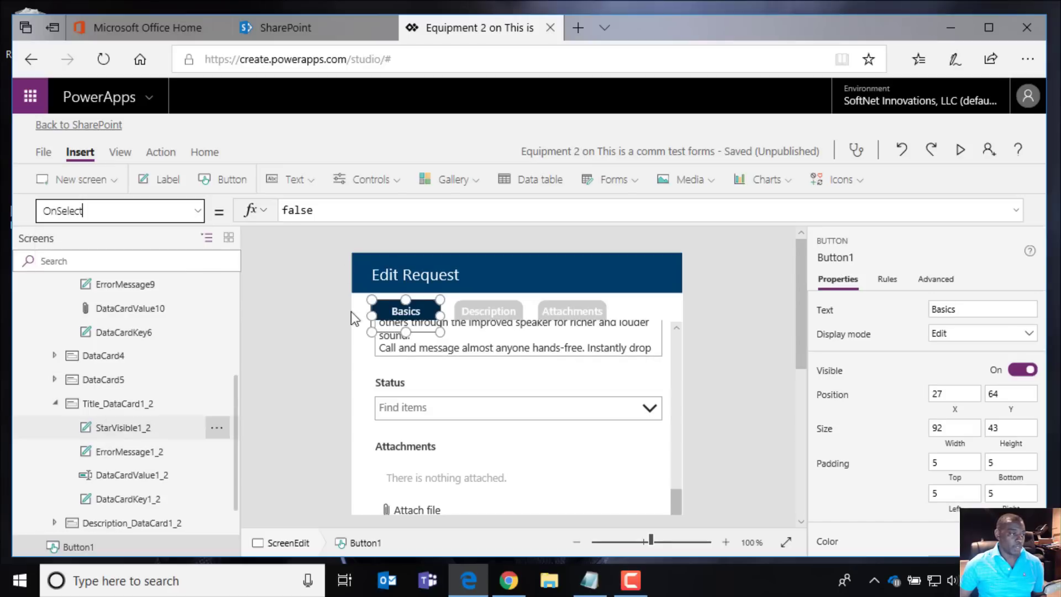
double_click(298, 210)
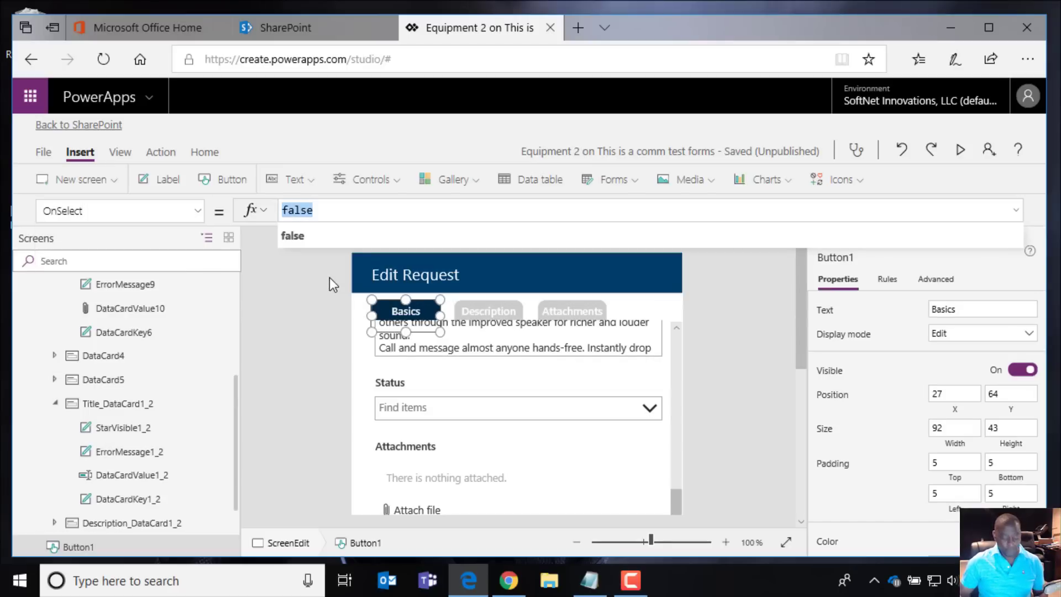
type("Set")
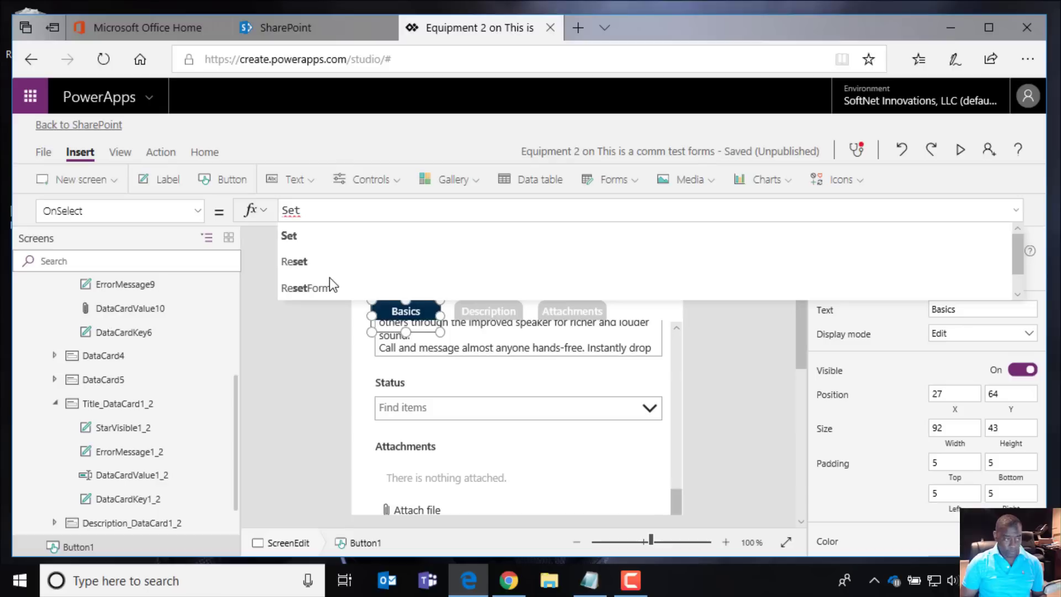
type("(basic")
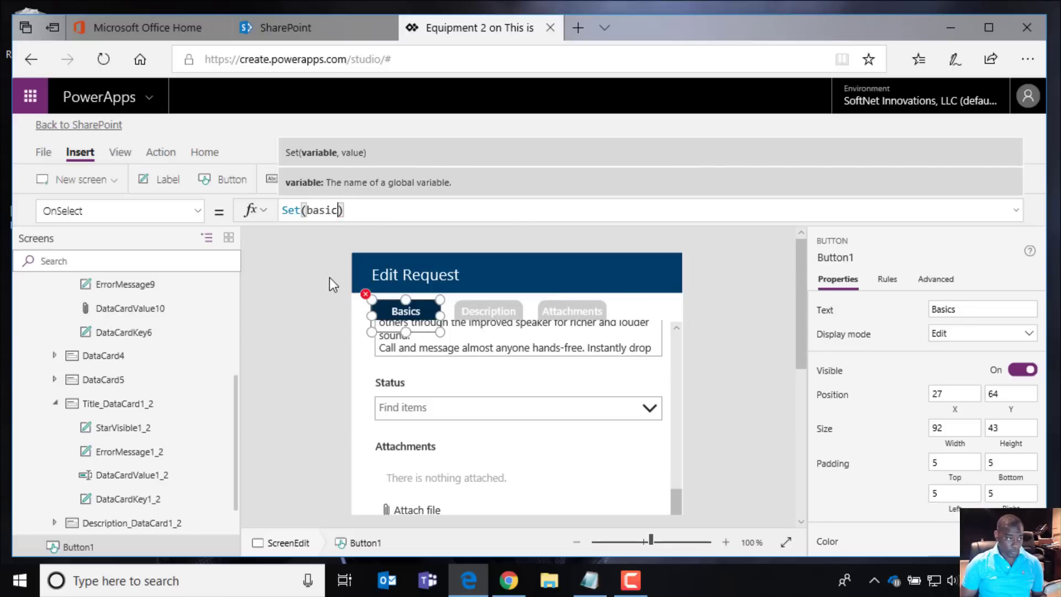
key("BackSpace")
key("BackSpace")
key("BackSpace")
key("BackSpace")
type("show")
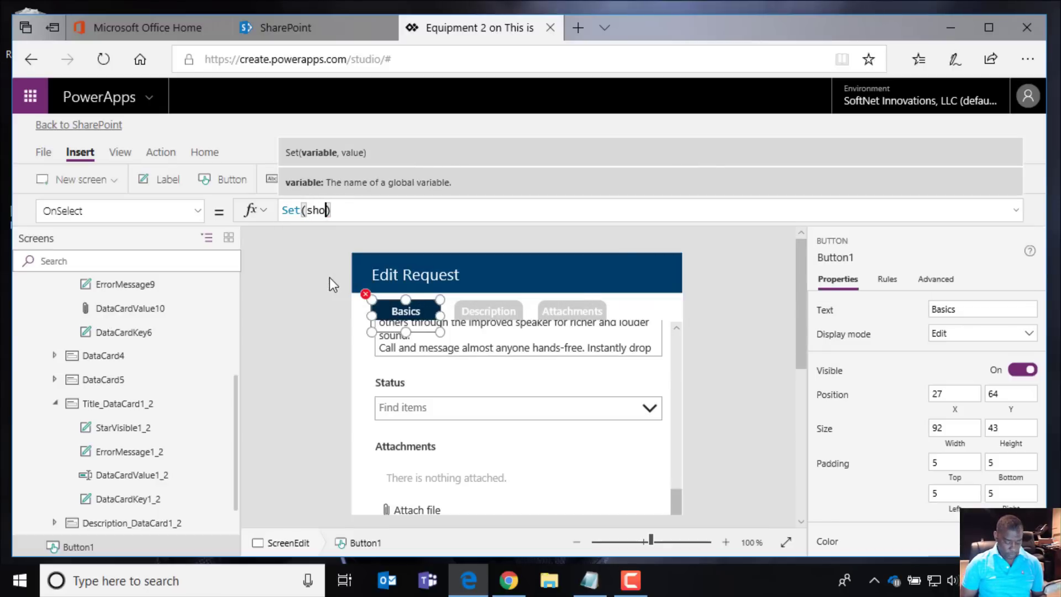
type("Basic, ")
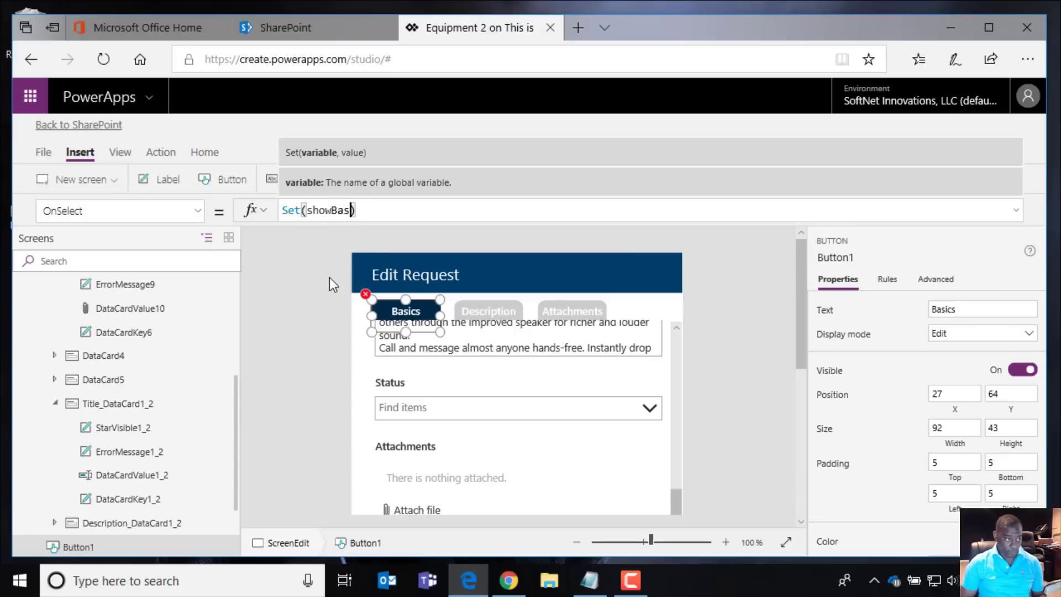
type("true")
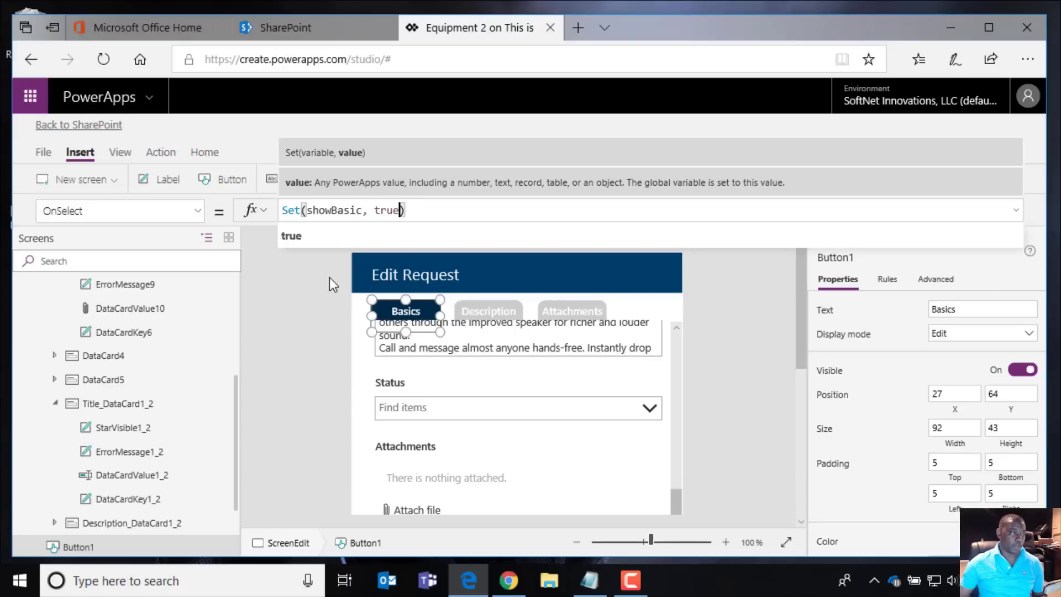
left_click(420, 215)
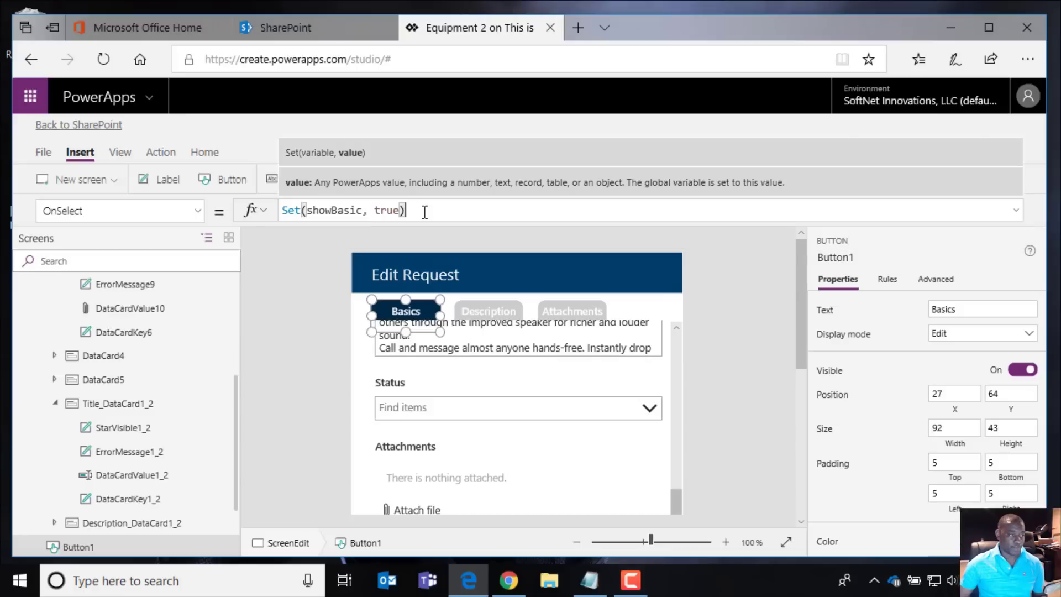
type(";")
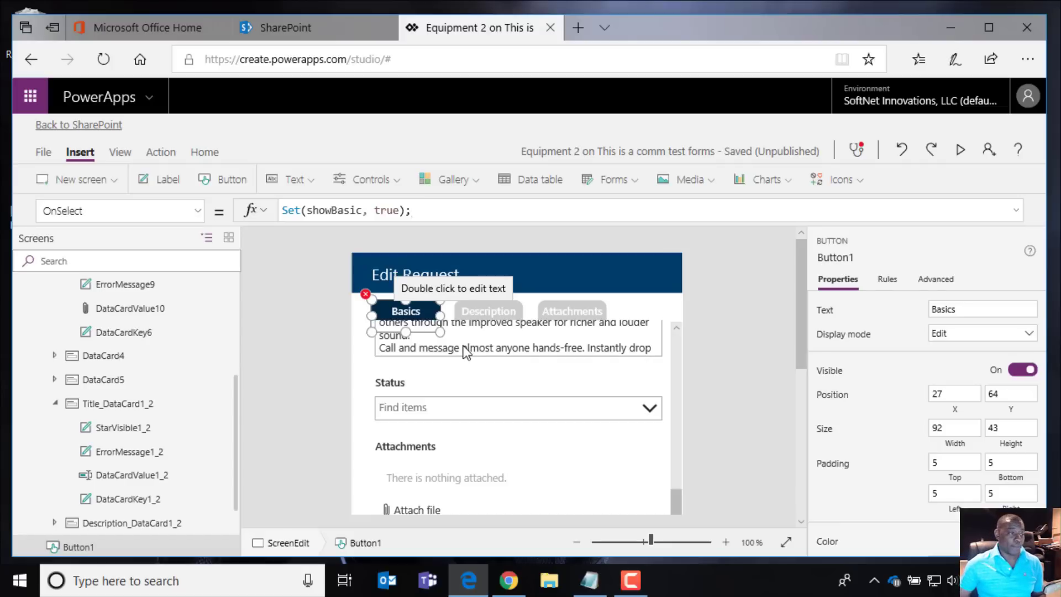
Step: Rename the variable in the Basics button's OnSelect formula to showTab1
left_click(363, 210)
key("BackSpace")
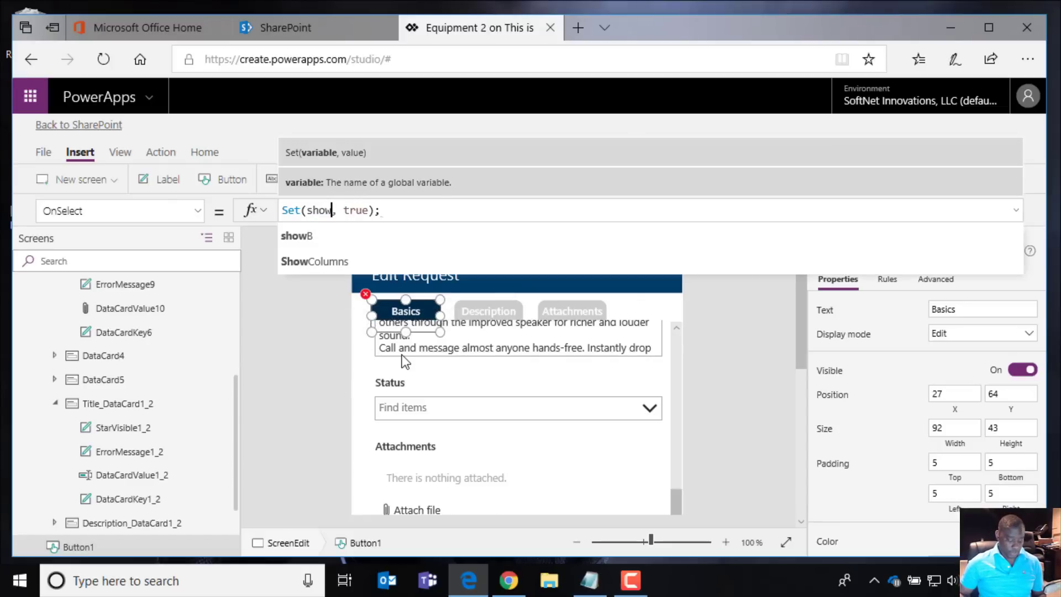
type("Tab1")
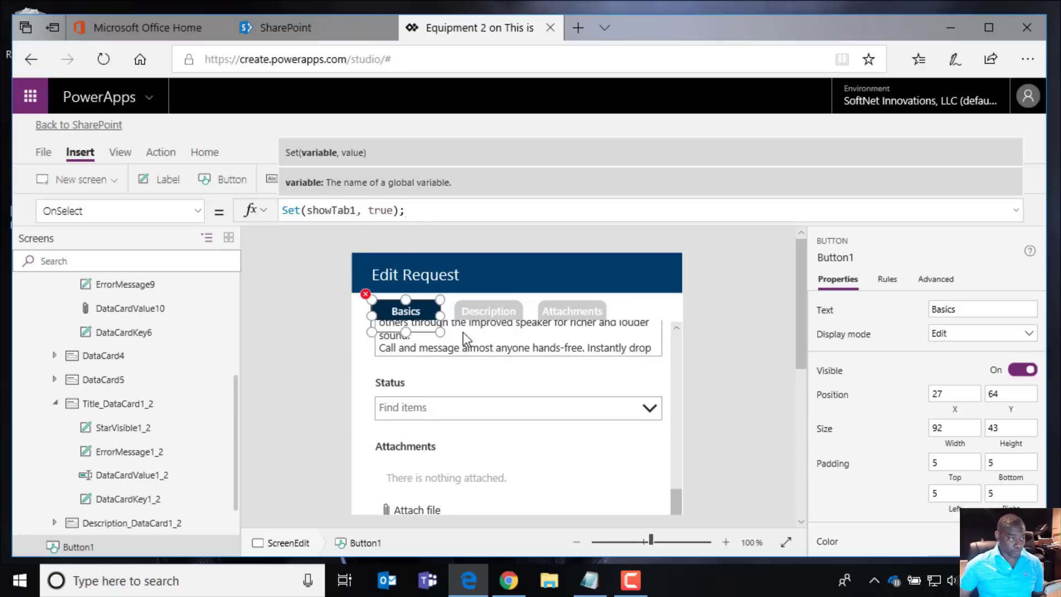
Step: Append two copies of the Set(showTab1, true); statement to the Basics button's OnSelect formula
left_click(404, 211)
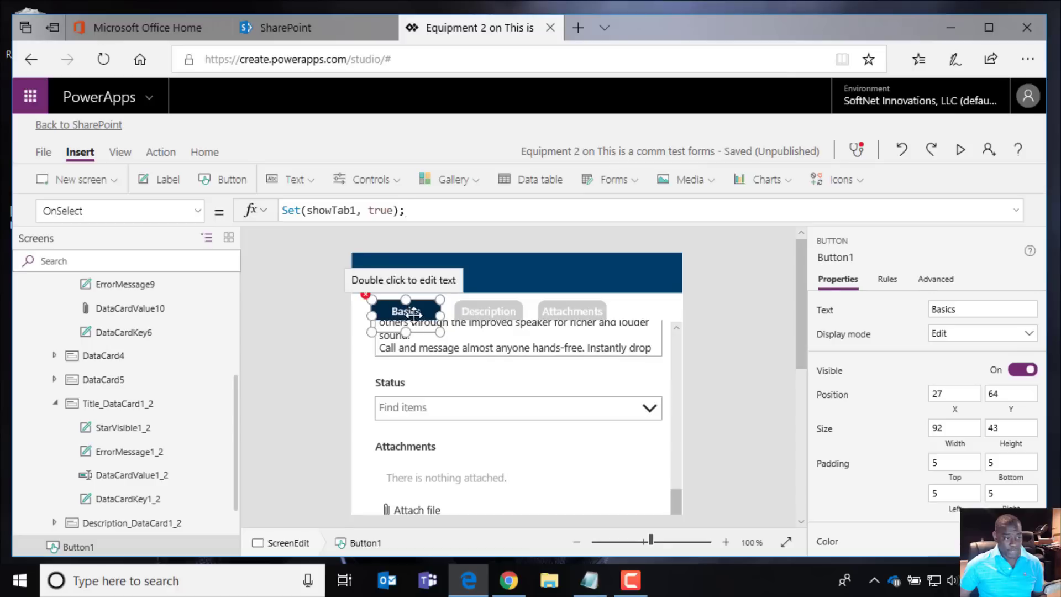
key("ctrl+a")
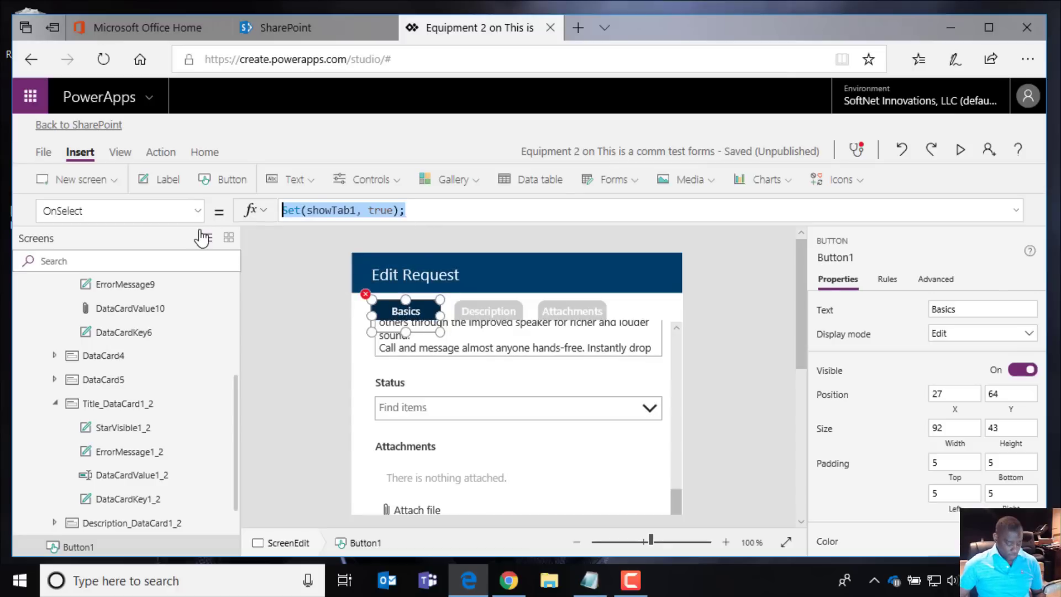
key("ctrl+c")
left_click(425, 210)
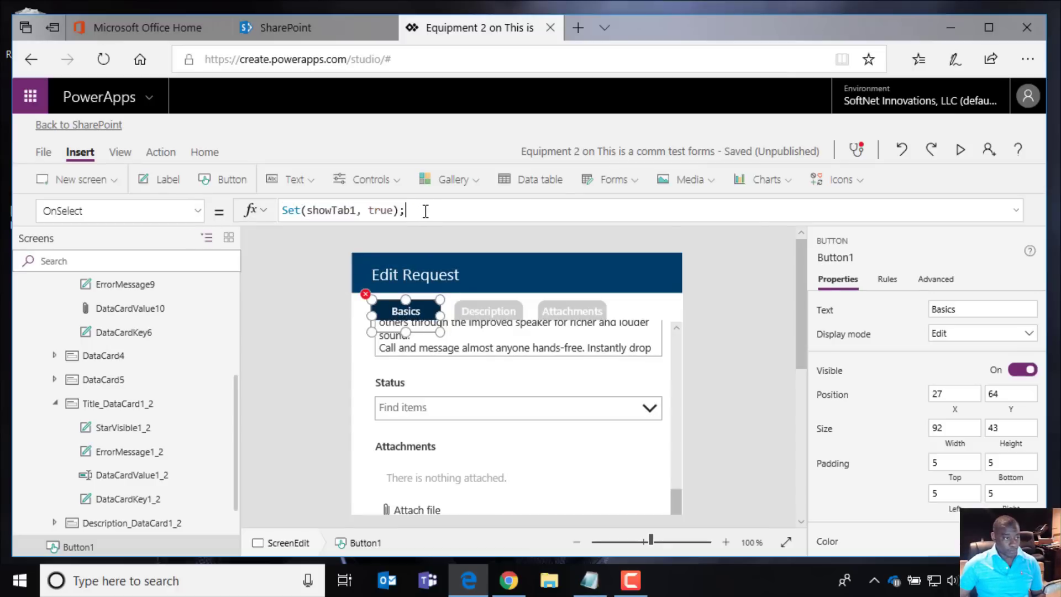
key("ctrl+v")
key("ctrl+v")
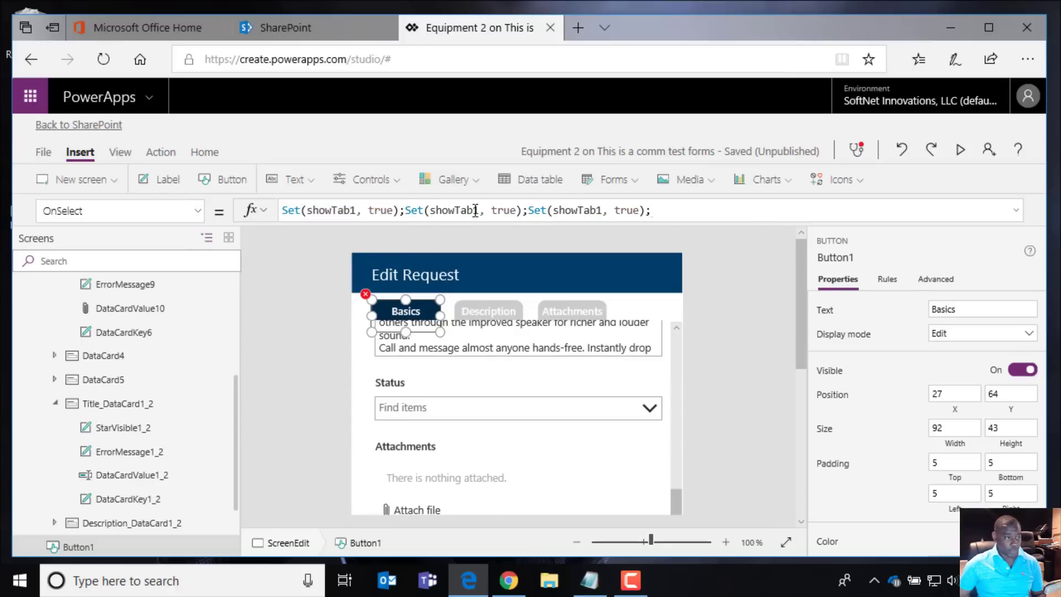
Step: Change the second statement in the Basics button's OnSelect formula to Set(showTab2, false)
key("Delete")
type("2")
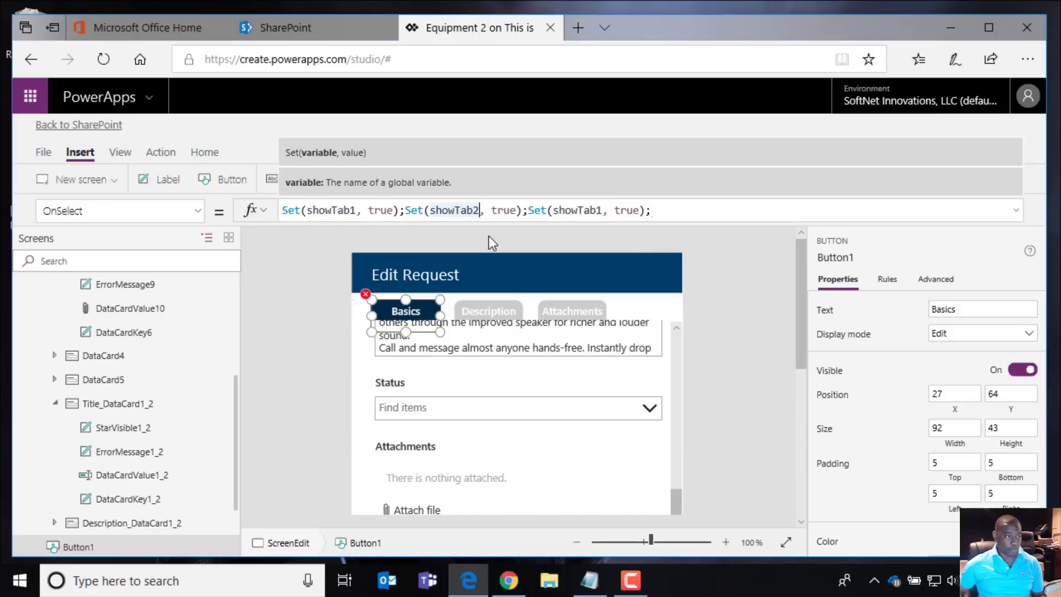
double_click(503, 210)
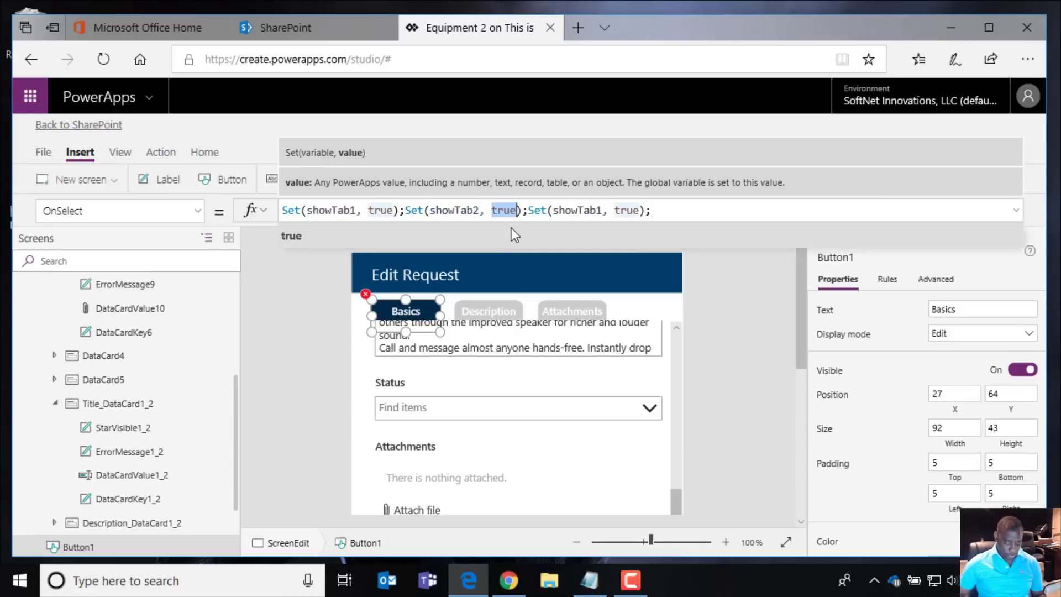
type("false")
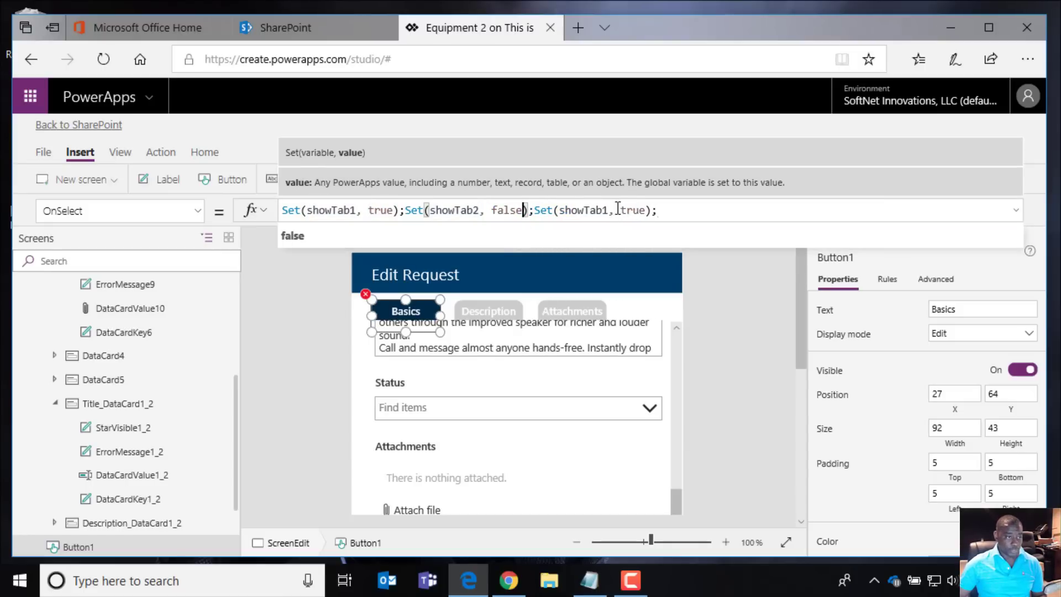
Step: Change the third statement in the Basics button's OnSelect formula to Set(showTab3, false) and remove the trailing semicolon
key("BackSpace")
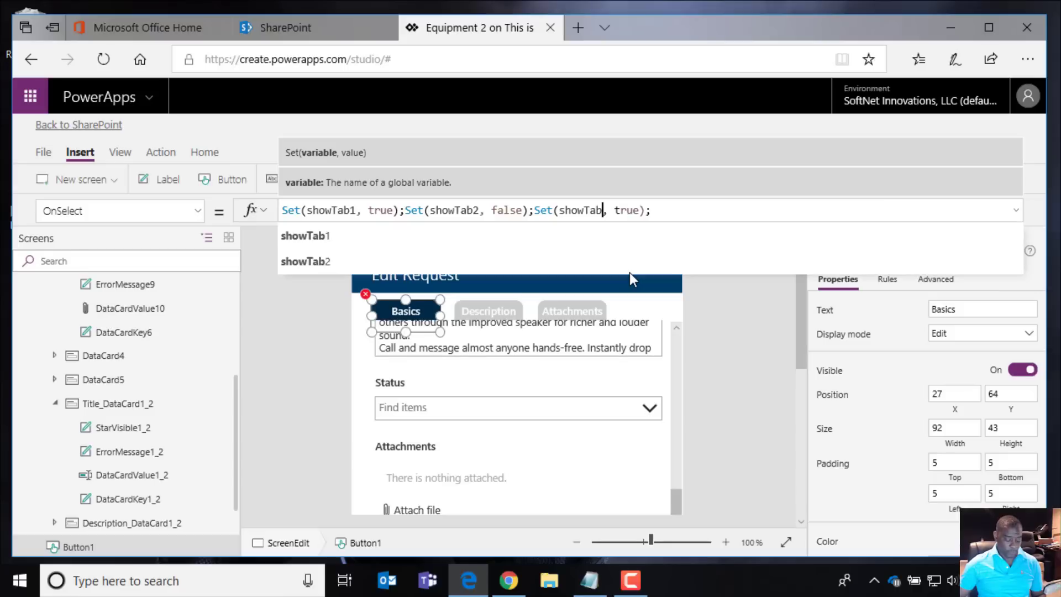
type("3")
double_click(642, 212)
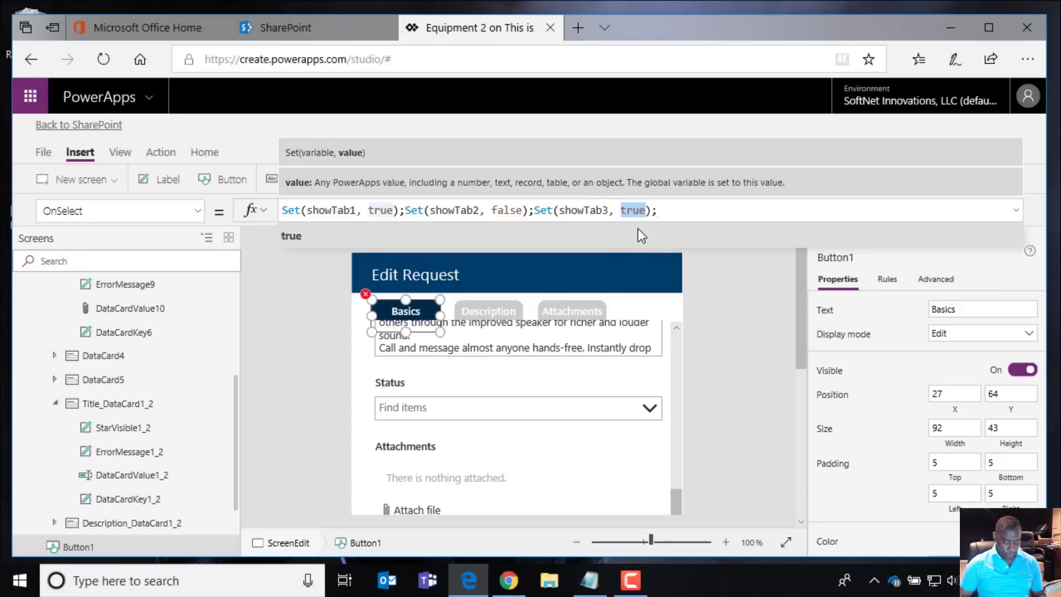
type("false")
left_click(666, 212)
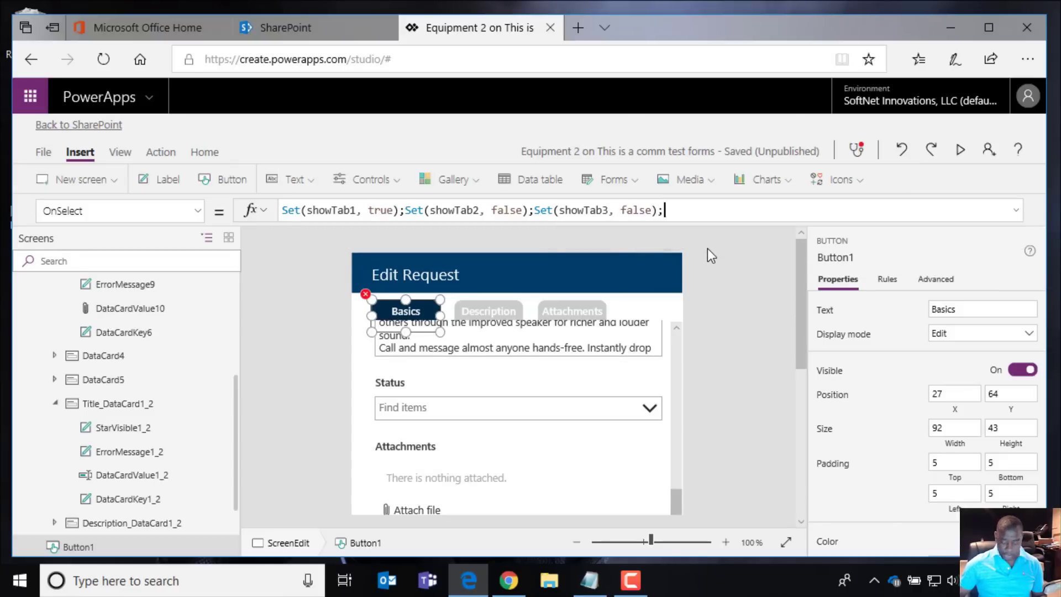
key("BackSpace")
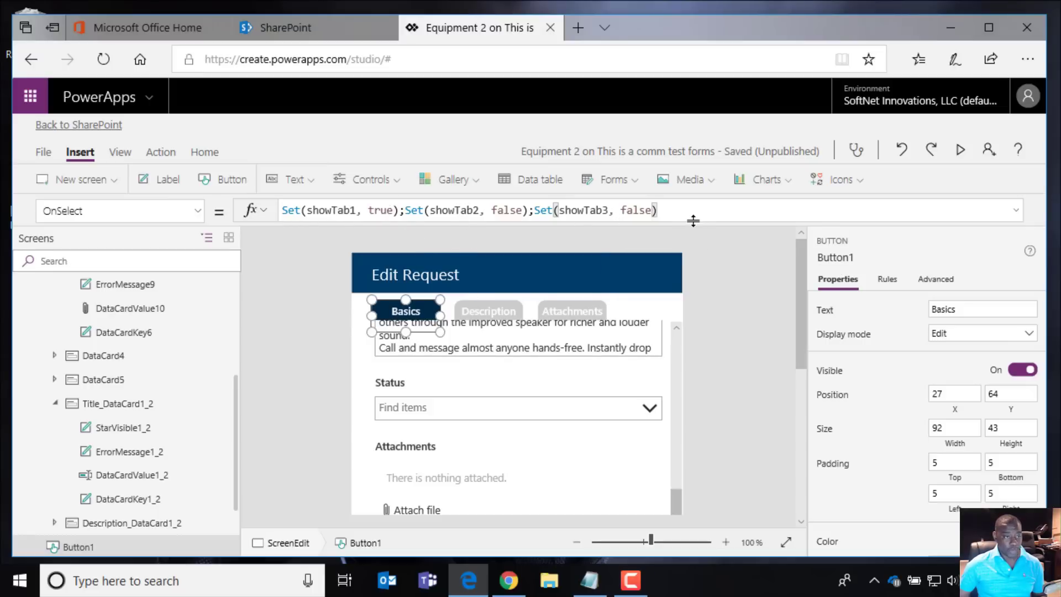
Step: Copy the Basics button's complete OnSelect formula into the Description button's OnSelect property, replacing its existing formula
left_click_drag(665, 211, 279, 213)
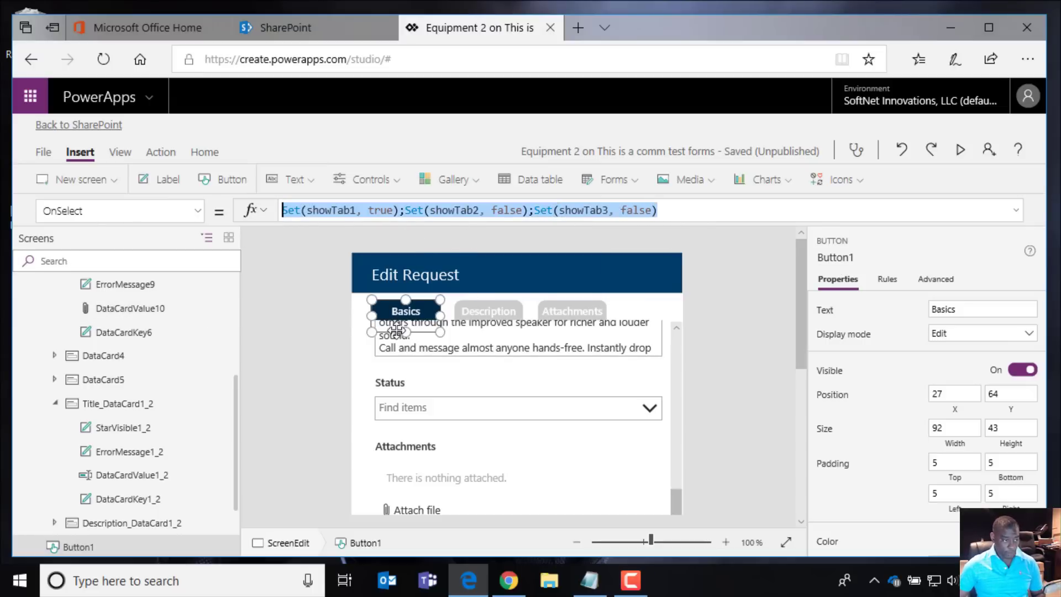
left_click(475, 314)
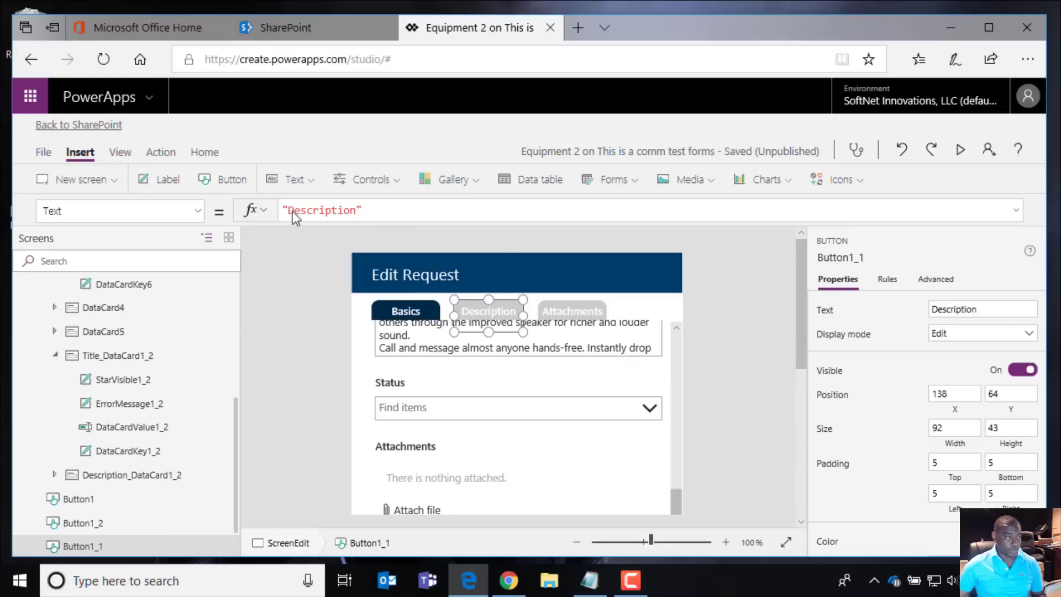
left_click(199, 220)
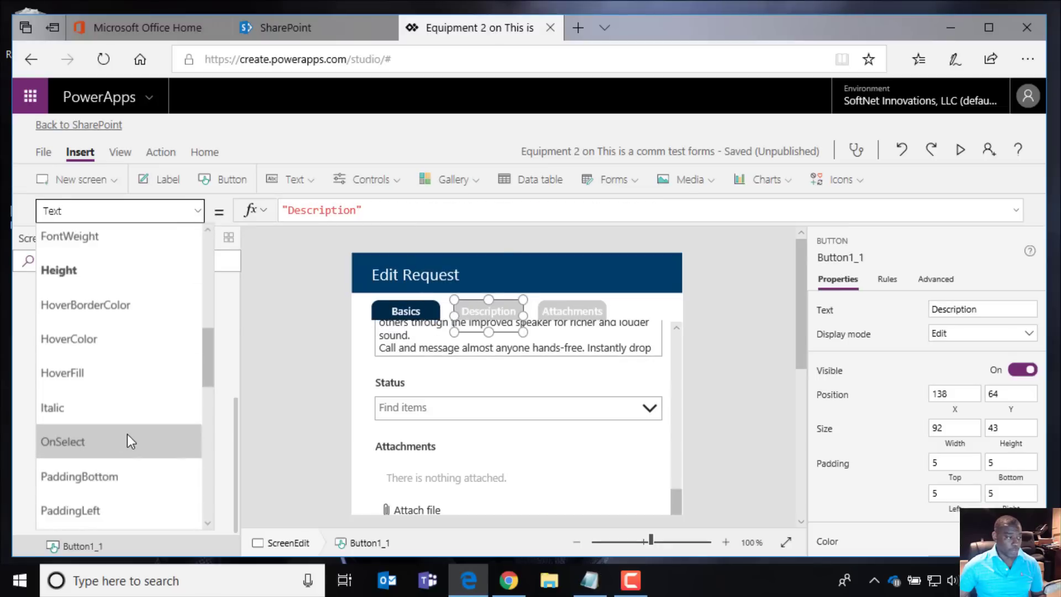
left_click(127, 436)
left_click(329, 217)
key("ctrl+a")
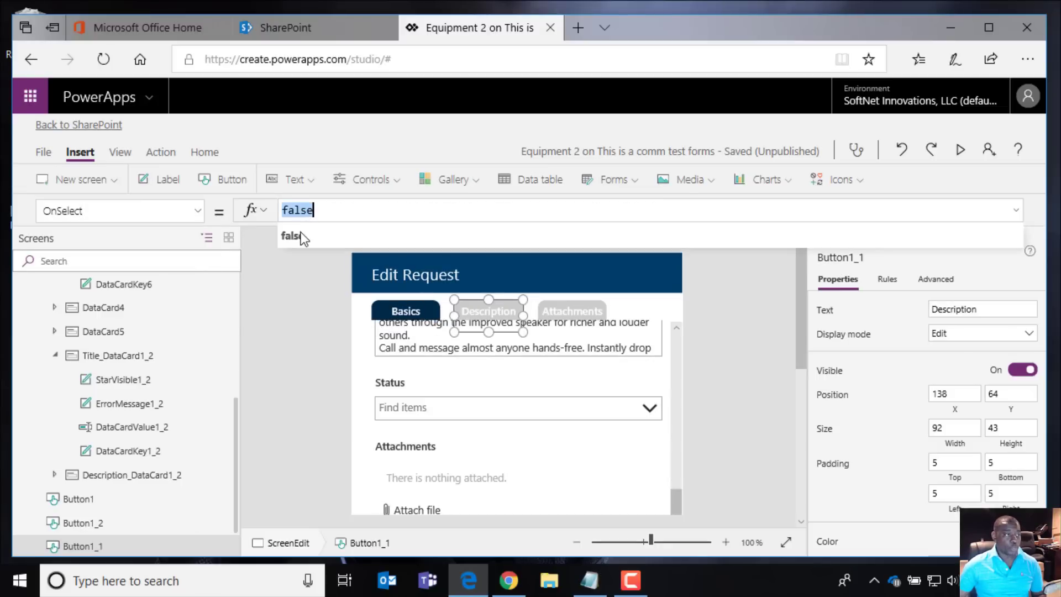
key("ctrl+v")
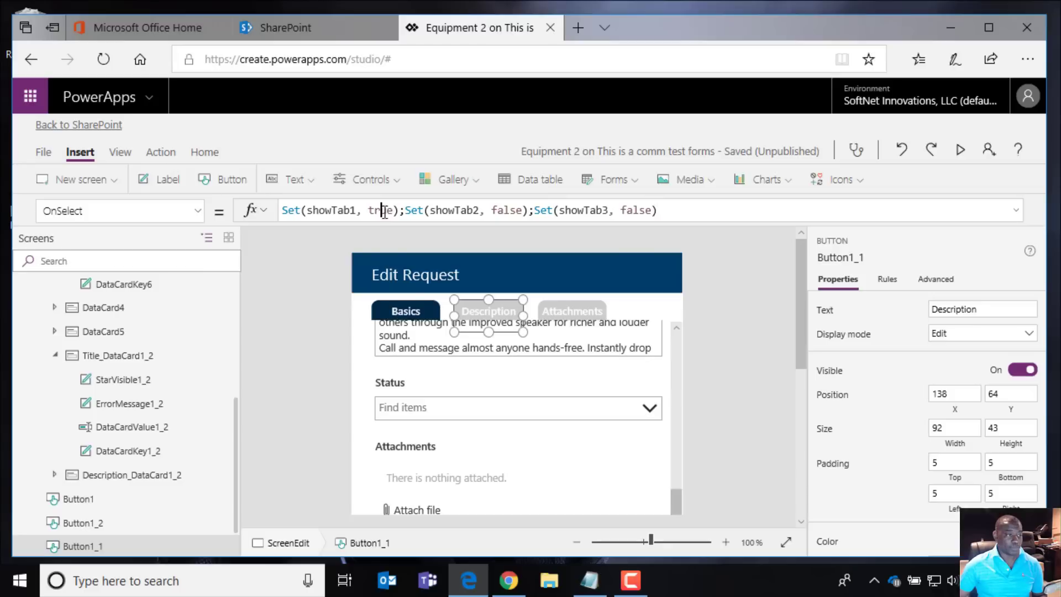
Step: In the Description button's OnSelect formula, set showTab1 to false and showTab2 to true
double_click(381, 210)
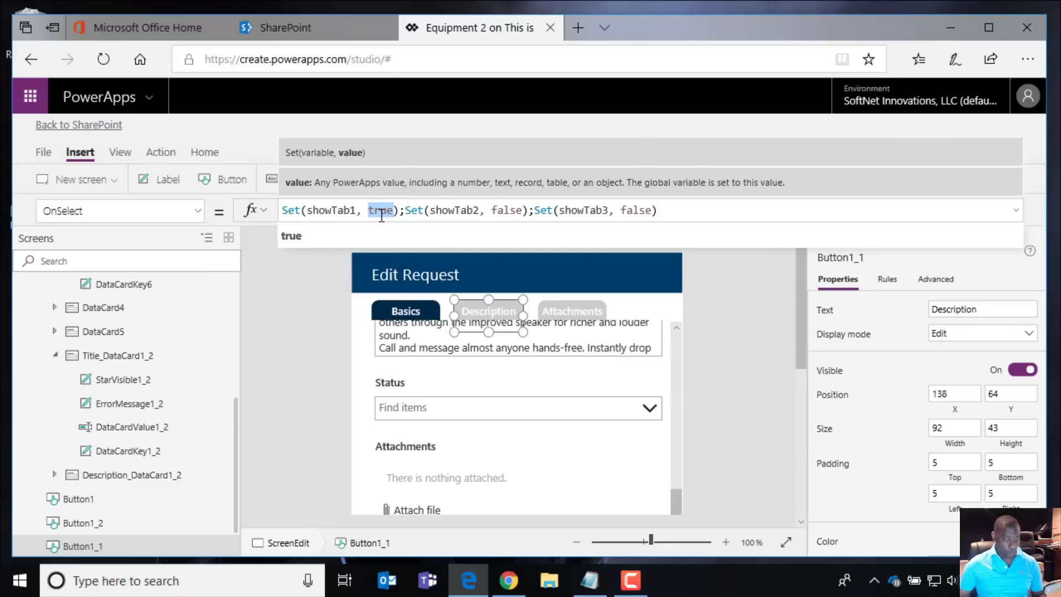
type("fals")
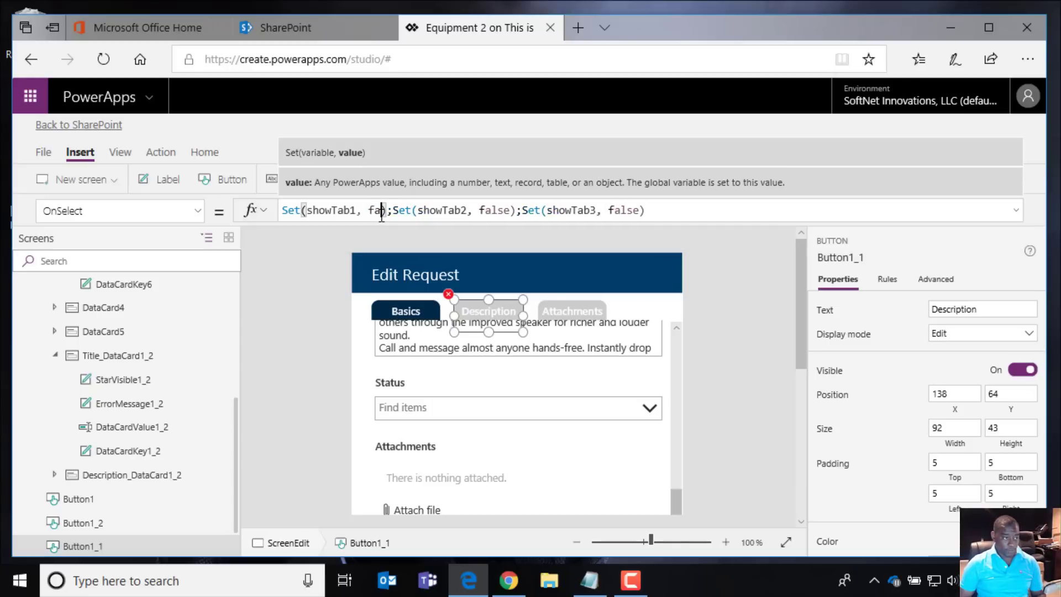
type("e")
left_click(497, 210)
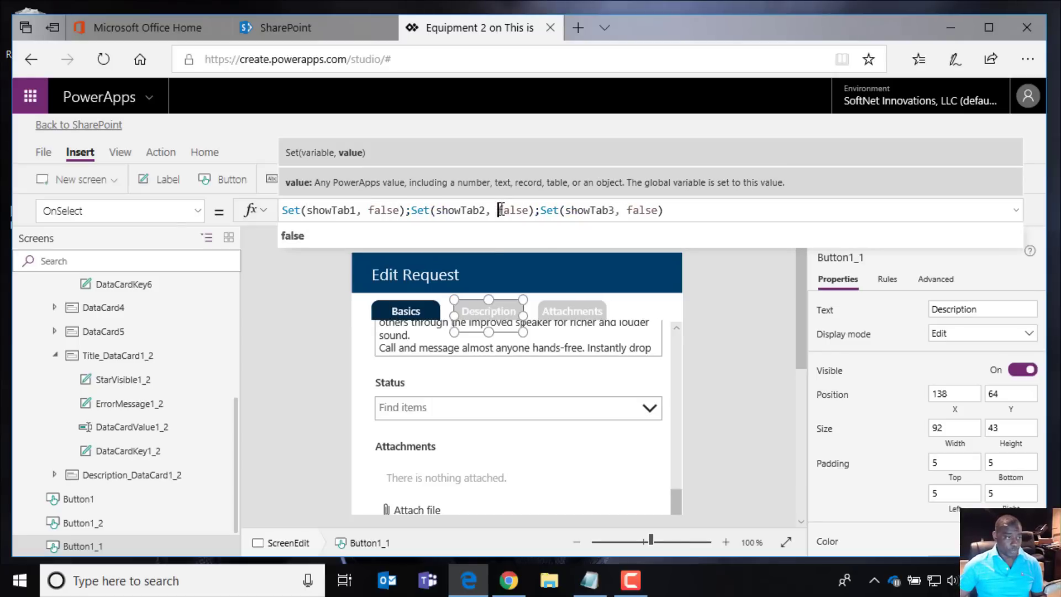
double_click(513, 211)
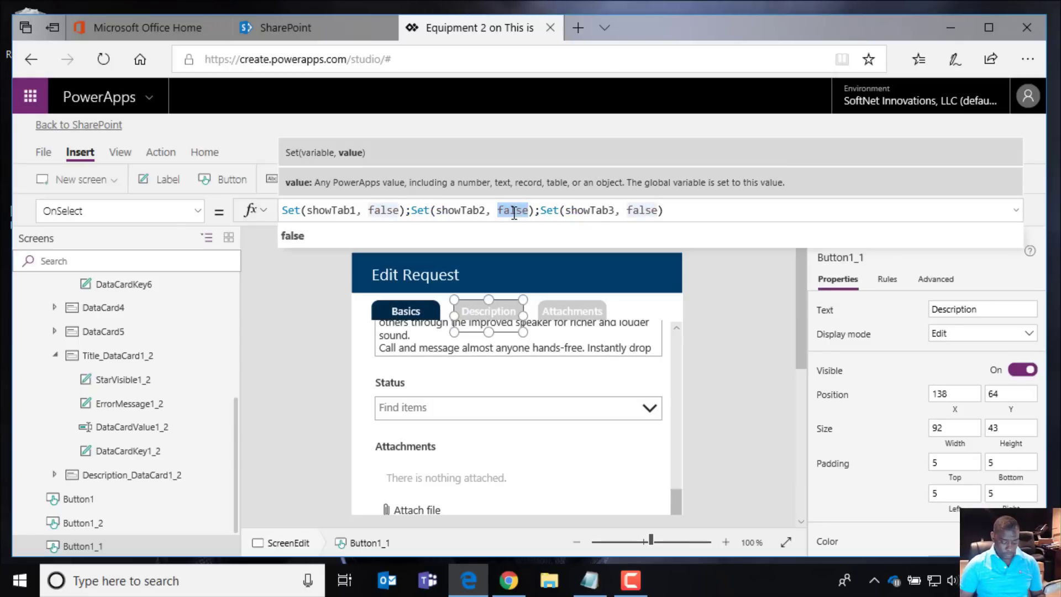
type("true")
left_click(657, 210)
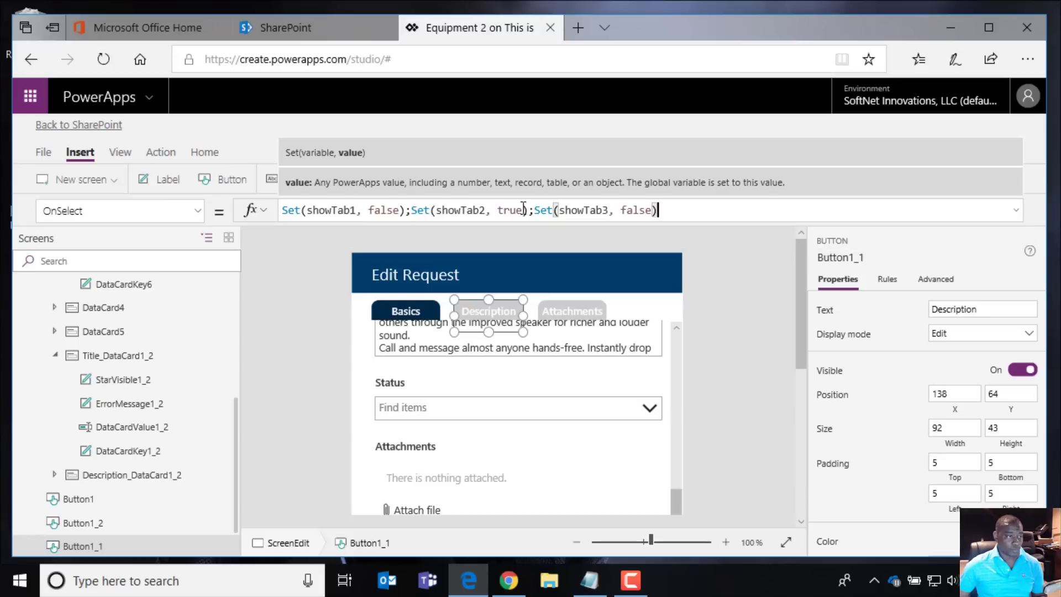
Step: Copy the Description button's OnSelect formula into the Attachments button's OnSelect property, replacing its existing formula
key("ctrl+a")
key("ctrl+c")
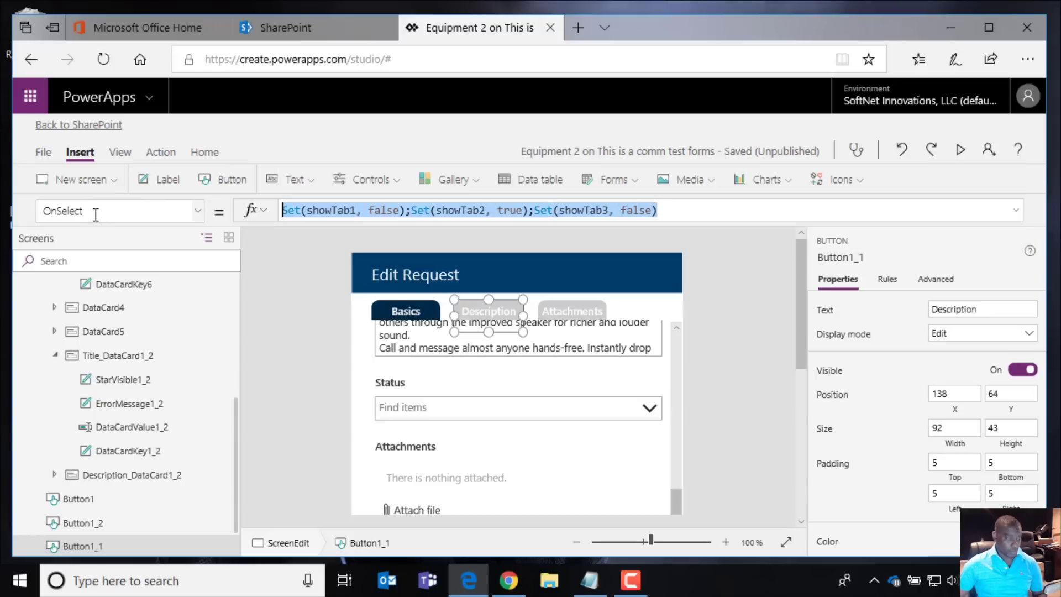
left_click(562, 324)
left_click(197, 211)
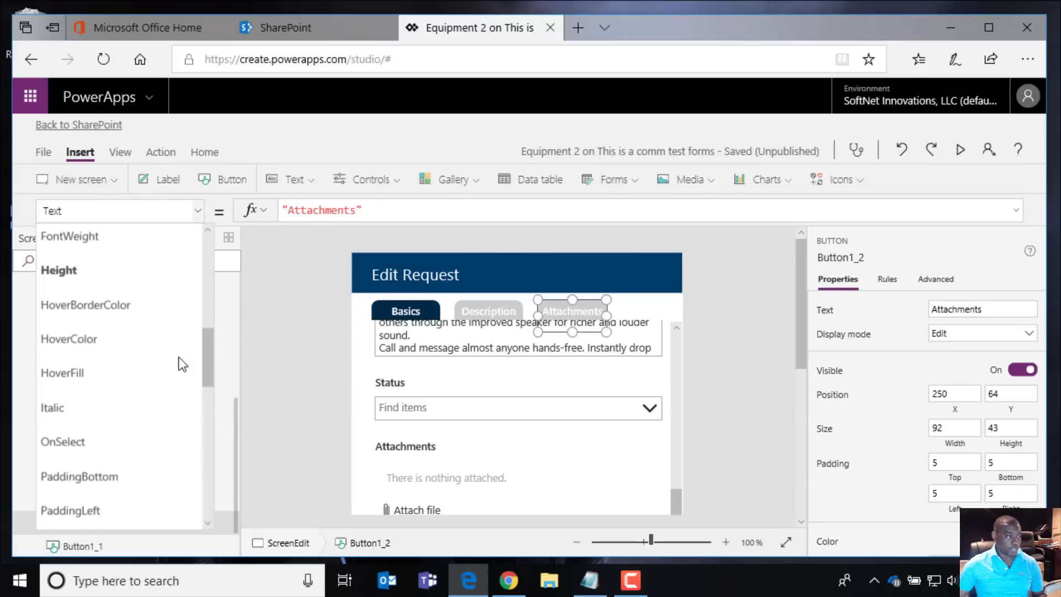
left_click(317, 218)
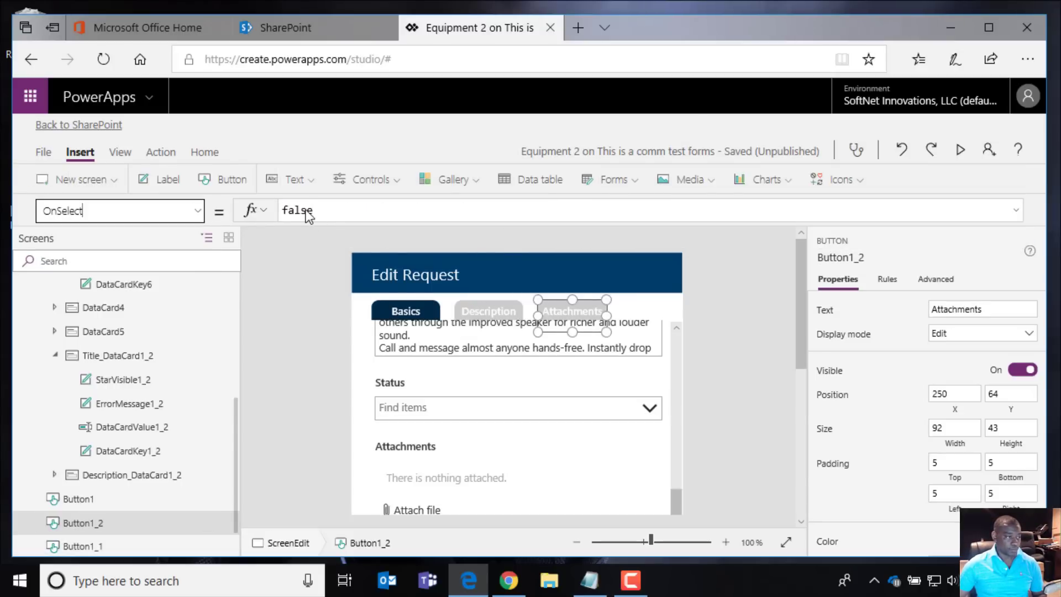
key("ctrl+a")
key("ctrl+v")
Step: In the Attachments button's OnSelect formula, set showTab2 to false and showTab3 to true
left_click(391, 215)
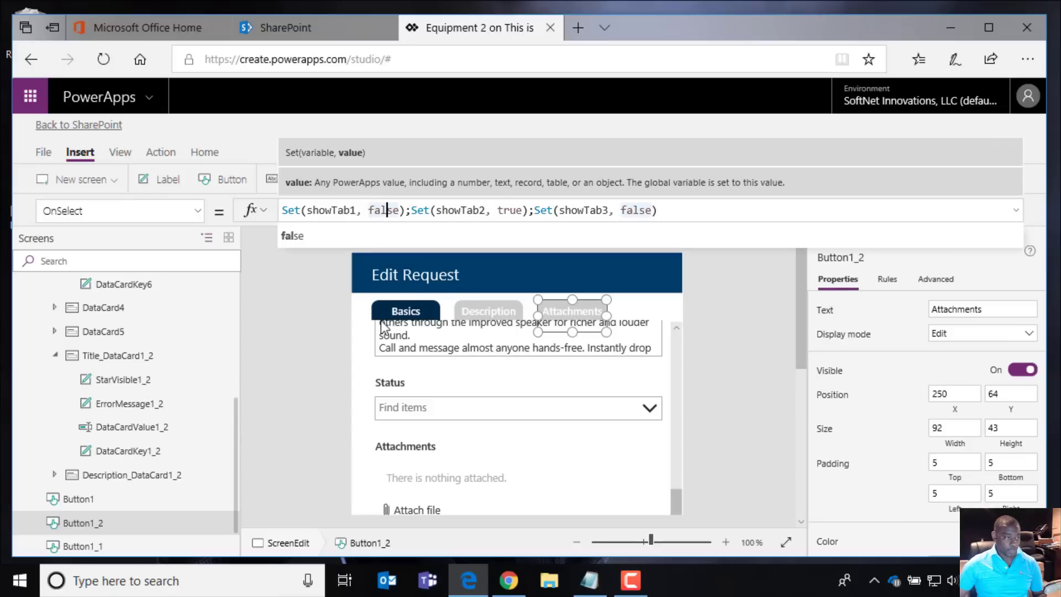
double_click(511, 213)
type("false")
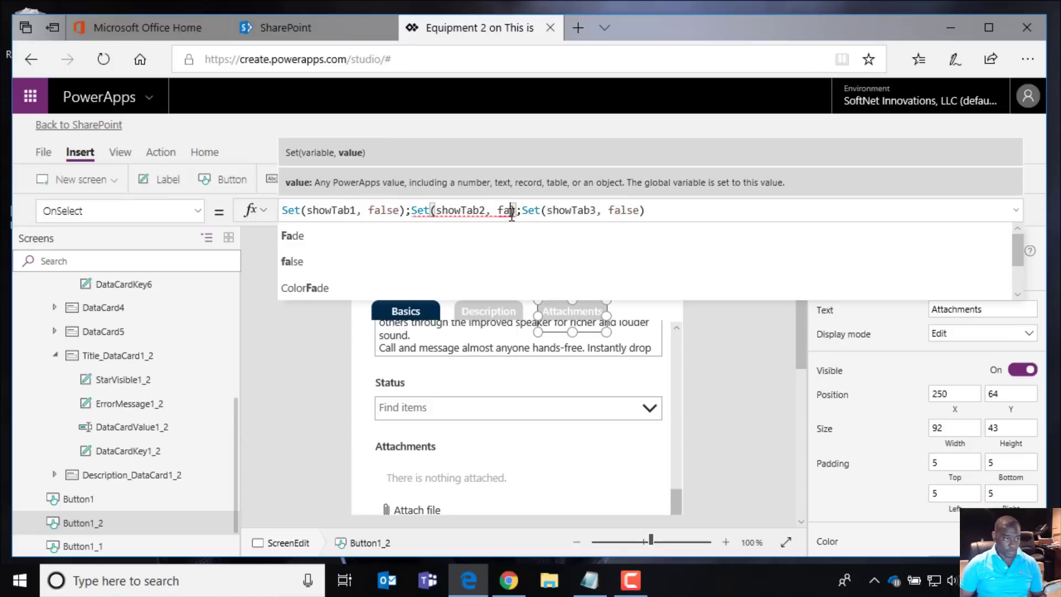
double_click(643, 211)
type("true")
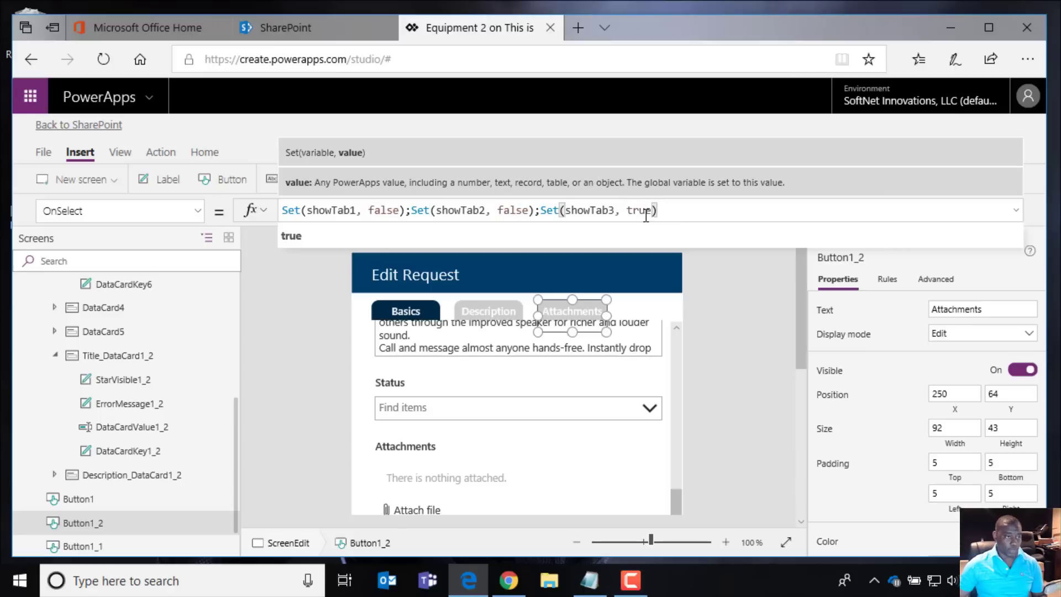
left_click(698, 374)
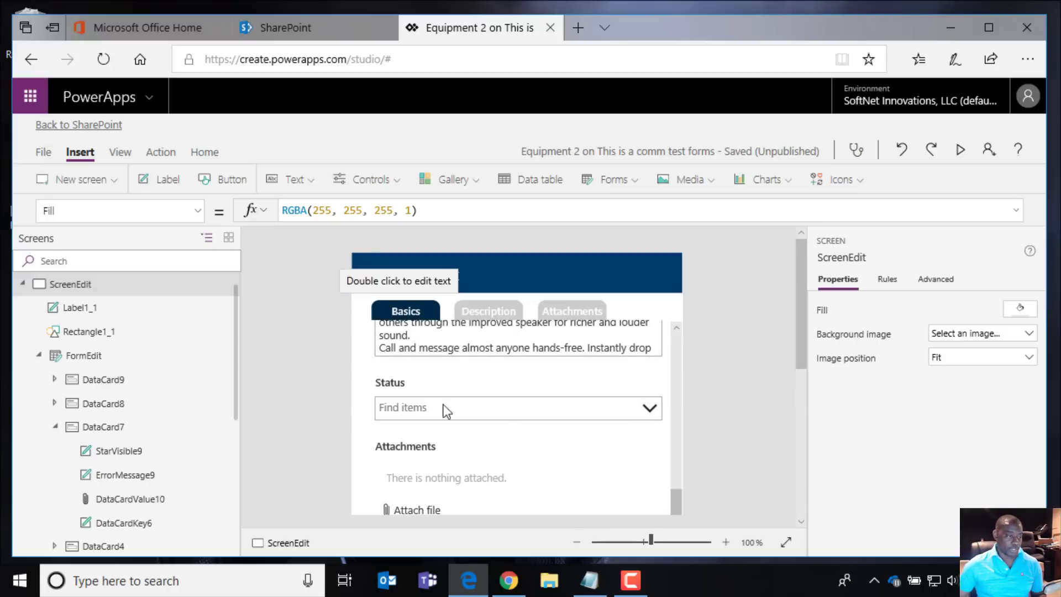
Step: Examine the edit form's fields from Title down to Attachments to see which belong under each tab button
scroll(629, 442, "up", 10)
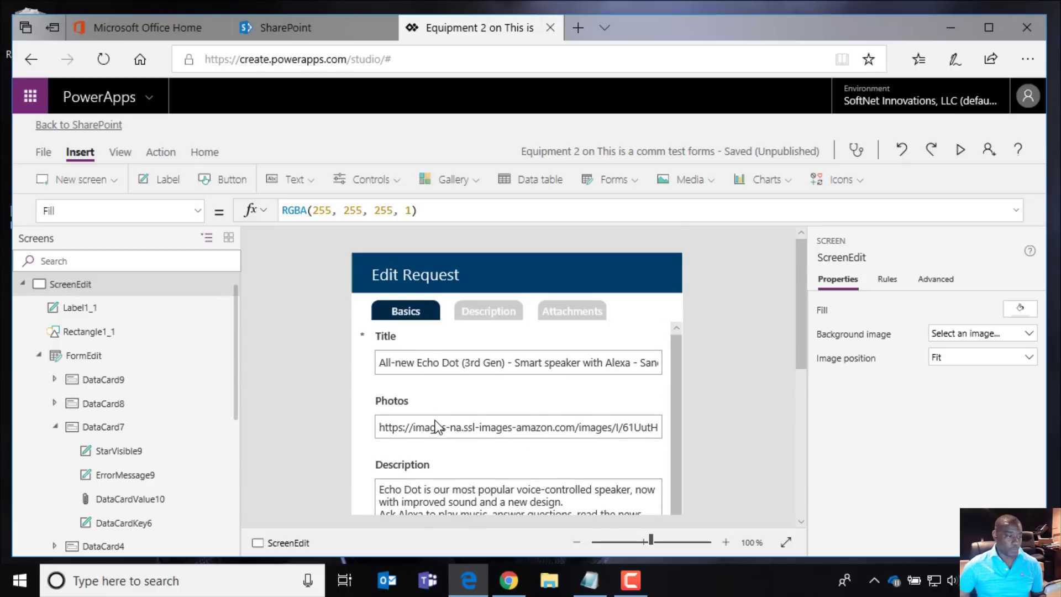
scroll(437, 421, "down", 5)
scroll(420, 409, "down", 4)
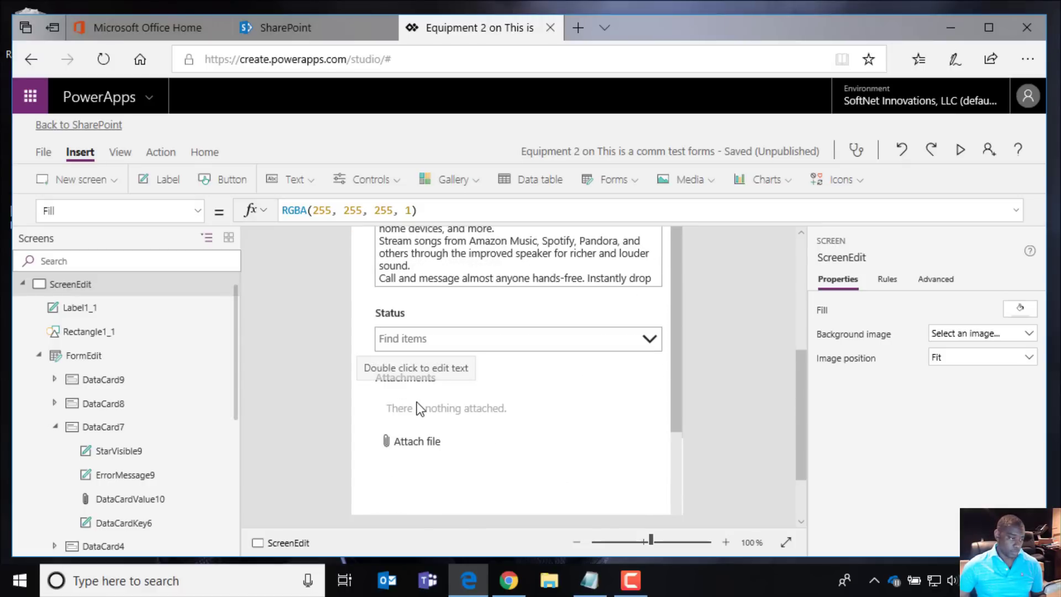
scroll(419, 409, "down", 1)
left_click_drag(674, 362, 681, 266)
left_click(634, 330)
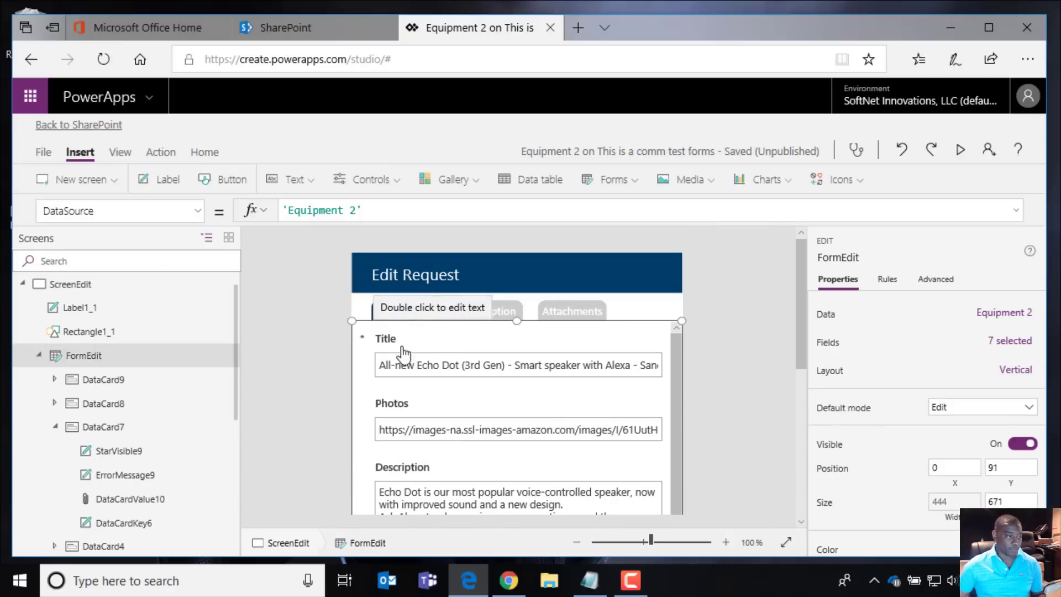
left_click(407, 316)
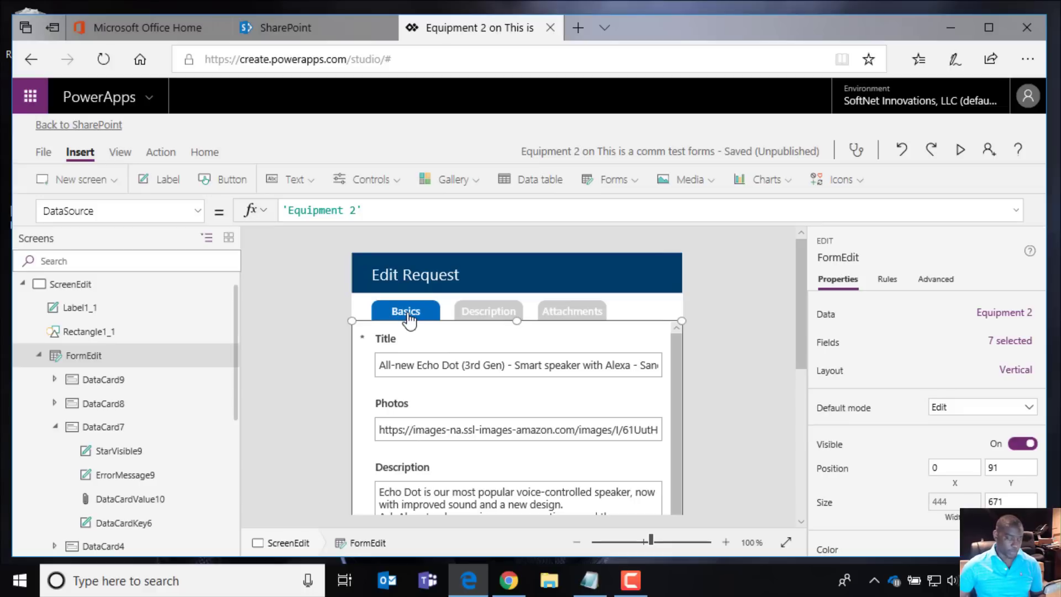
left_click(418, 366)
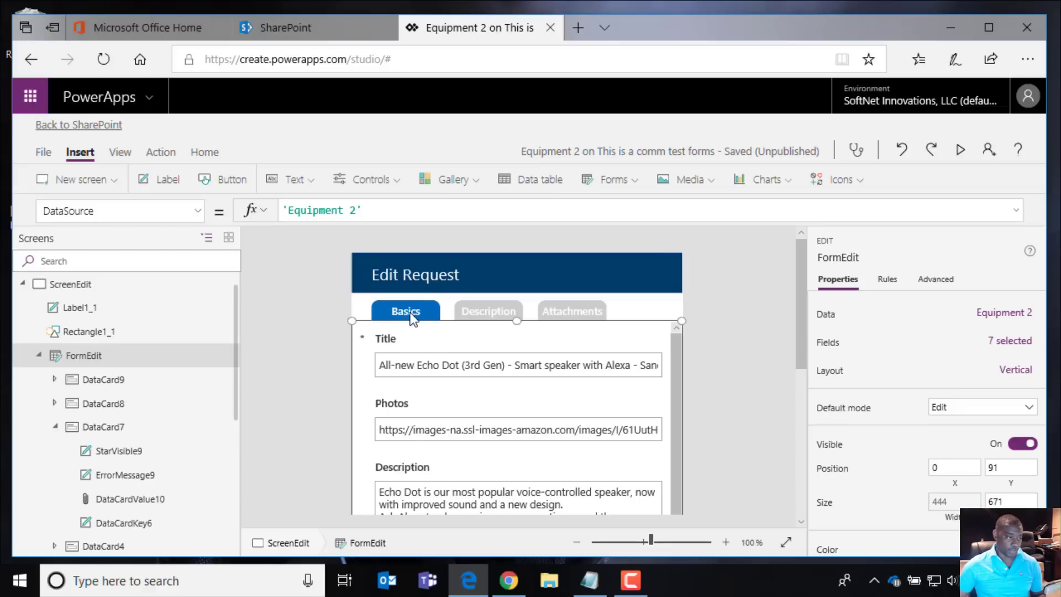
Step: Open the Visible property of the label inside the Title card
left_click(416, 349)
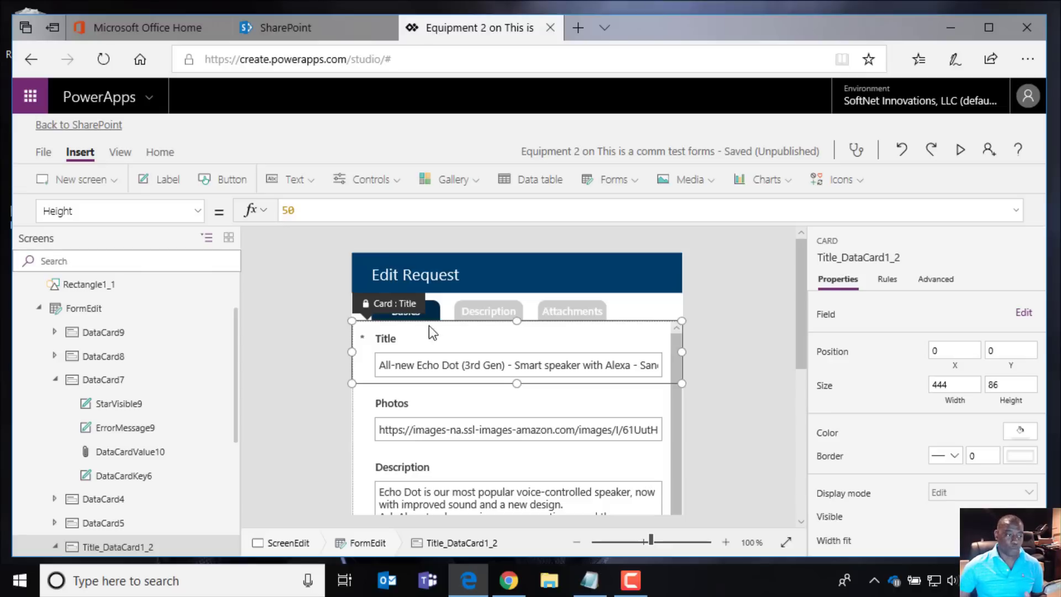
left_click(415, 342)
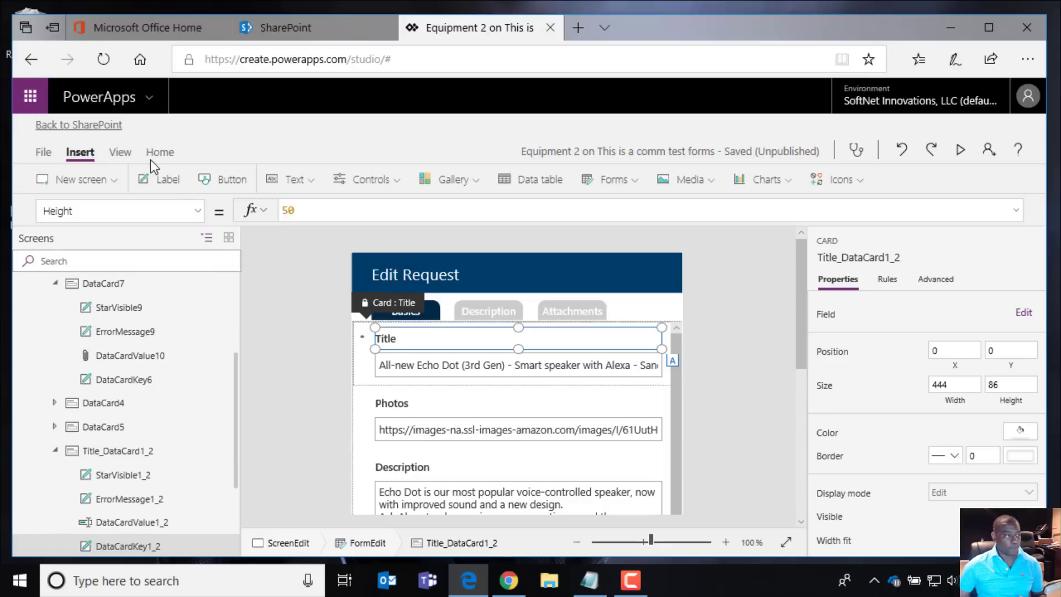
left_click(197, 210)
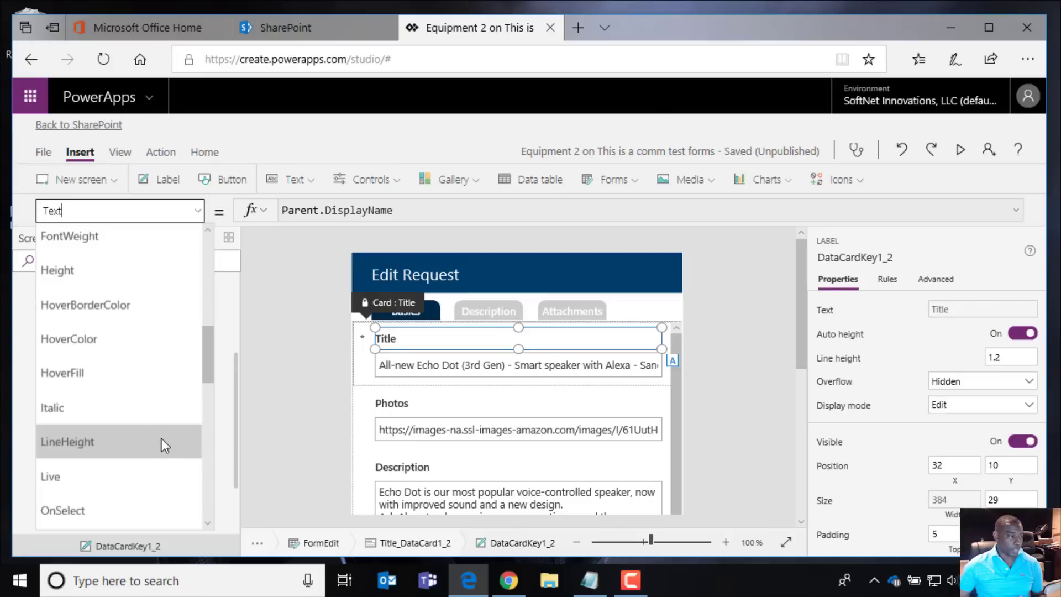
scroll(149, 431, "down", 7)
scroll(148, 424, "down", 3)
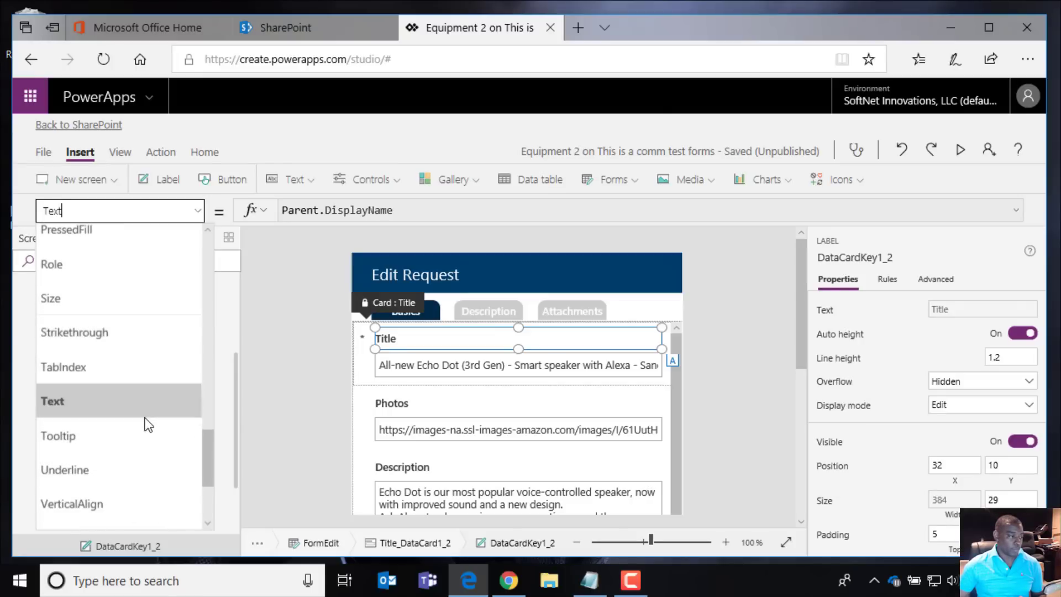
scroll(94, 389, "down", 2)
left_click(57, 493)
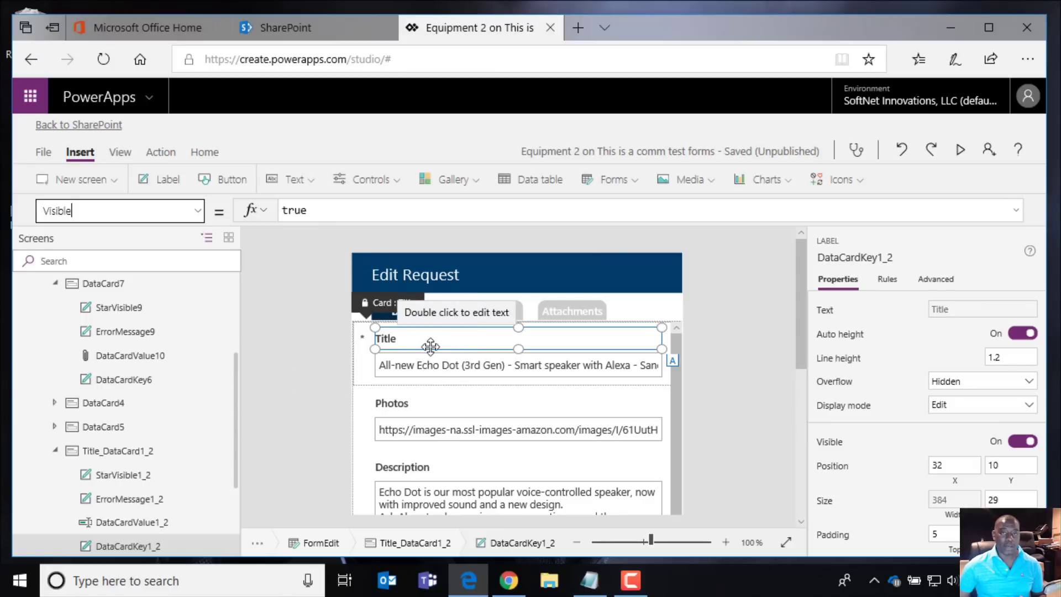
Step: Set the Title card's Visible property to showTab1 and select that formula for reuse
left_click(370, 377)
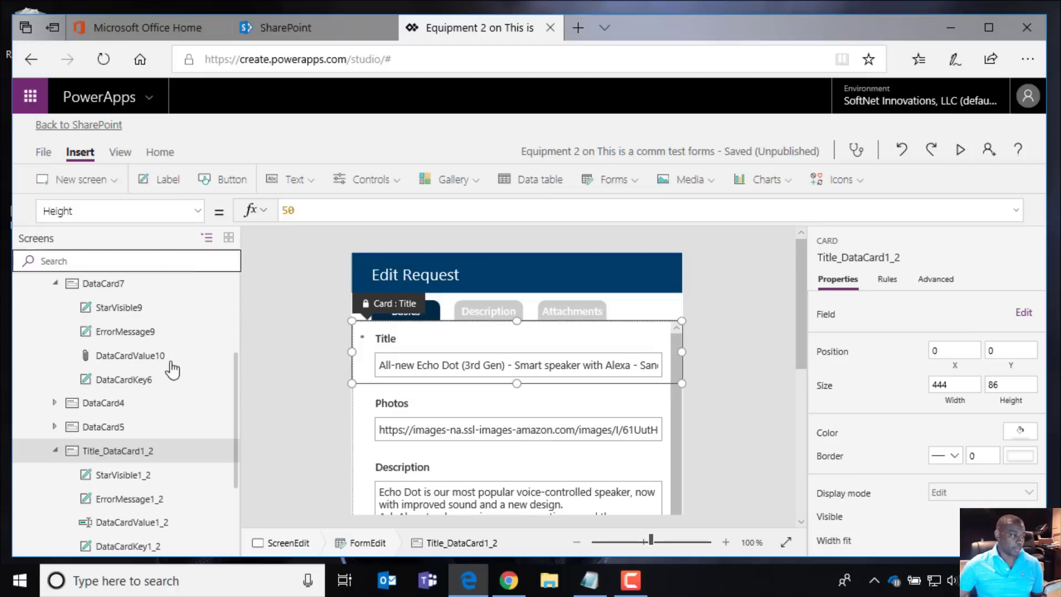
left_click(199, 215)
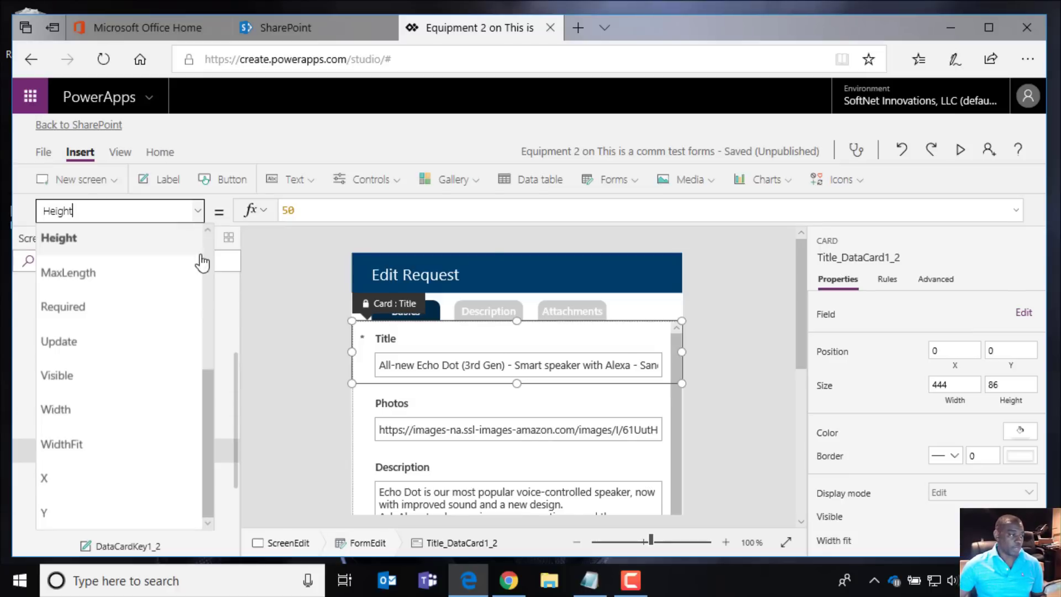
left_click(143, 377)
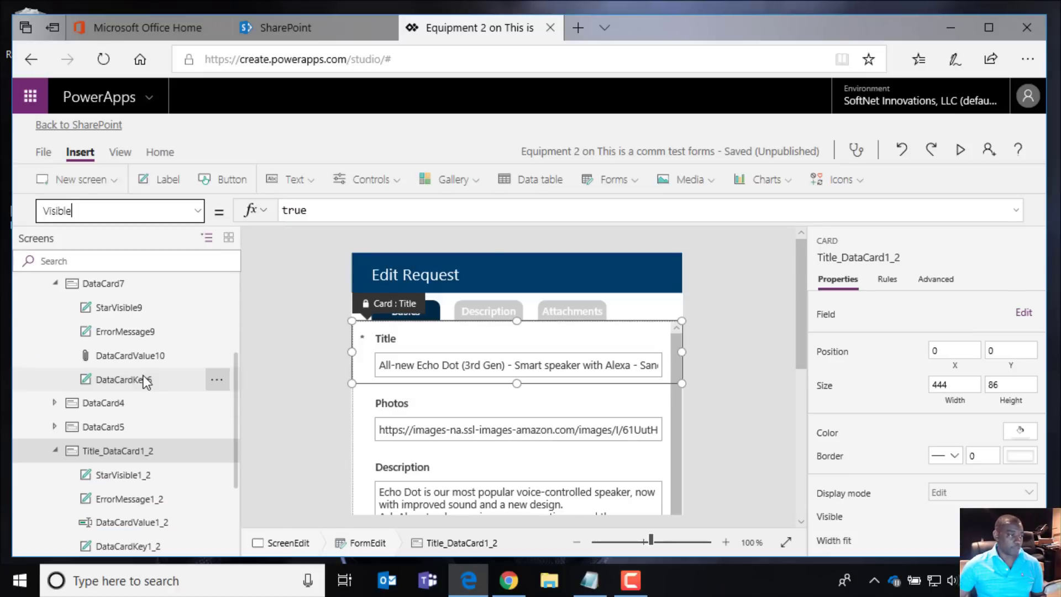
double_click(302, 211)
type("show")
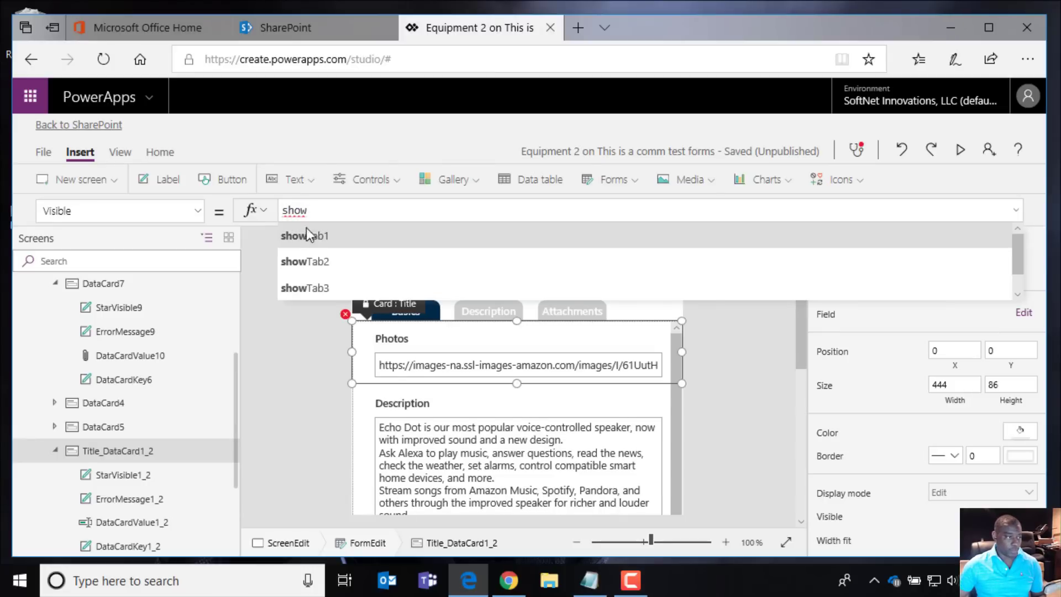
left_click(309, 235)
double_click(330, 213)
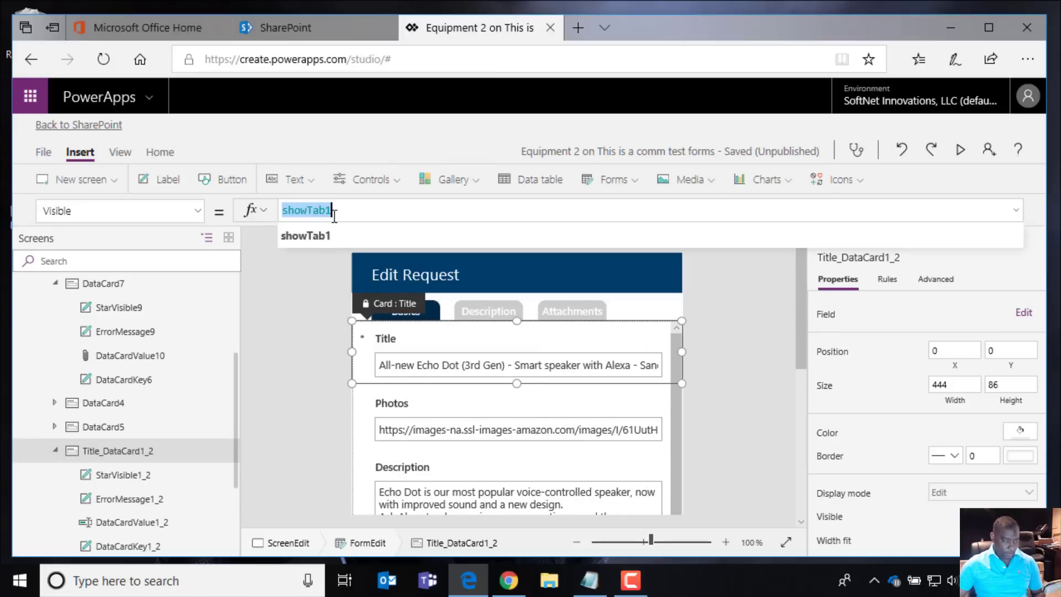
Step: Set the Visible property of the Photos card to showTab1
left_click(442, 413)
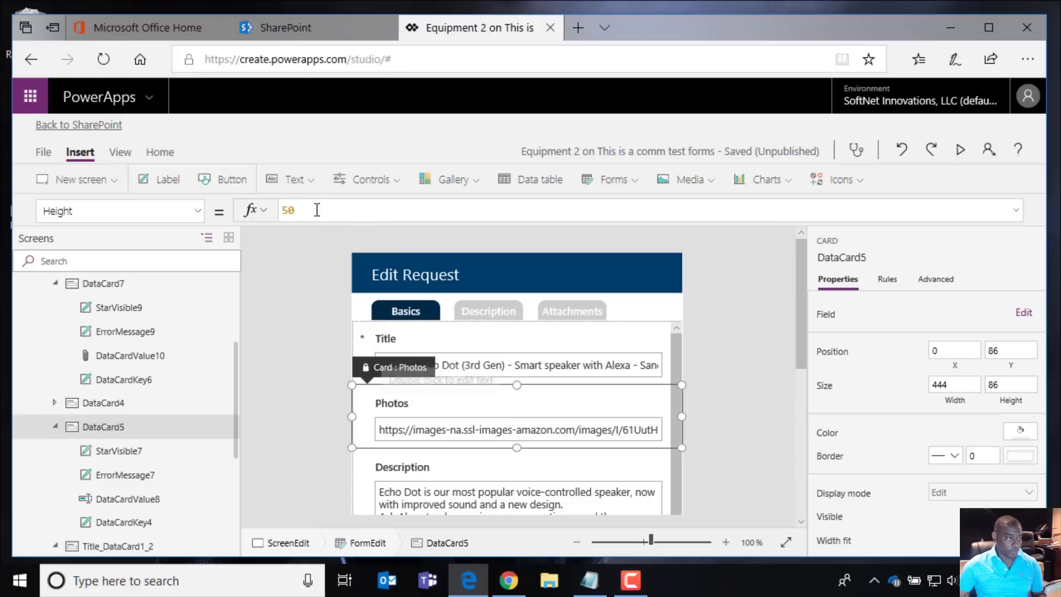
left_click(197, 211)
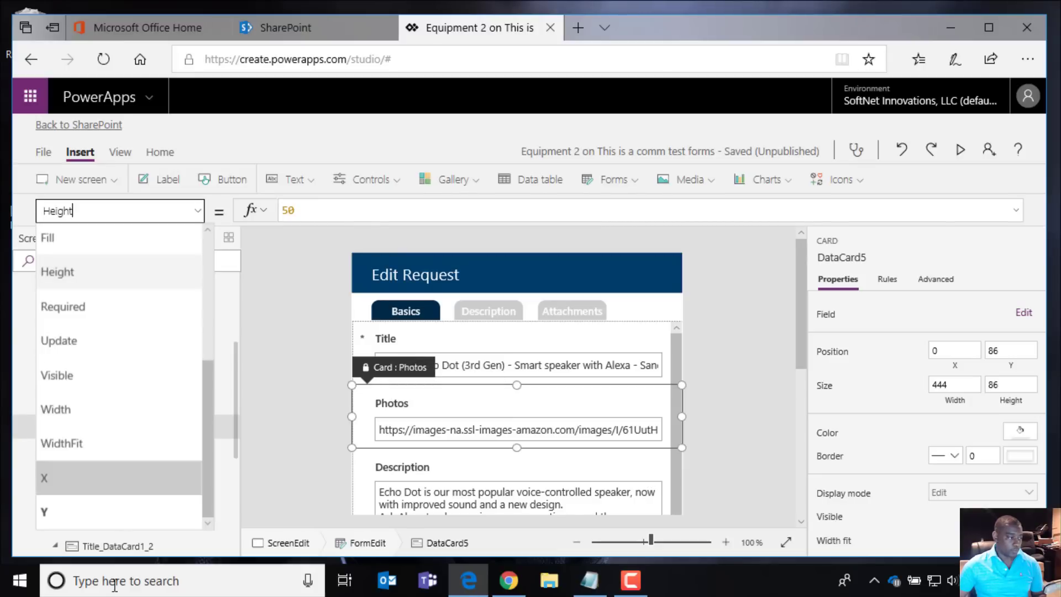
double_click(291, 210)
type("showTab1")
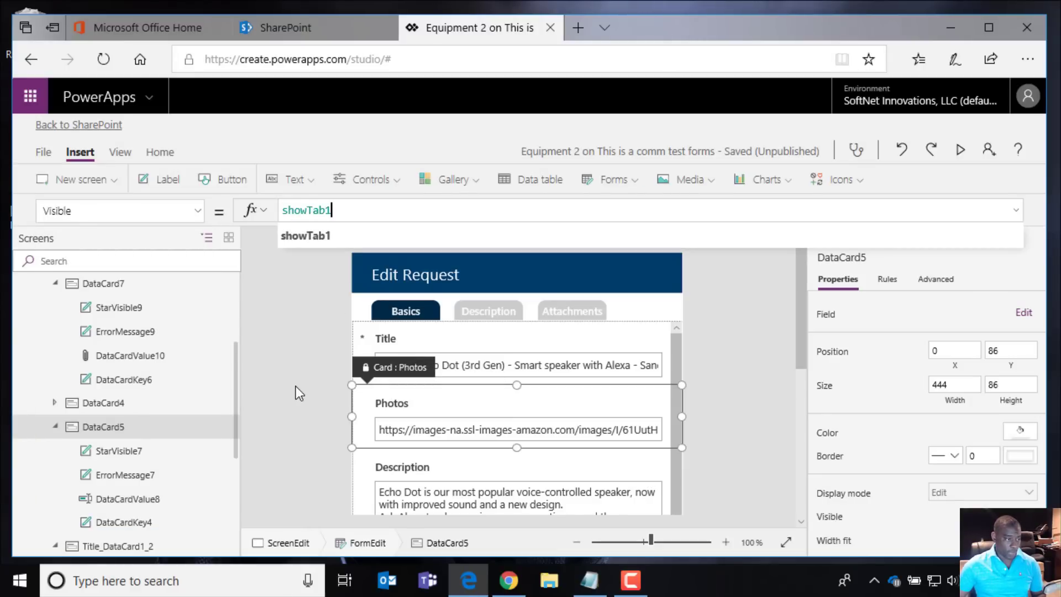
left_click(296, 385)
Step: Set the Visible property of the Description card to showTab2
left_click(379, 466)
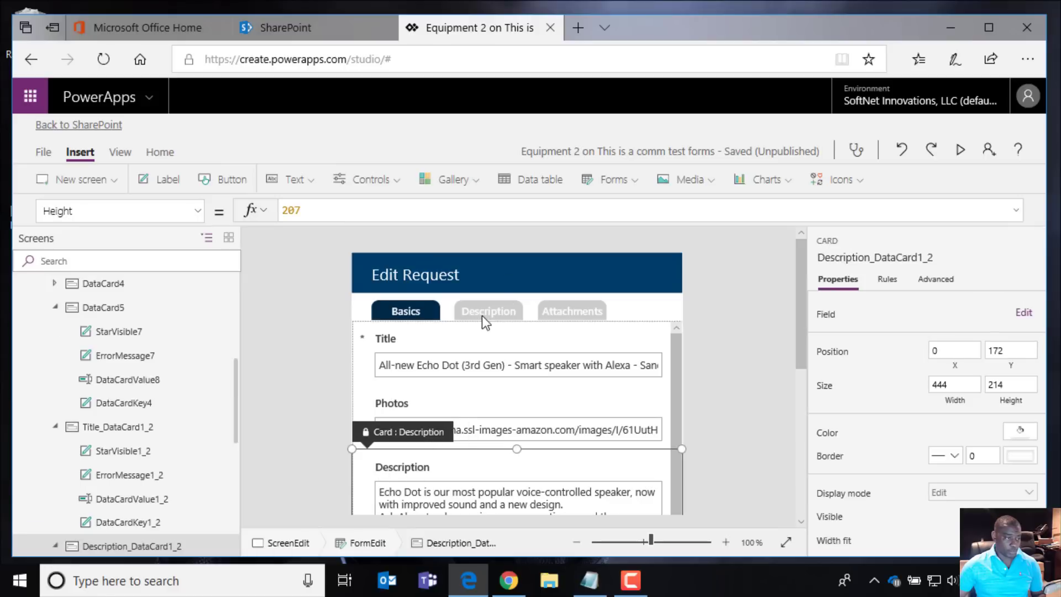
left_click(197, 212)
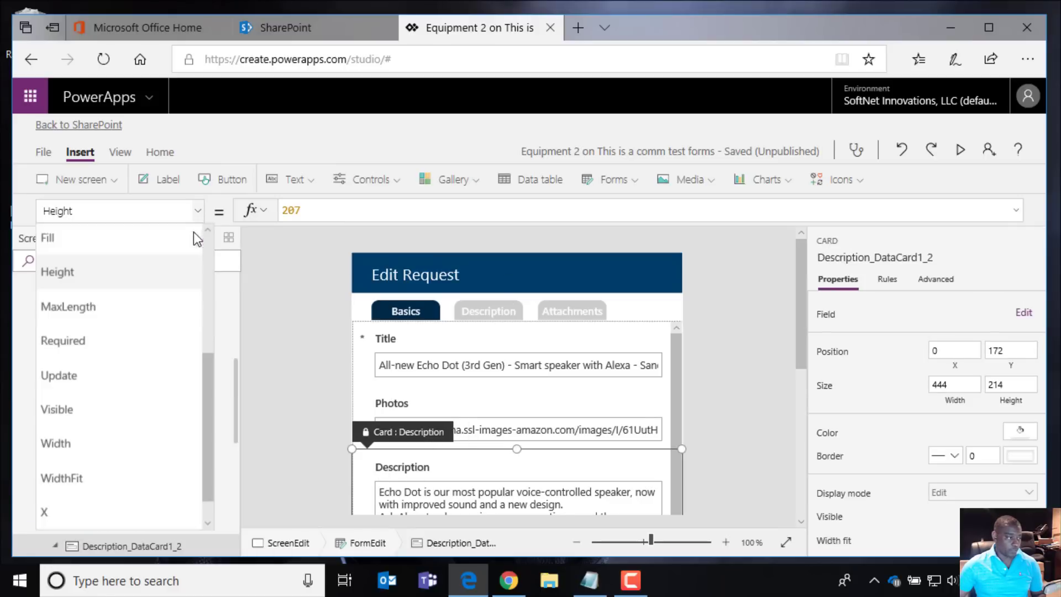
left_click(90, 409)
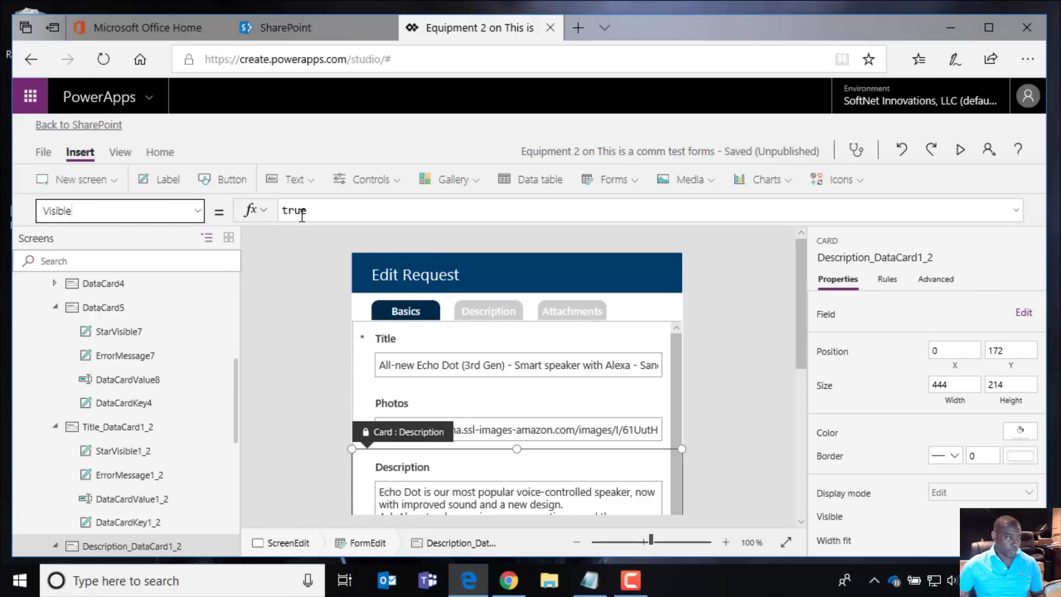
double_click(301, 216)
type("showTab")
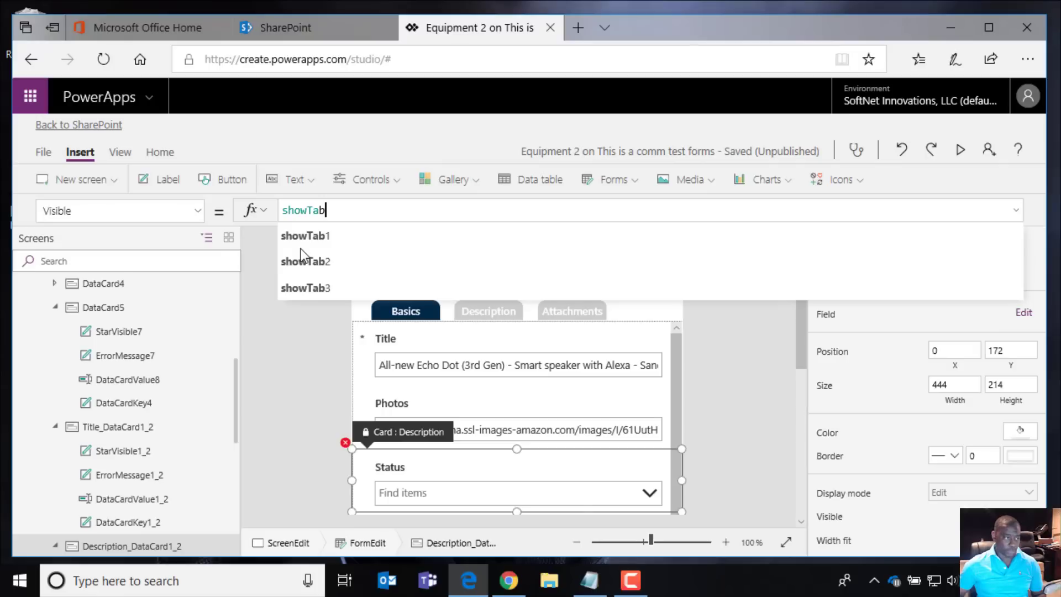
type("2")
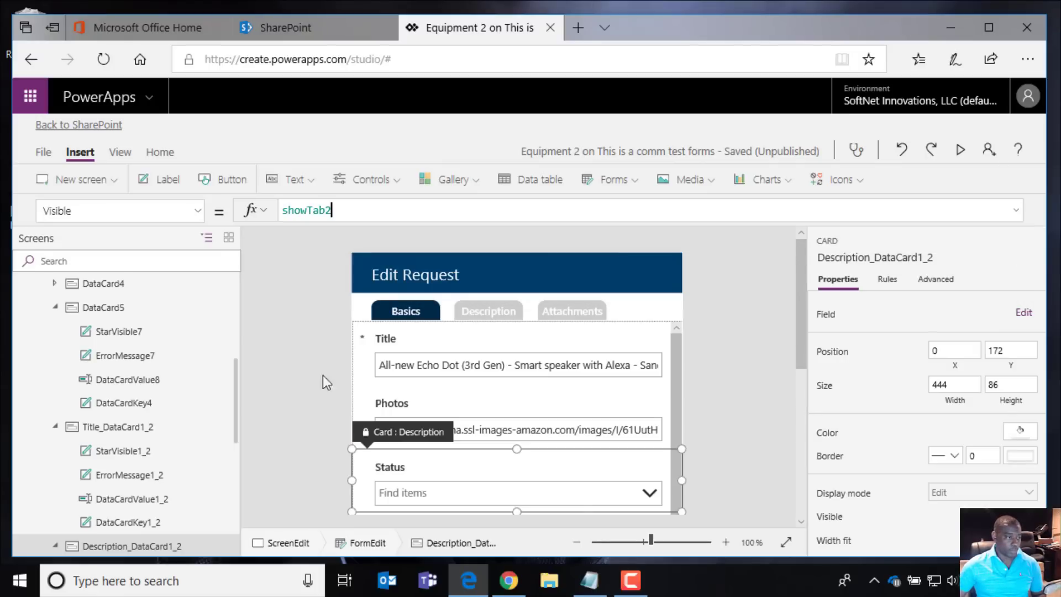
Step: Set the Visible property of the Status card to showTab1
scroll(342, 426, "down", 1)
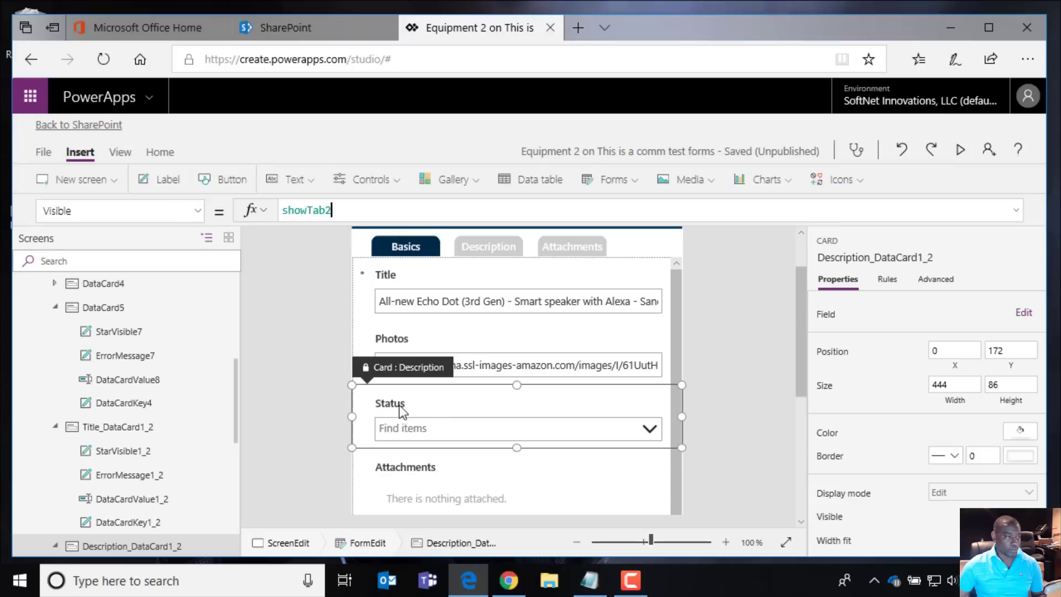
left_click(385, 467)
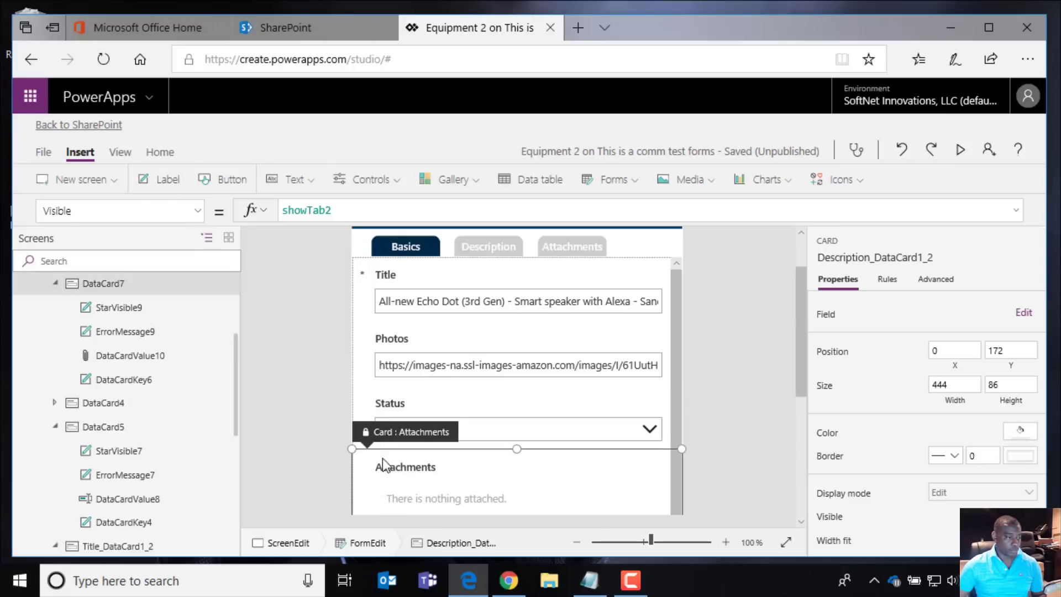
left_click(384, 409)
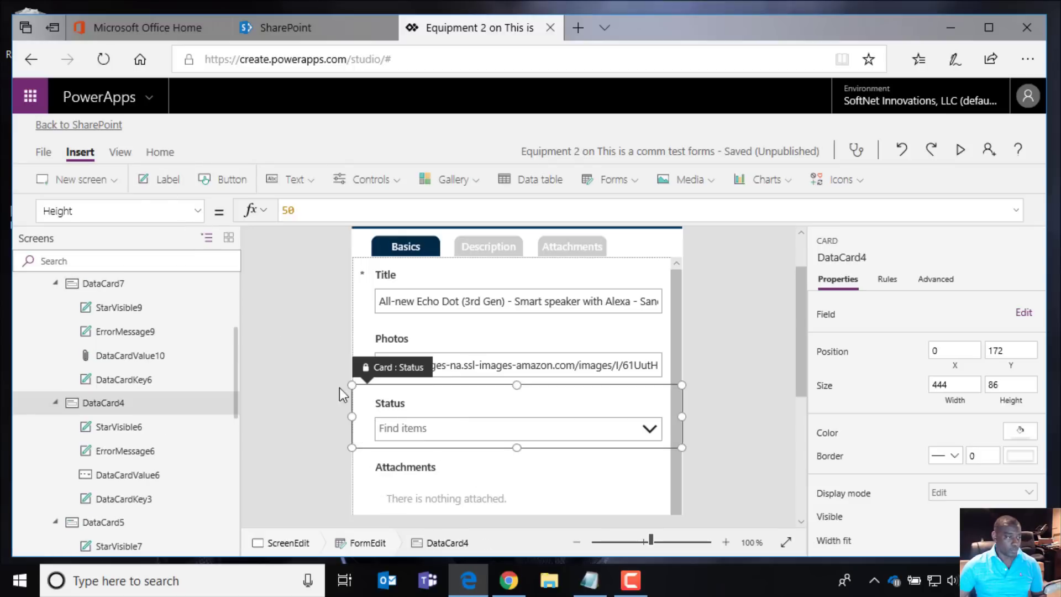
left_click(198, 214)
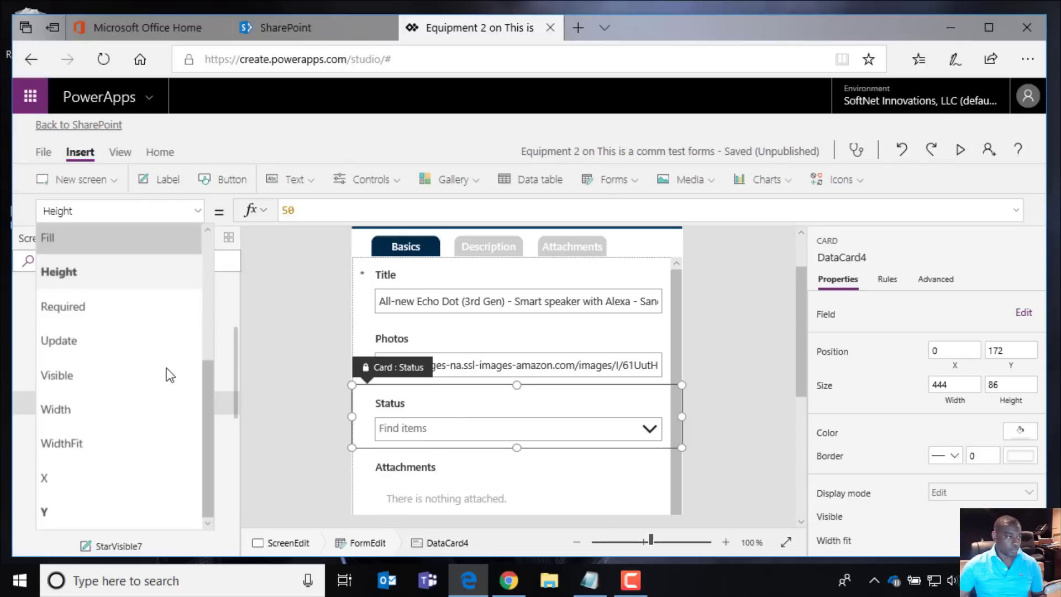
left_click(115, 377)
double_click(302, 210)
type("showTab1")
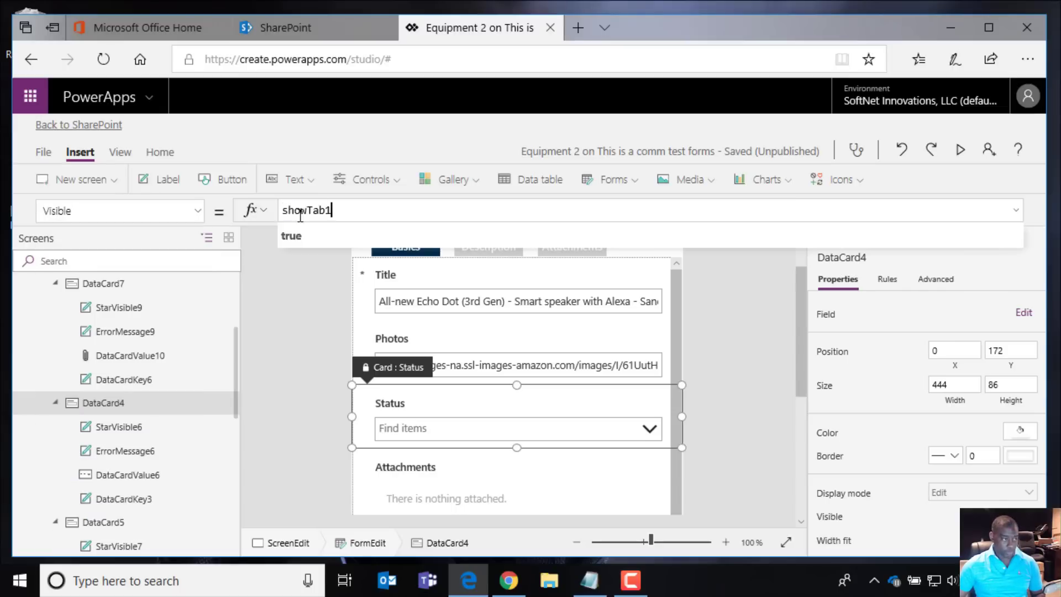
Step: Set the Visible property of the Attachments card to showTab3
left_click(393, 480)
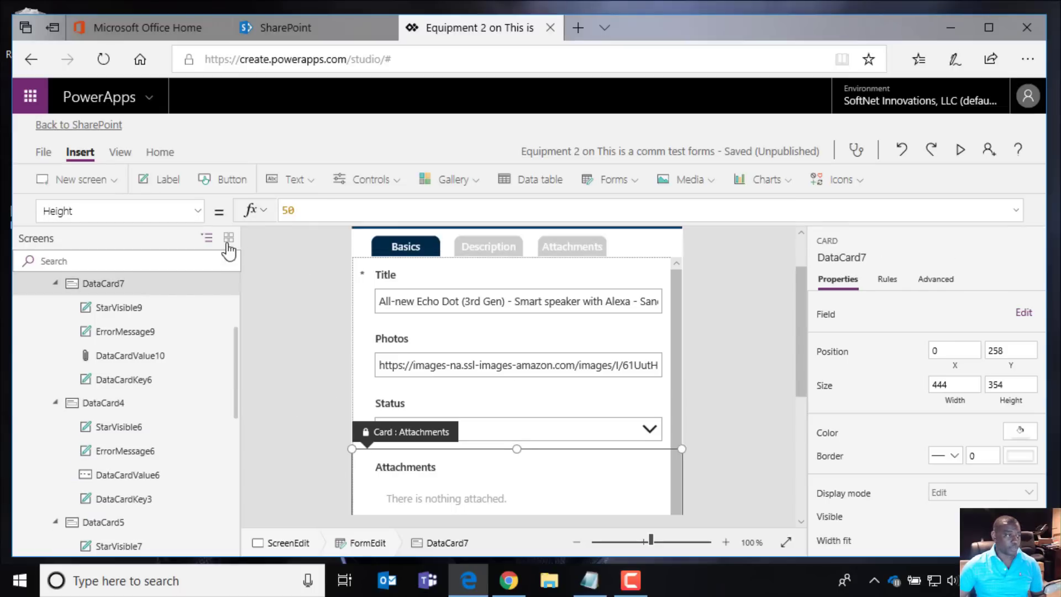
left_click(198, 211)
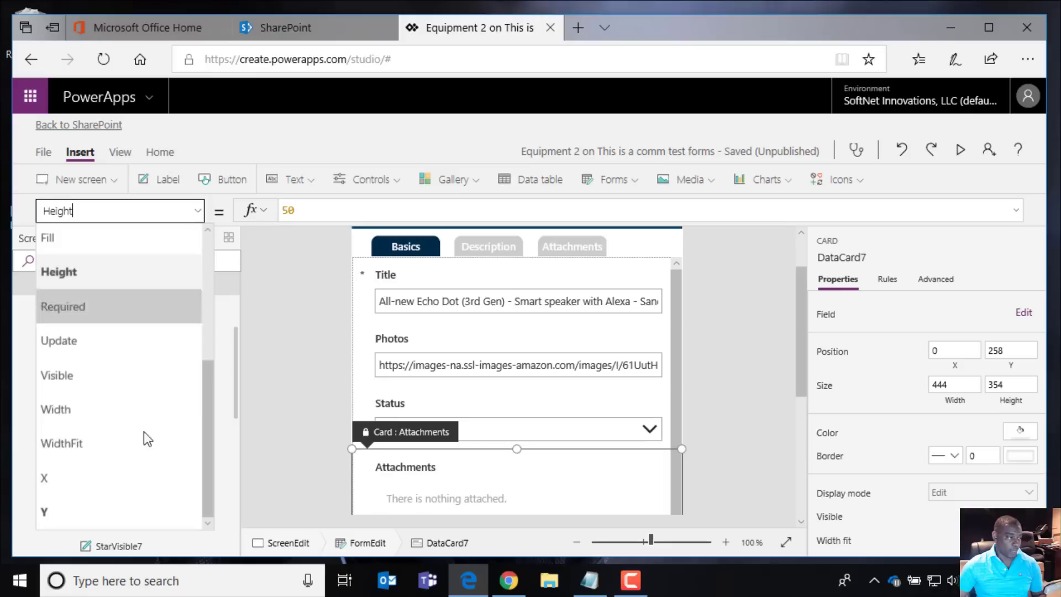
left_click(115, 378)
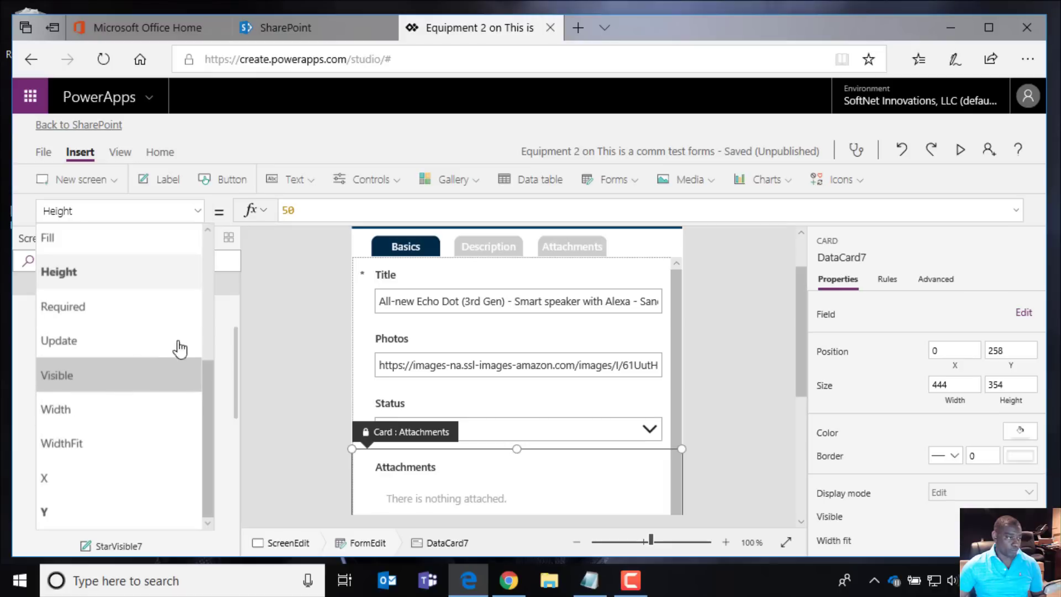
double_click(295, 211)
type("showTab3")
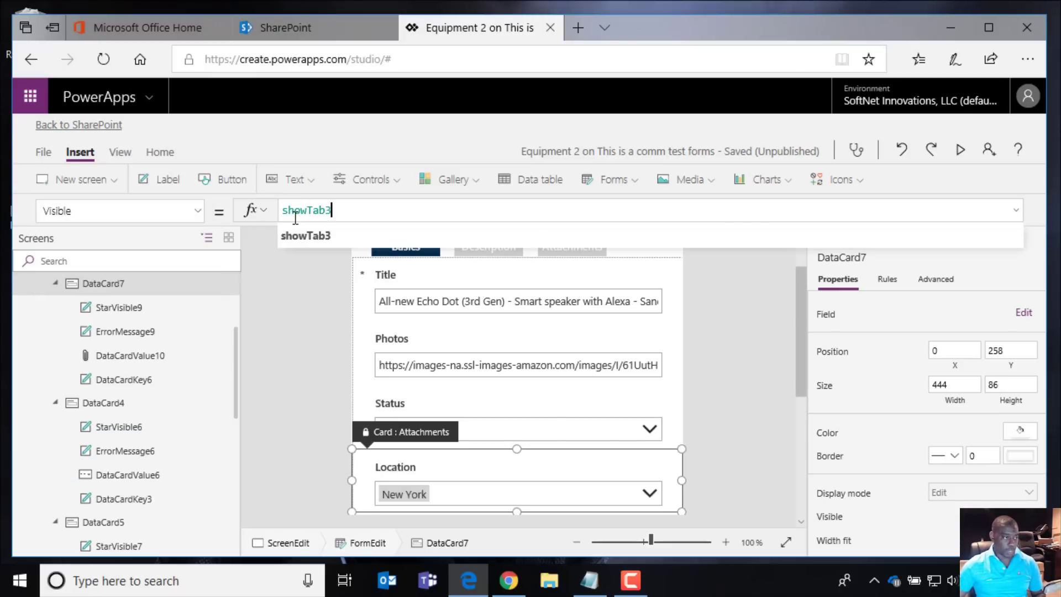
left_click(304, 294)
Step: Set the Visible property of the Location card to showTab1
scroll(445, 426, "down", 1)
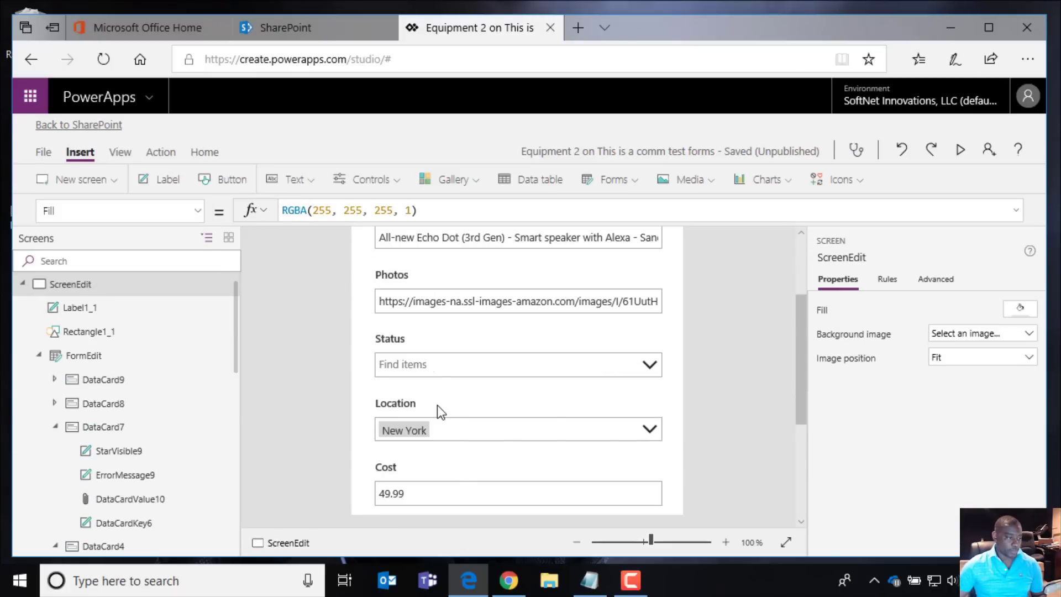
left_click(440, 412)
left_click(198, 212)
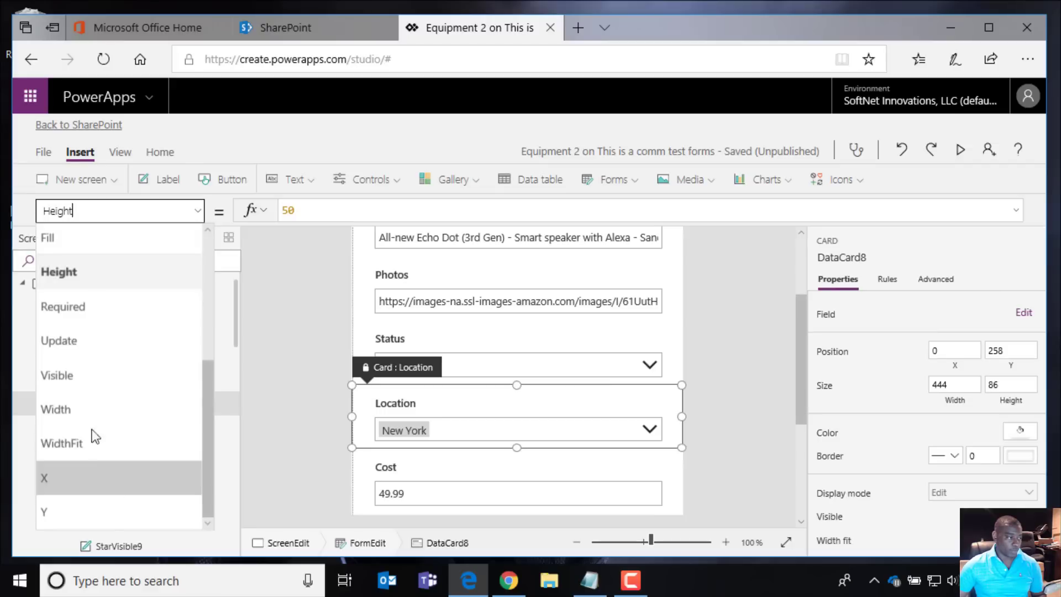
left_click(95, 374)
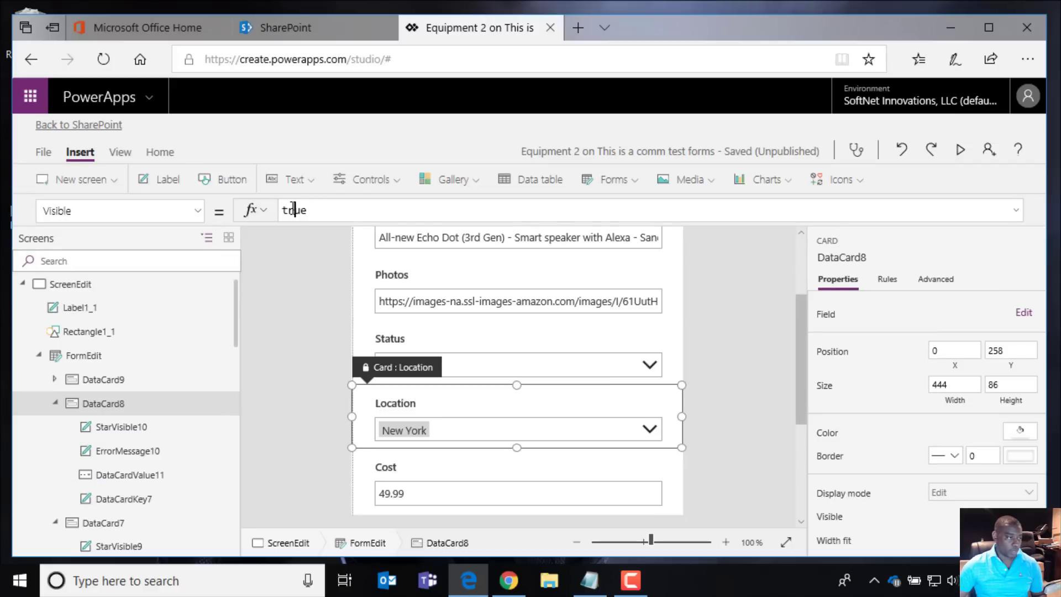
double_click(294, 210)
type("showTab1")
left_click(389, 516)
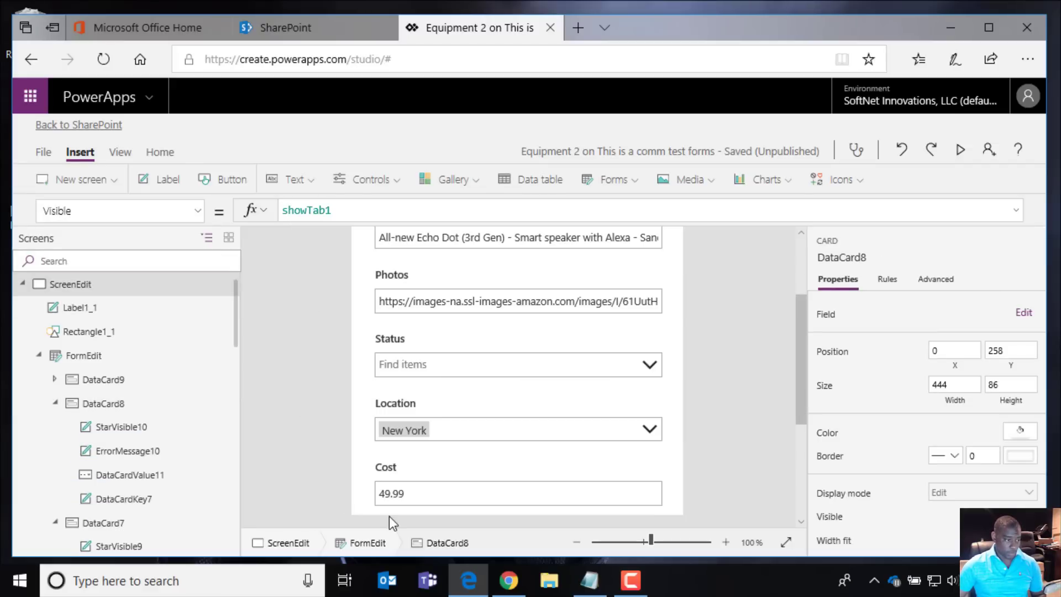
Step: Set the Visible property of the Cost card to showTab1
left_click(360, 467)
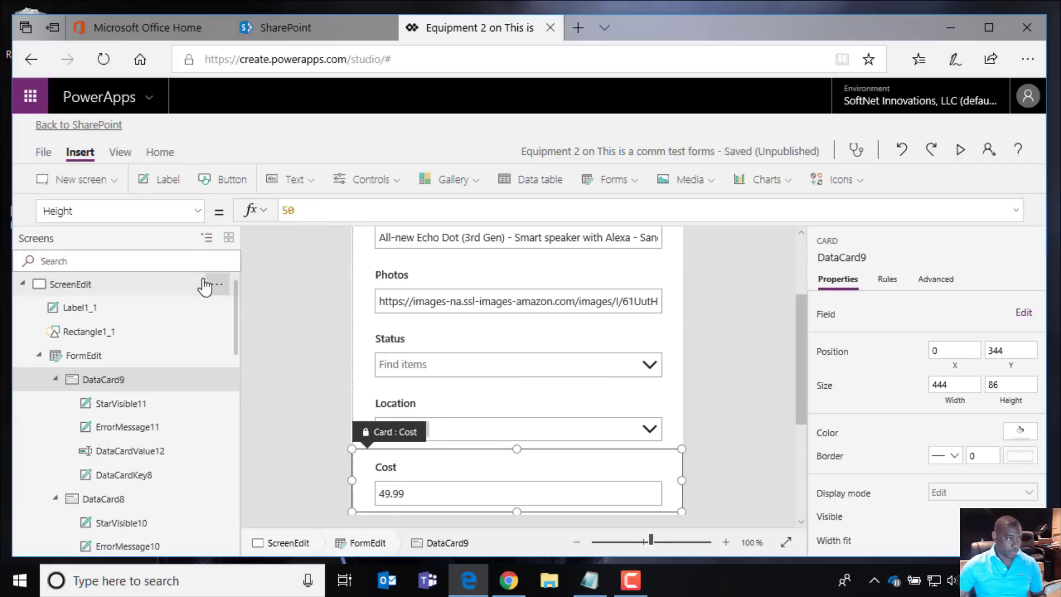
left_click(200, 211)
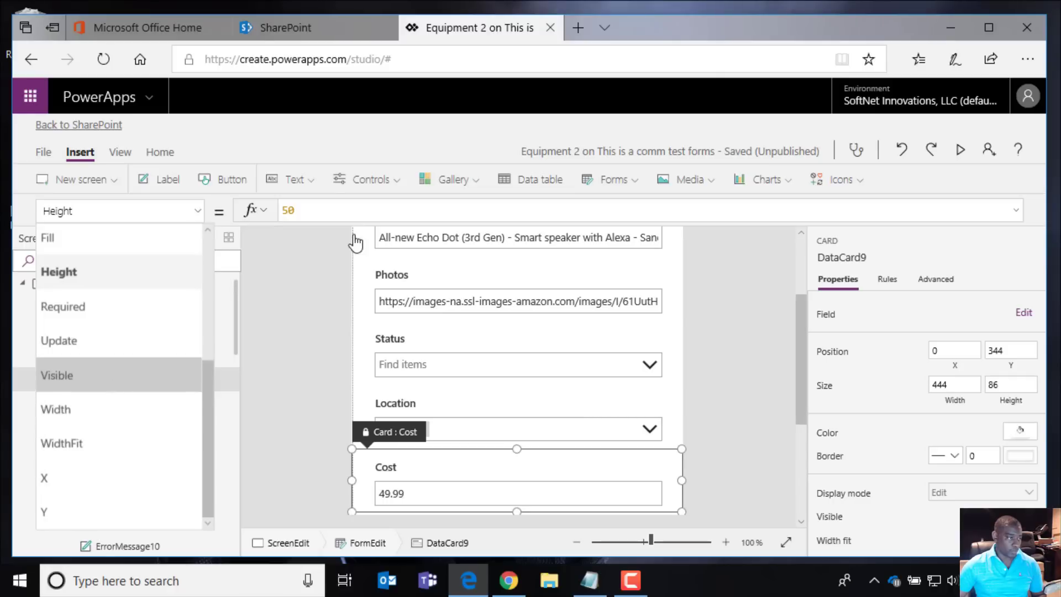
key("Return")
double_click(290, 210)
type("showTab1")
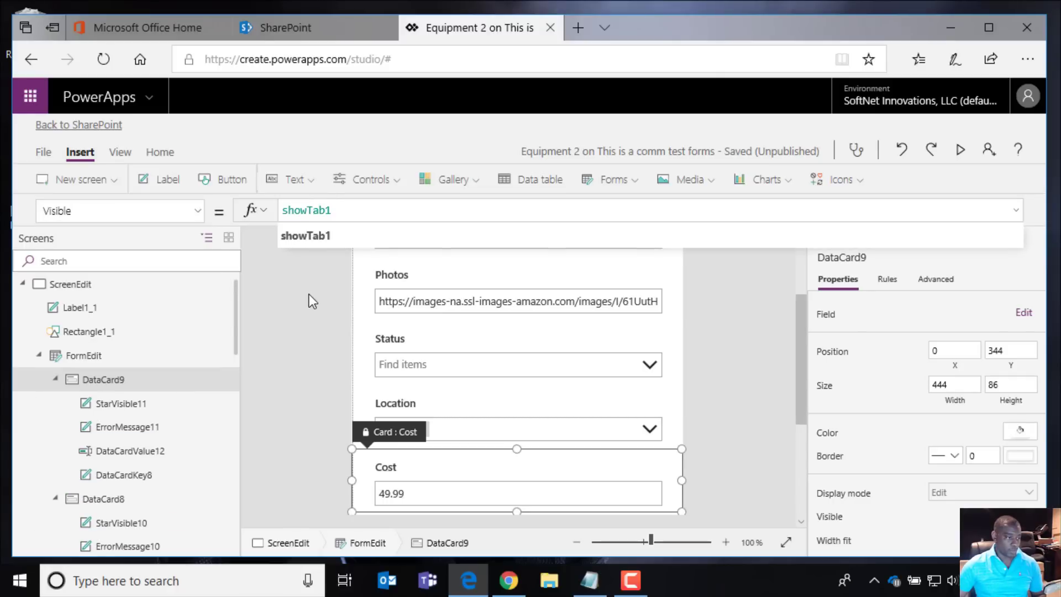
left_click(310, 294)
Step: Review which fields the edit form shows under the Basics tab, from Title down to Cost
scroll(608, 433, "down", 4)
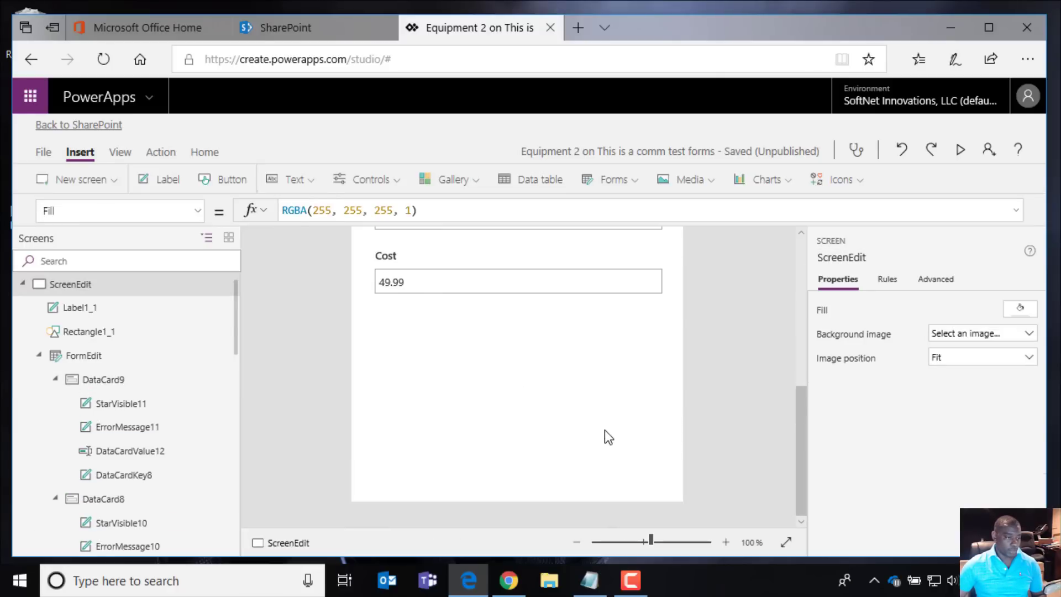
scroll(603, 430, "up", 5)
scroll(598, 429, "down", 2)
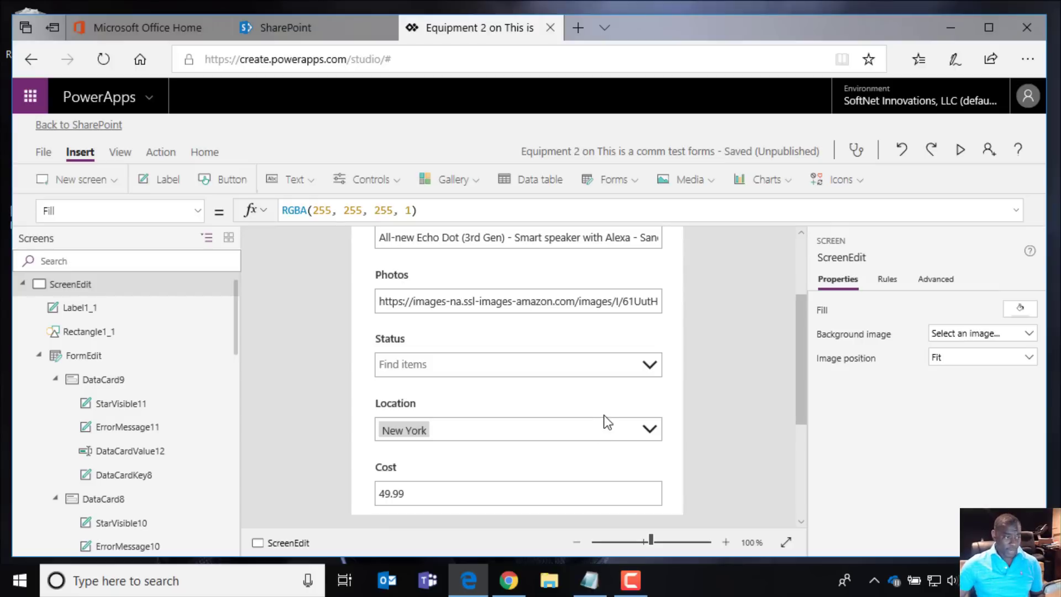
scroll(602, 429, "down", 3)
scroll(605, 423, "up", 5)
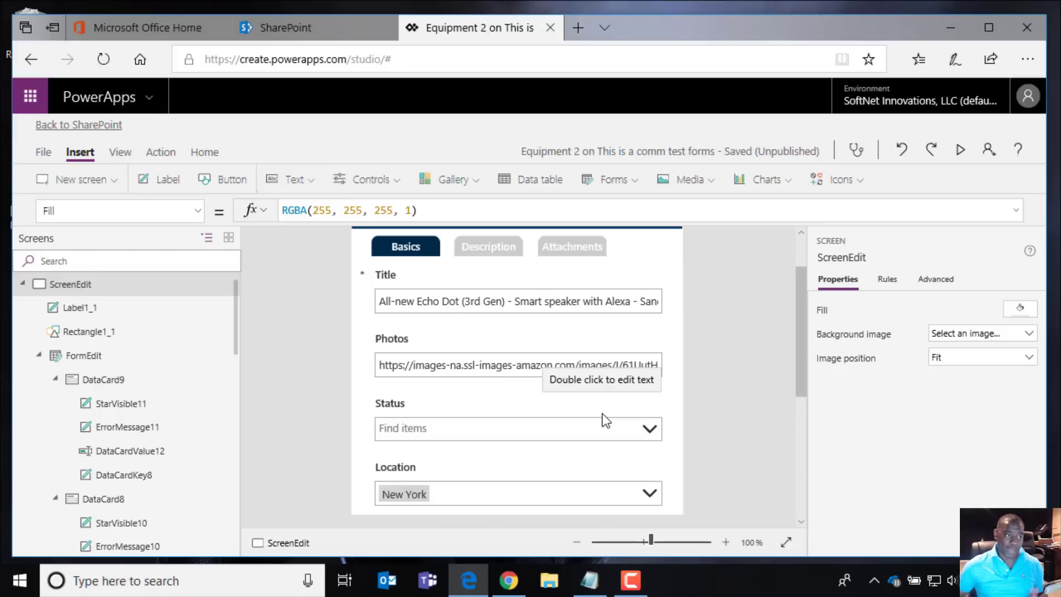
Step: Switch the form to its Description tab and enlarge the Description card to a height of about 320
left_click(503, 247)
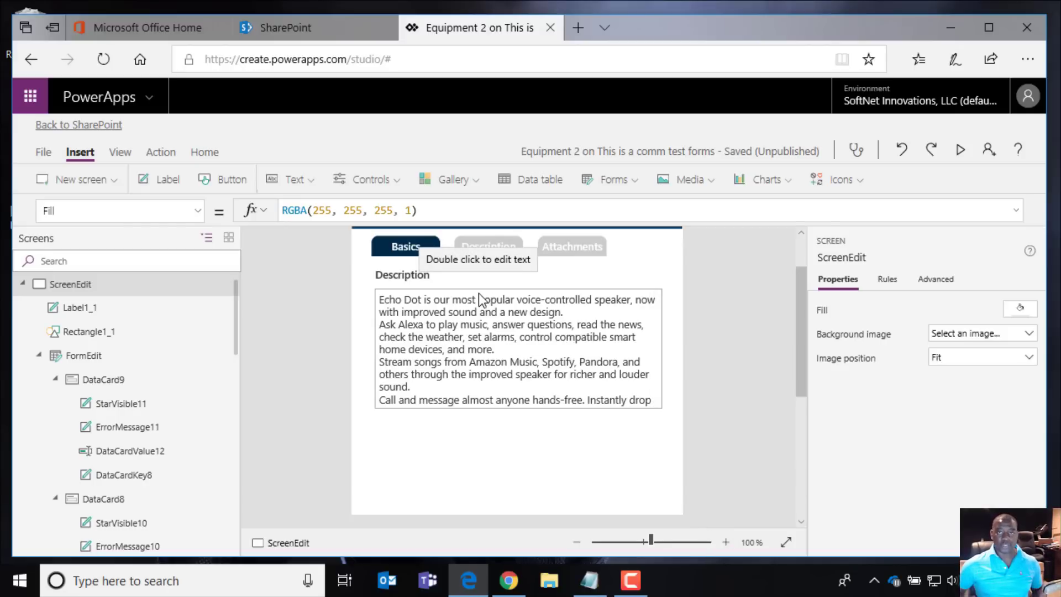
left_click(517, 408)
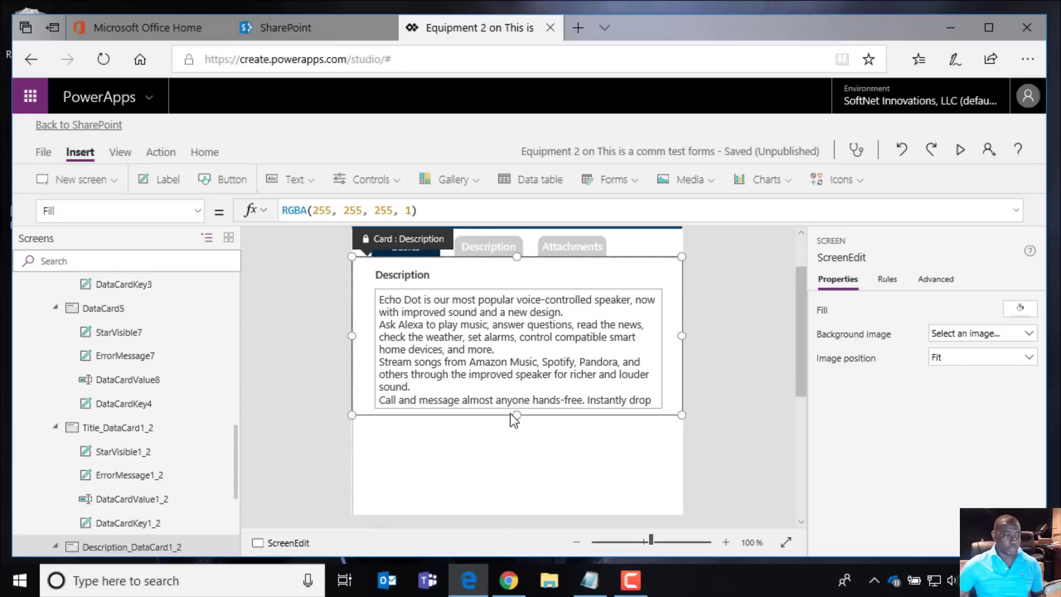
left_click_drag(517, 416, 514, 495)
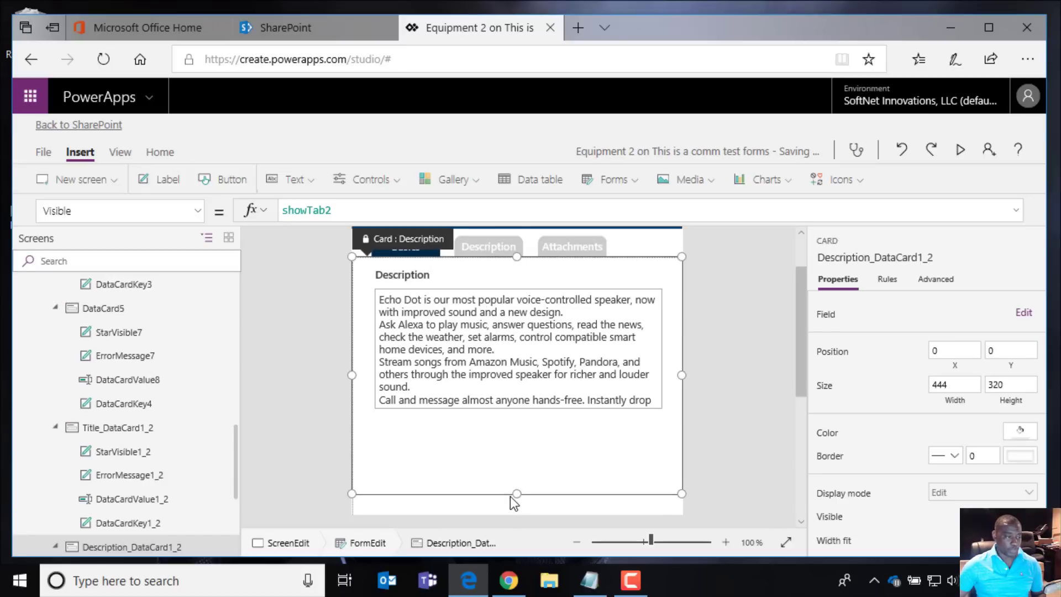
Step: Stretch the Description text box downward so it nearly fills the height of its card
left_click(514, 410)
left_click_drag(515, 409, 525, 489)
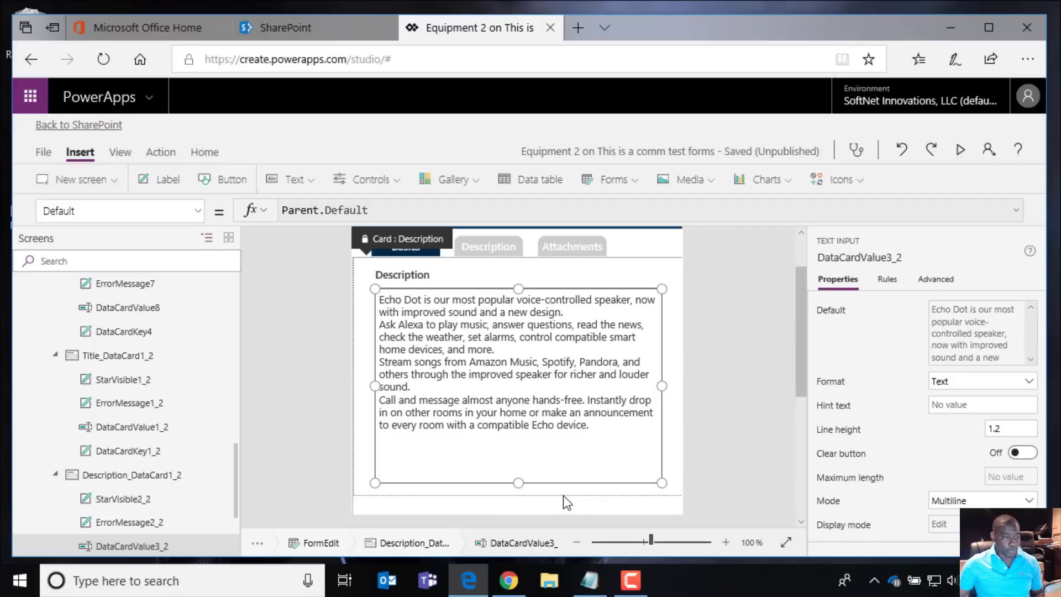
left_click(741, 446)
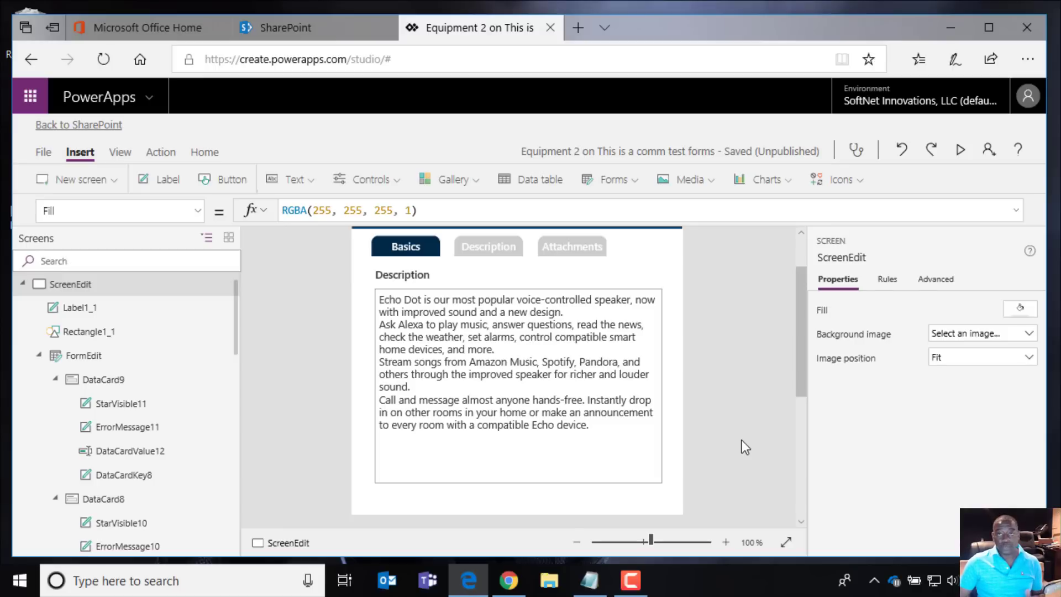
Step: Enlarge the Description card to a height of about 510 and extend its text box down to nearly fill it
scroll(742, 440, "down", 1)
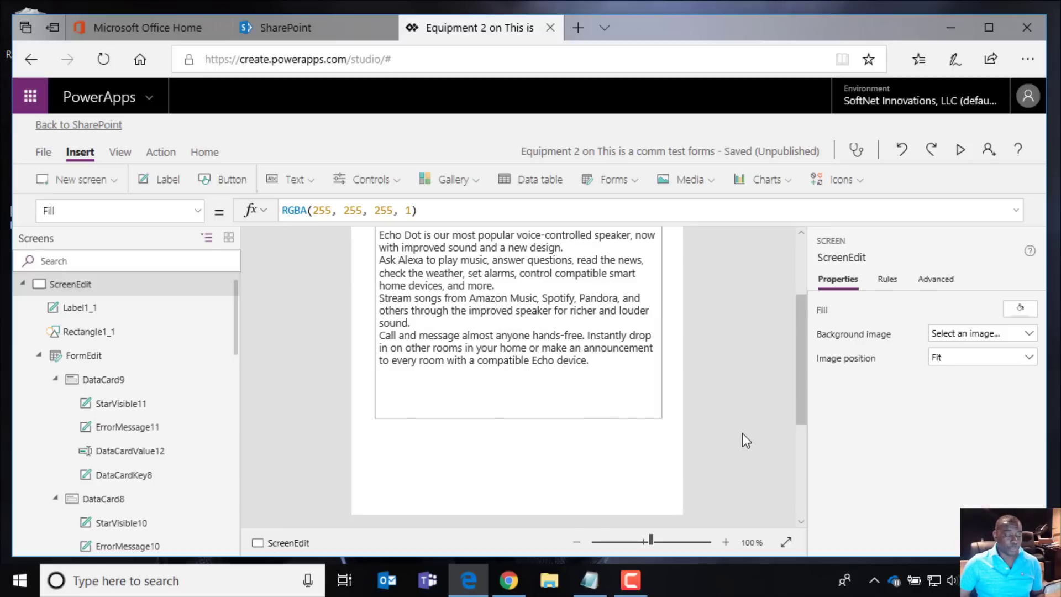
scroll(746, 441, "up", 1)
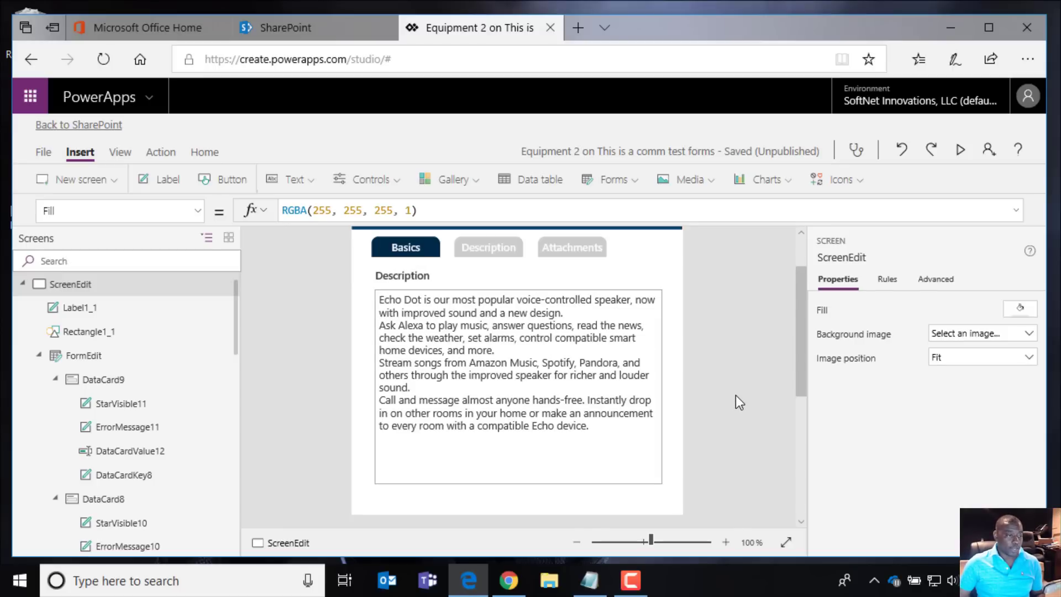
scroll(509, 349, "down", 2)
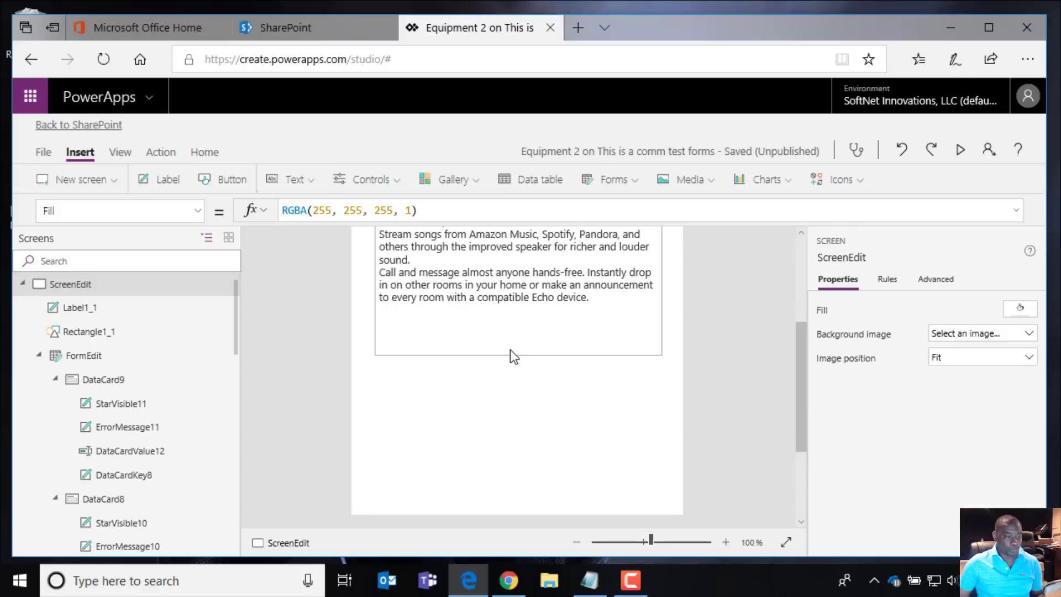
scroll(509, 349, "down", 1)
left_click(512, 294)
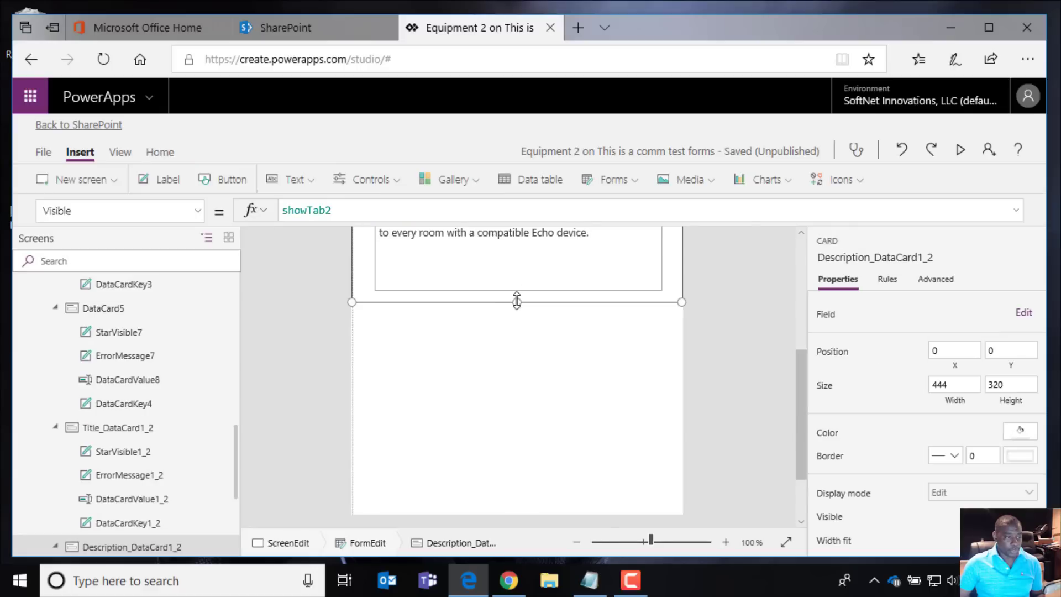
left_click_drag(515, 294, 504, 447)
left_click(503, 279)
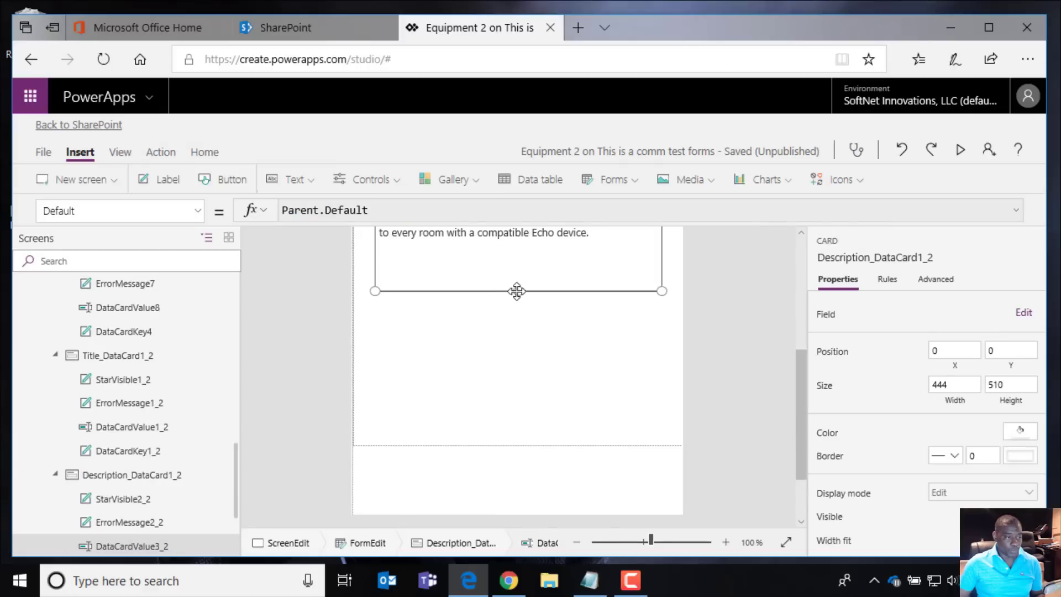
left_click_drag(517, 291, 510, 422)
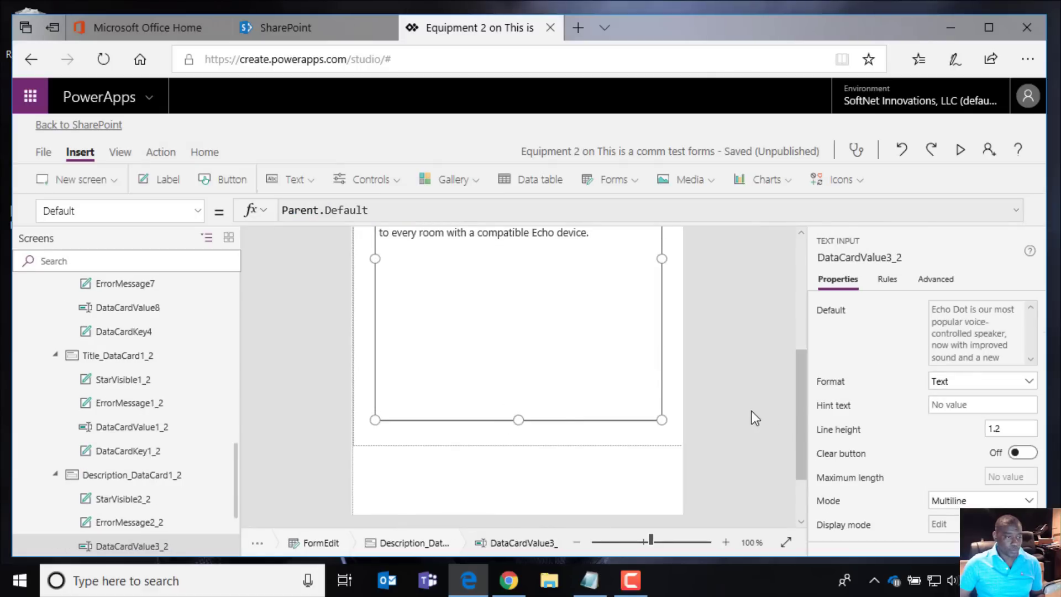
left_click(760, 400)
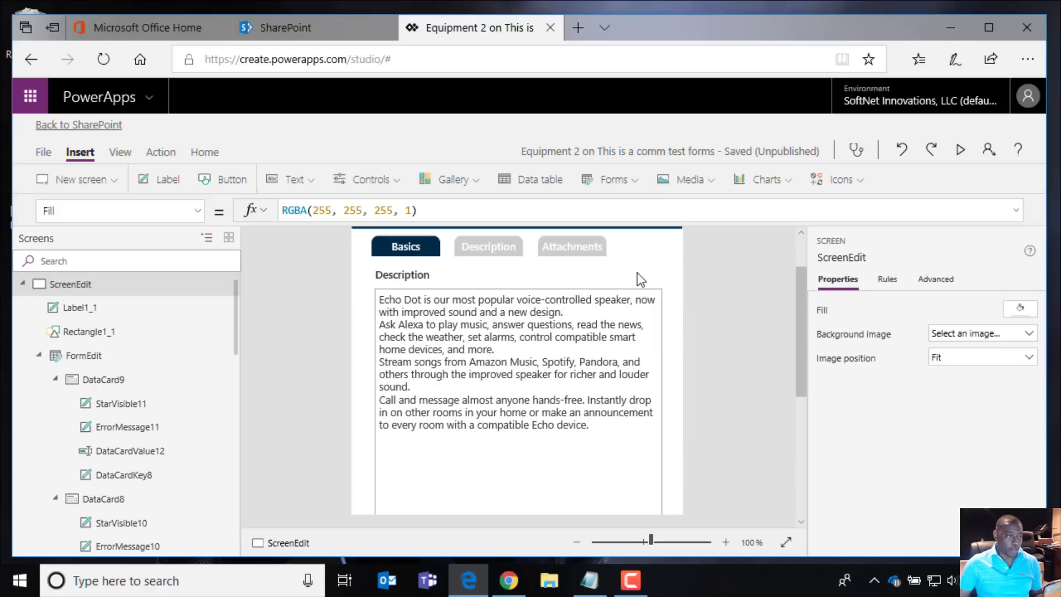
Step: Switch the form to its Attachments tab and inspect the size of the attachments control
left_click(573, 250)
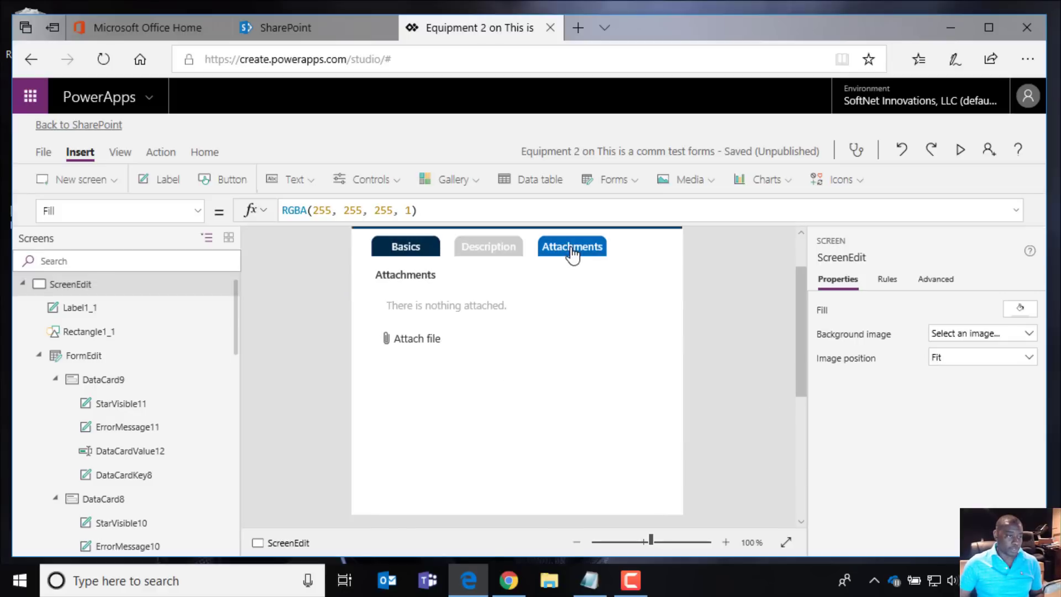
left_click(523, 358)
left_click(485, 332)
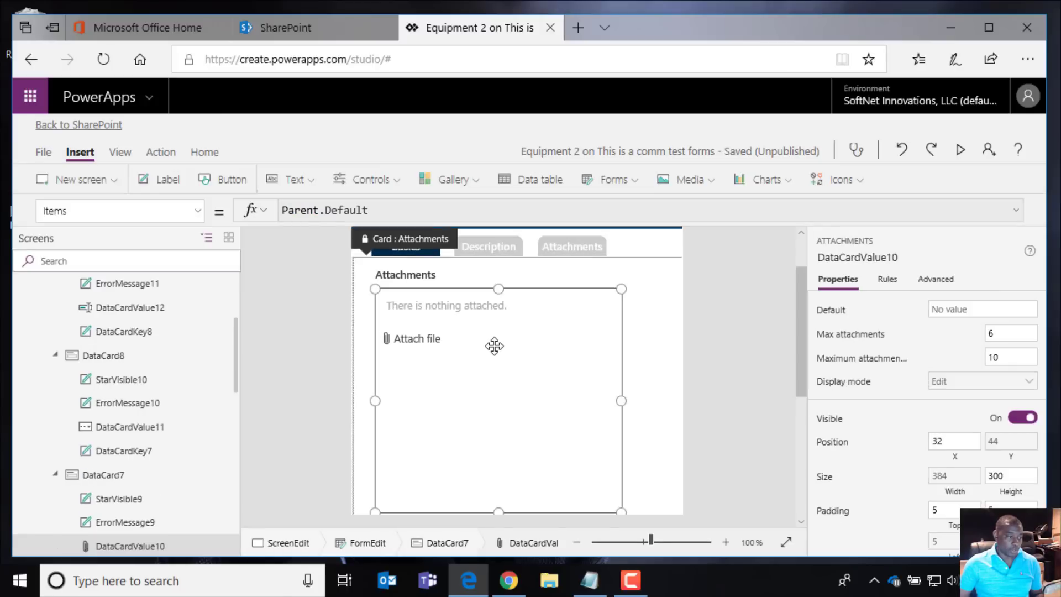
scroll(494, 346, "down", 1)
scroll(494, 346, "up", 1)
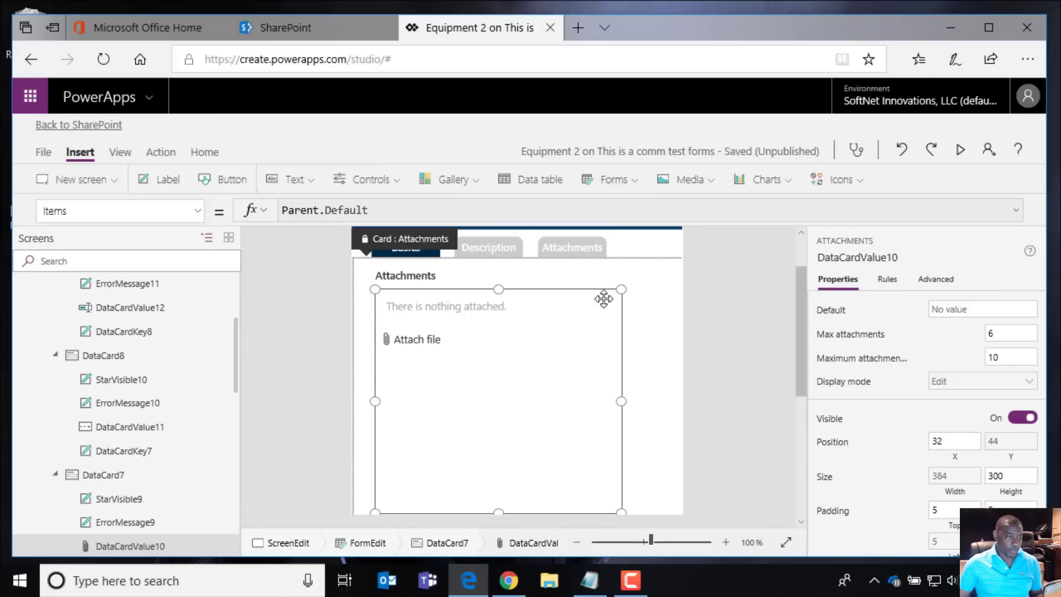
Step: Review the Basics tab's fields down to Cost and check that the Description and Attachments tabs switch the form
left_click(412, 254)
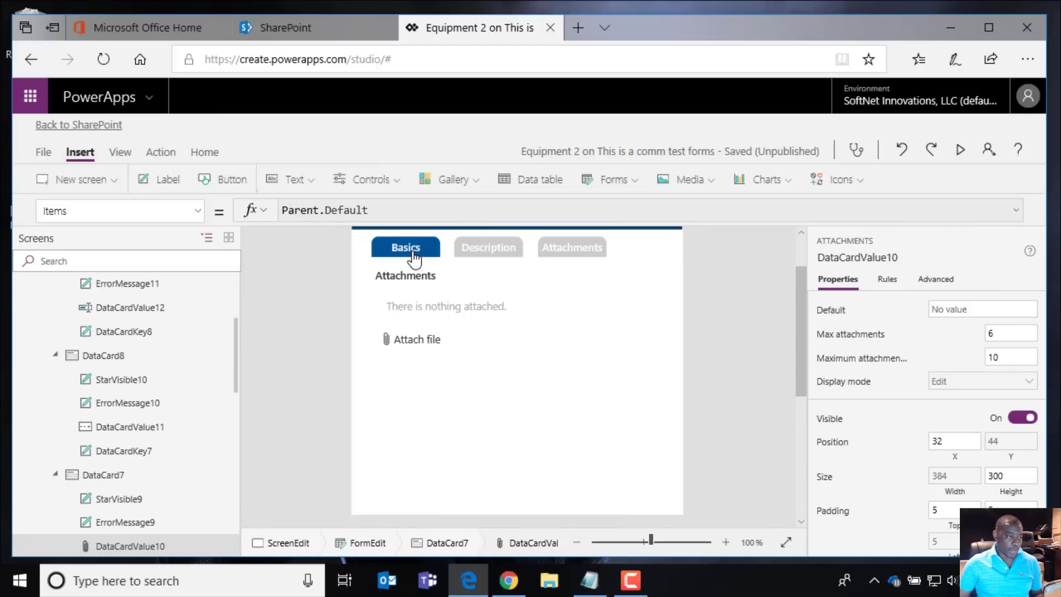
left_click(469, 396)
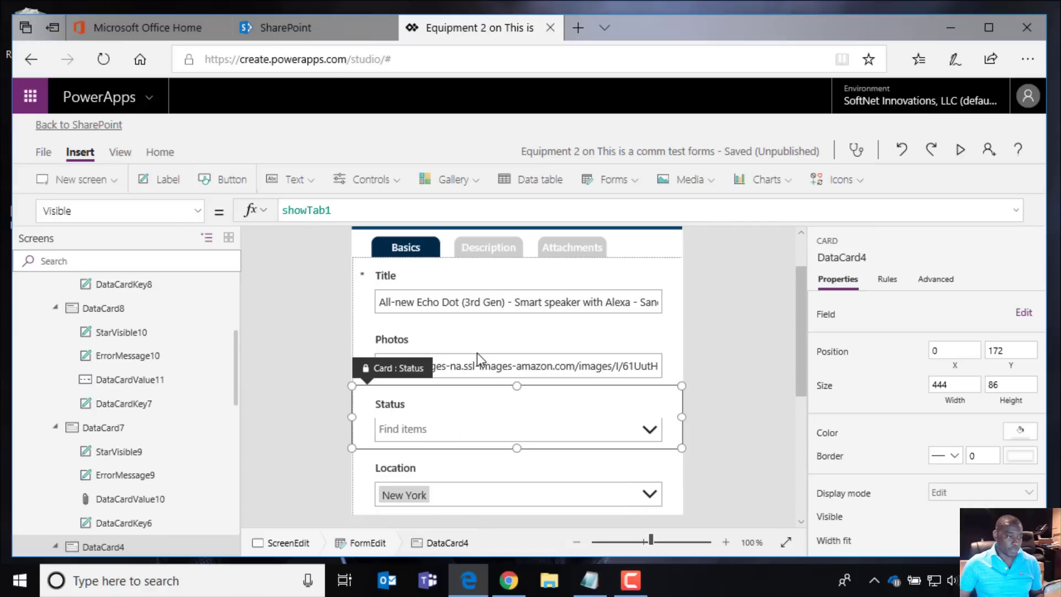
left_click(475, 343)
scroll(495, 362, "down", 4)
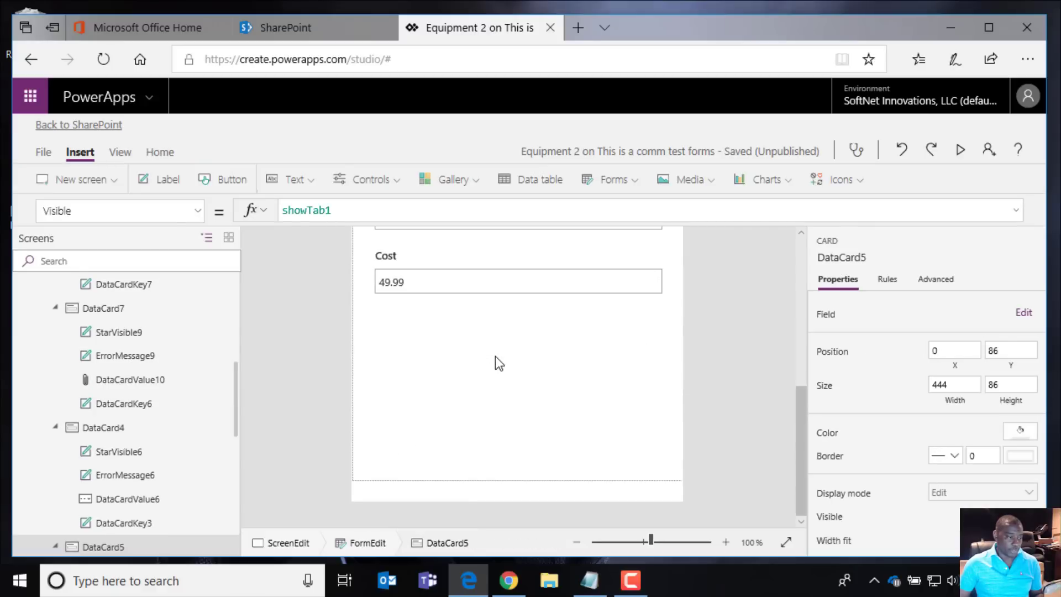
left_click(485, 419)
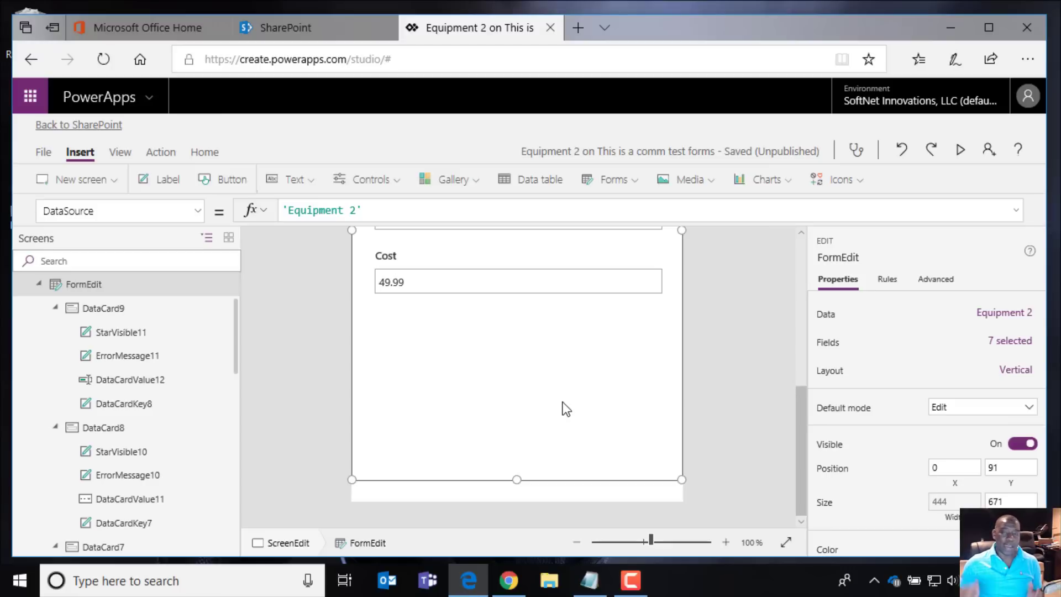
scroll(598, 395, "up", 2)
scroll(598, 396, "up", 3)
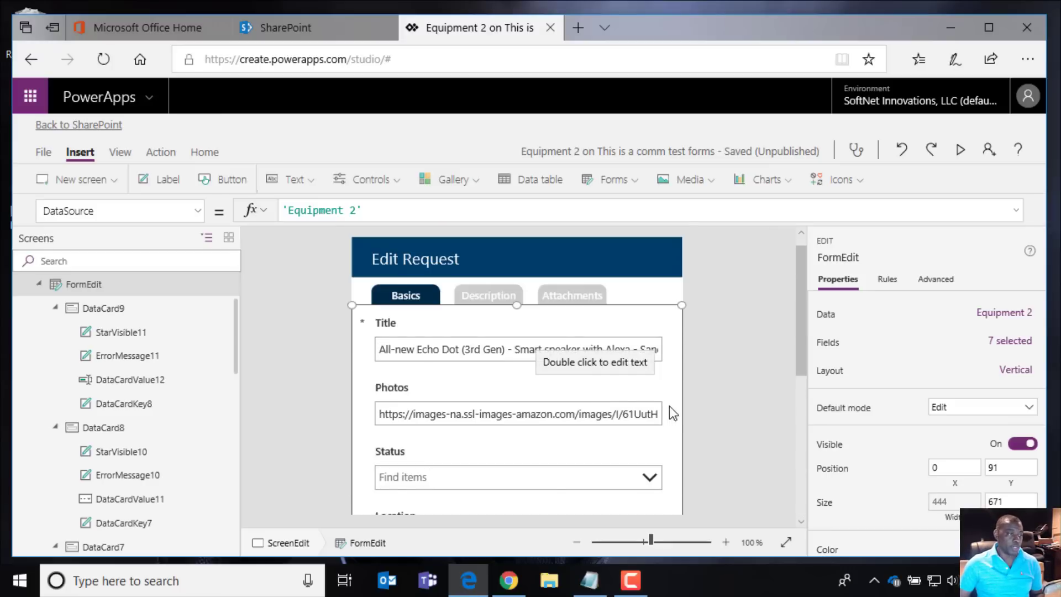
left_click(493, 298)
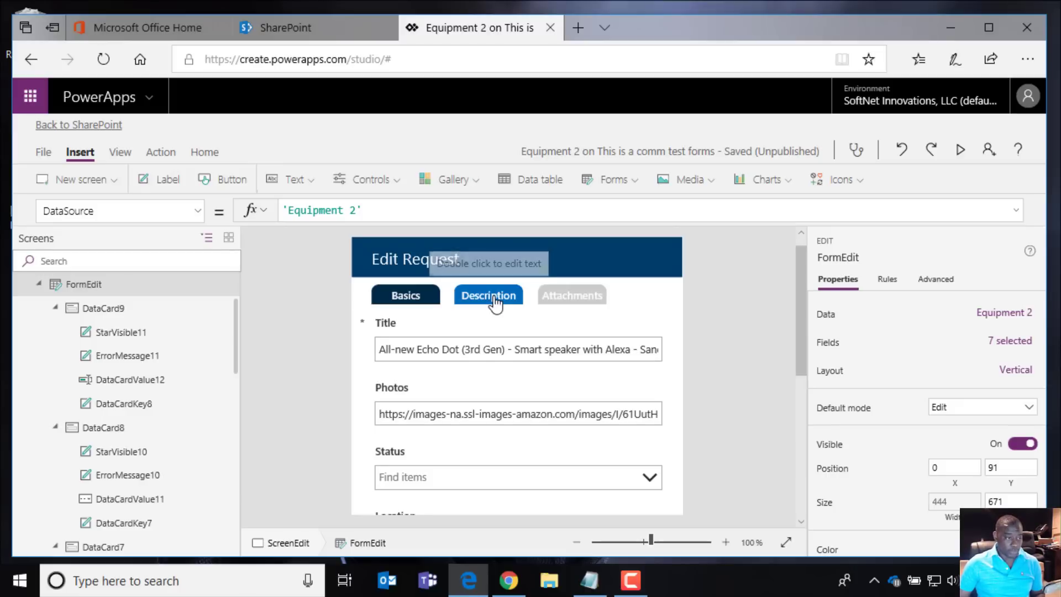
left_click(582, 301)
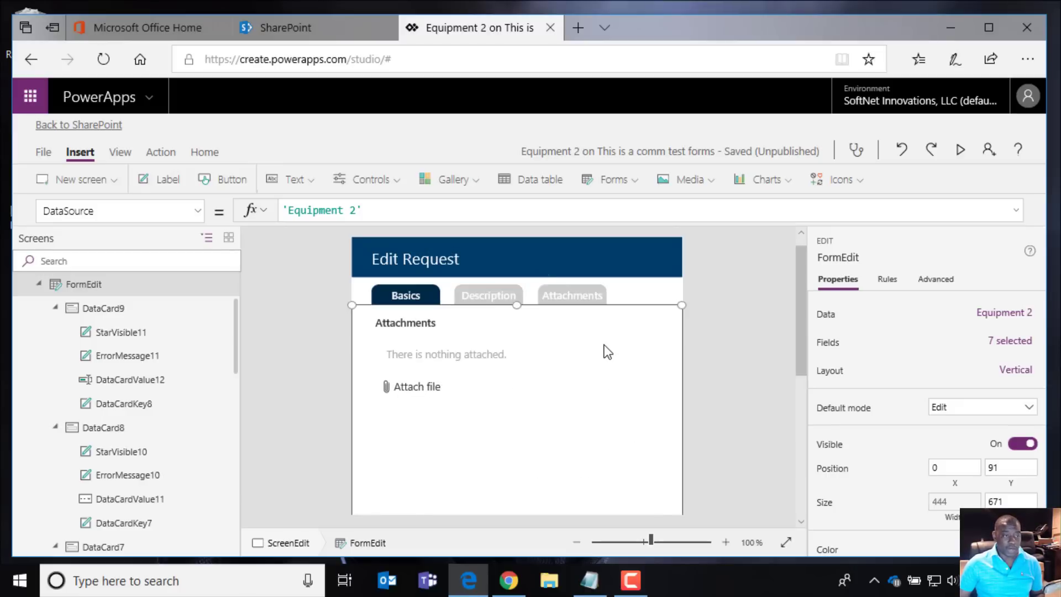
Step: Show the Fill property of the Basics button and copy its complete RGBA formula
left_click(422, 303)
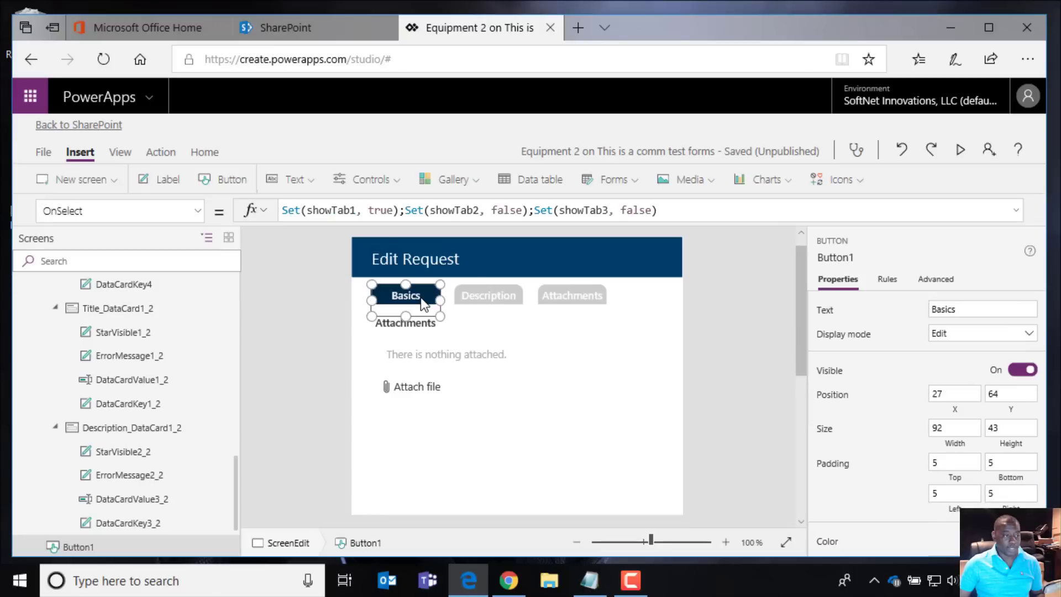
left_click(198, 214)
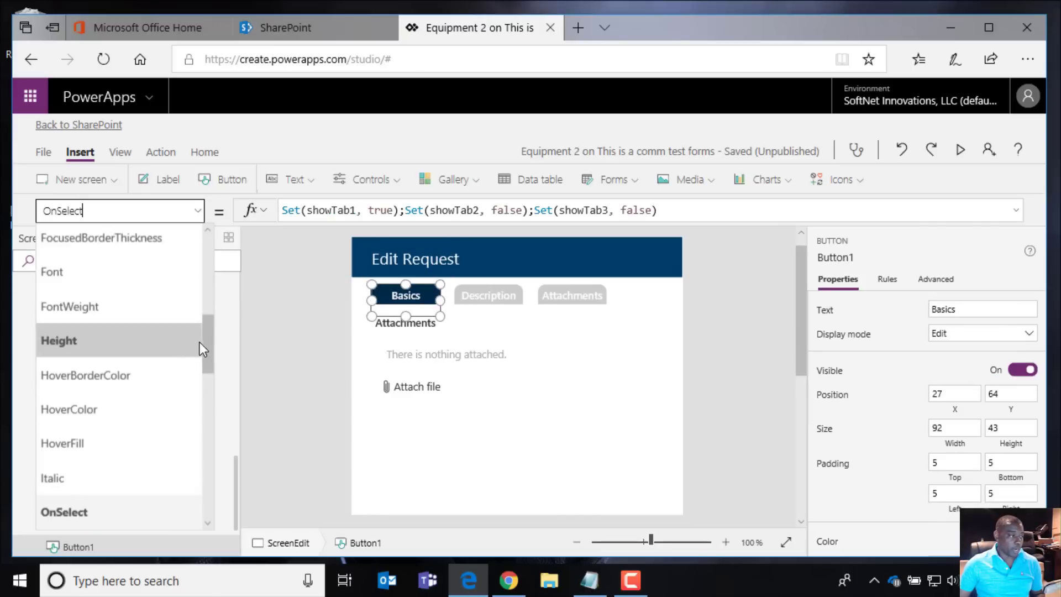
left_click_drag(210, 343, 203, 290)
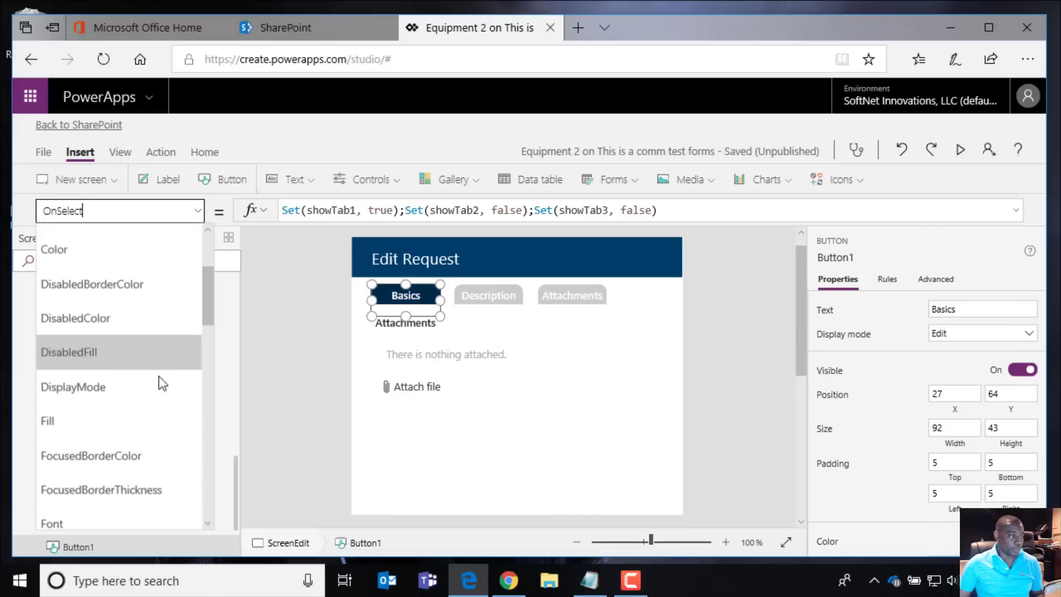
left_click(145, 420)
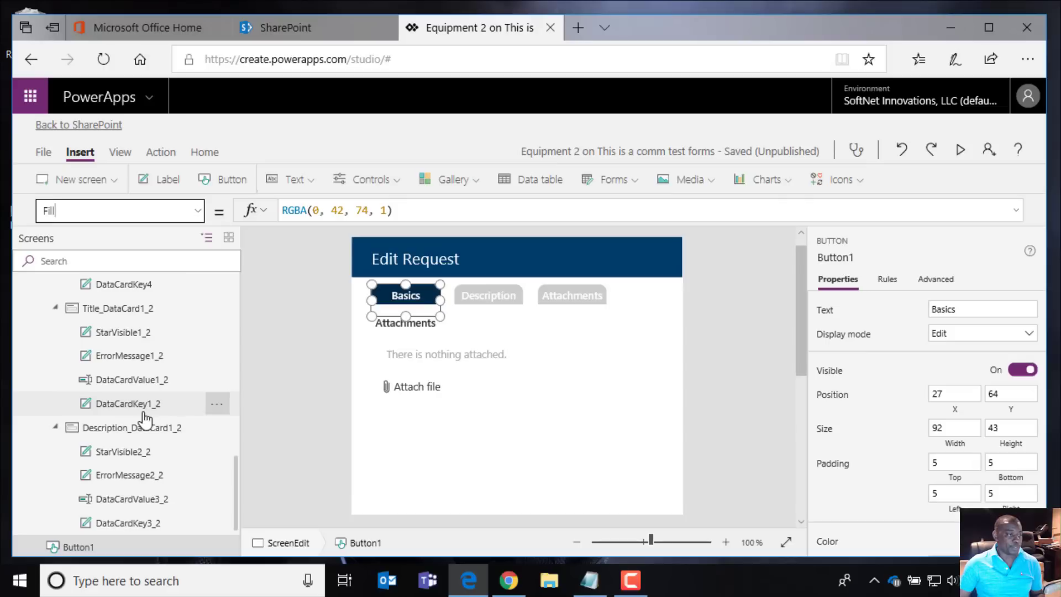
left_click(396, 210)
left_click_drag(397, 211, 281, 213)
right_click(325, 213)
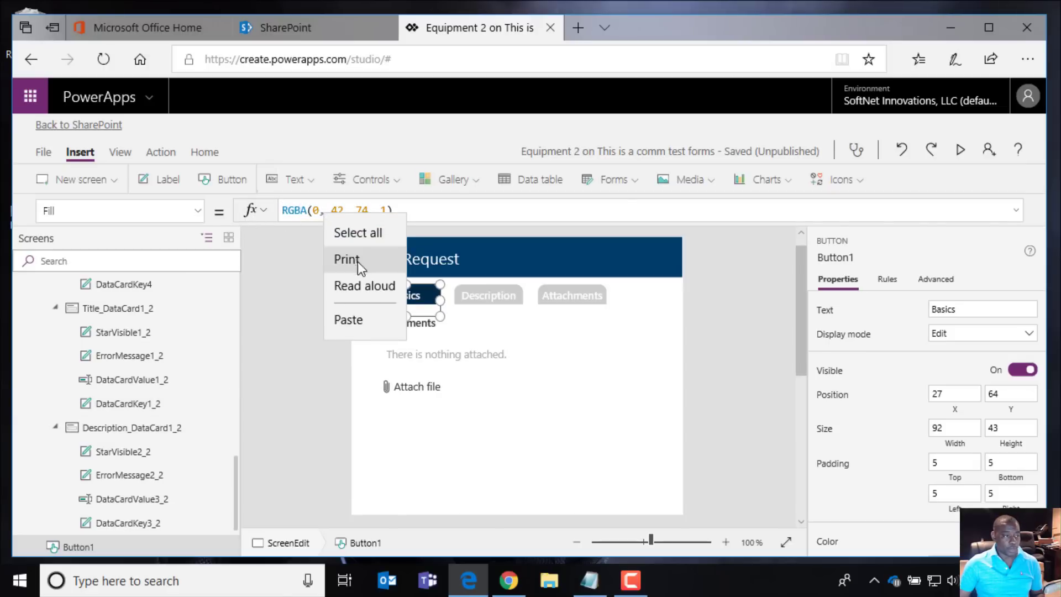
left_click(319, 215)
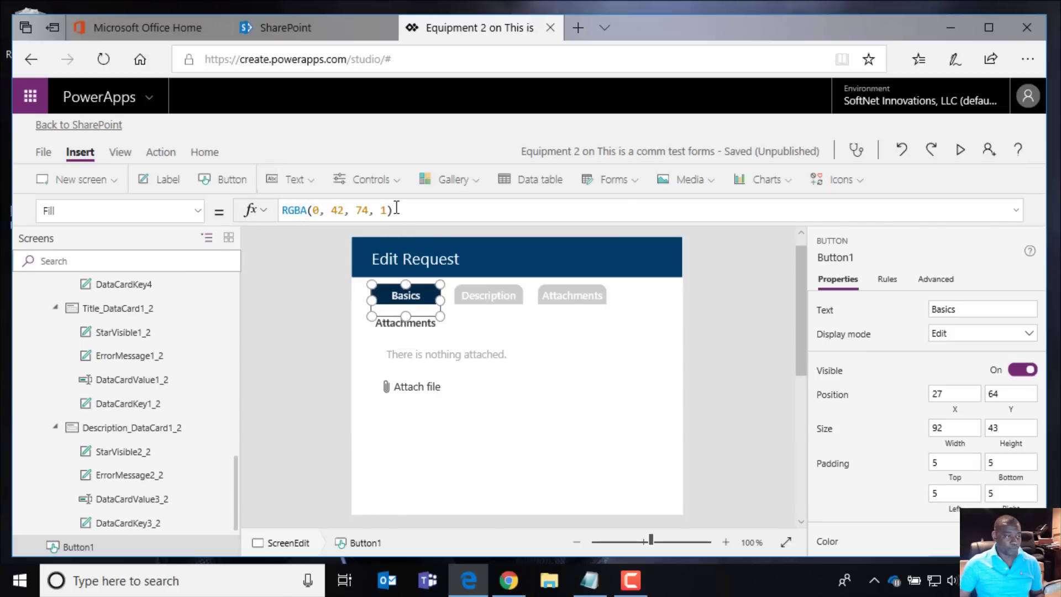
left_click_drag(396, 211, 281, 213)
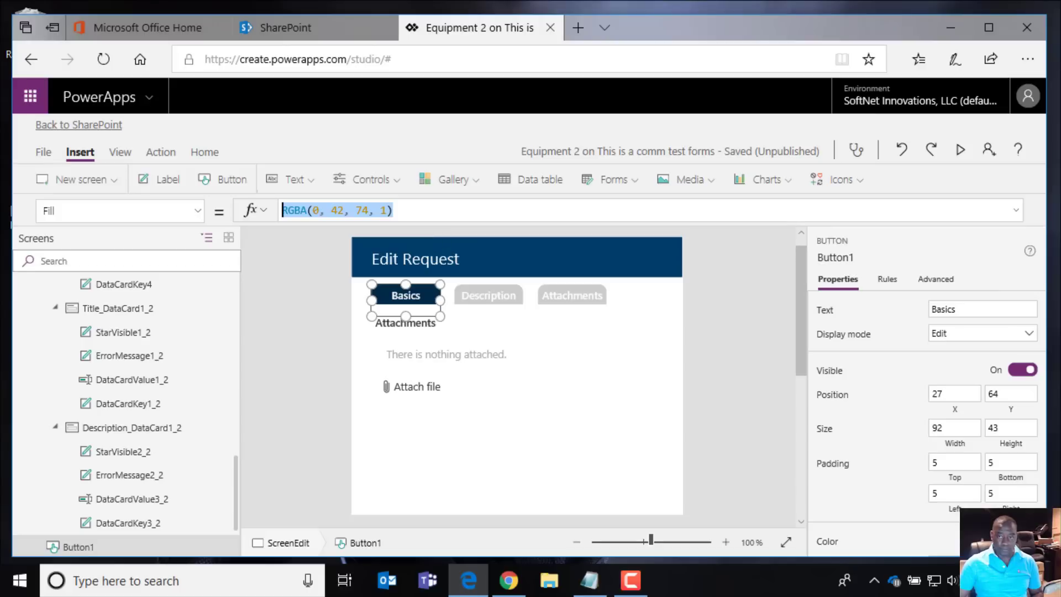
Step: Switch to Notepad and paste RGBA(0, 42, 74, 1) below the Version 13 line, with the label "dark" above it
key("alt+Tab")
left_click_drag(971, 272, 758, 127)
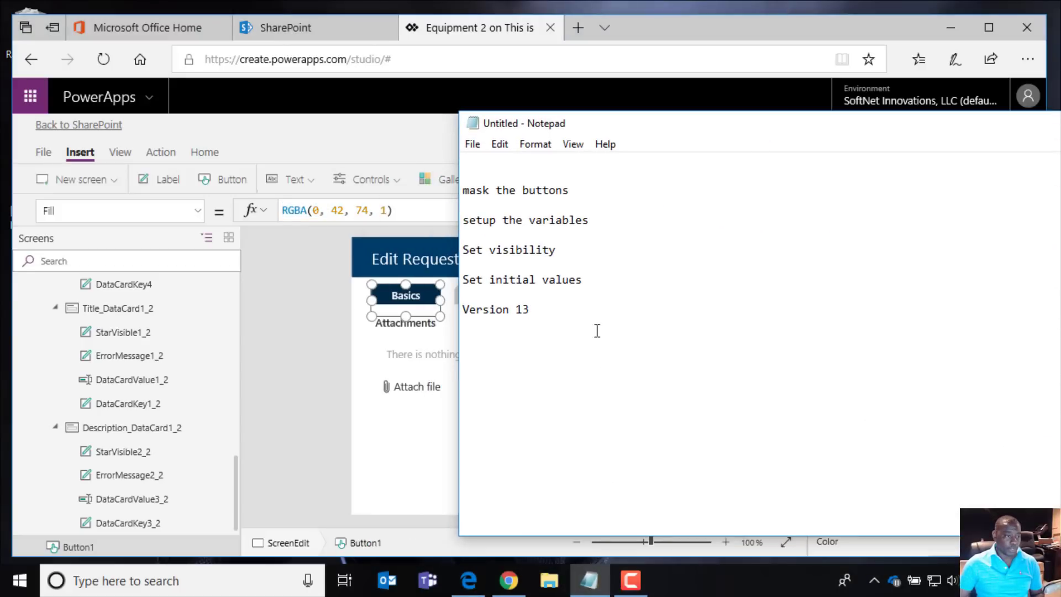
key("Return")
key("Return")
key("ctrl+v")
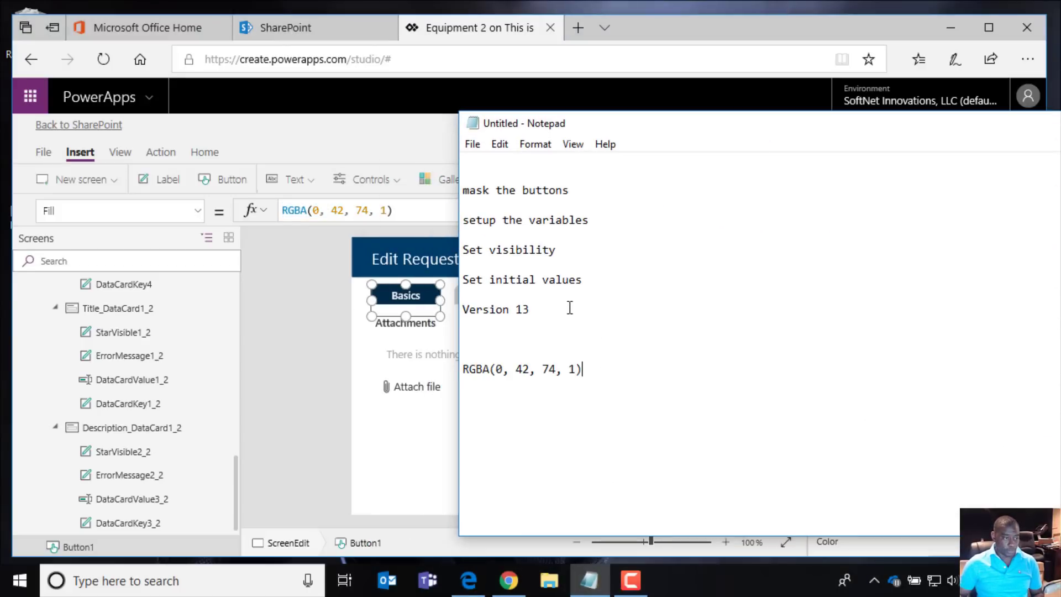
key("Up")
type("dark")
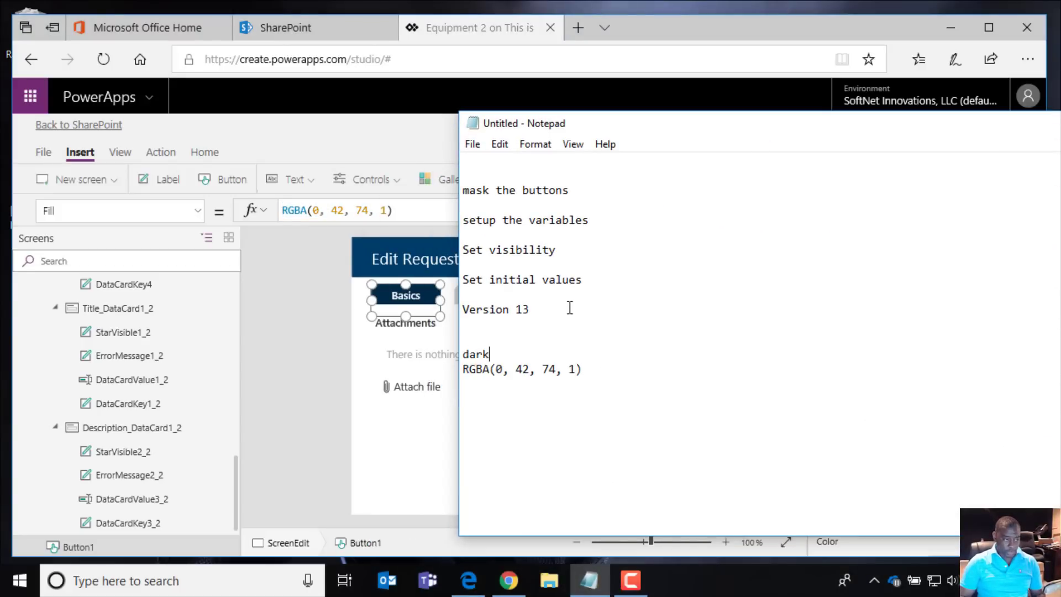
Step: Add the label "lite" below the dark colour in the notes and move the Notepad window clear of the form
left_click(628, 371)
key("Return")
key("Return")
key("Return")
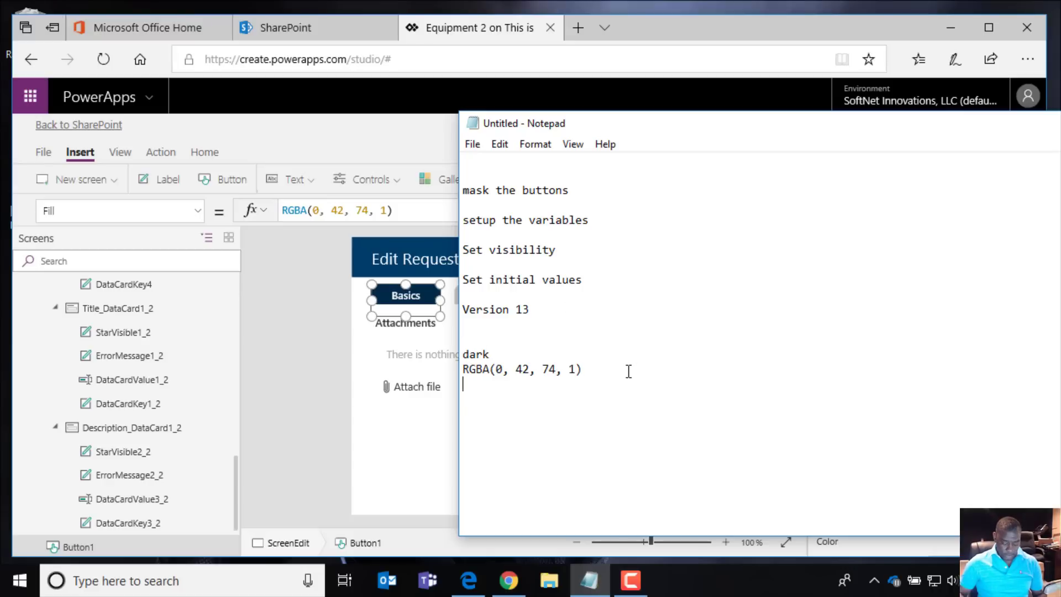
type("lite")
key("BackSpace")
key("BackSpace")
key("BackSpace")
type("i")
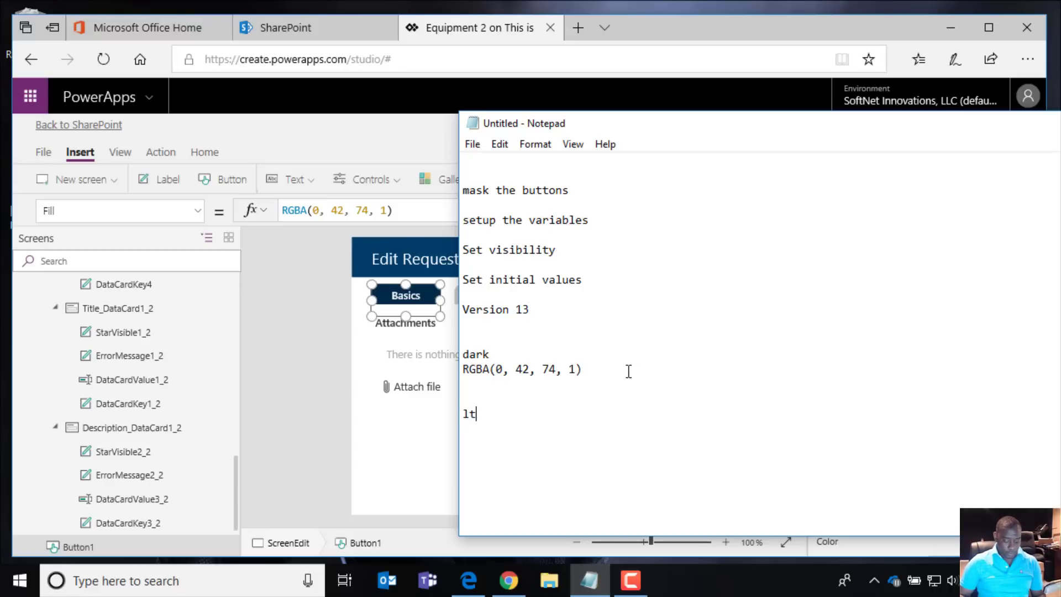
type("te")
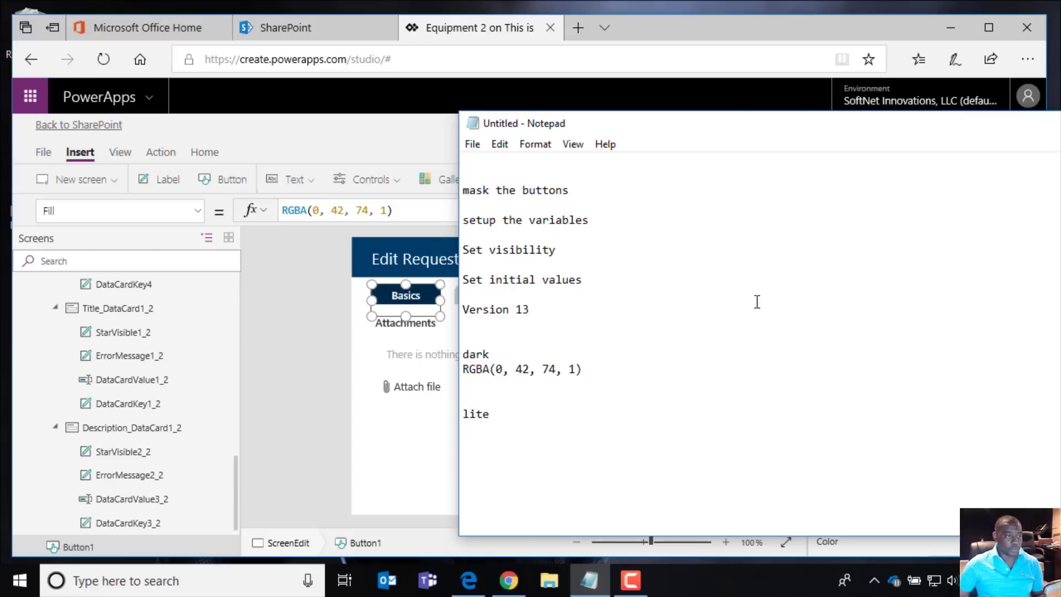
left_click_drag(650, 128, 1060, 83)
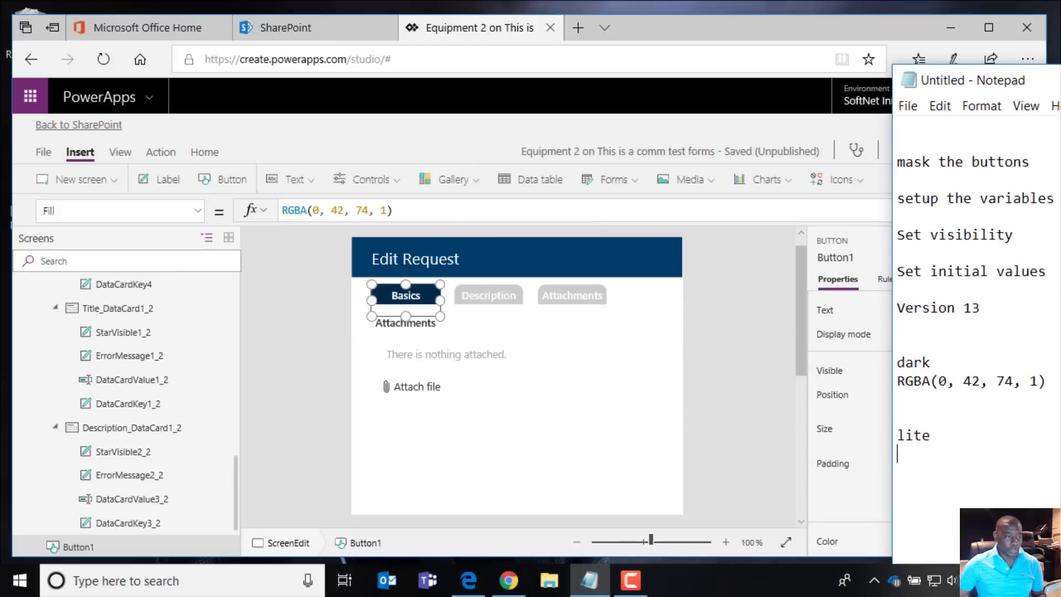
Step: Show the Fill property of the Description button and copy its complete RGBA formula
left_click(504, 303)
left_click(197, 211)
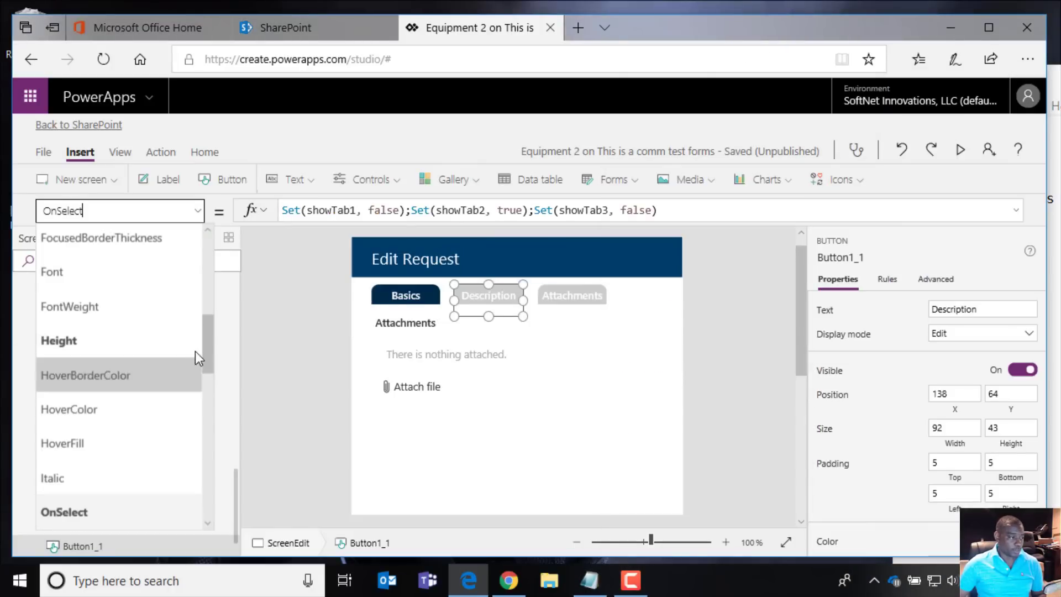
left_click_drag(213, 354, 201, 305)
left_click(114, 339)
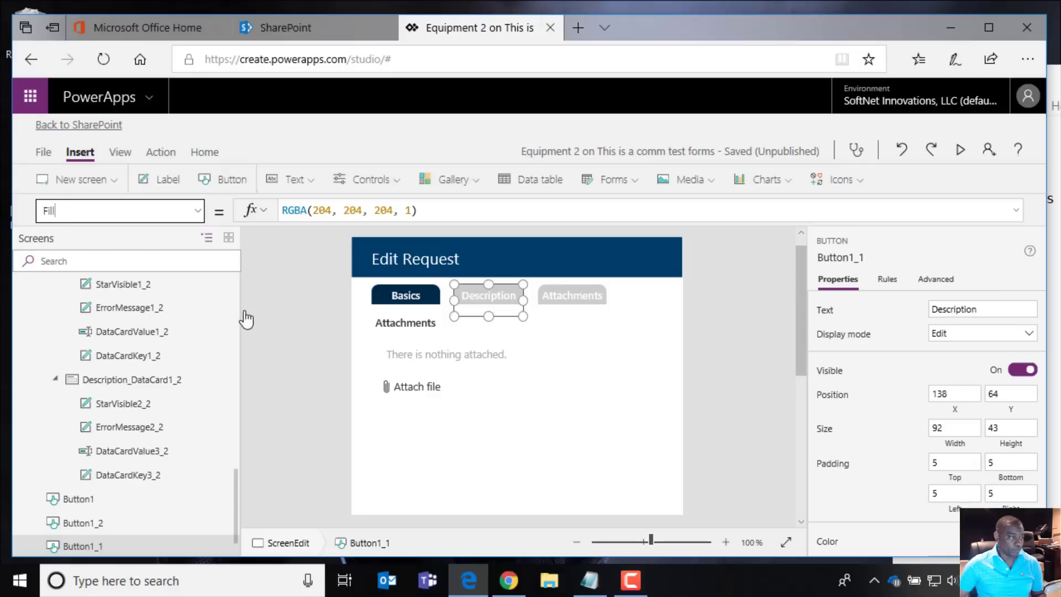
left_click_drag(414, 210, 256, 231)
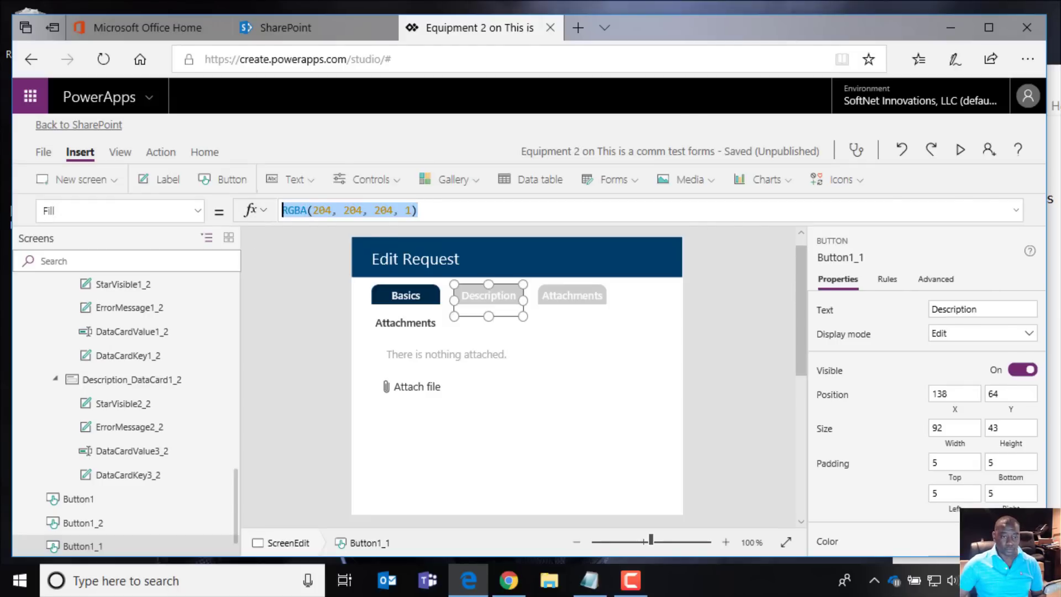
Step: Switch to Notepad, paste RGBA(204, 204, 204, 1) under the "lite" label and move the window so the notes are fully readable
key("alt+Tab")
key("ctrl+v")
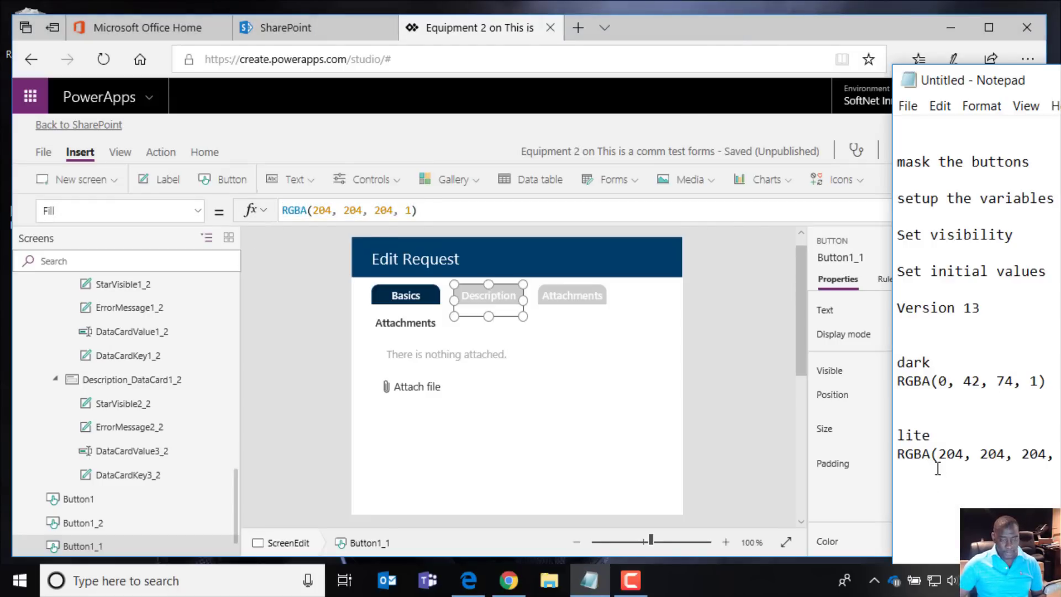
left_click_drag(1005, 81, 787, 49)
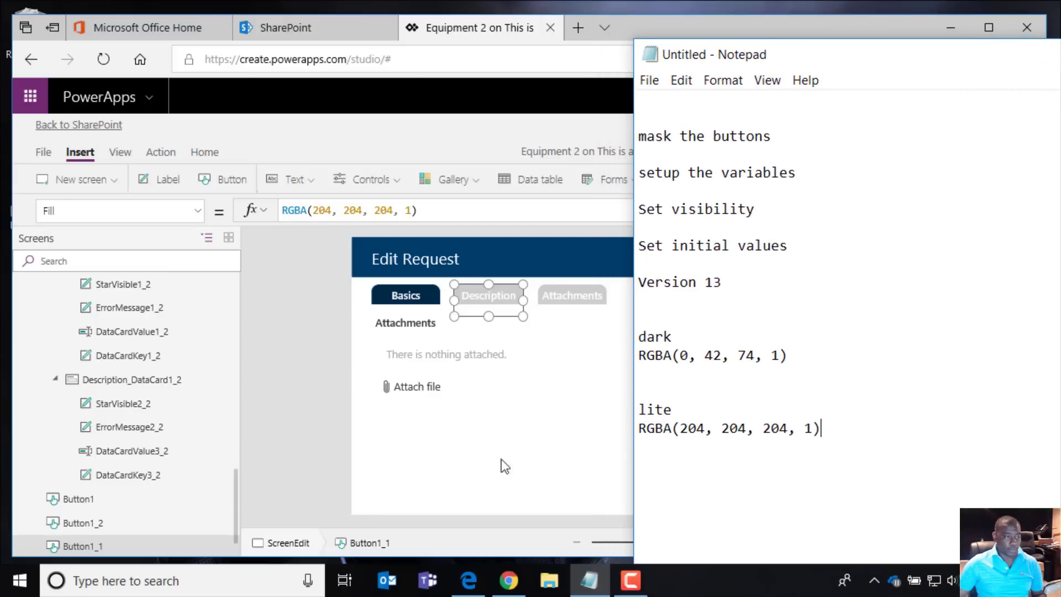
Step: Switch to PowerApps and try to start a conditional fill, replacing the ScreenEdit Fill formula with "If(showTab1,"
left_click(419, 302)
left_click(414, 301)
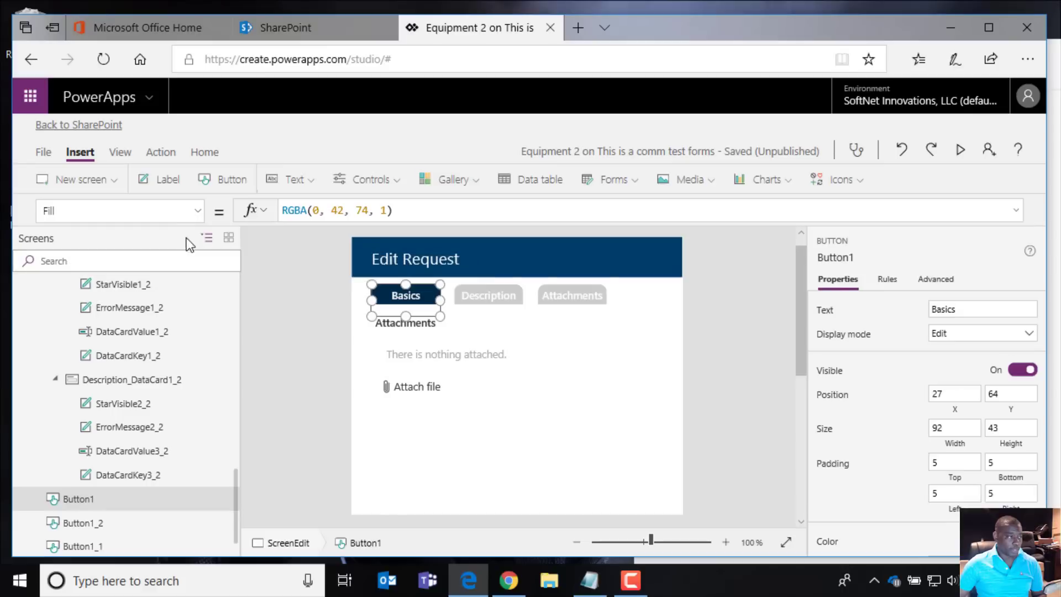
left_click(198, 216)
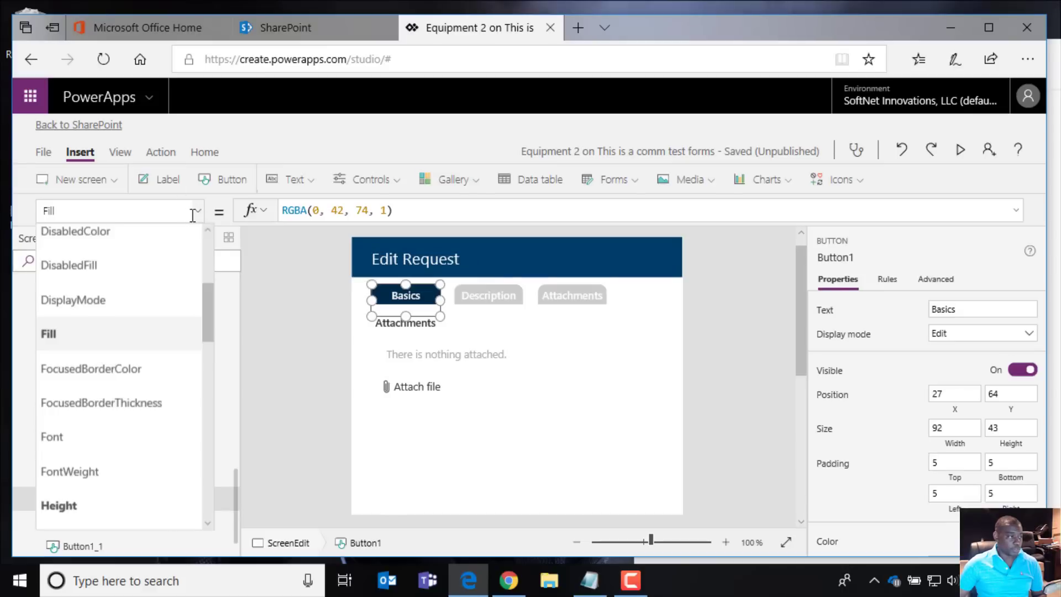
left_click(388, 283)
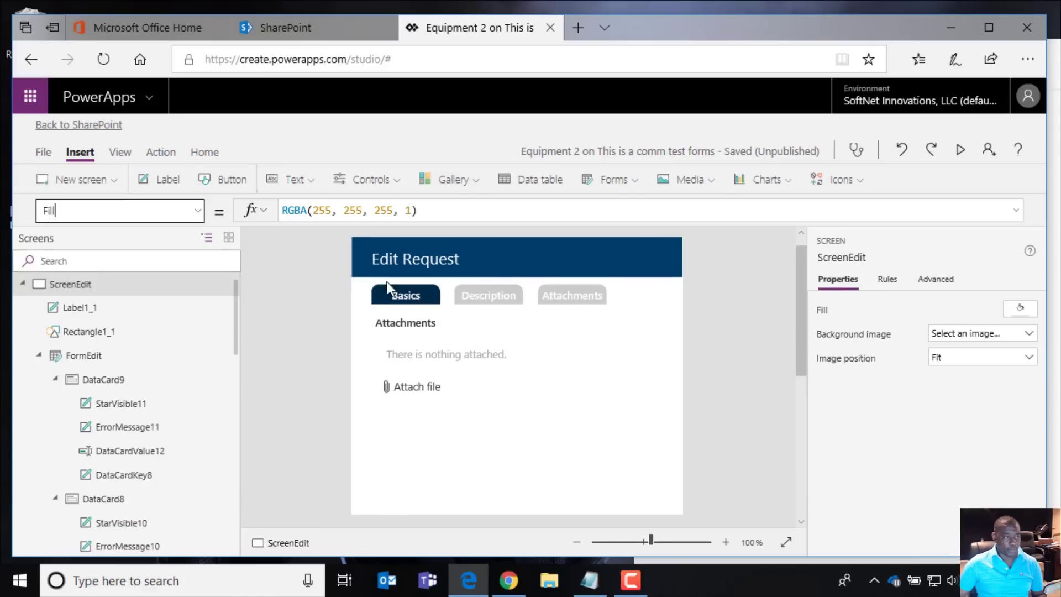
left_click(419, 214)
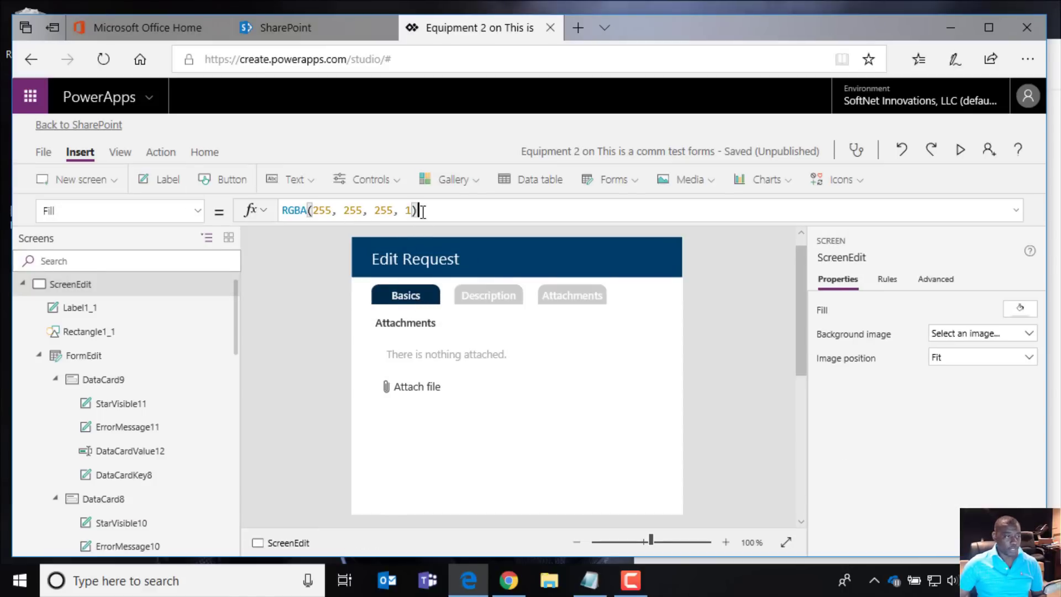
left_click_drag(418, 213, 190, 225)
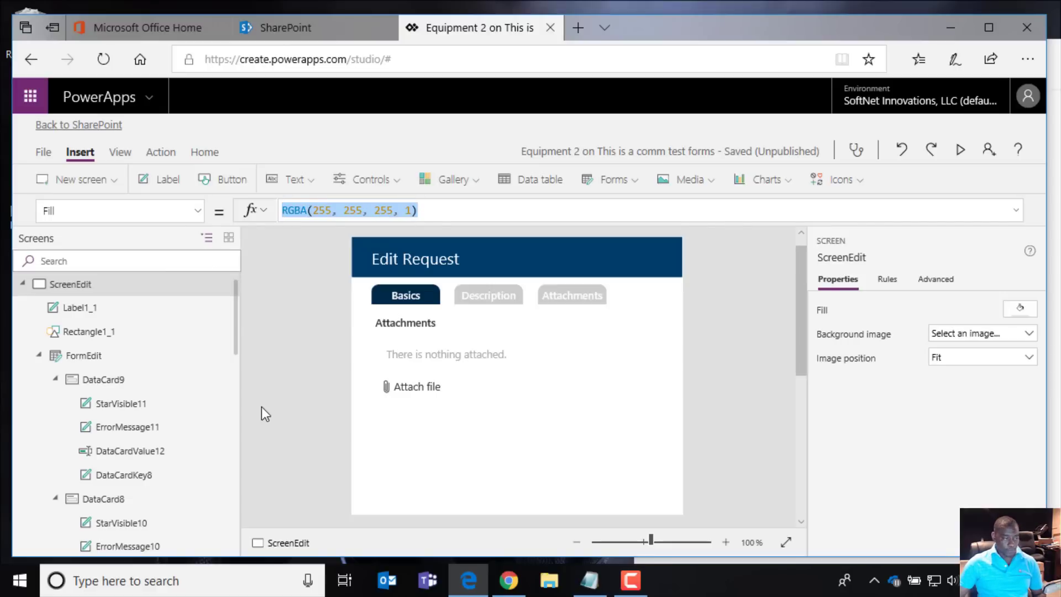
type("if")
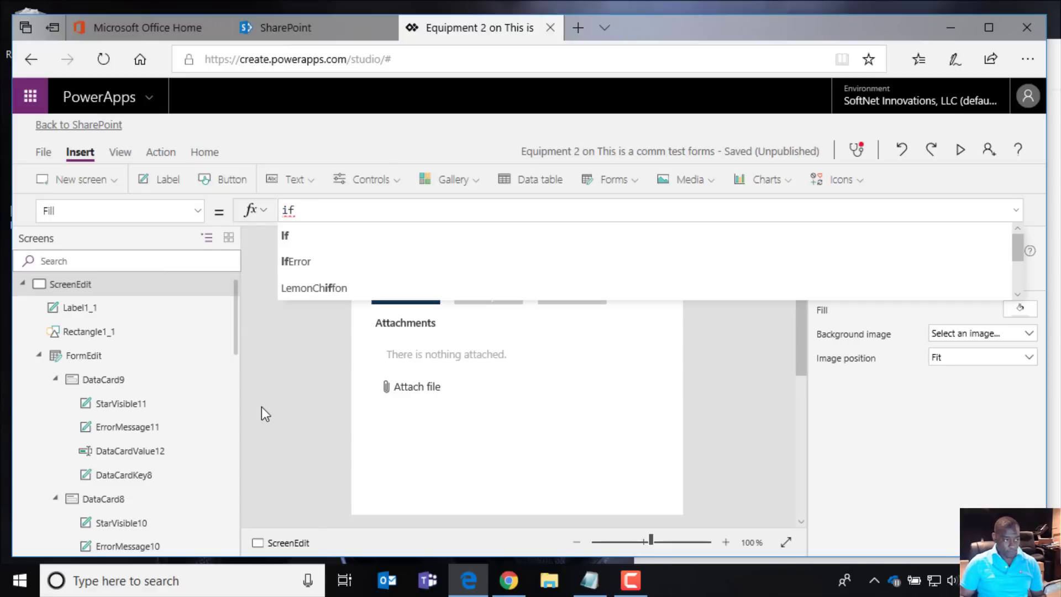
type("(")
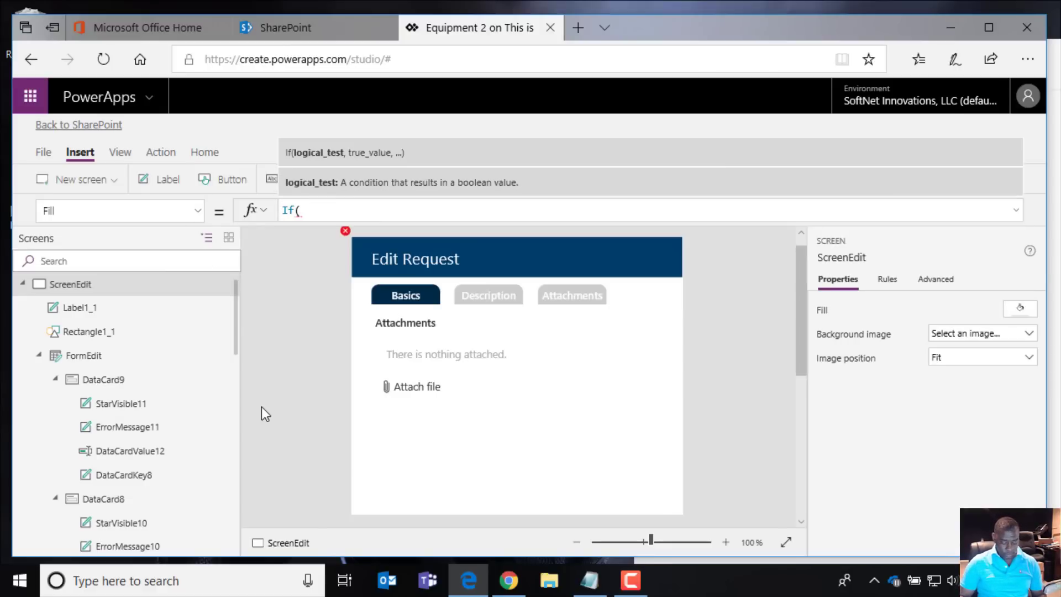
type("showT")
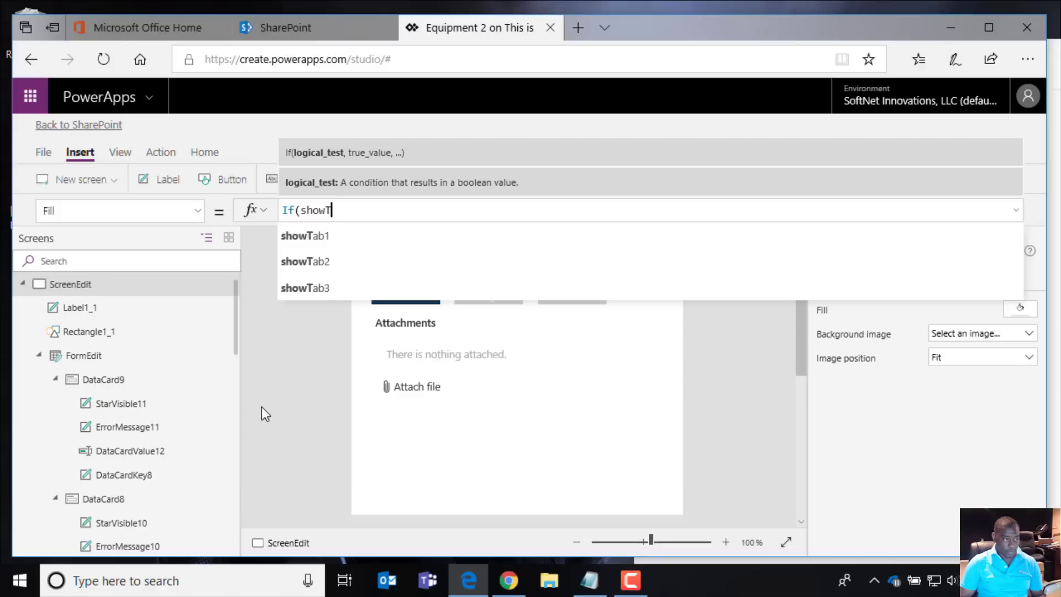
type("ab1,")
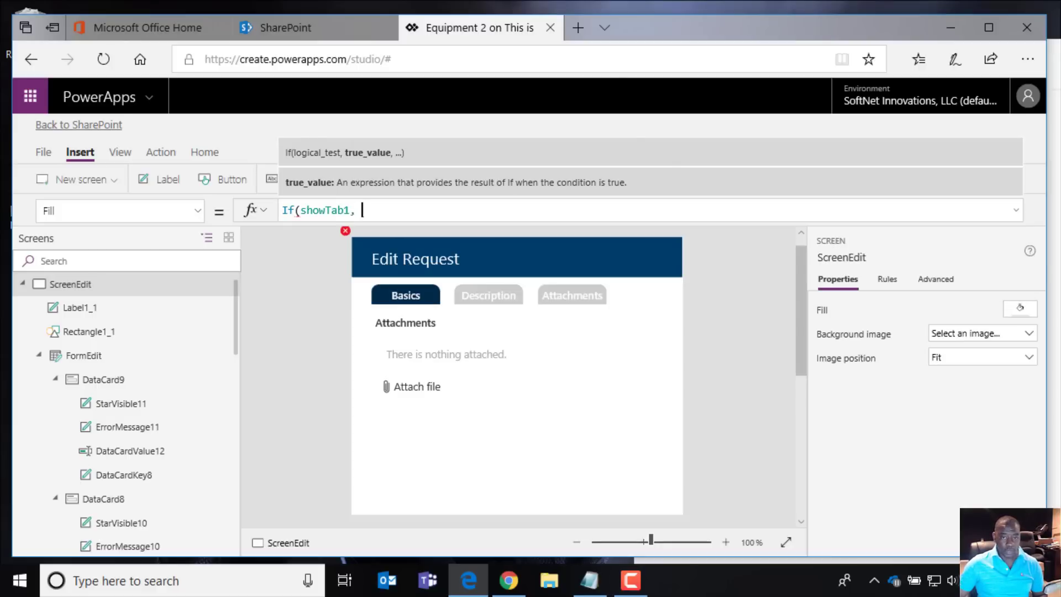
Step: Mark the dark RGBA value in the notes and enlarge the editing area of the ScreenEdit Fill formula in PowerApps
key("alt+Tab")
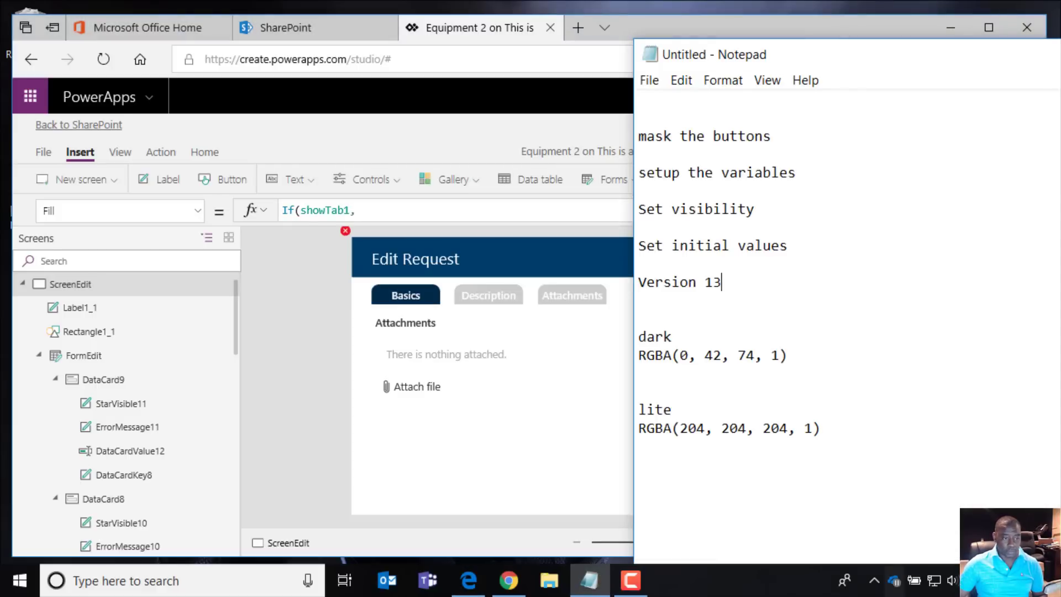
left_click_drag(807, 362, 595, 366)
left_click(589, 370)
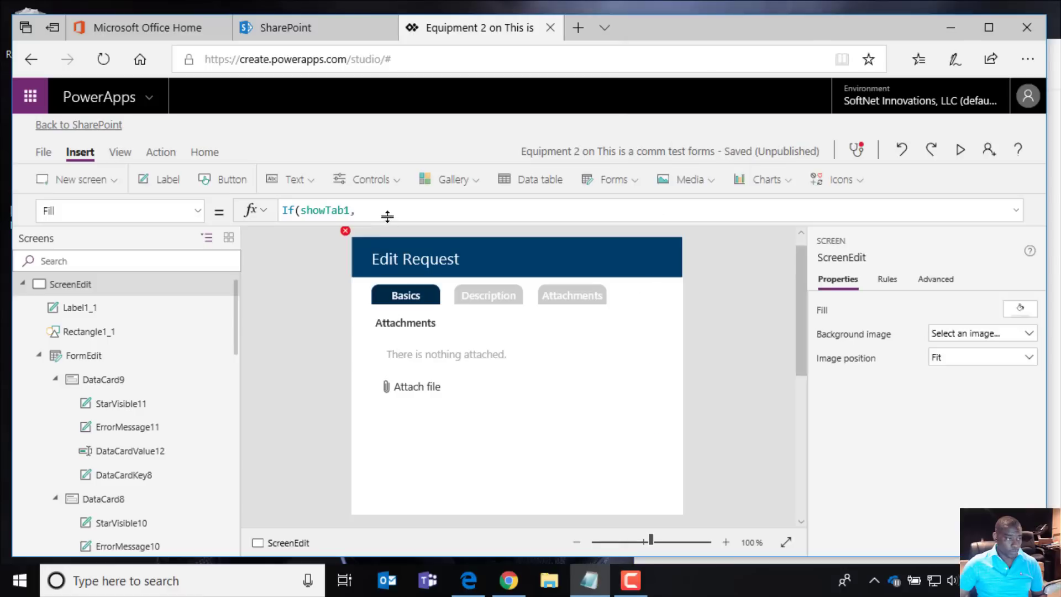
left_click(390, 211)
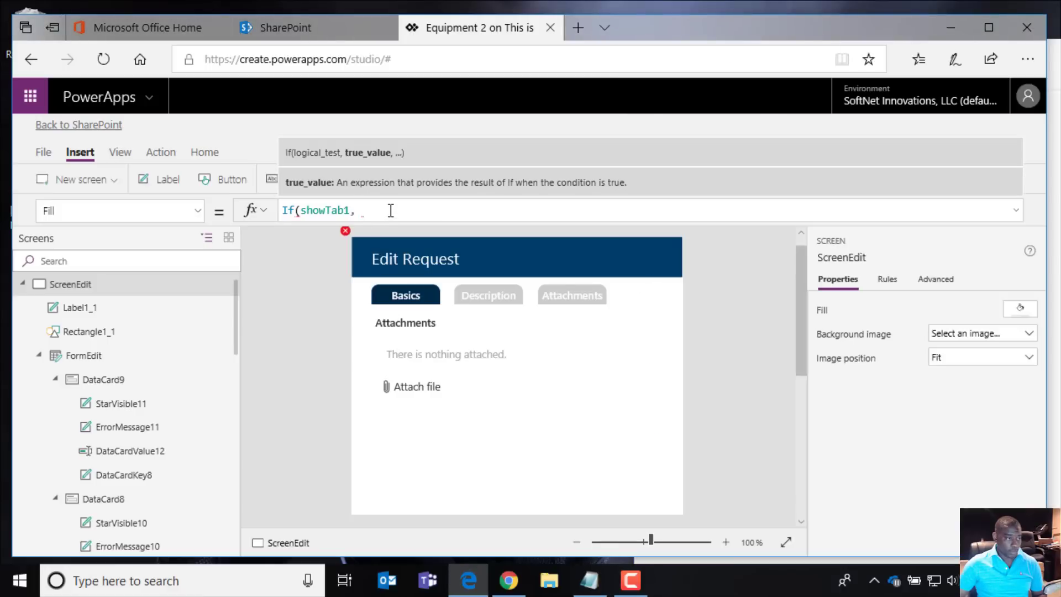
key("shift+Return")
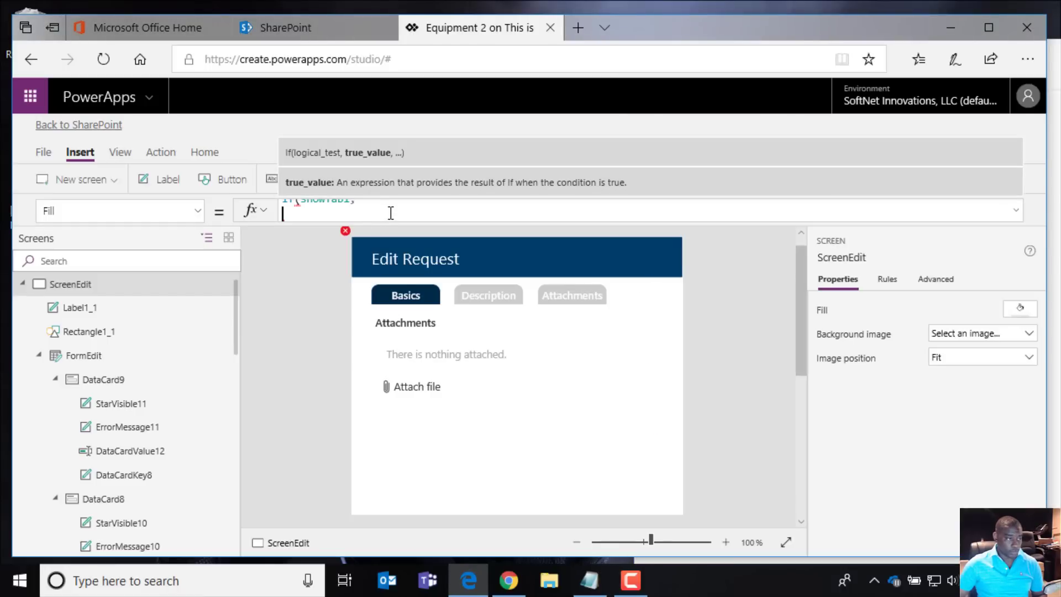
left_click(1016, 213)
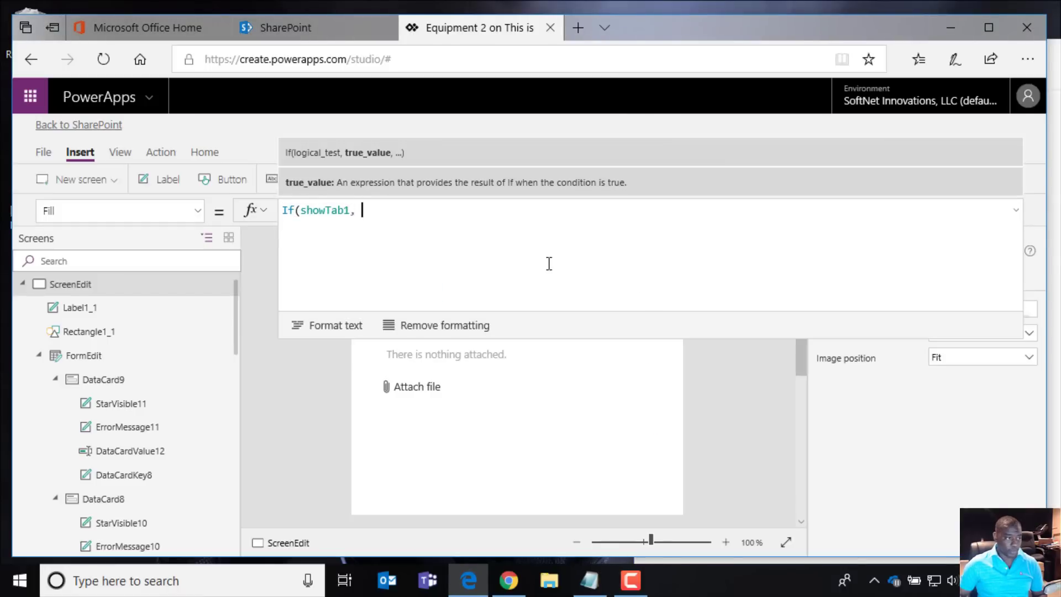
key("BackSpace")
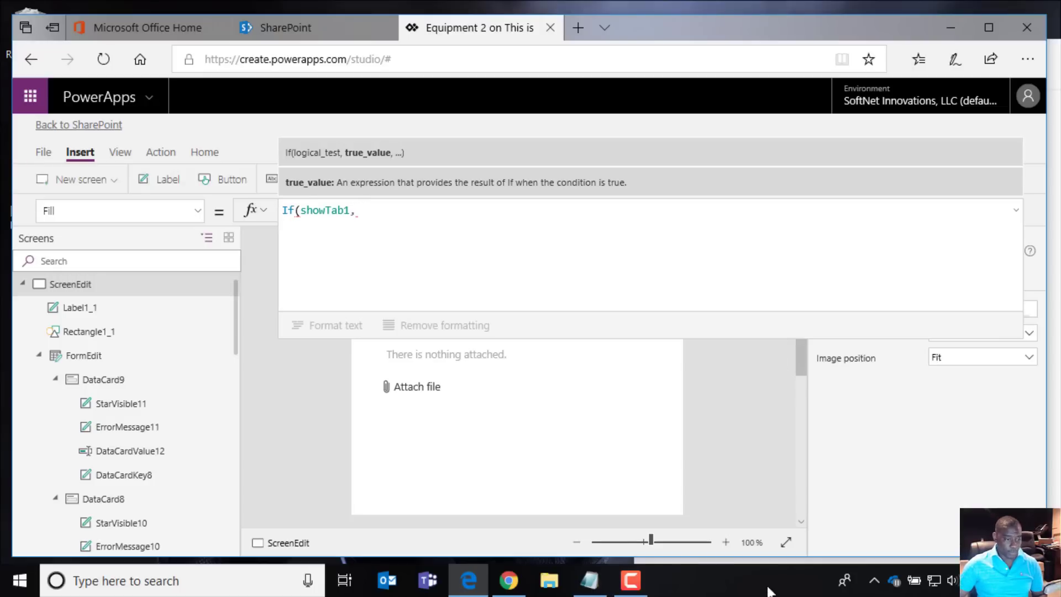
Step: Copy the dark colour from the notes and insert RGBA(0, 42, 74, 1) as the true value of the ScreenEdit If formula
left_click(589, 580)
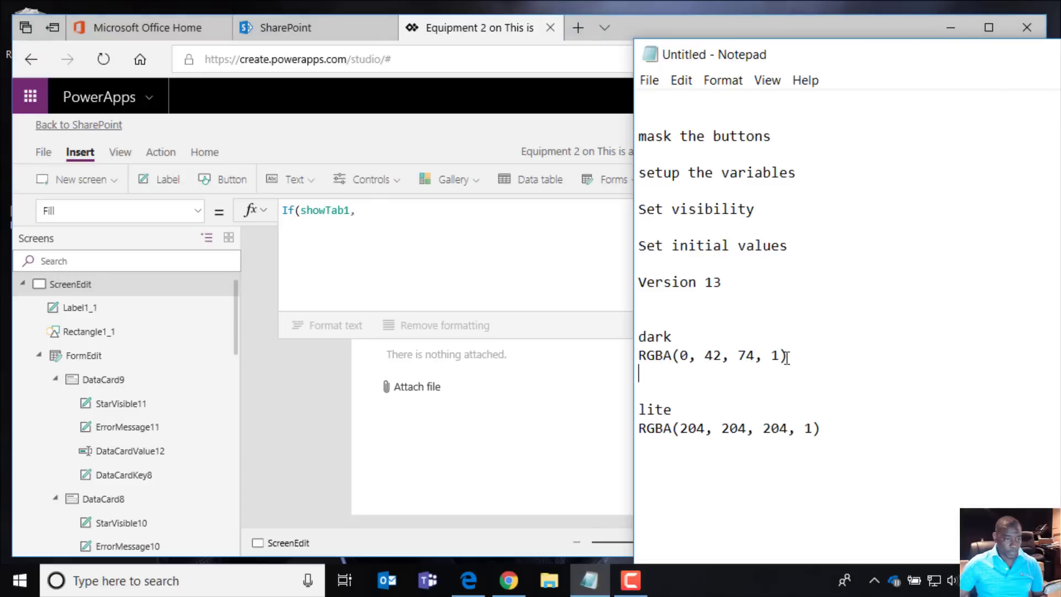
left_click_drag(787, 358, 617, 358)
key("ctrl+c")
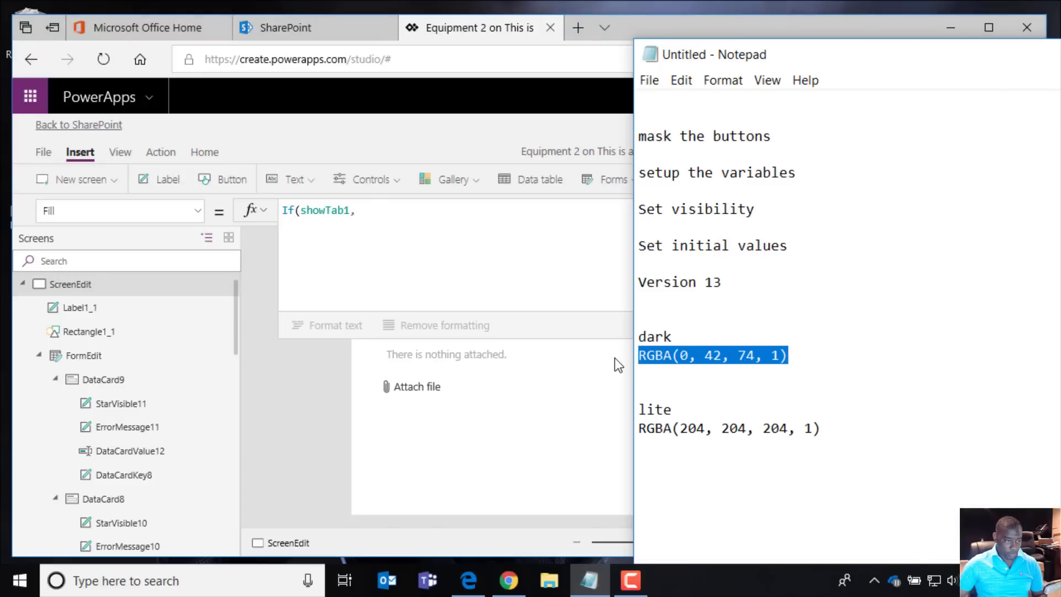
left_click(457, 251)
key("ctrl+v")
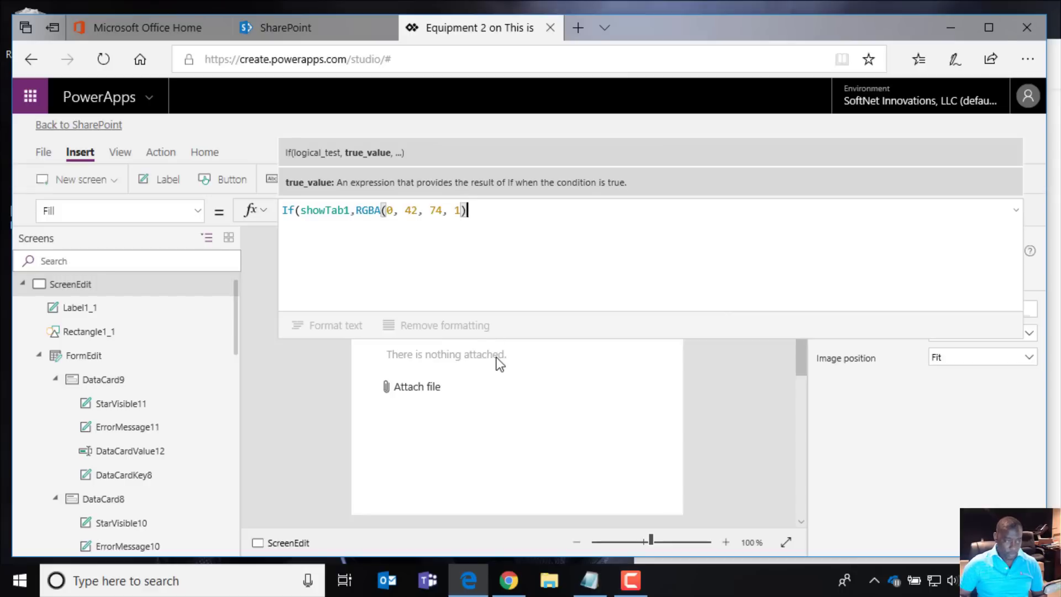
type(",")
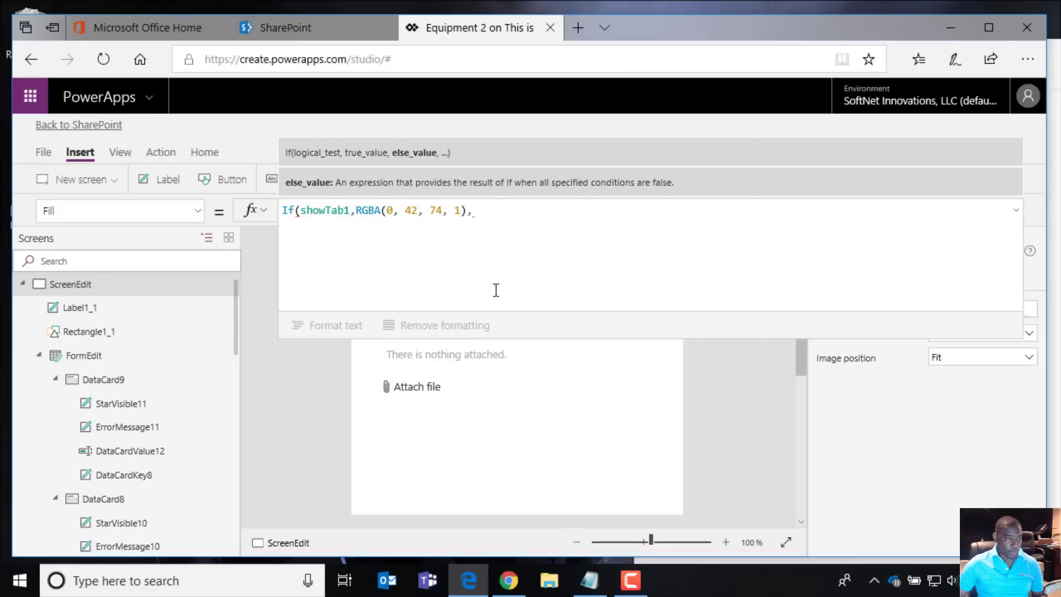
Step: Complete the ScreenEdit If formula with the lite colour RGBA(204, 204, 204, 1) from the notes as its else value and collapse the formula area
left_click(589, 580)
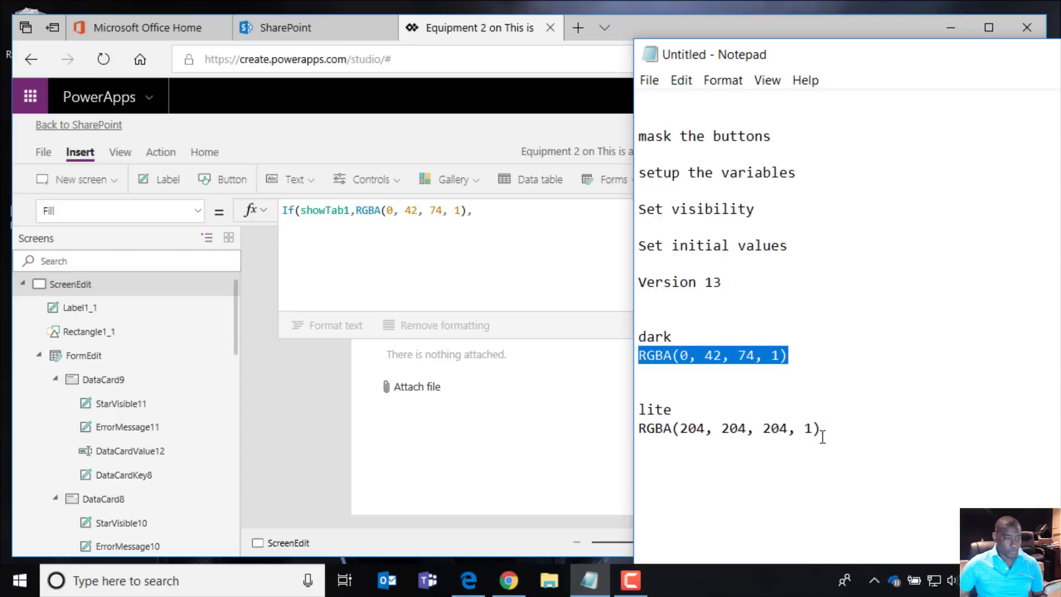
left_click_drag(823, 437, 604, 436)
left_click(498, 216)
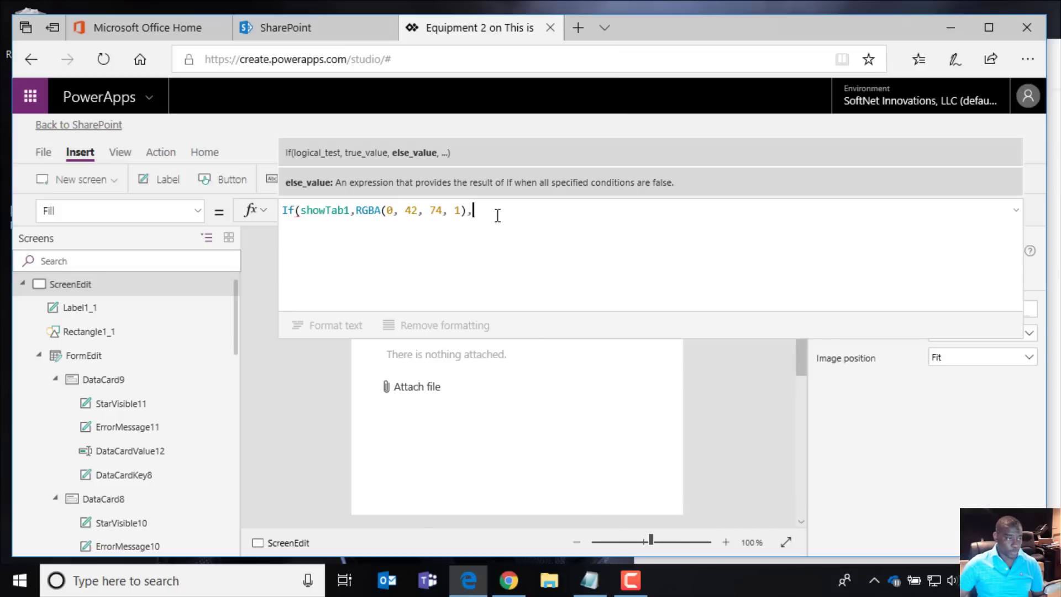
key("ctrl+v")
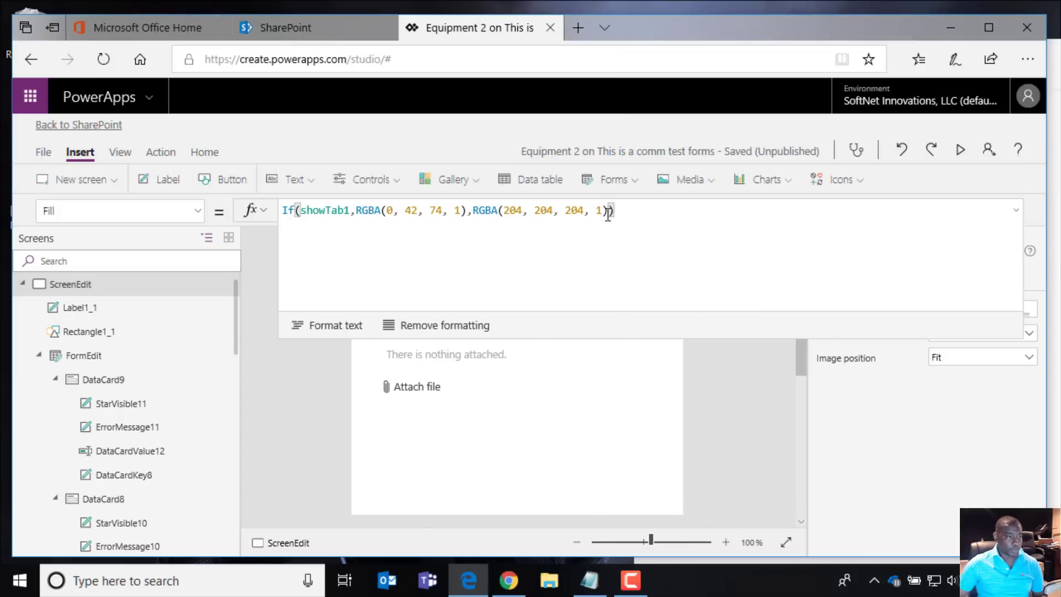
left_click_drag(628, 210, 265, 212)
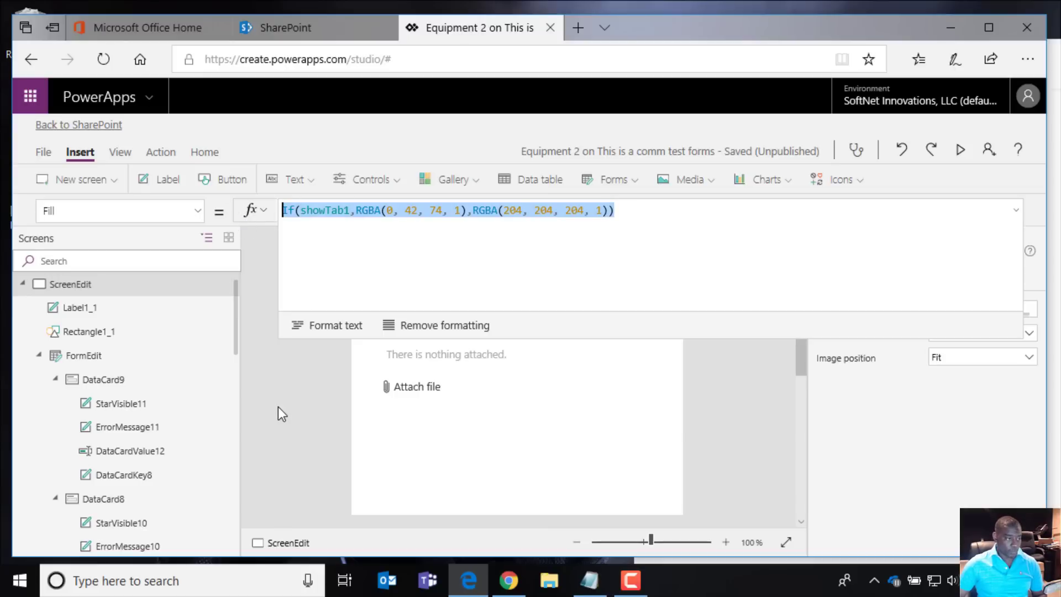
left_click(310, 392)
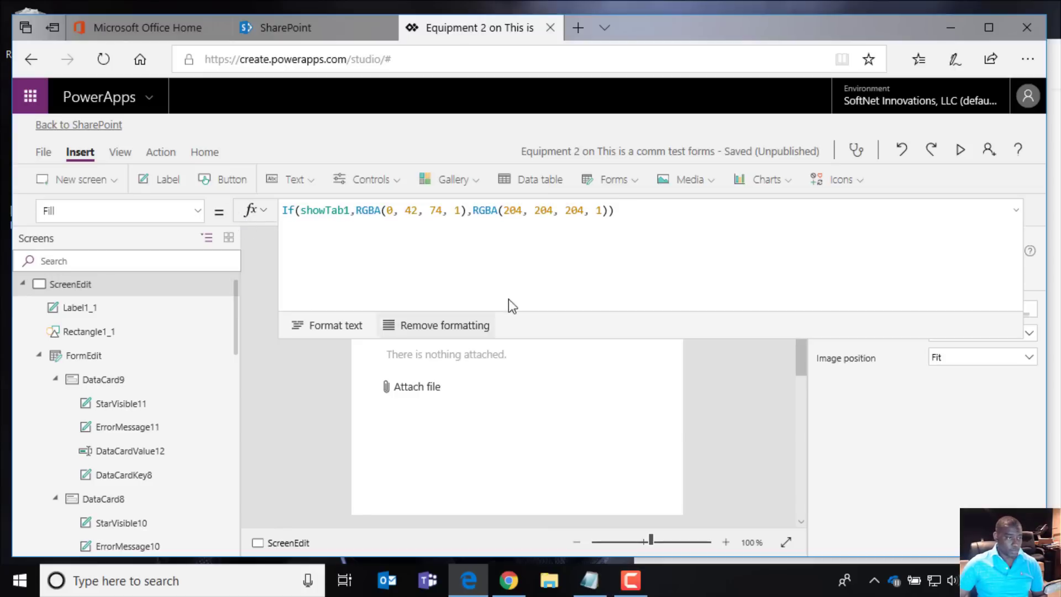
left_click(1014, 213)
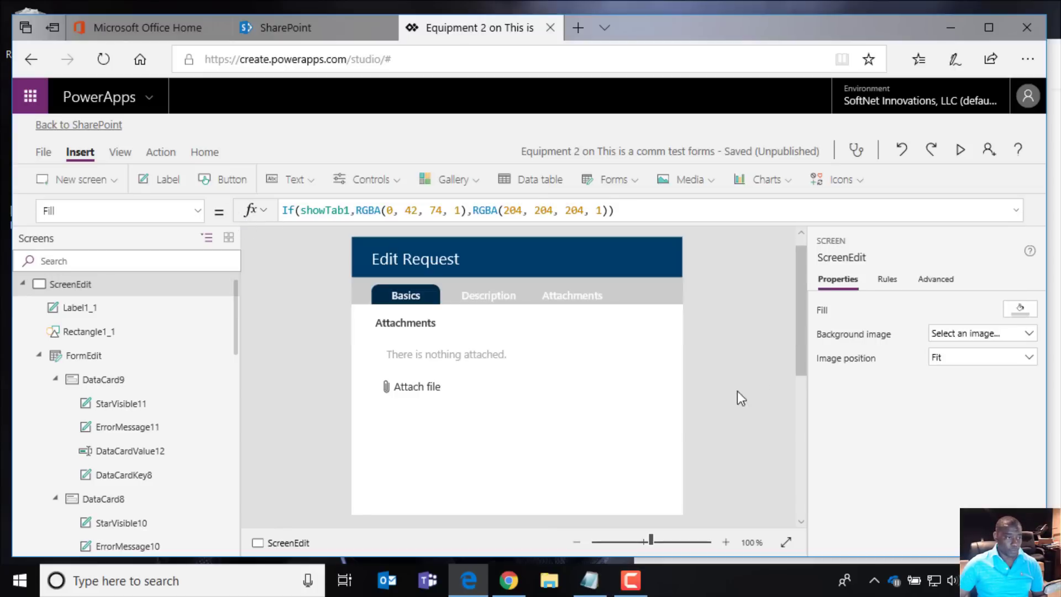
Step: Compare the fills of the Description button and the screen, and undo the last change to the ScreenEdit Fill formula
left_click(489, 297)
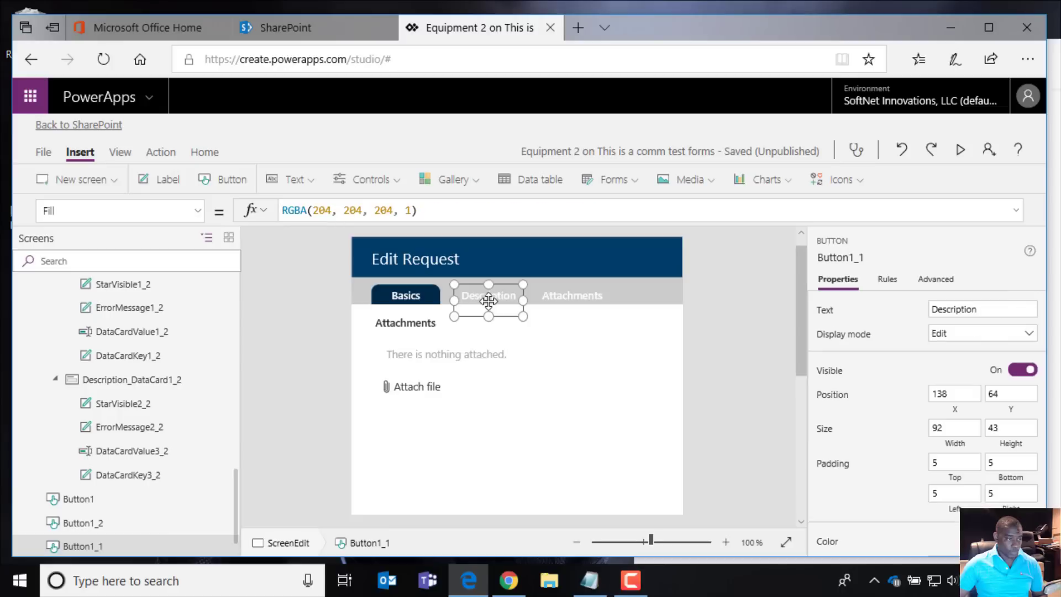
left_click(649, 290)
left_click(582, 299)
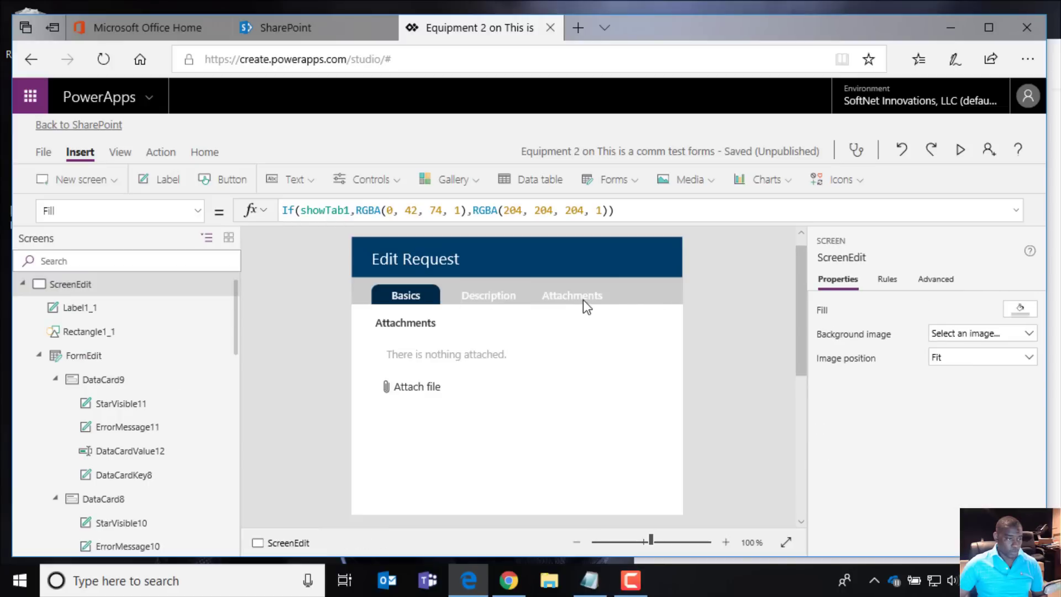
left_click(495, 301)
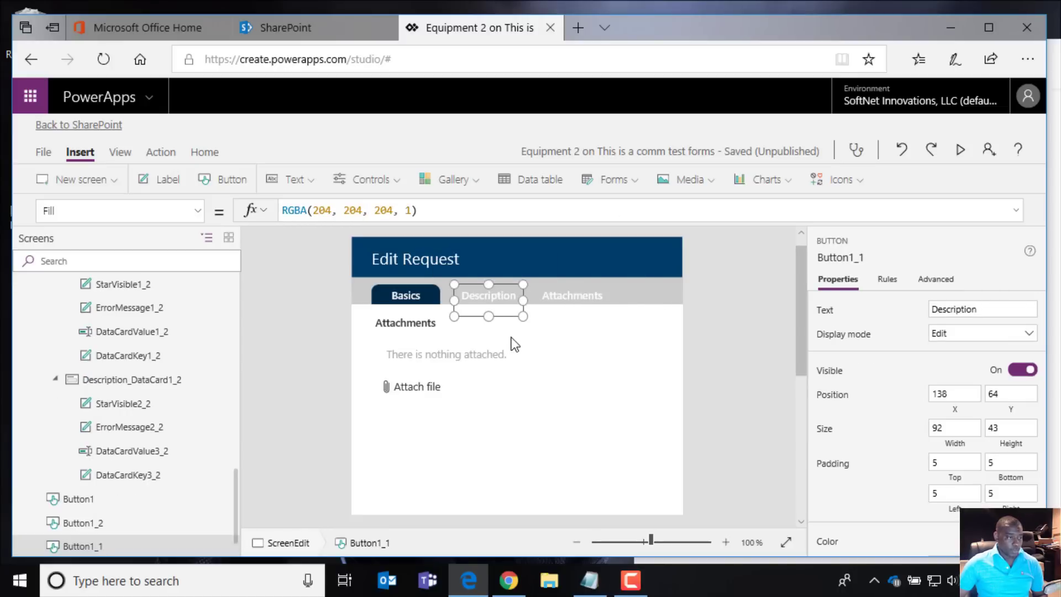
key("ctrl+z")
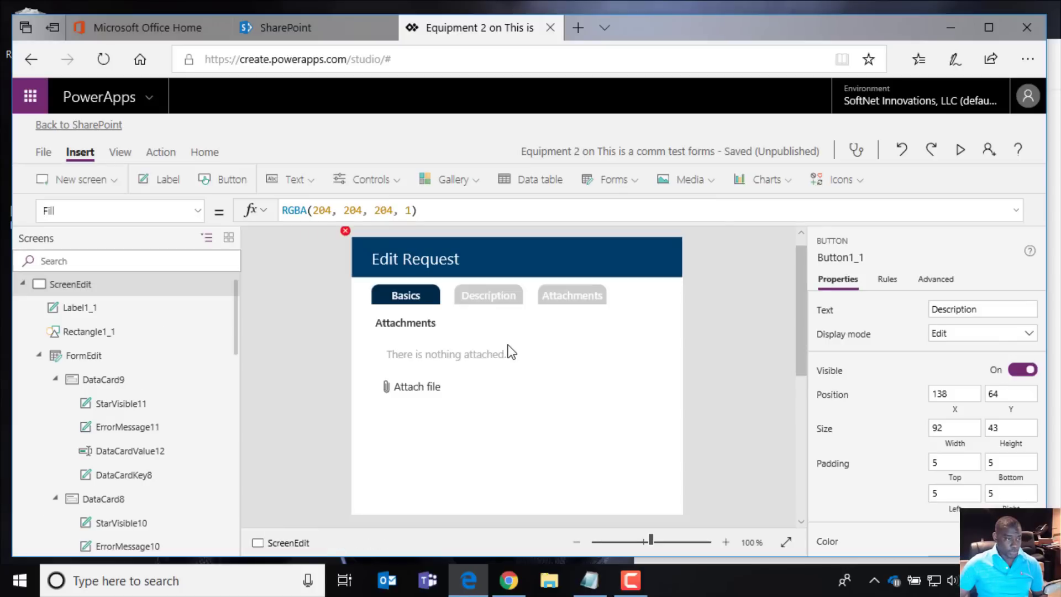
Step: Replace the Basics button's Fill value with the start of an If formula that tests showTab1
left_click(418, 304)
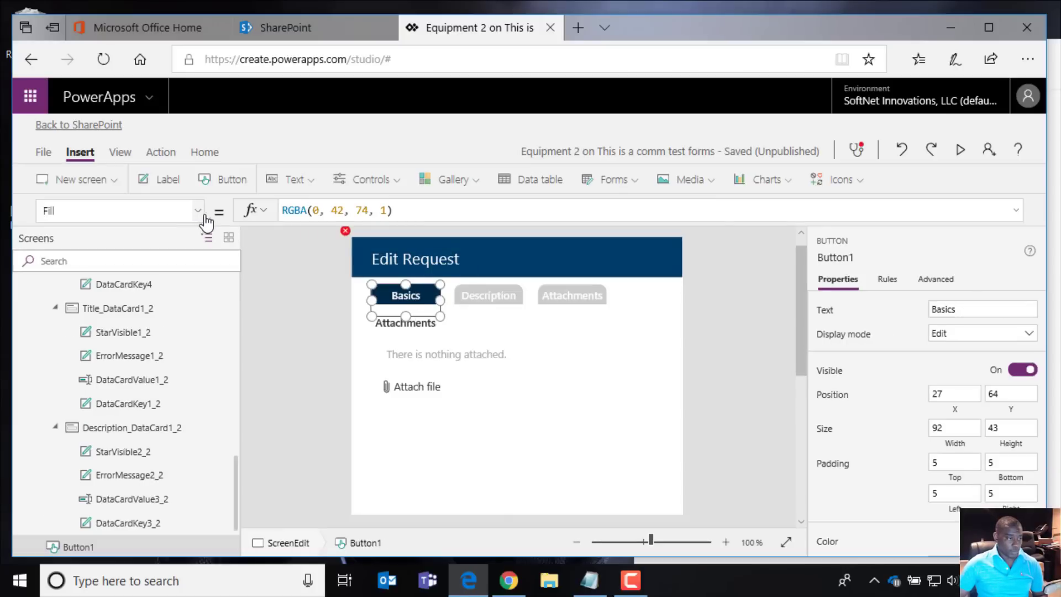
left_click(407, 213)
key("ctrl+a")
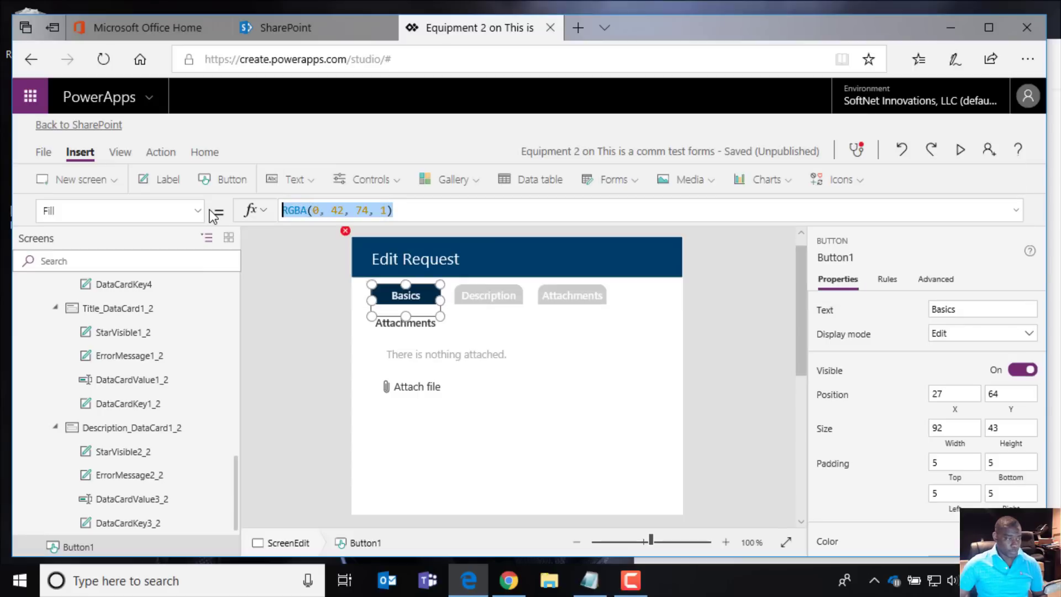
key("BackSpace")
type("If(")
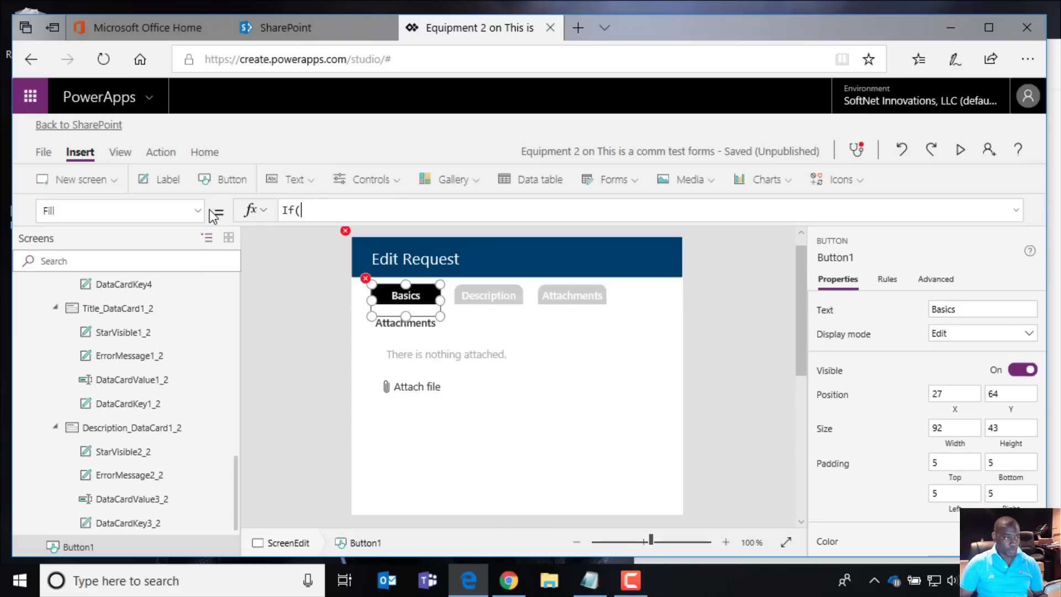
type("sh")
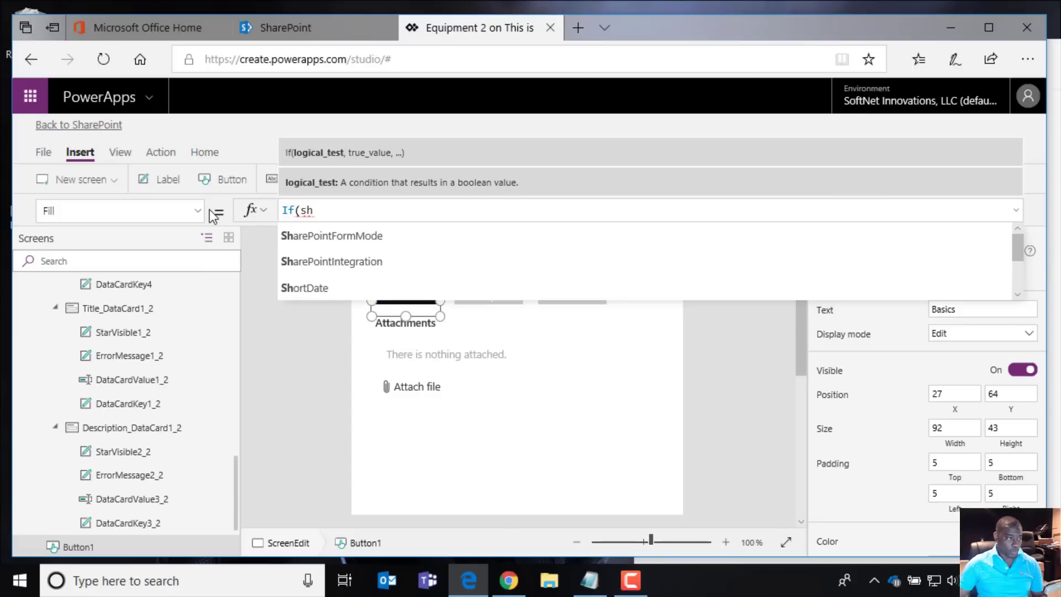
type("owt")
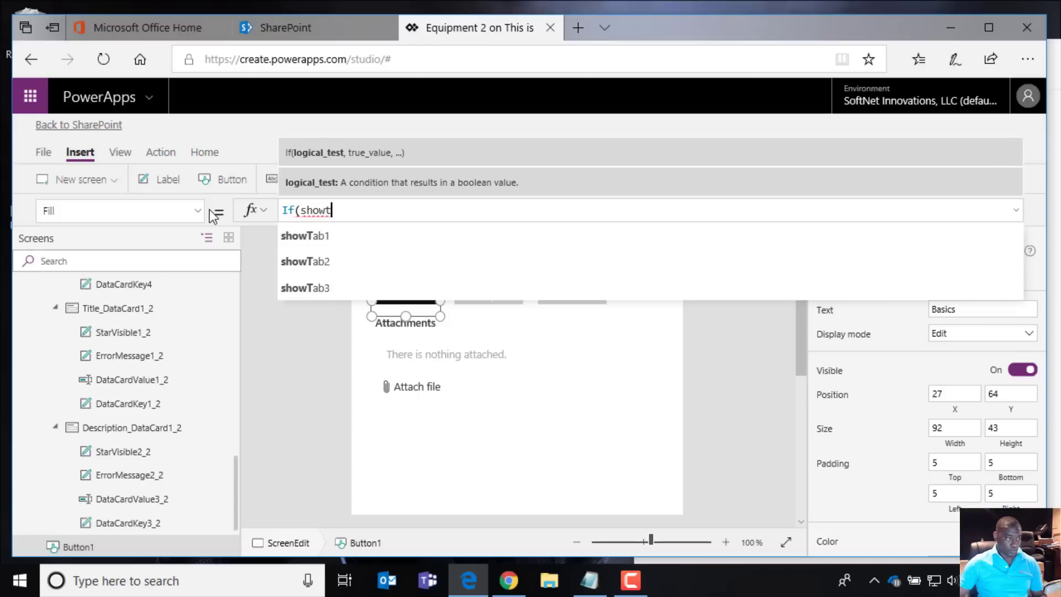
type("ab1")
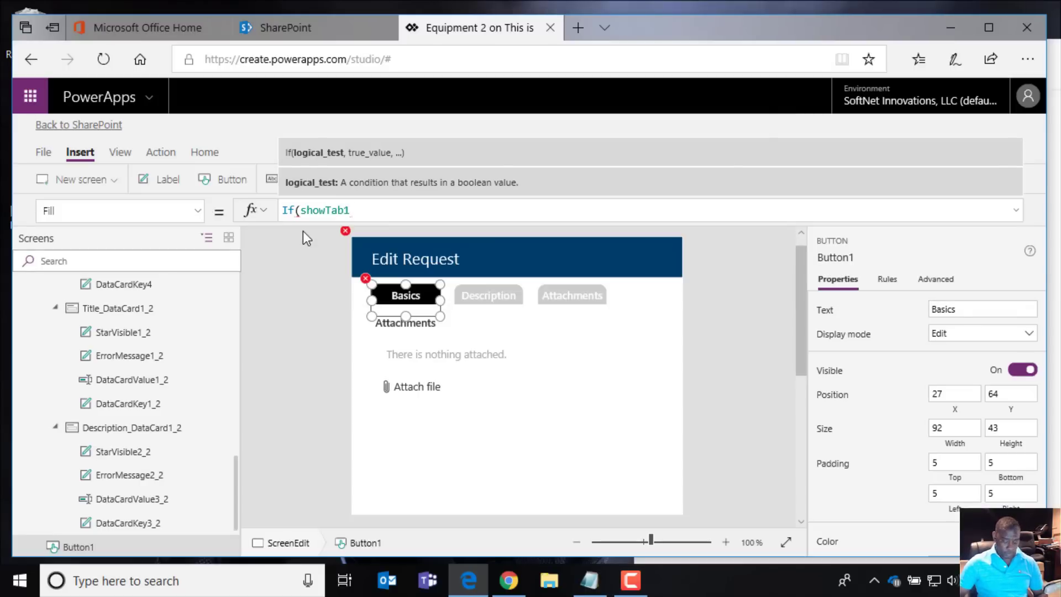
type(",")
Step: Copy the dark colour RGBA(0, 42, 74, 1) from the Notepad notes into the Basics Fill formula in PowerApps as its true value
key("alt+Tab")
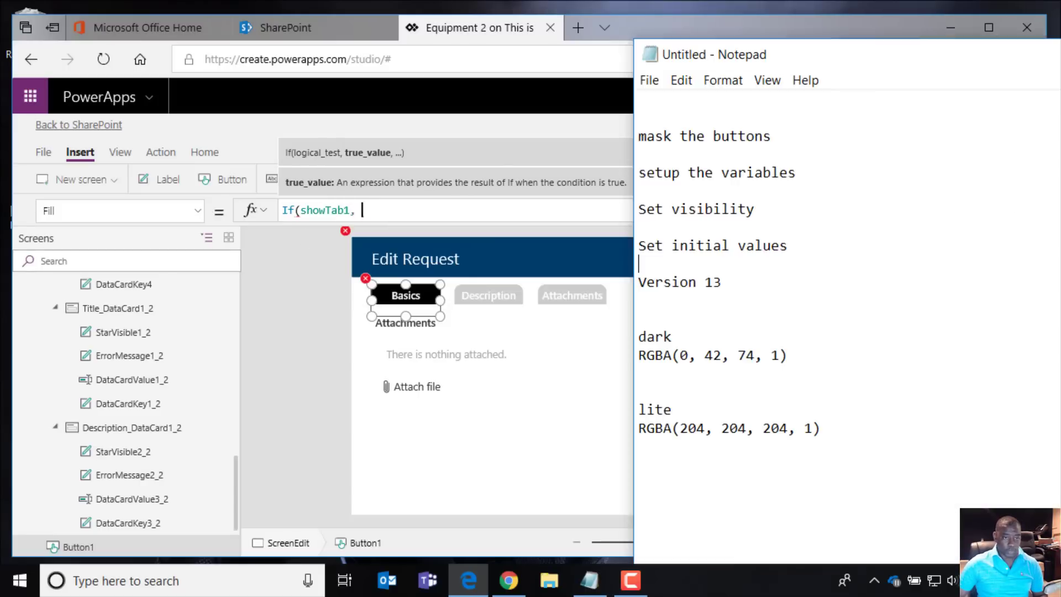
left_click_drag(775, 360, 620, 366)
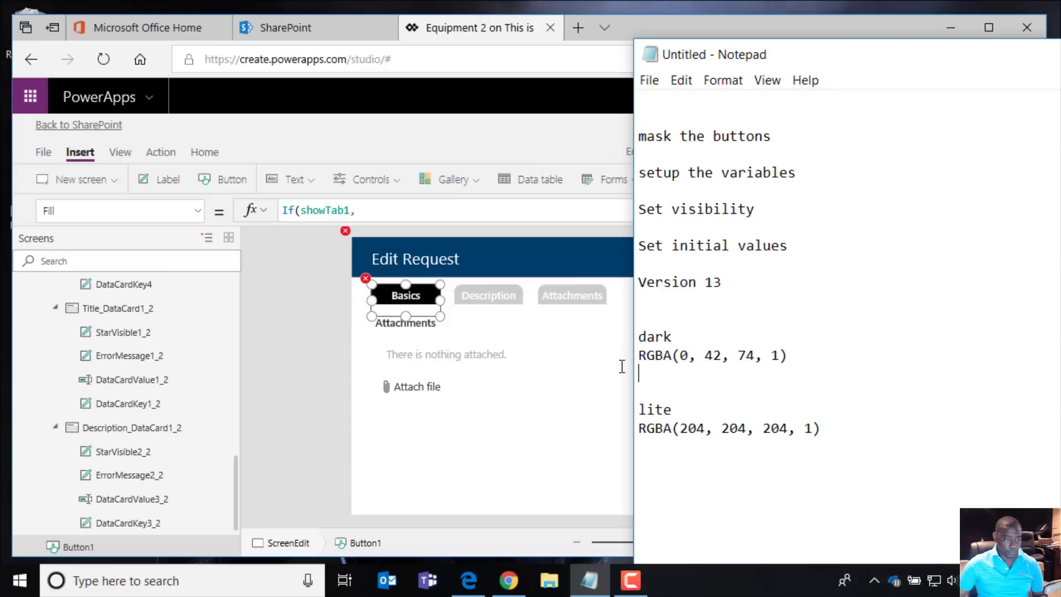
left_click_drag(795, 360, 625, 358)
key("ctrl+c")
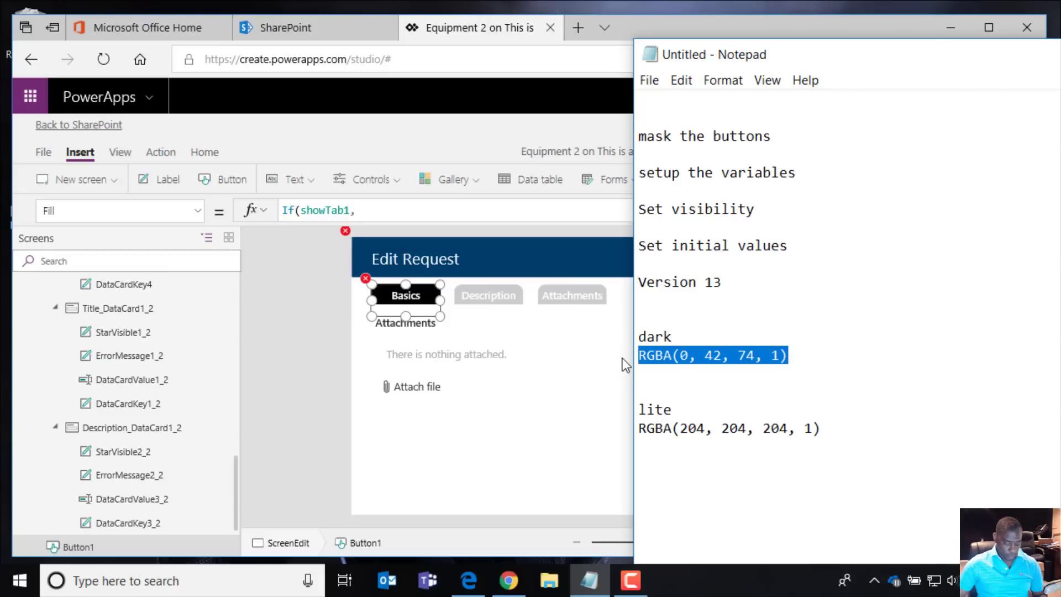
left_click(391, 213)
key("ctrl+v")
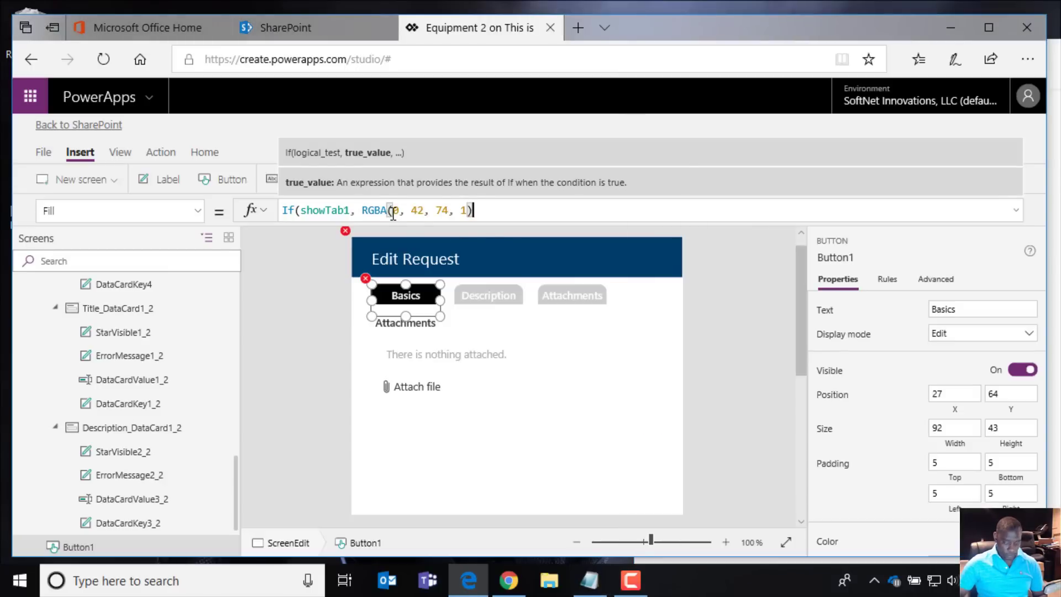
type(",")
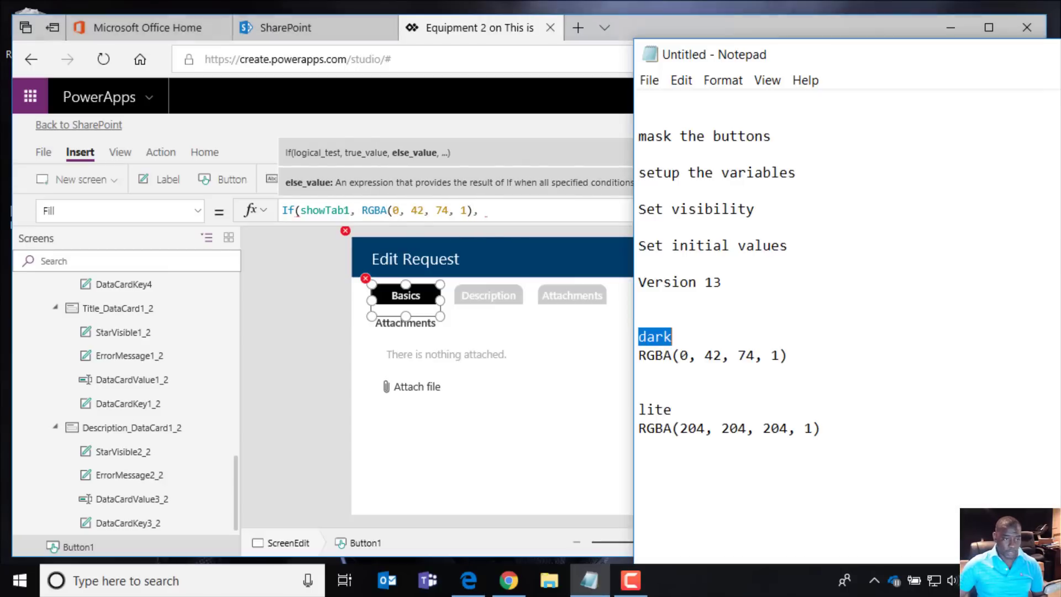
Step: Complete the Basics Fill formula in PowerApps with the lite colour RGBA(204, 204, 204, 1) from the Notepad notes as its else value
key("alt+Tab")
left_click_drag(832, 434, 622, 437)
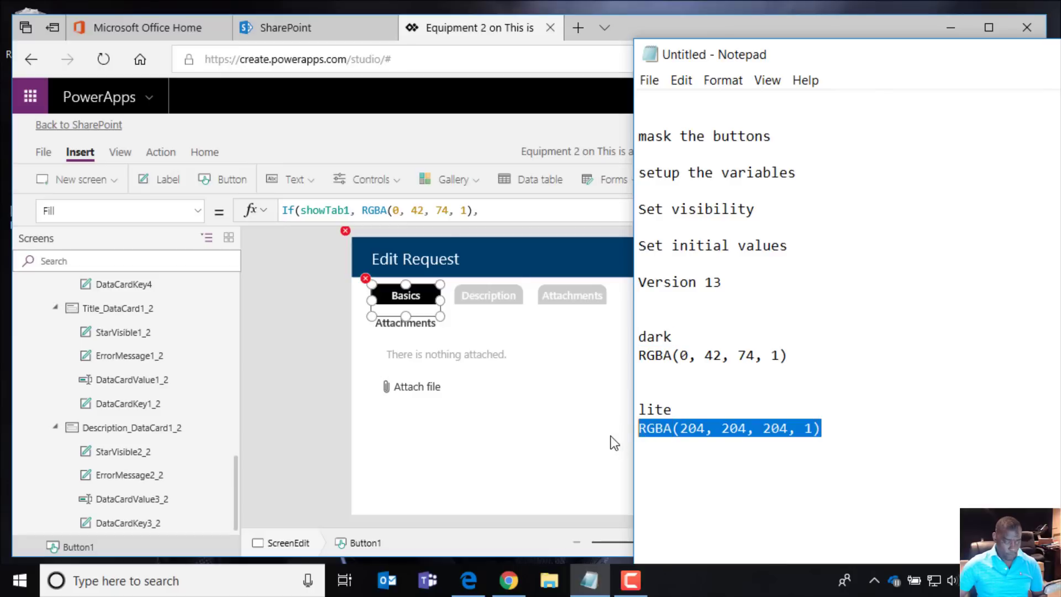
key("ctrl+c")
left_click(499, 210)
key("ctrl+v")
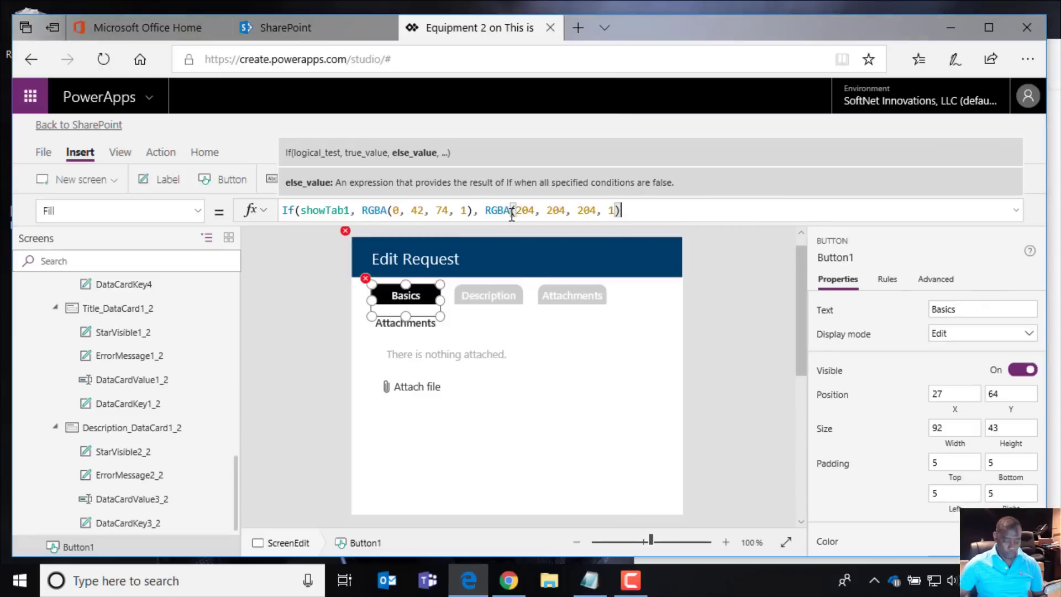
type(")")
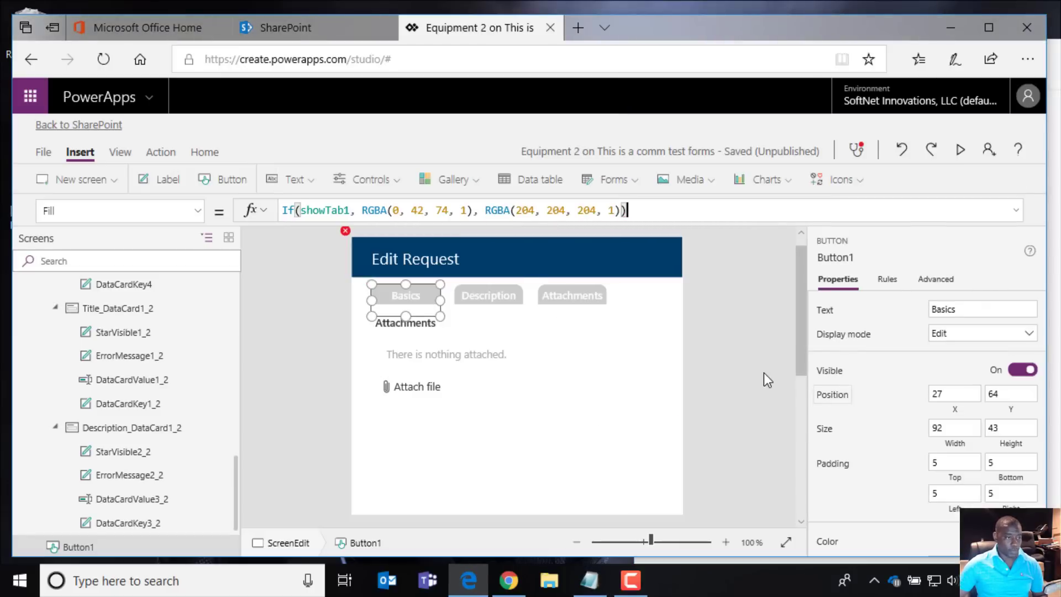
Step: Deselect the Basics button and test its fill by activating the Description and Basics tabs in turn
left_click(681, 374)
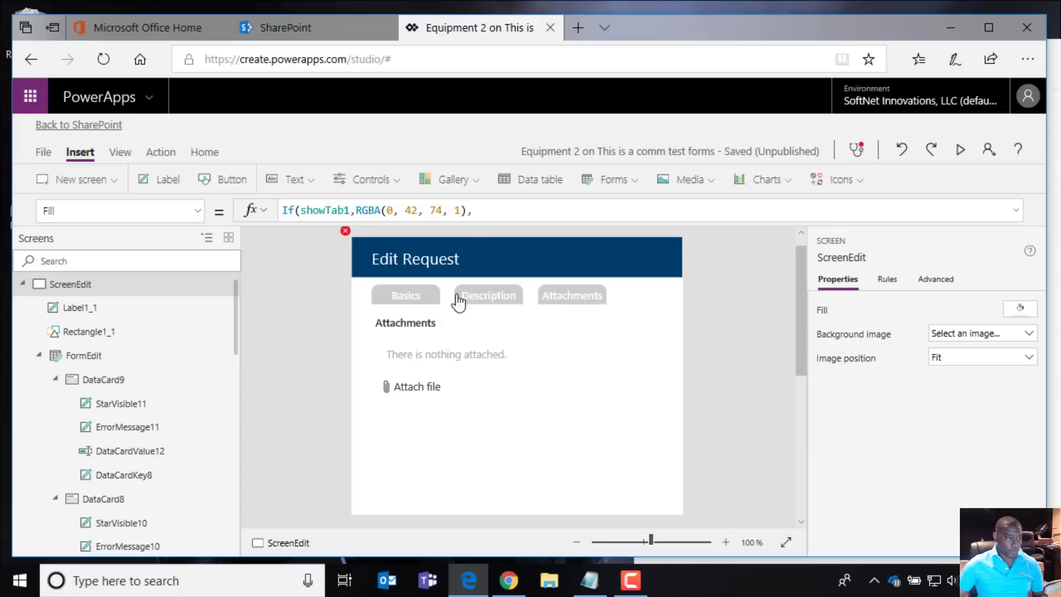
left_click(485, 299, "alt")
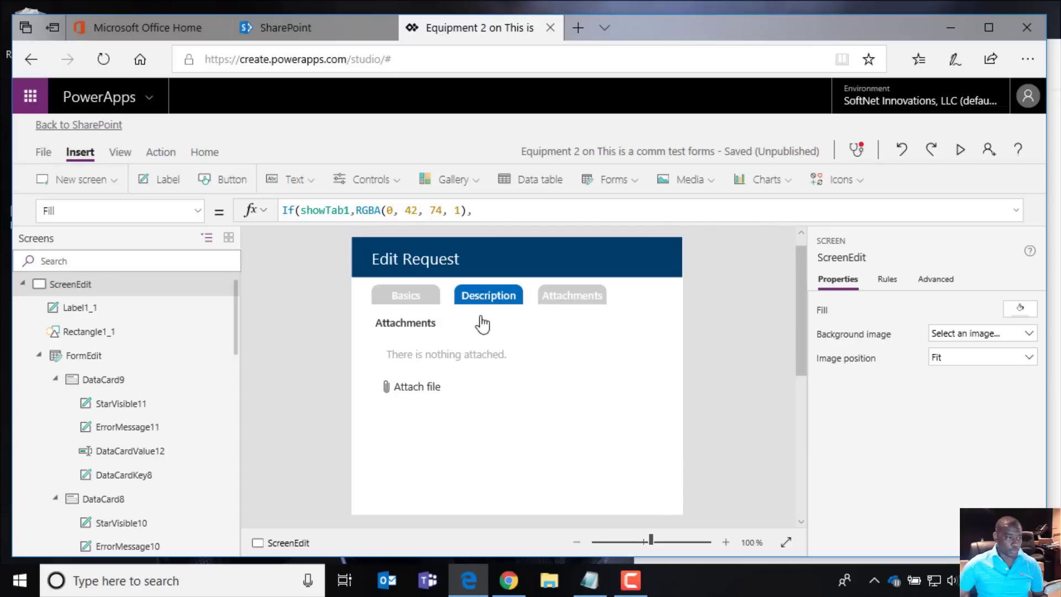
left_click(419, 301, "alt")
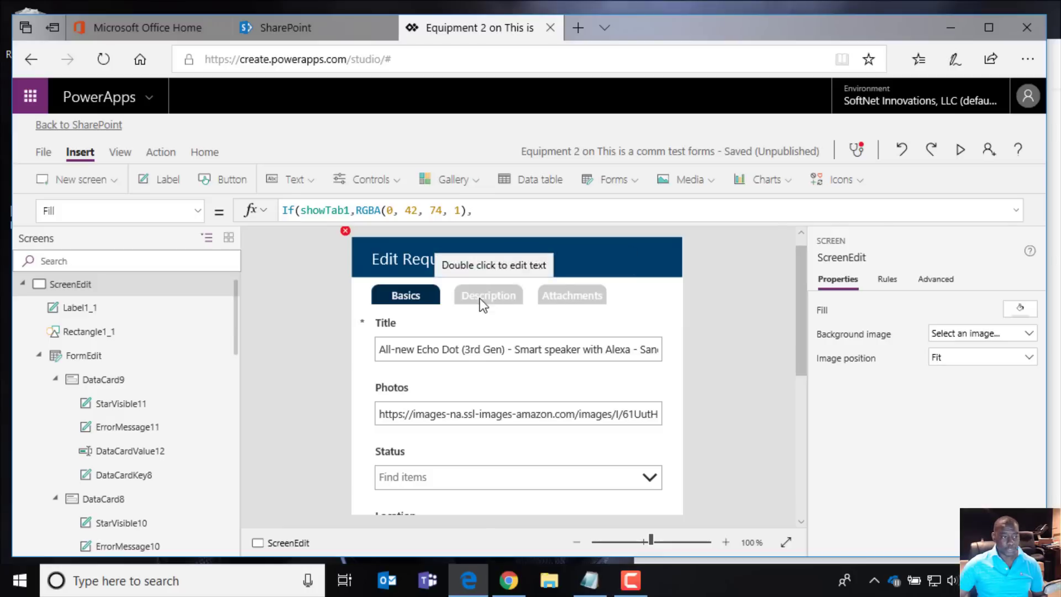
Step: Copy the Basics button's Fill formula to the Description button's Fill and change its condition to showTab2
left_click(427, 304)
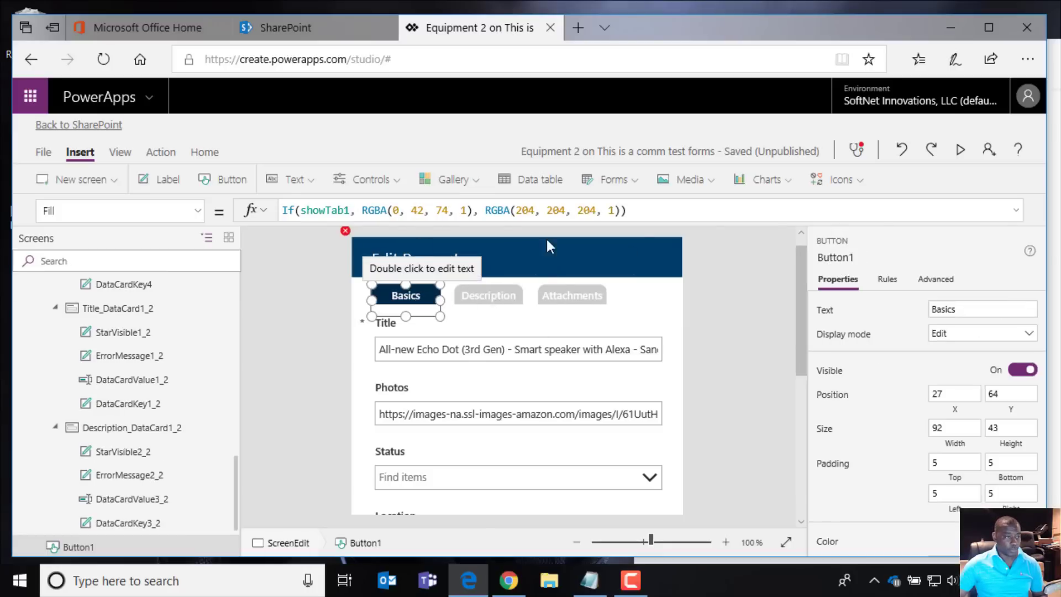
left_click_drag(658, 210, 260, 218)
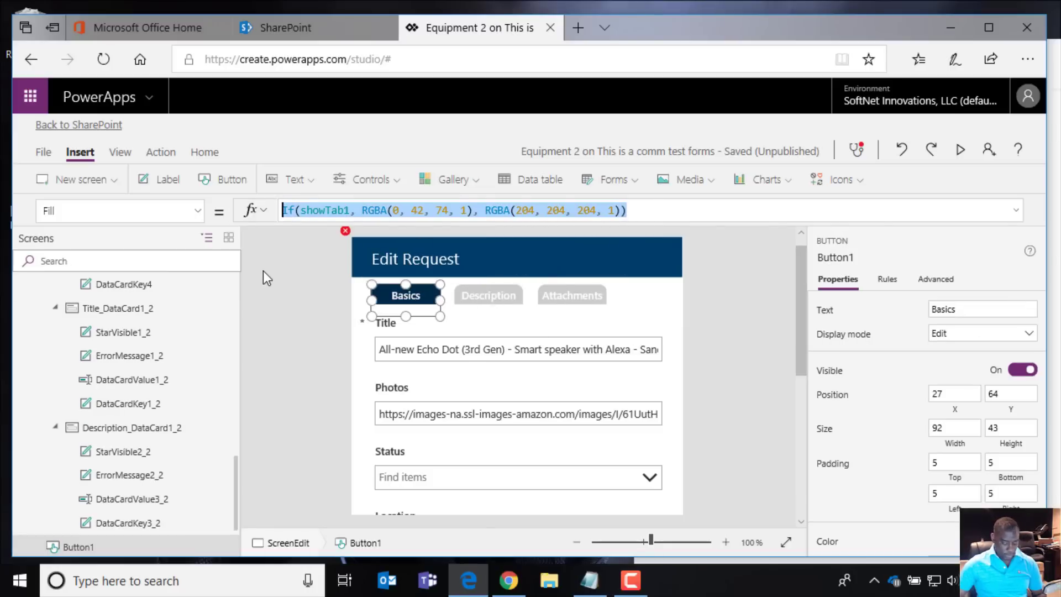
left_click(499, 305)
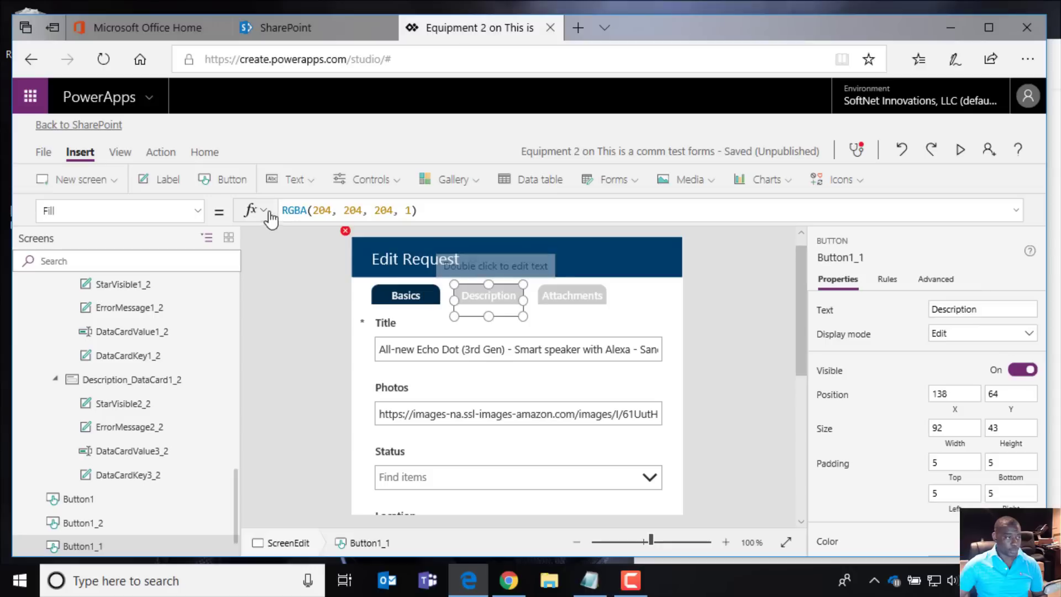
left_click_drag(442, 210, 226, 207)
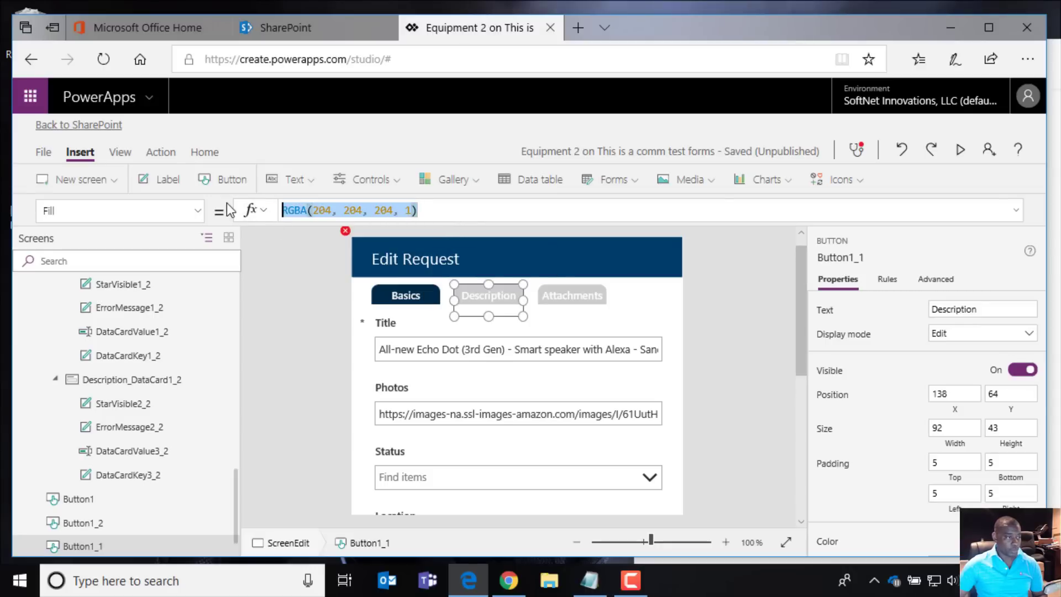
key("ctrl+v")
left_click(352, 211)
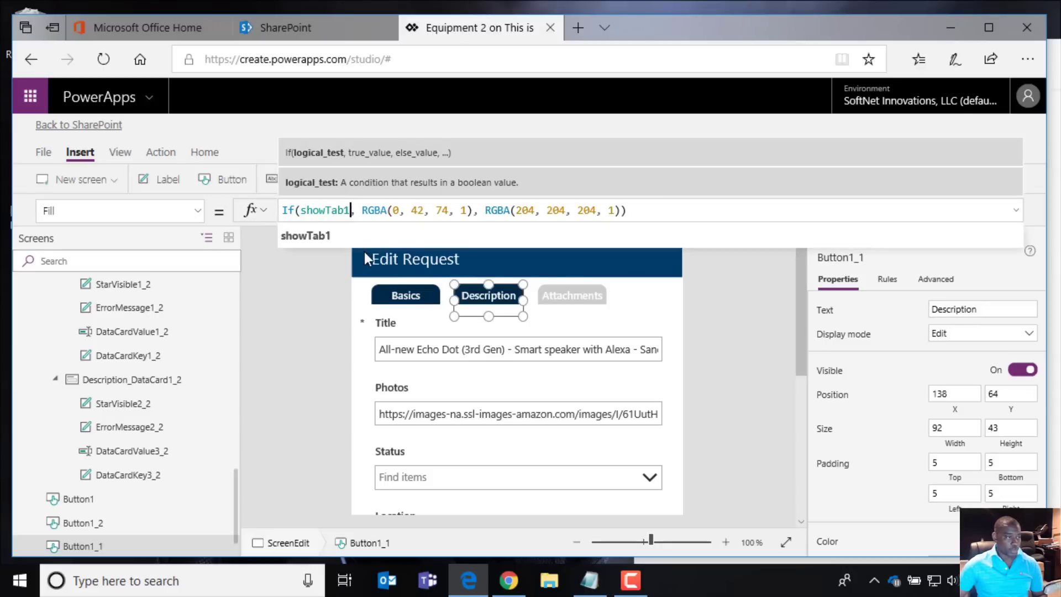
key("BackSpace")
type("2")
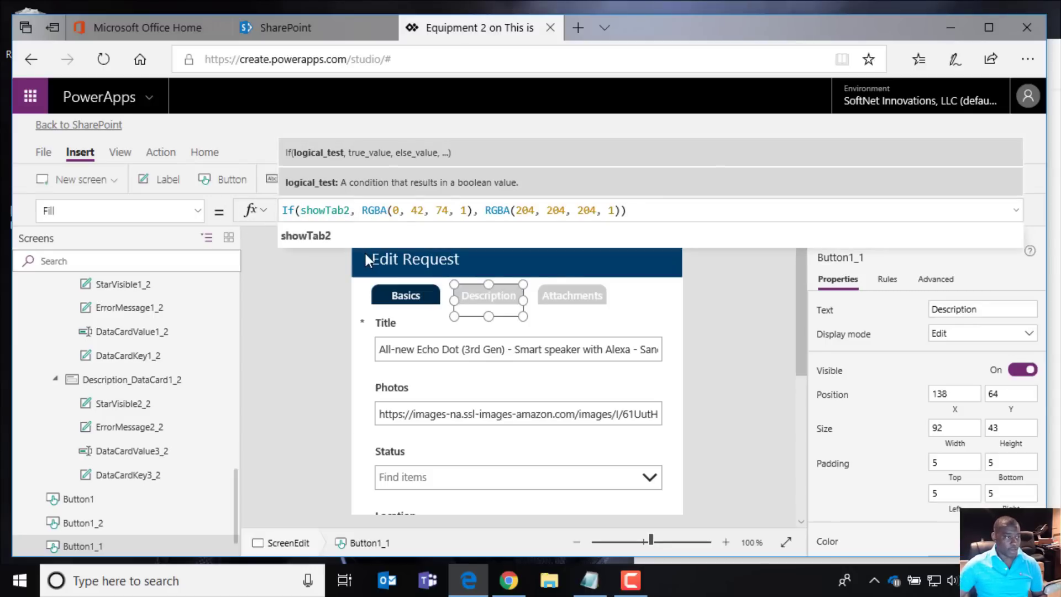
Step: Set the Attachments button's Fill to the copied If formula and change its condition to showTab3
left_click(578, 291)
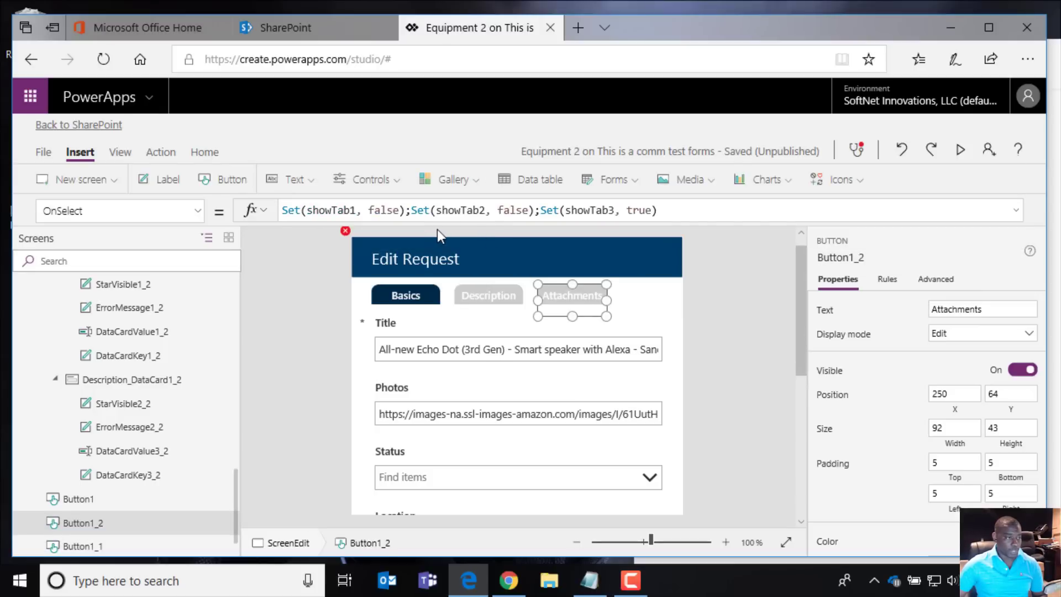
left_click(190, 210)
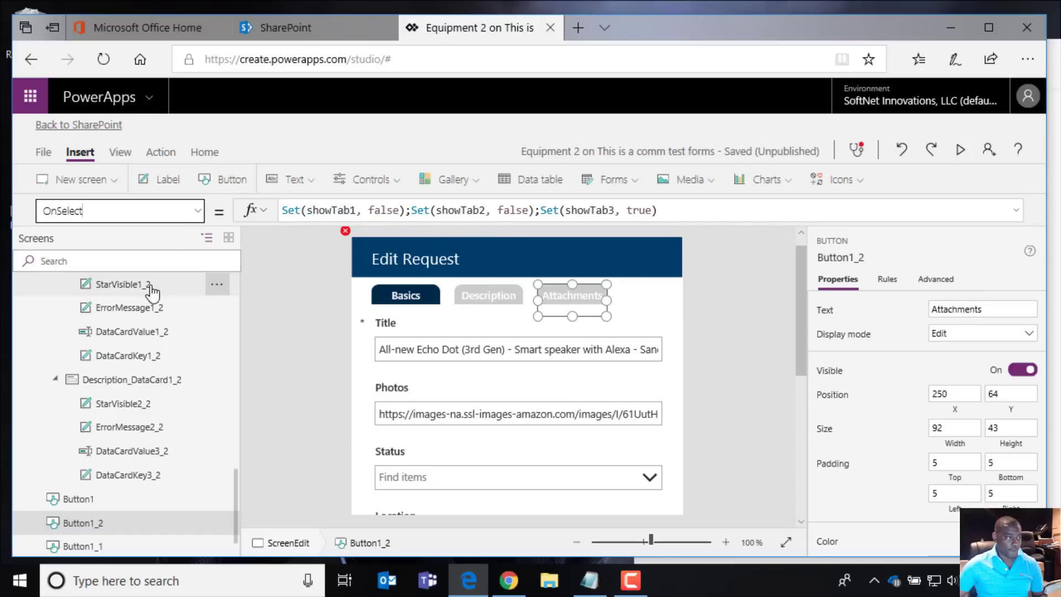
left_click(197, 211)
left_click_drag(210, 357, 196, 326)
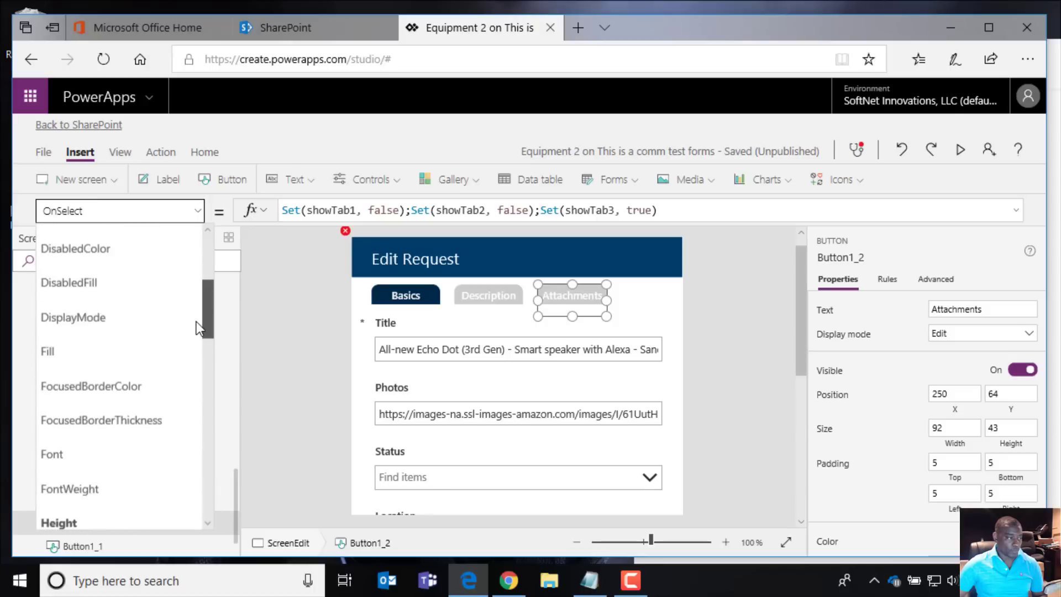
left_click(153, 350)
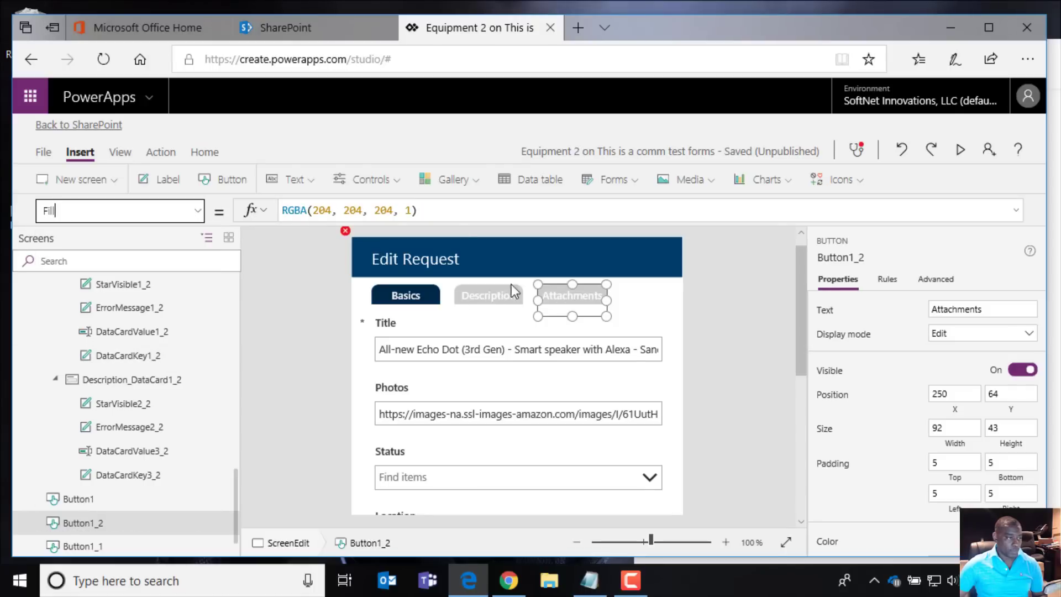
left_click(443, 212)
key("ctrl+a")
key("ctrl+v")
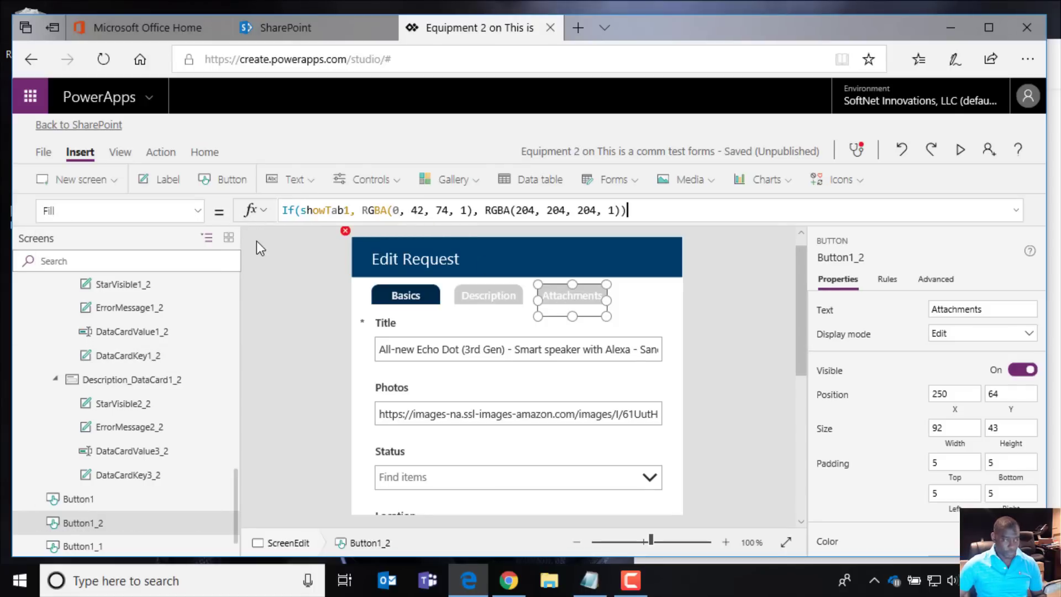
left_click(350, 211)
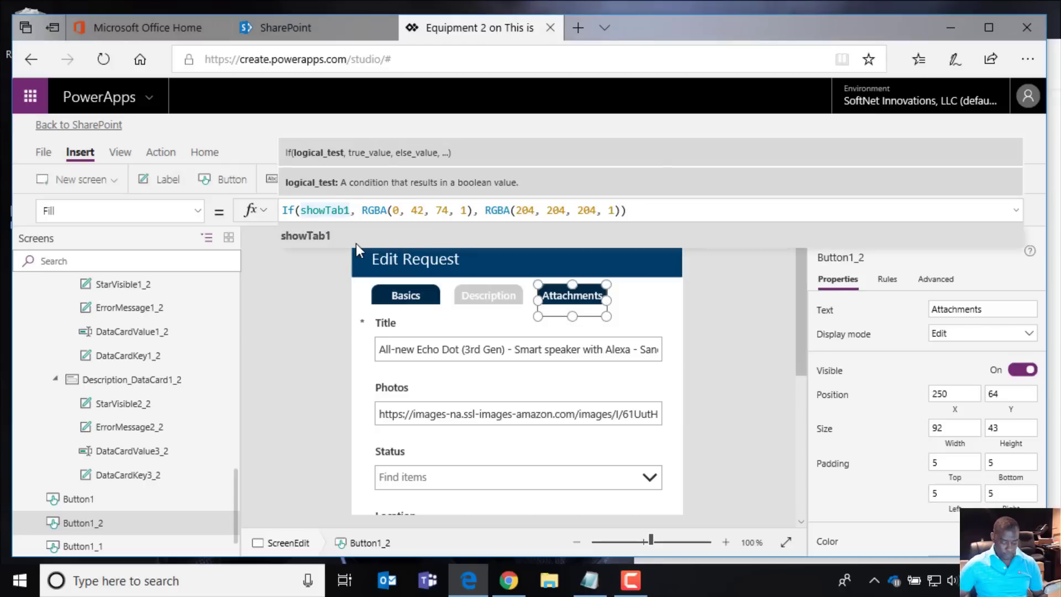
key("BackSpace")
type("3")
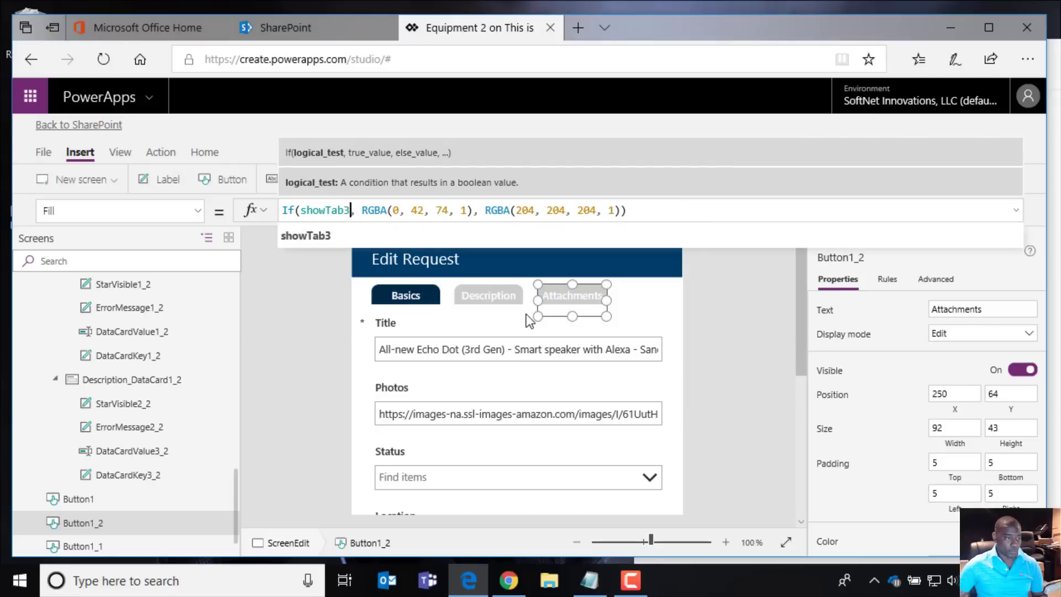
Step: Test the tab fills by activating Description, Attachments and Basics in turn, and return from the Save page to the form editor
left_click(519, 294)
left_click(519, 294)
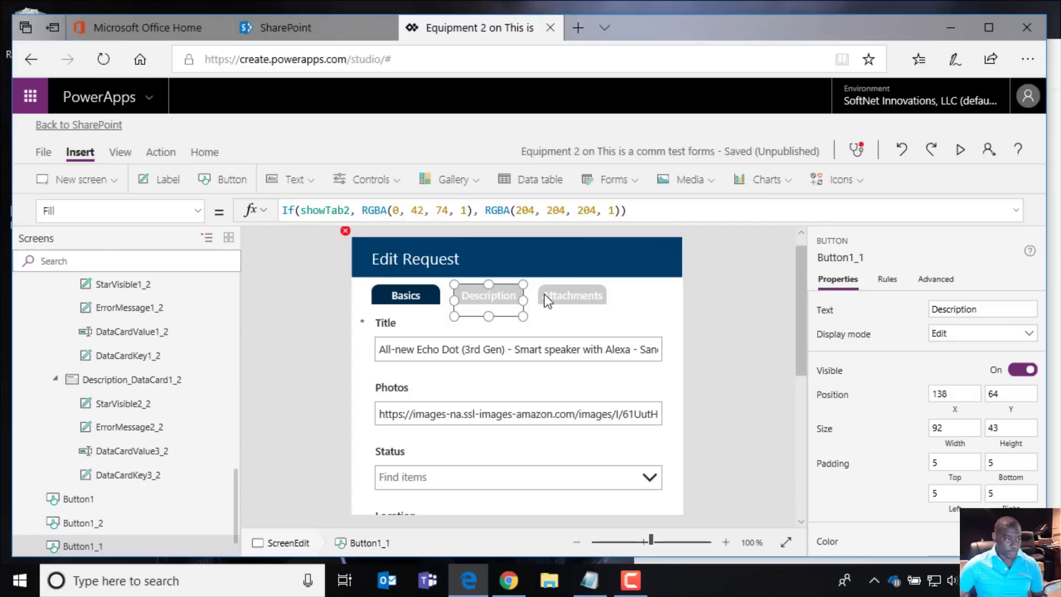
key("alt")
left_click(507, 305)
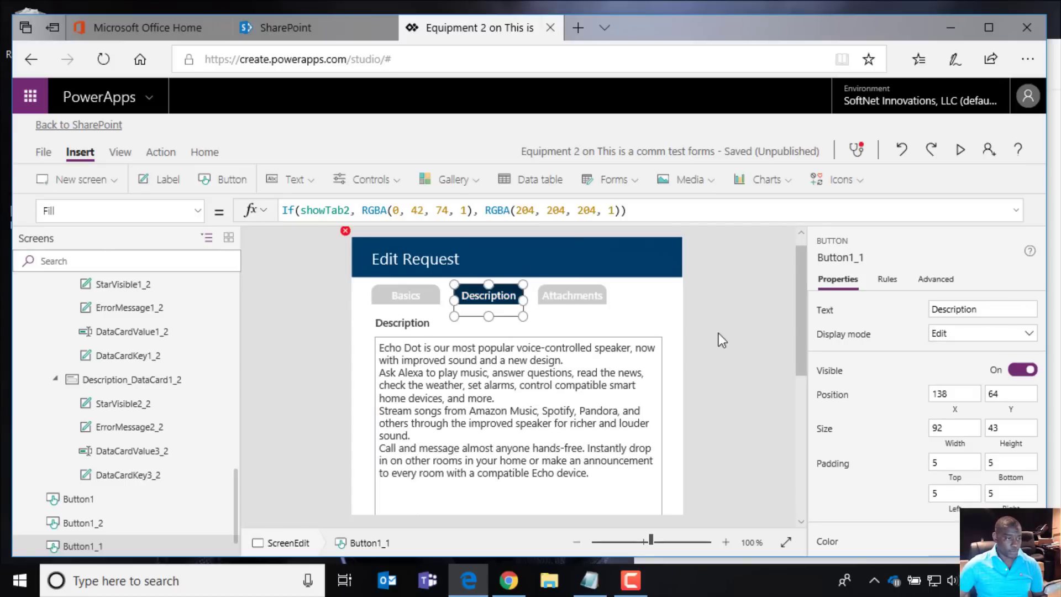
left_click(587, 301)
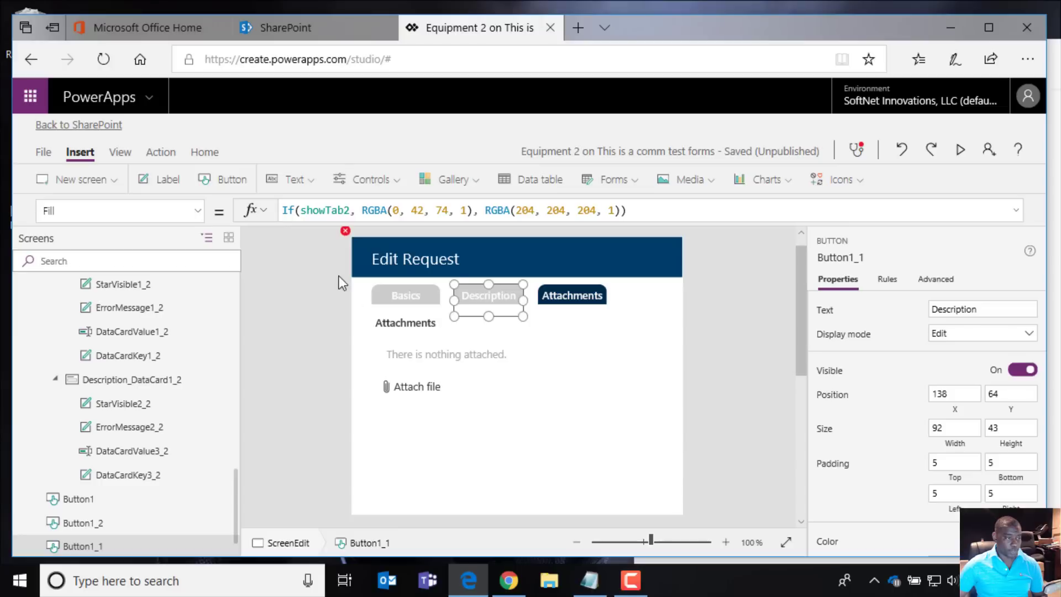
left_click(396, 299)
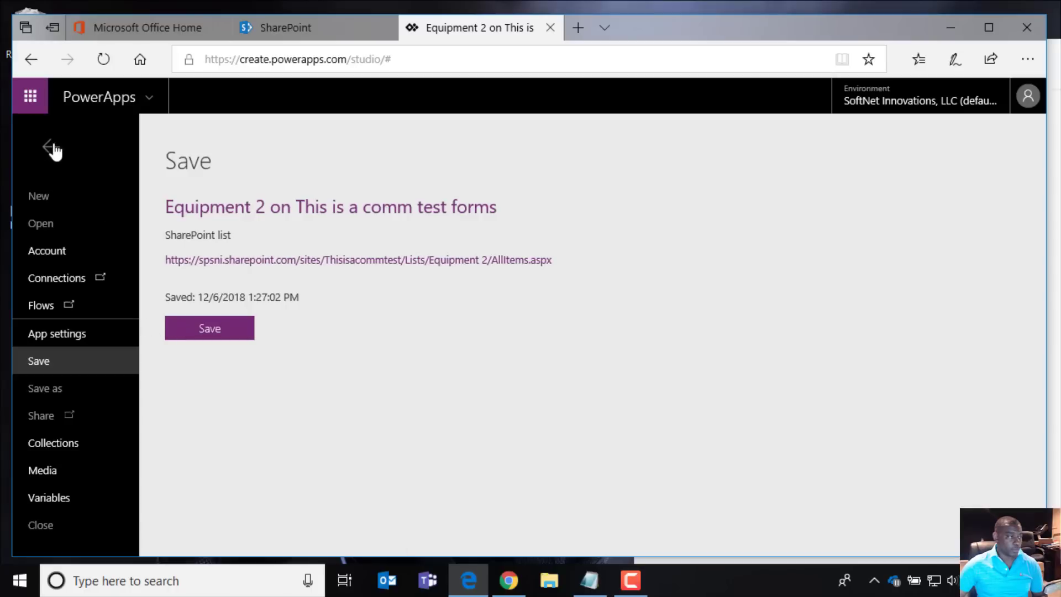
left_click(49, 147)
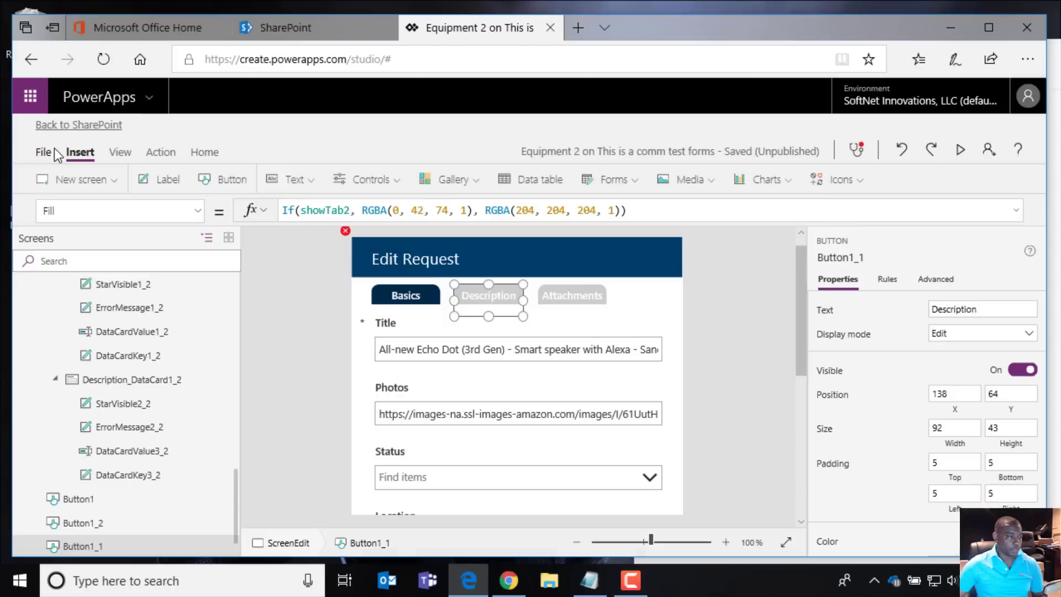
Step: Open the formula errors reported on ScreenEdit, clear the screen's Fill formula, and close the error list
scroll(343, 265, "up", 1)
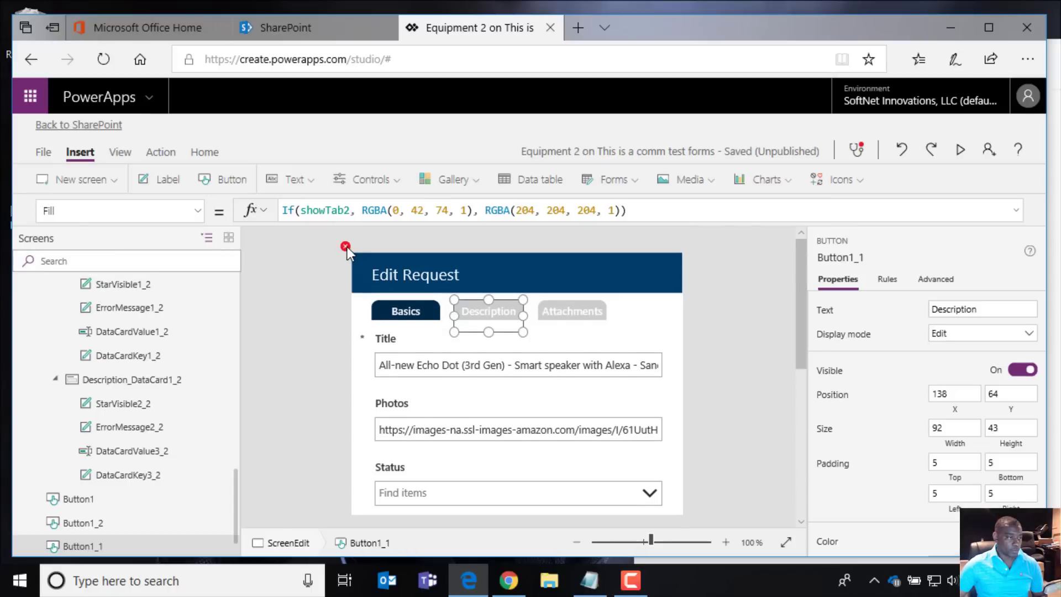
left_click(345, 246)
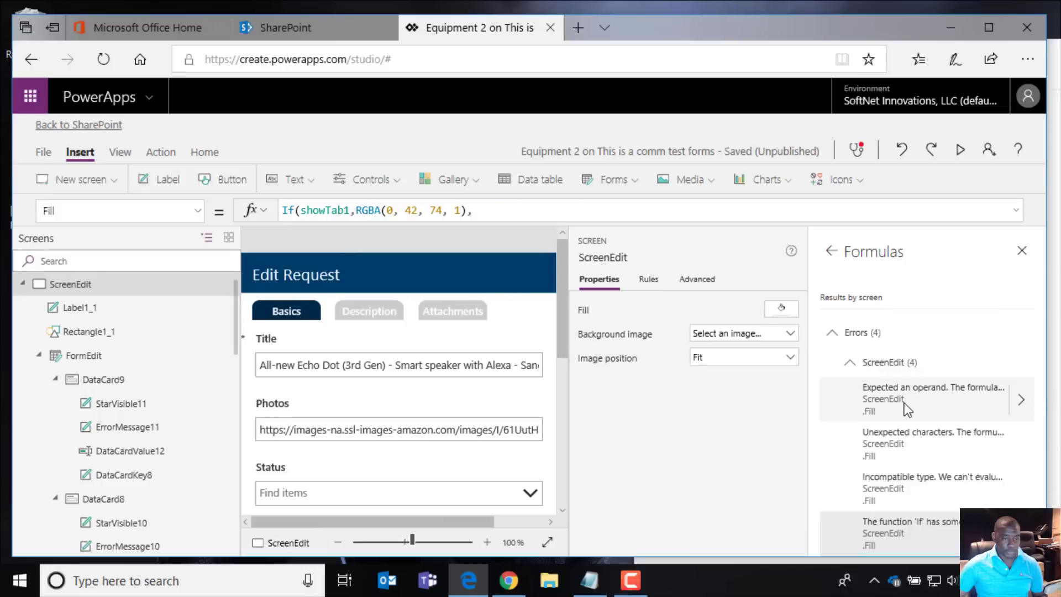
left_click(923, 407)
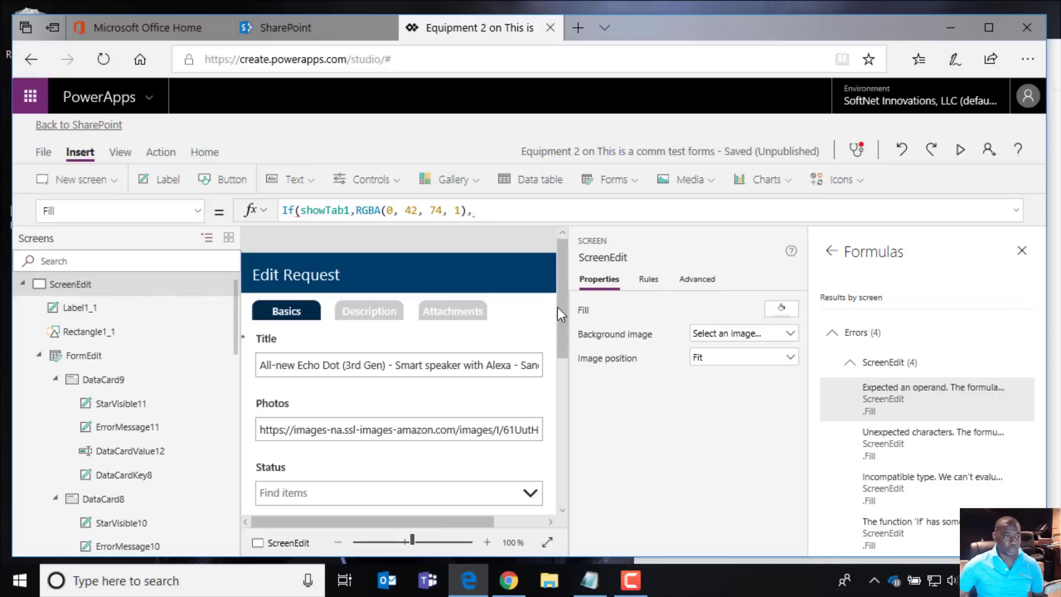
key("ctrl+a")
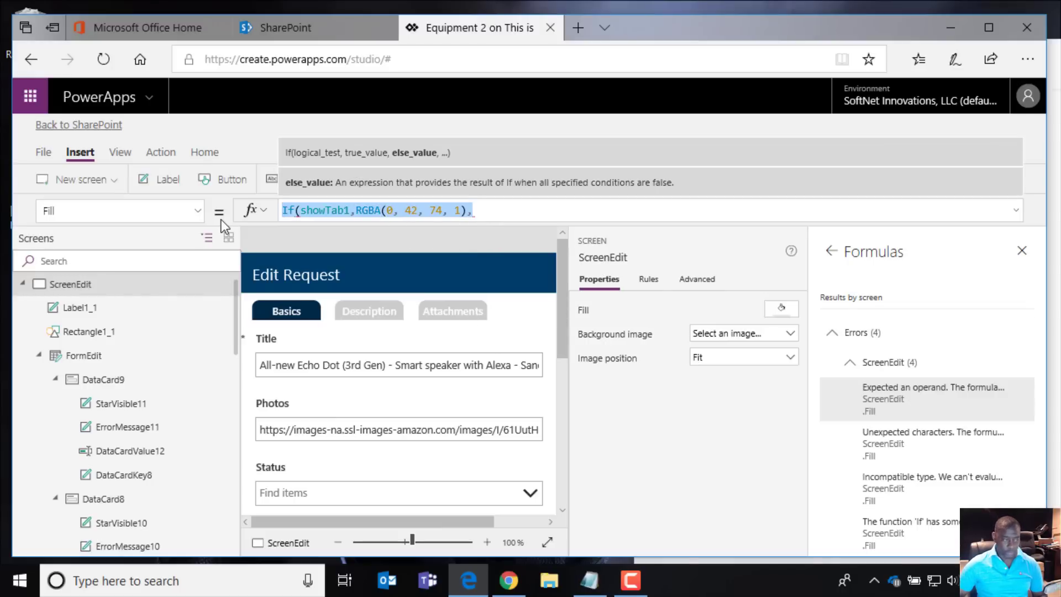
key("BackSpace")
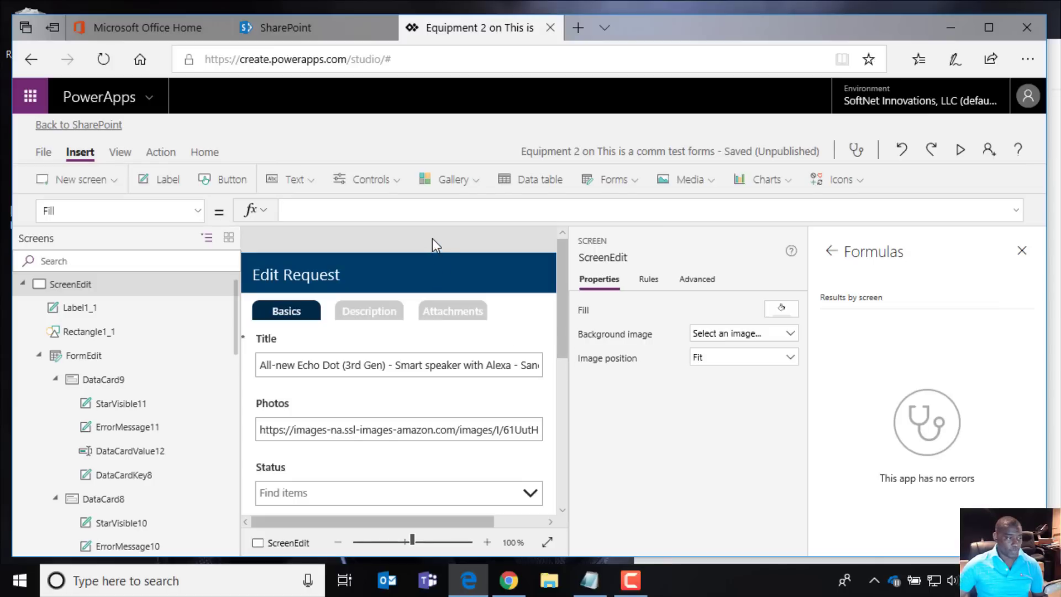
left_click(1023, 251)
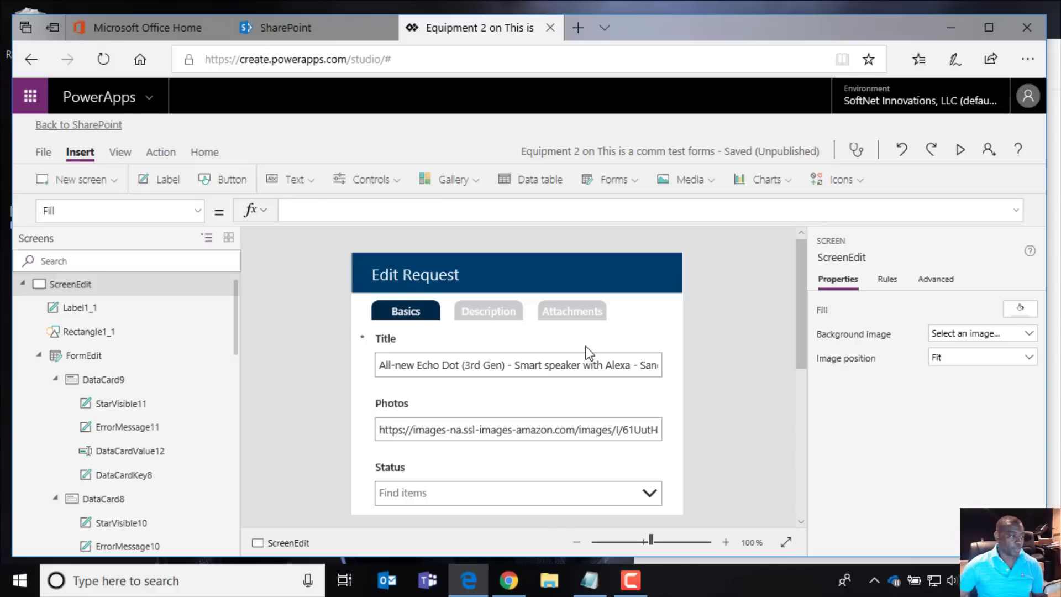
Step: Publish the saved Equipment 2 form to SharePoint
left_click(44, 154)
left_click(216, 333)
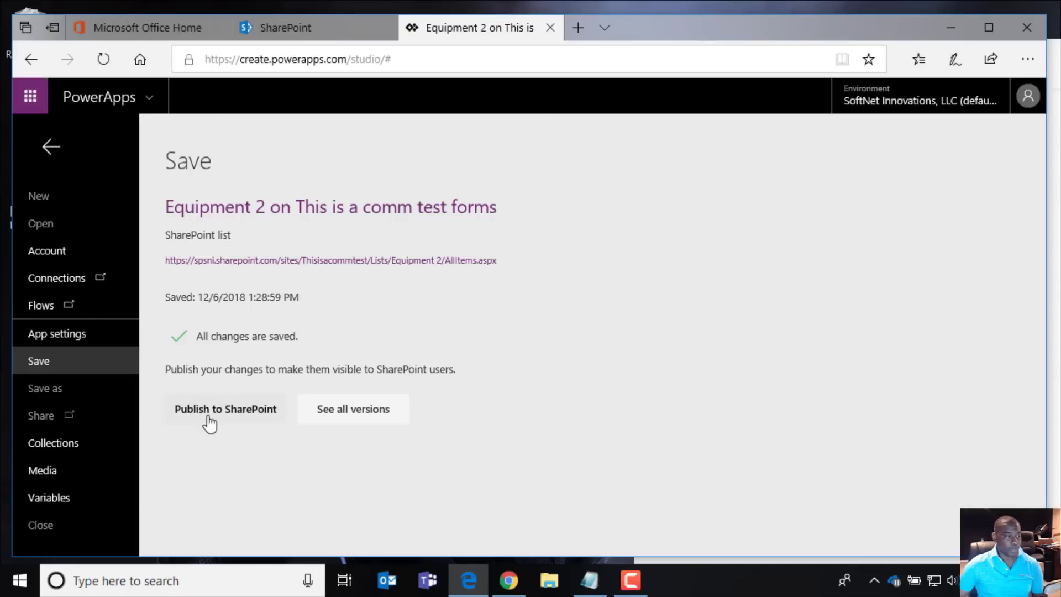
left_click(209, 420)
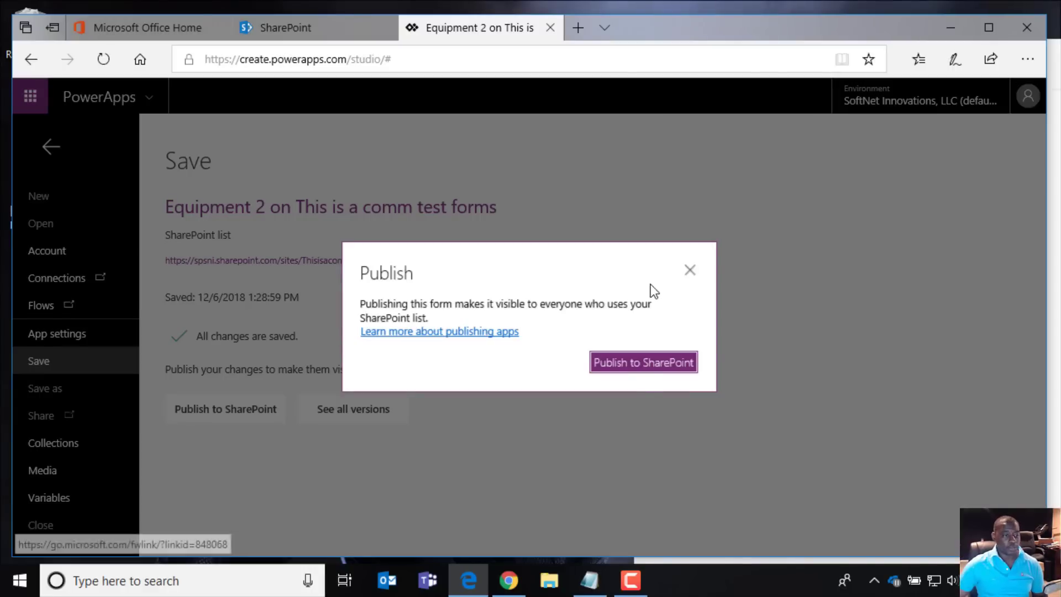
left_click(650, 368)
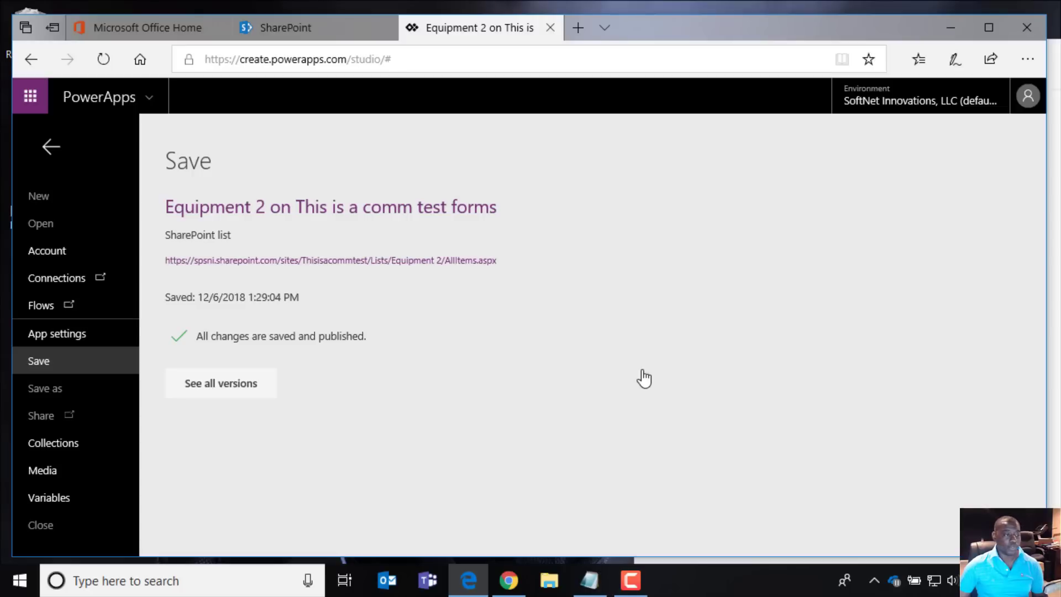
Step: Switch to SharePoint, open the Equipment 2 list on the This is a comm test site, and reload the page
left_click(314, 28)
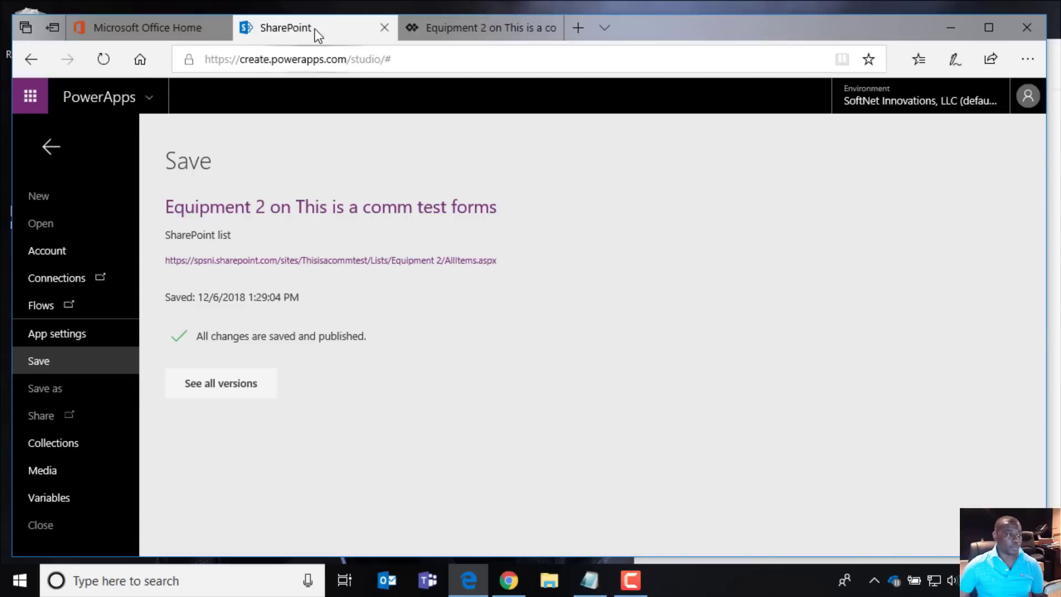
left_click(87, 422)
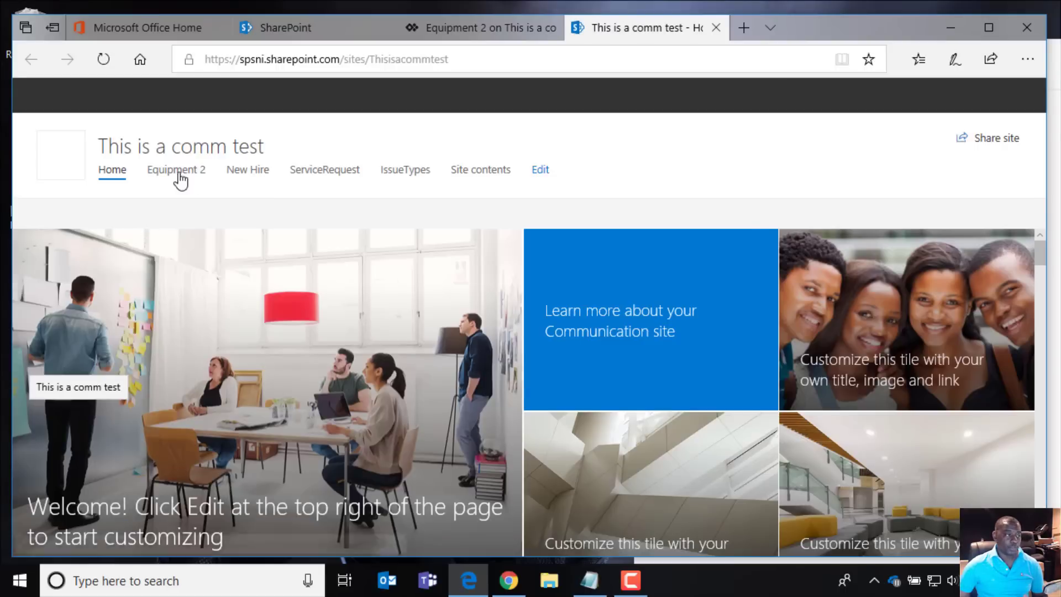
left_click(177, 170)
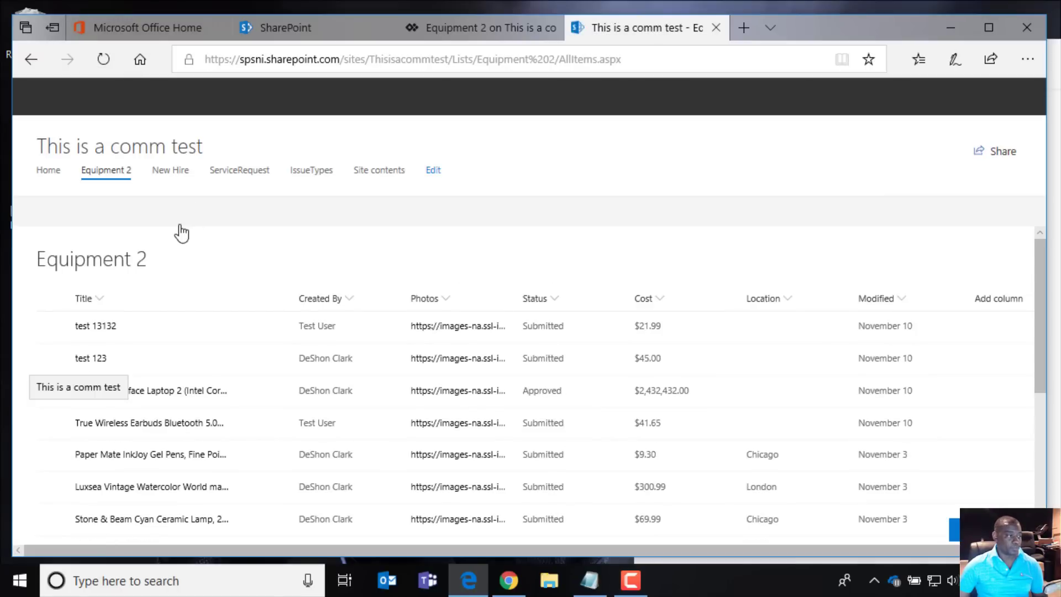
key("F5")
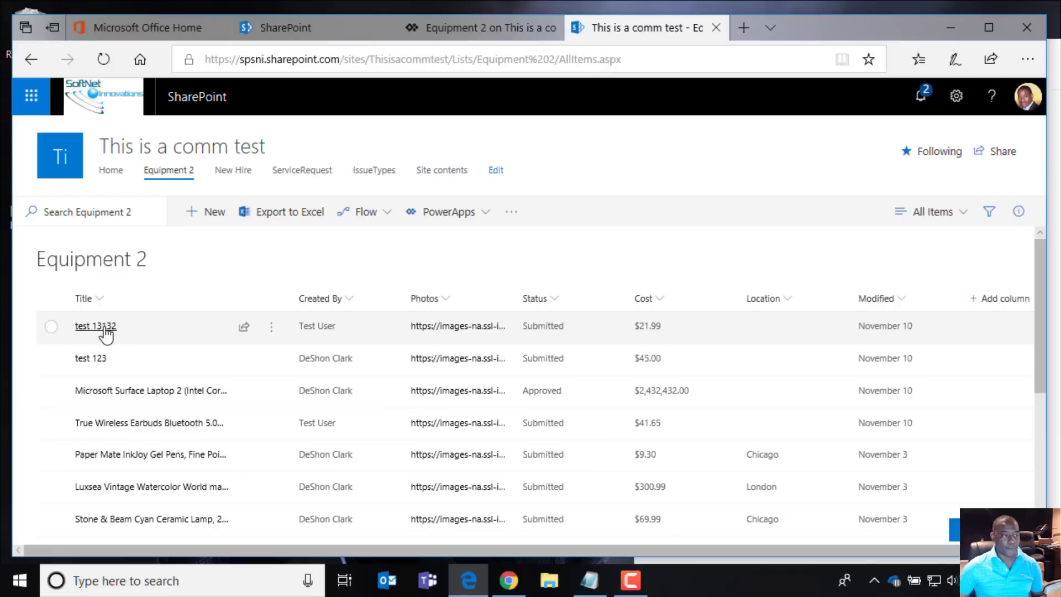
key("alt+Tab")
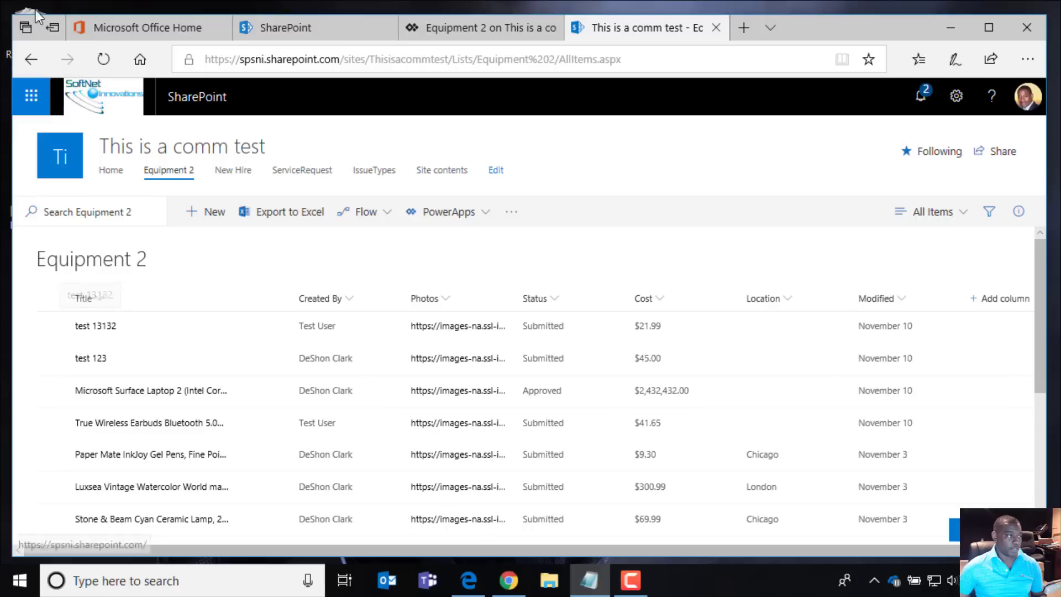
left_click(103, 59)
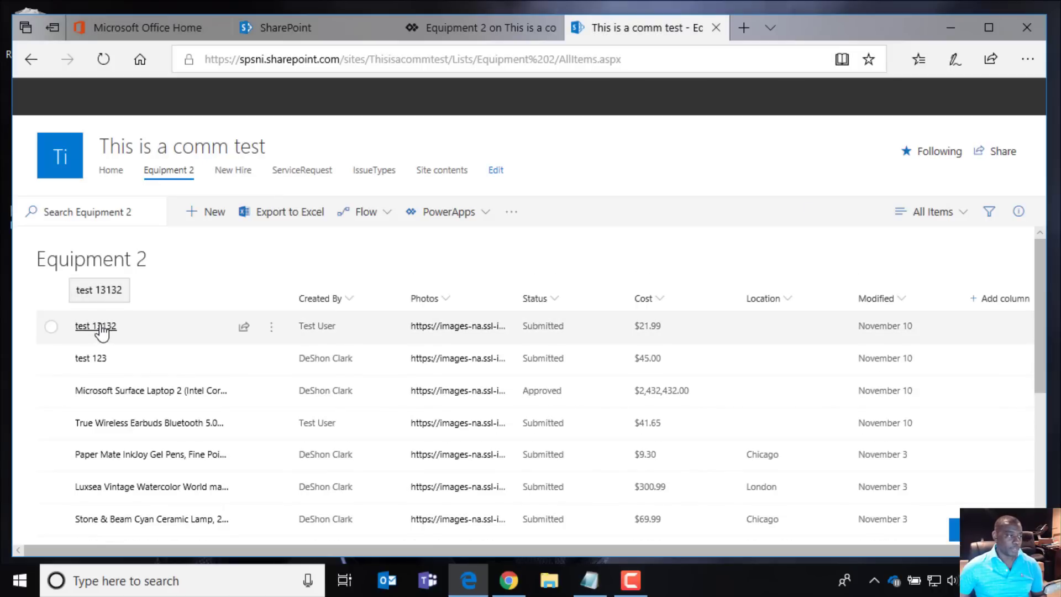
Step: Open the test 123 item for full editing, activate its Basics tab, and review the fields down to Cost
left_click(95, 359)
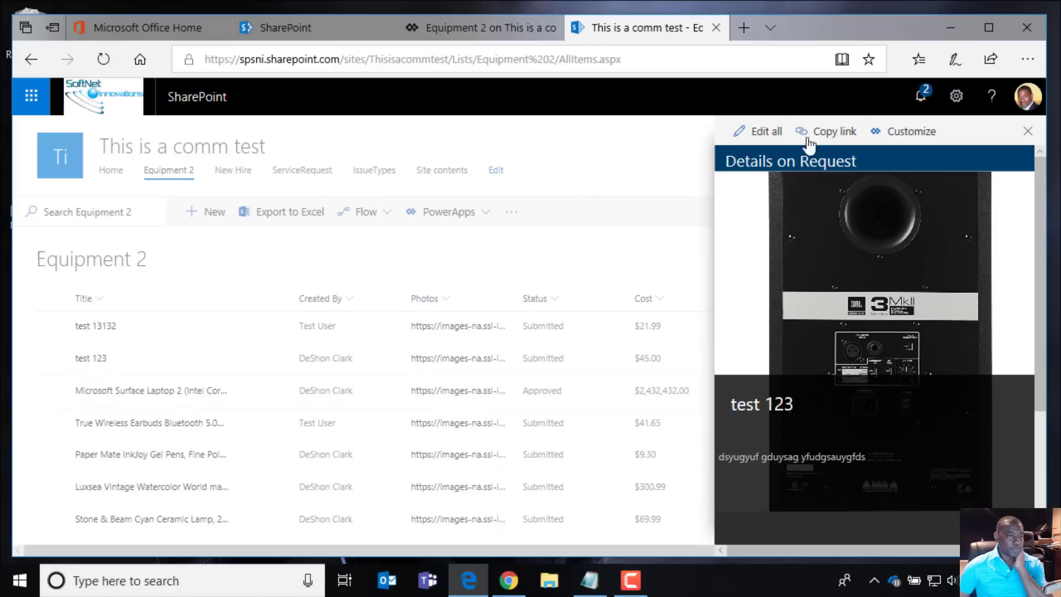
left_click(766, 133)
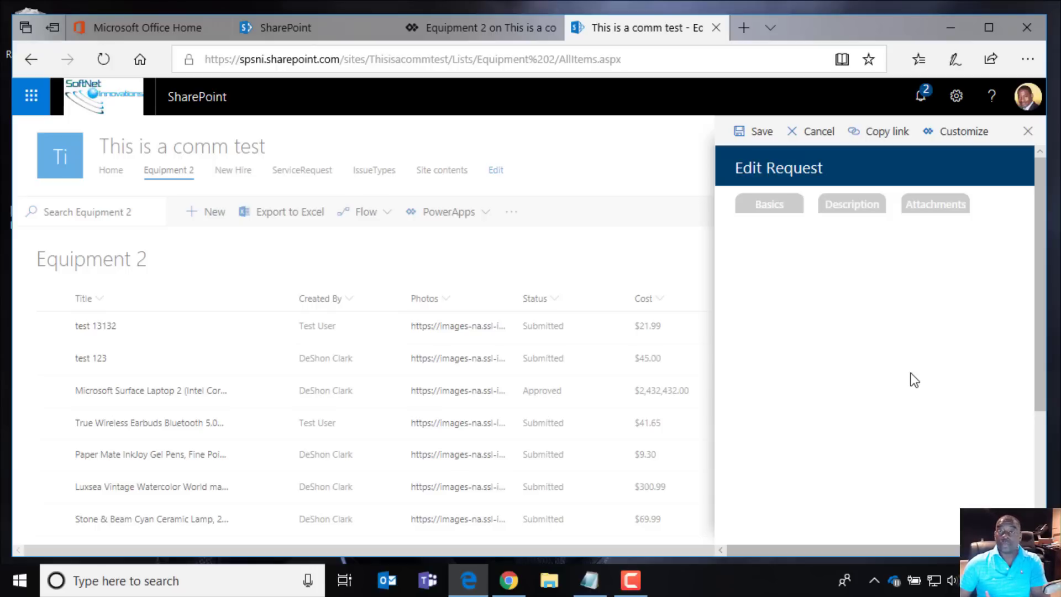
left_click(764, 205)
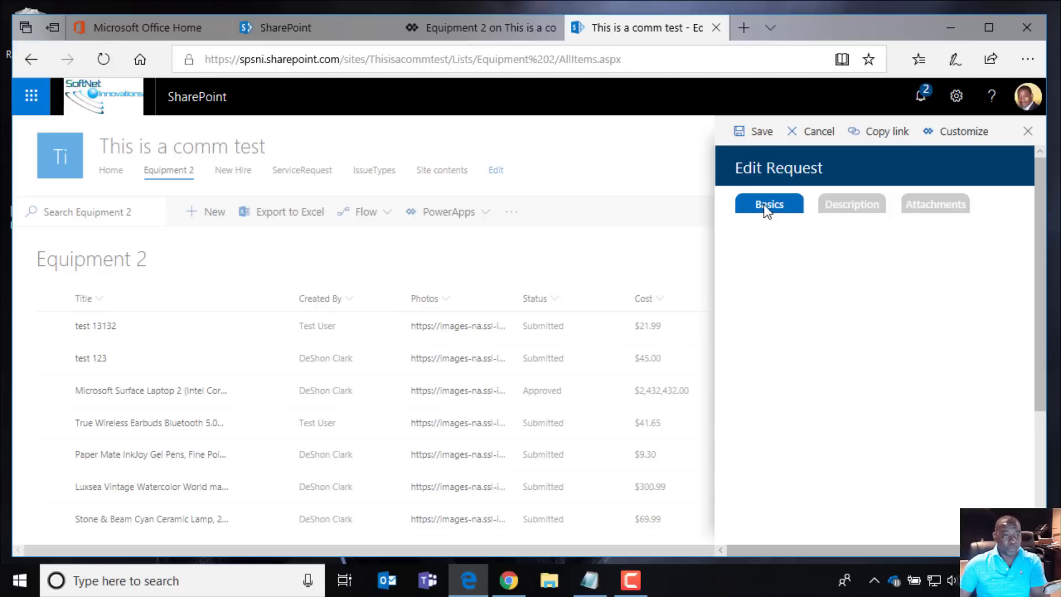
scroll(1011, 334, "down", 3)
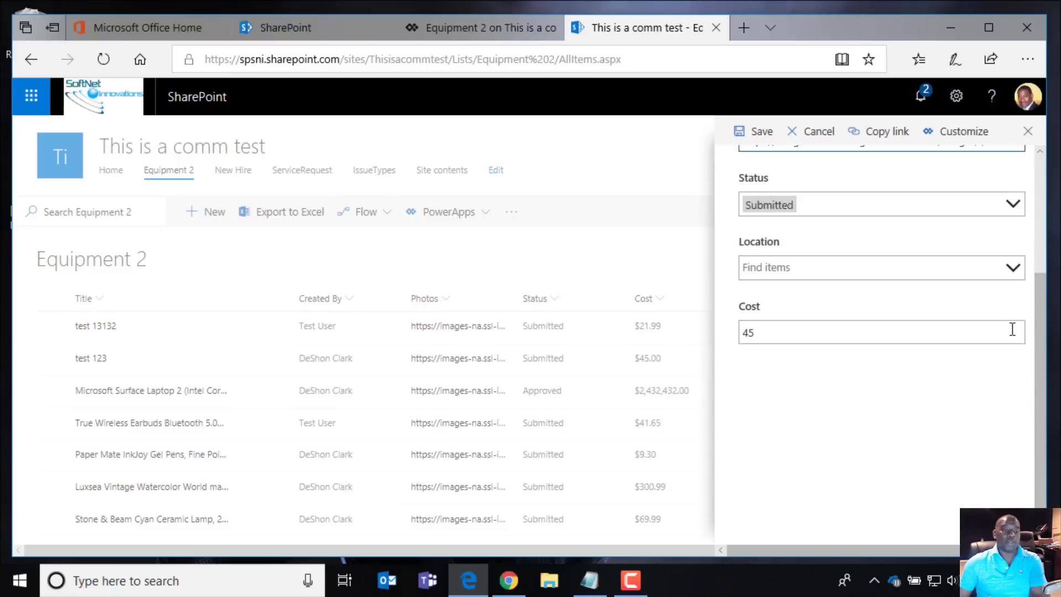
scroll(1012, 330, "up", 3)
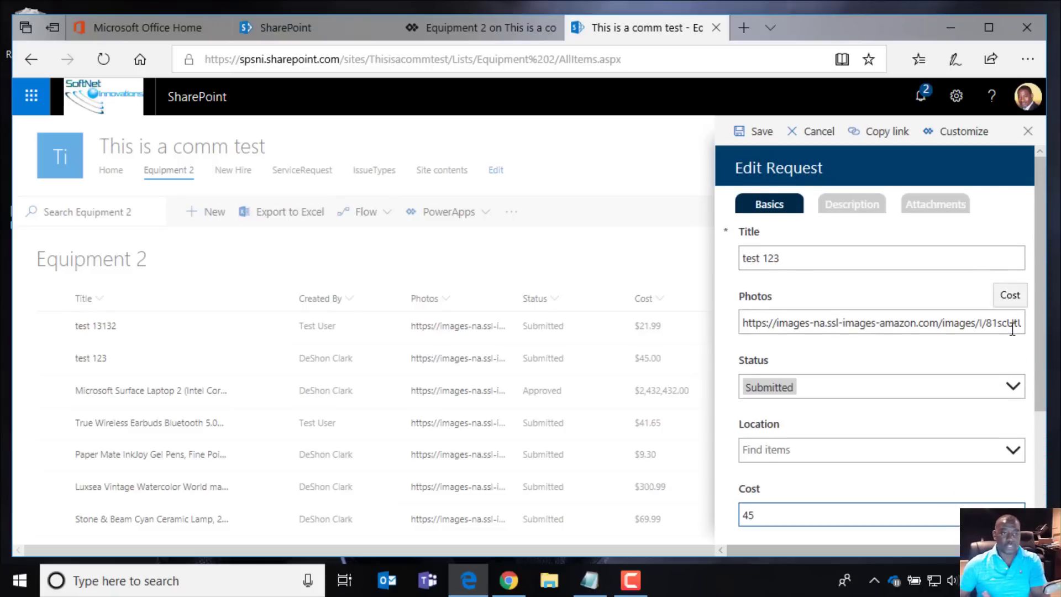
Step: Test the published form's tabs by activating Description, Attachments and Basics in turn
left_click(857, 198)
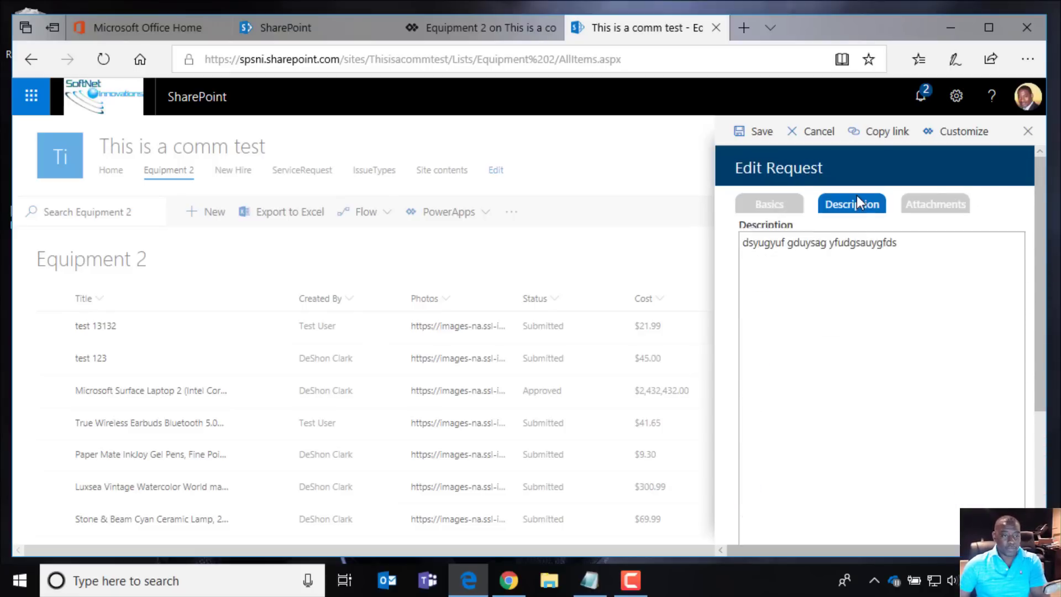
left_click(953, 206)
left_click(787, 212)
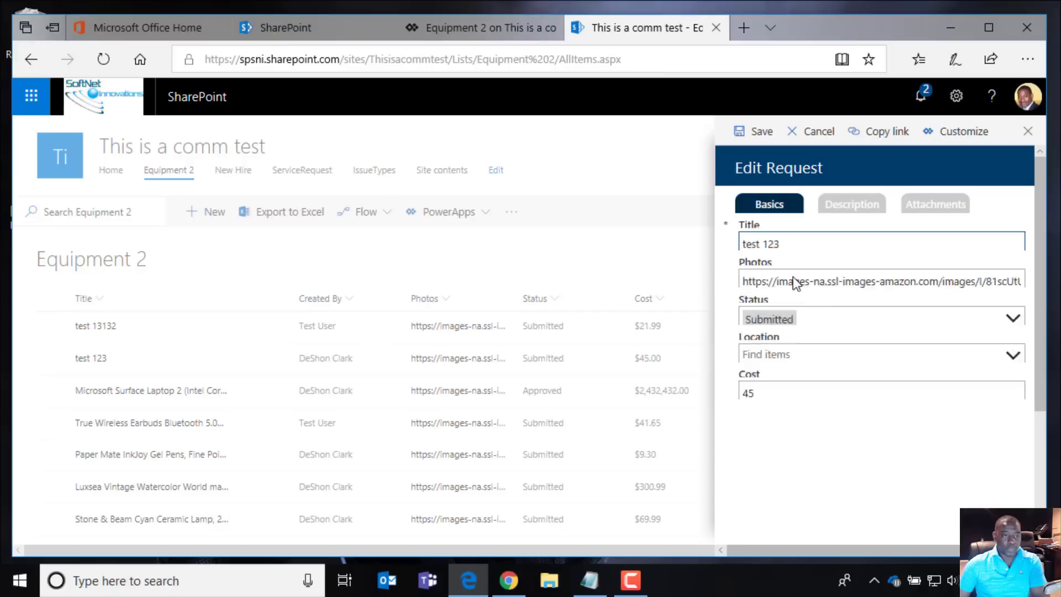
scroll(945, 398, "down", 2)
scroll(949, 387, "up", 2)
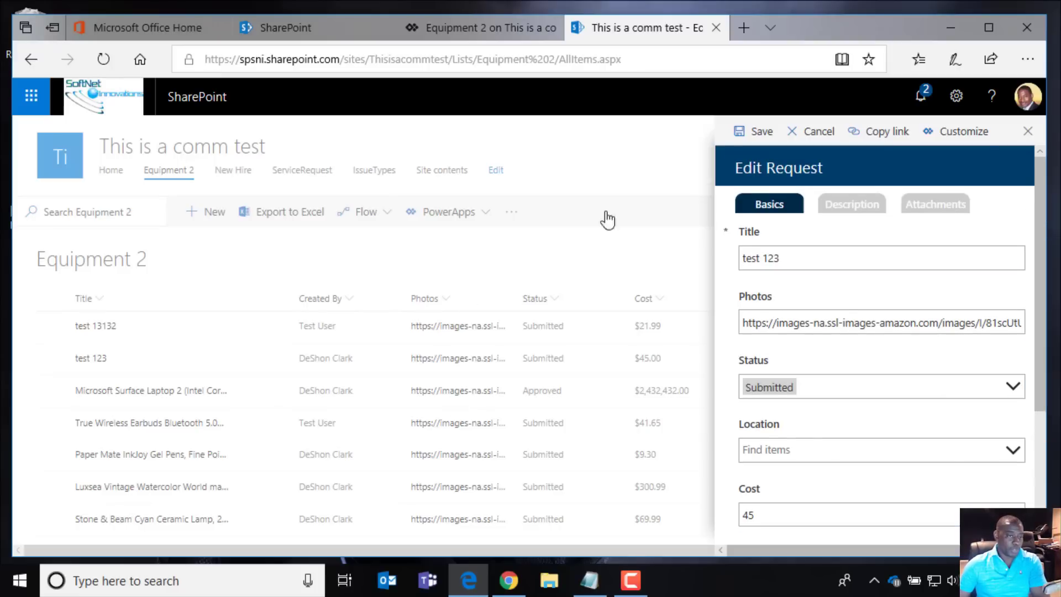
Step: Switch back to the PowerApps form editor, collapse FormEdit in the screen tree, and select SharePointIntegration
left_click(467, 28)
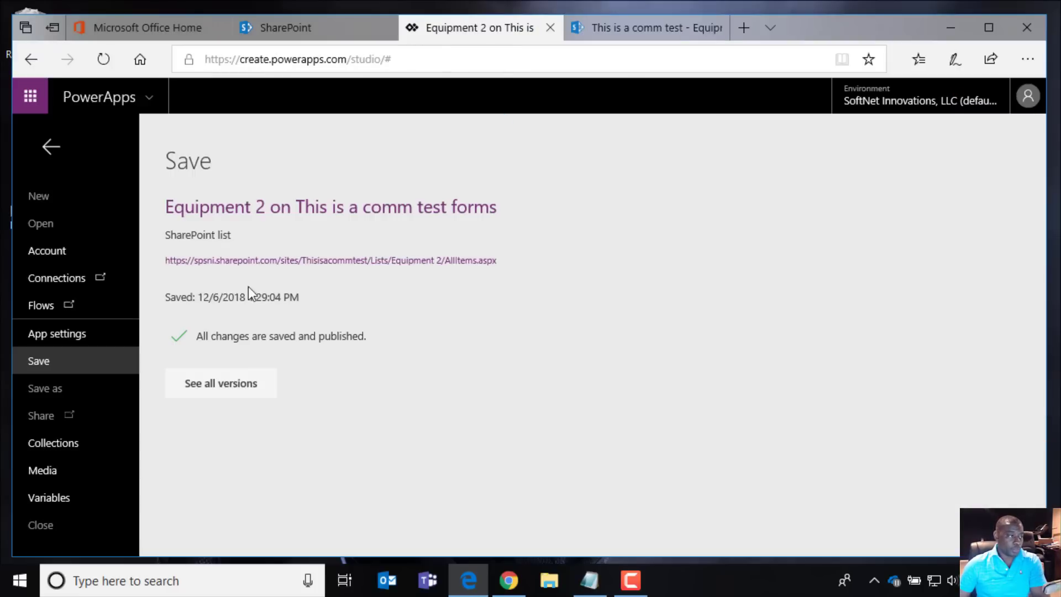
left_click(51, 148)
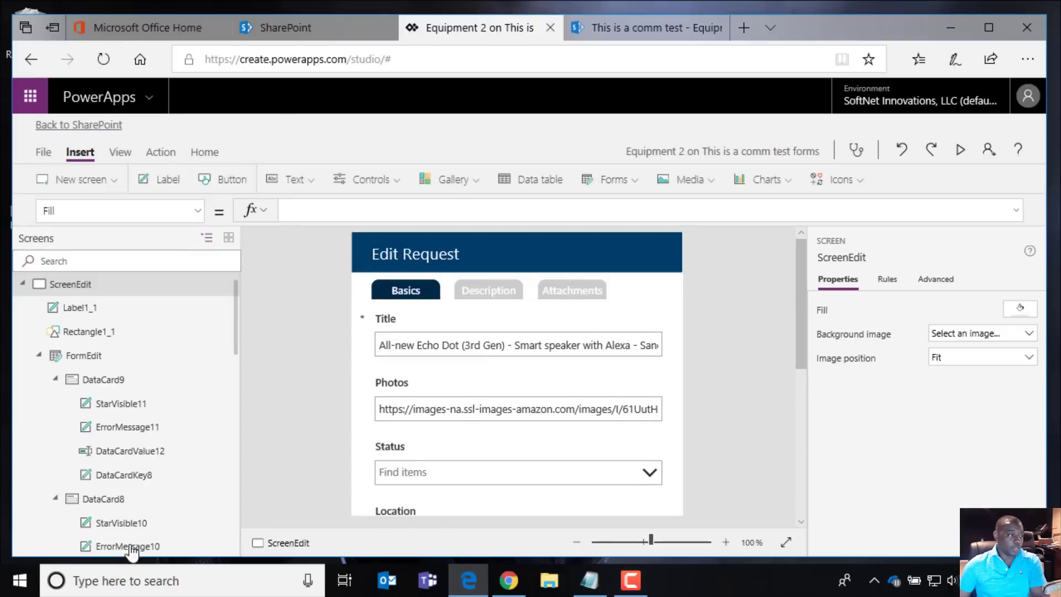
left_click(39, 355)
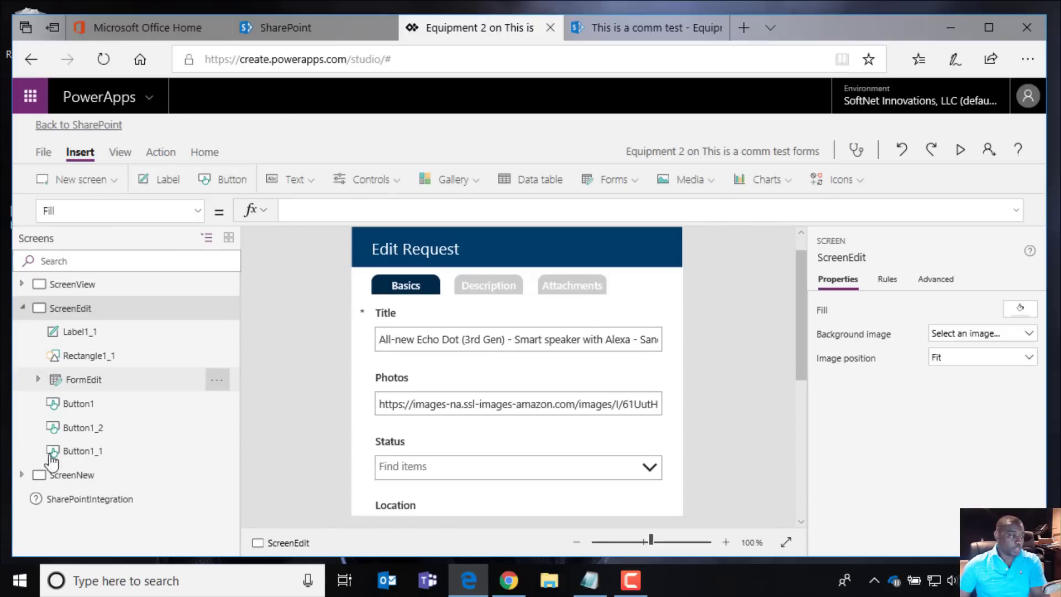
left_click(95, 506)
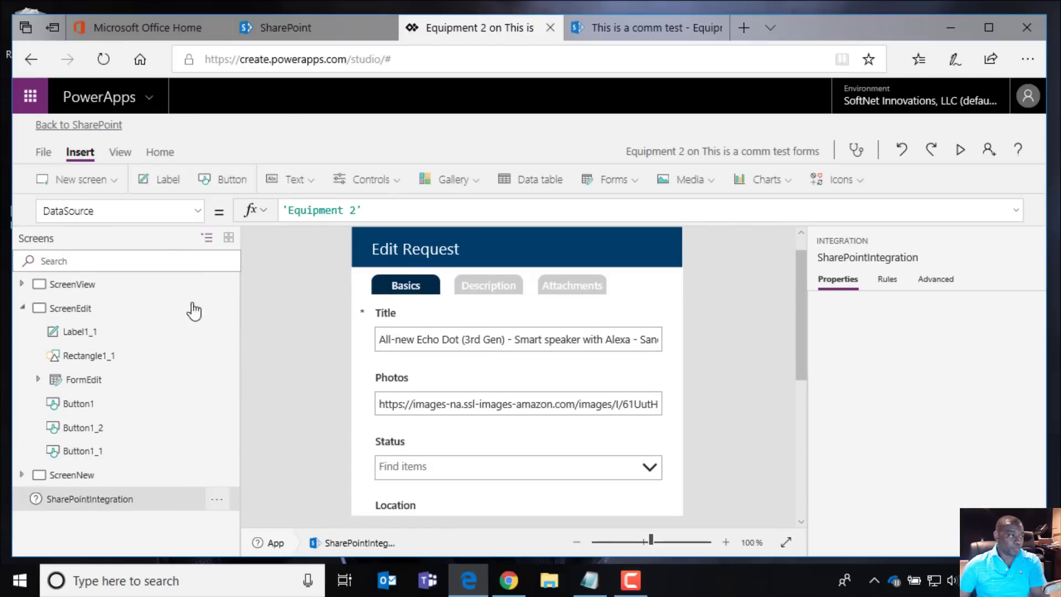
Step: Append Set(showTab1, true); after the Navigate call in SharePointIntegration's OnEdit formula
left_click(198, 218)
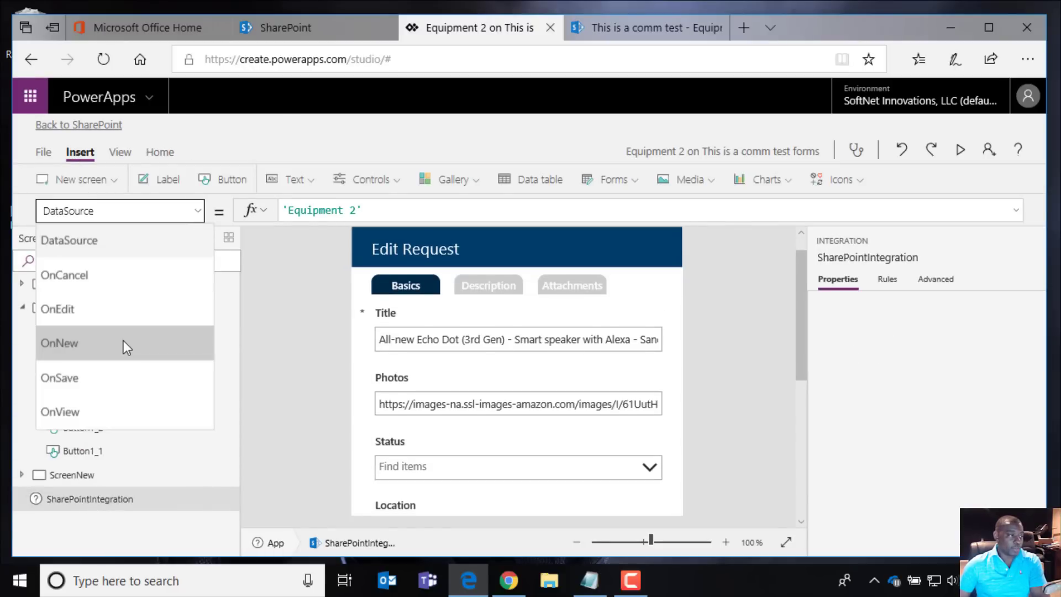
left_click(115, 314)
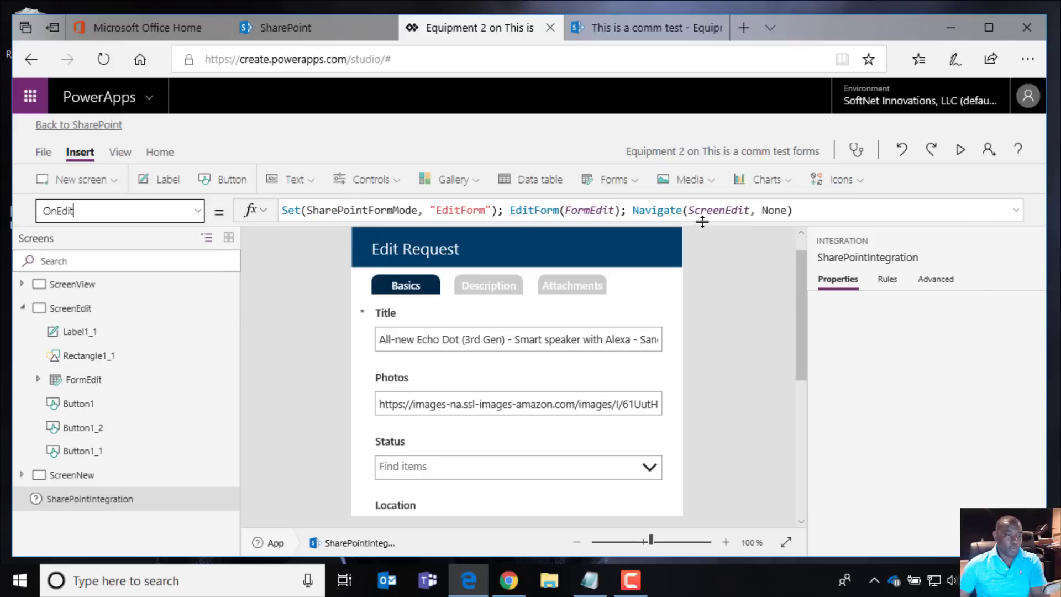
left_click(1014, 218)
type("ScreenTransition.")
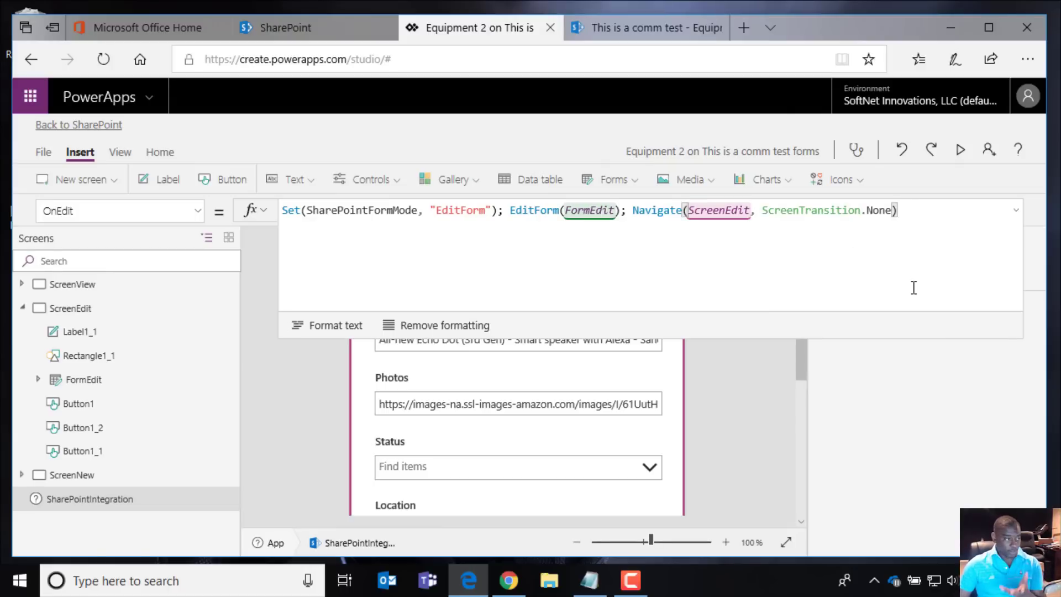
type(";")
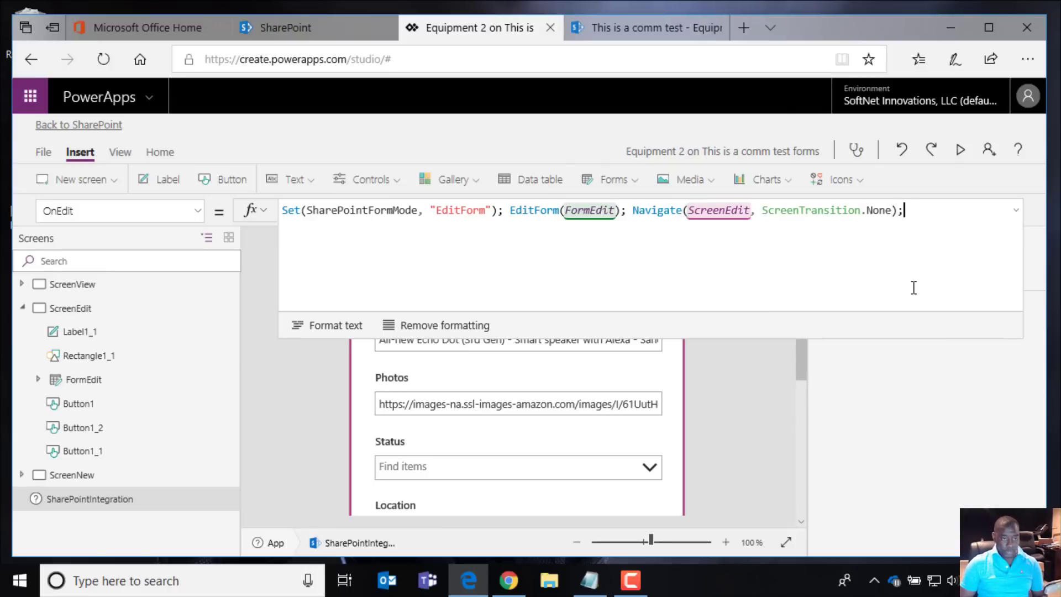
type("Set")
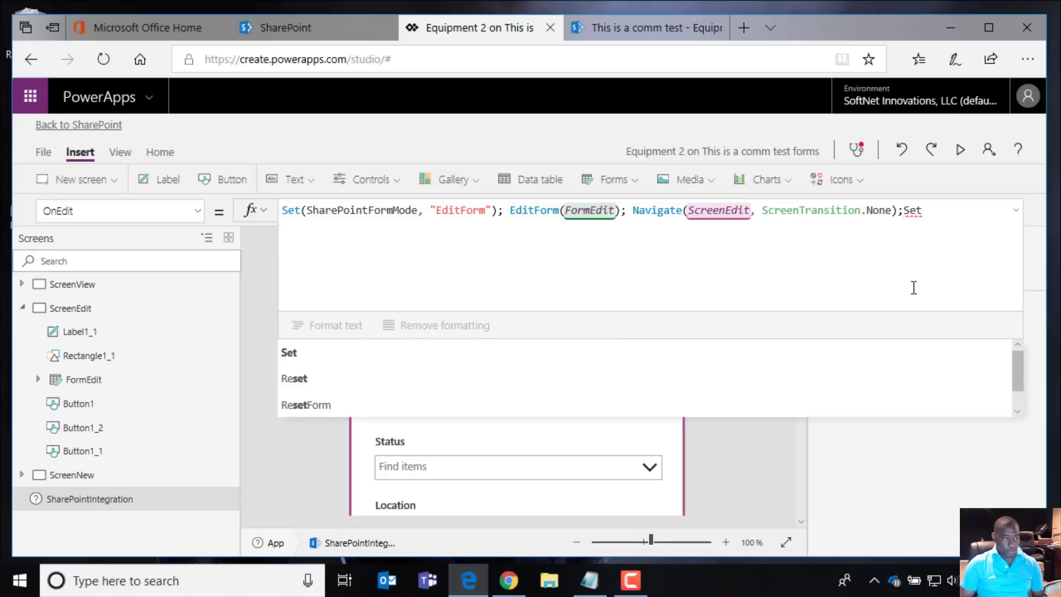
type("(s")
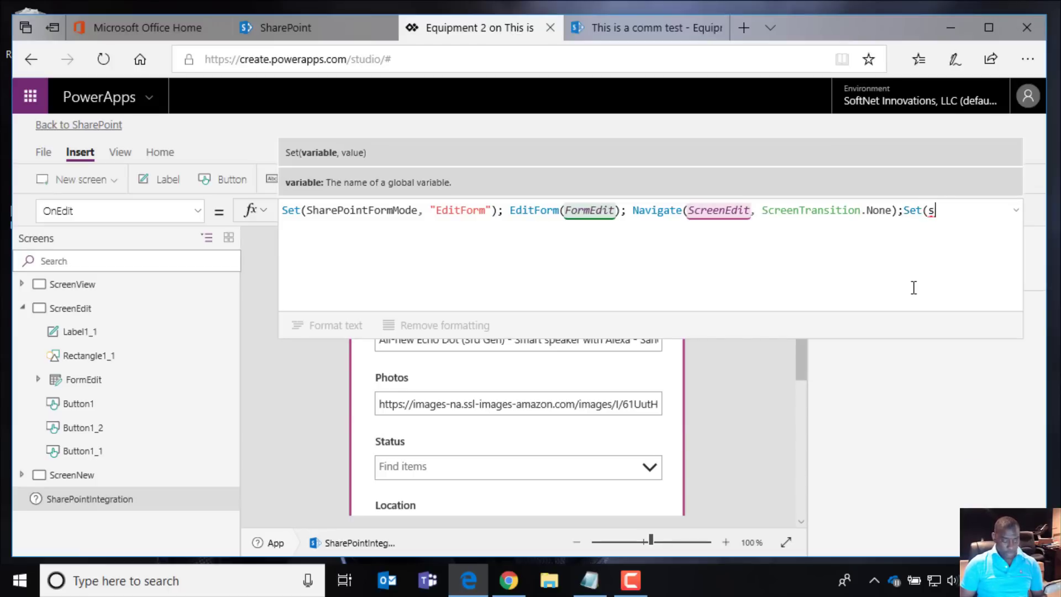
type("how")
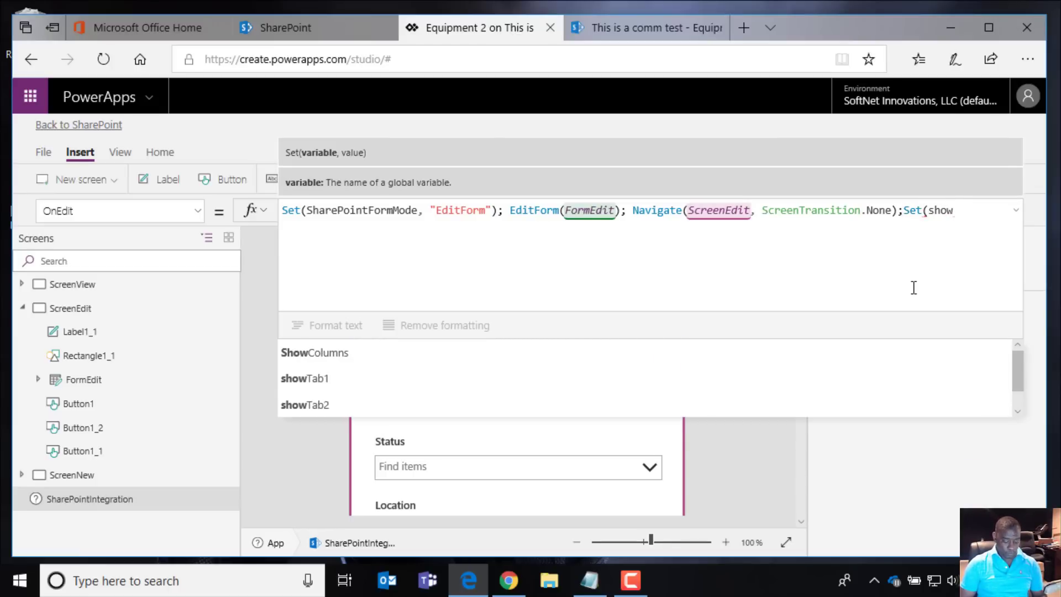
type("Ta")
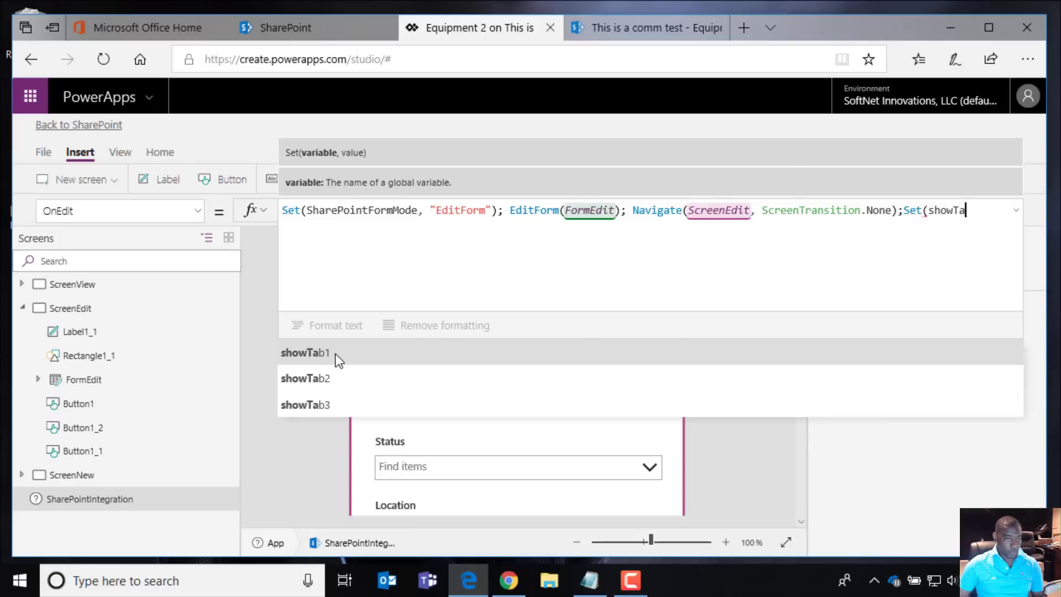
left_click(336, 354)
type(", true)")
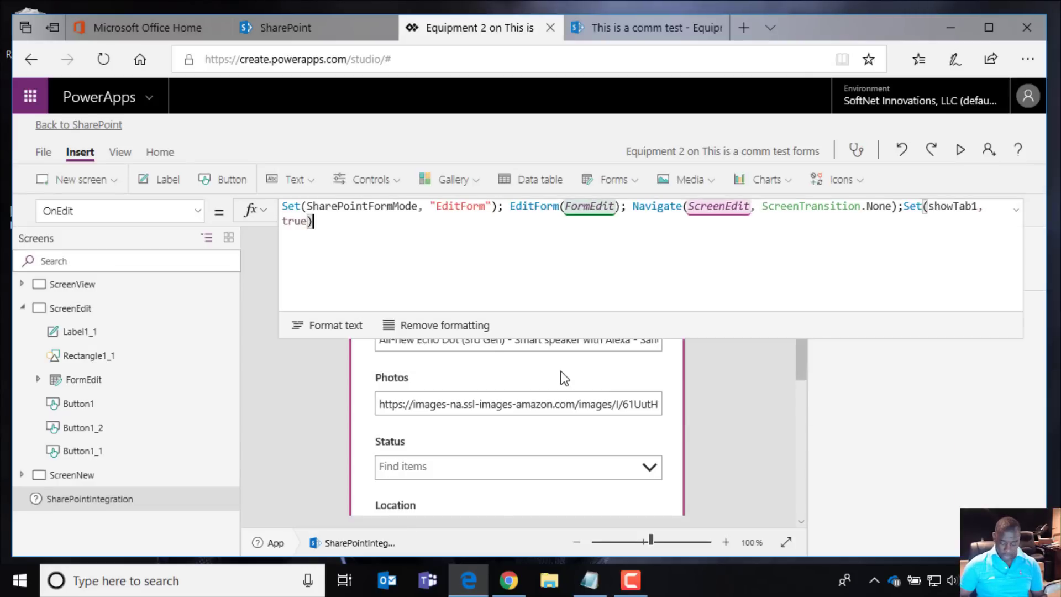
type(";")
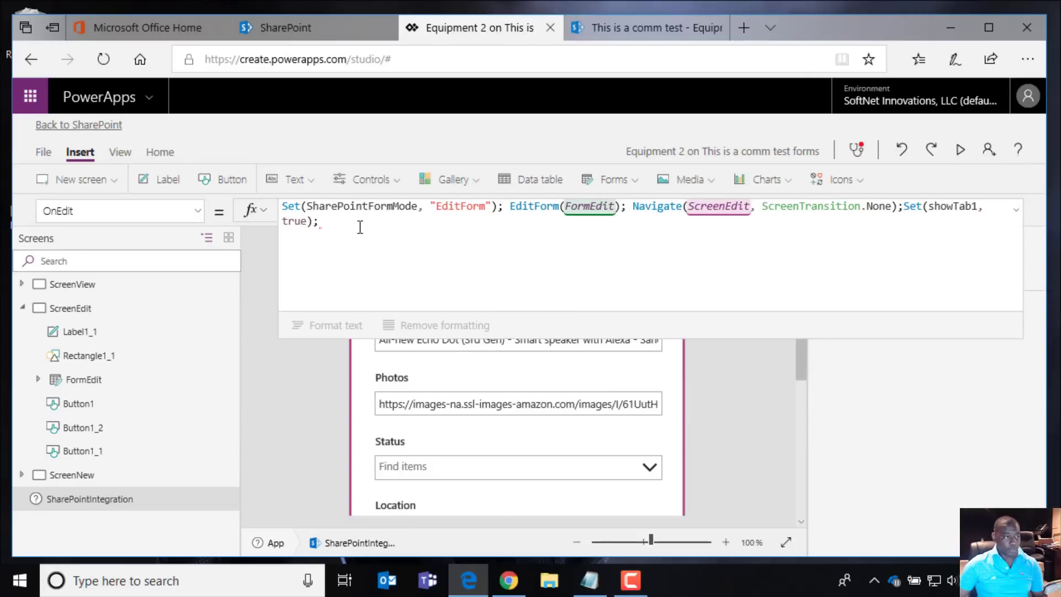
Step: Duplicate the Set(showTab1, true); statement twice at the end of the OnEdit formula and set both copies' values to false
left_click_drag(360, 227, 909, 206)
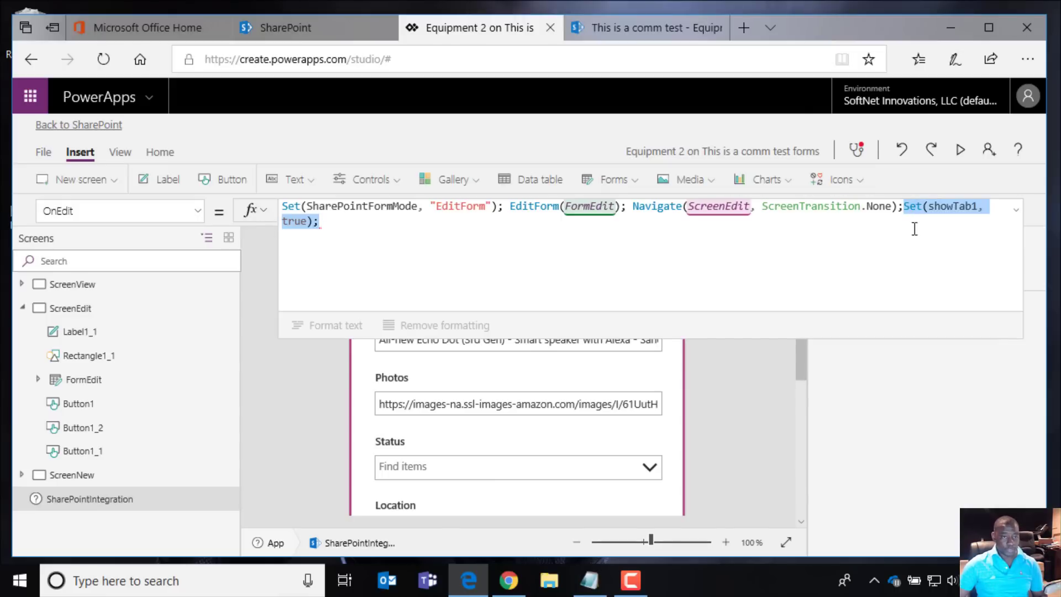
key("ctrl+c")
left_click(350, 222)
key("ctrl+v")
double_click(422, 236)
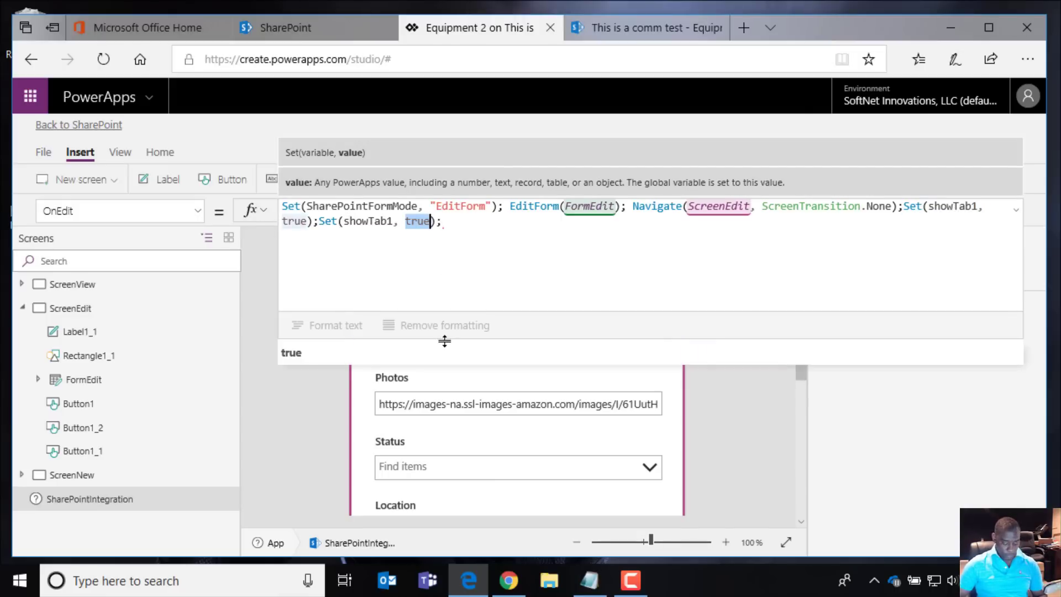
type("false")
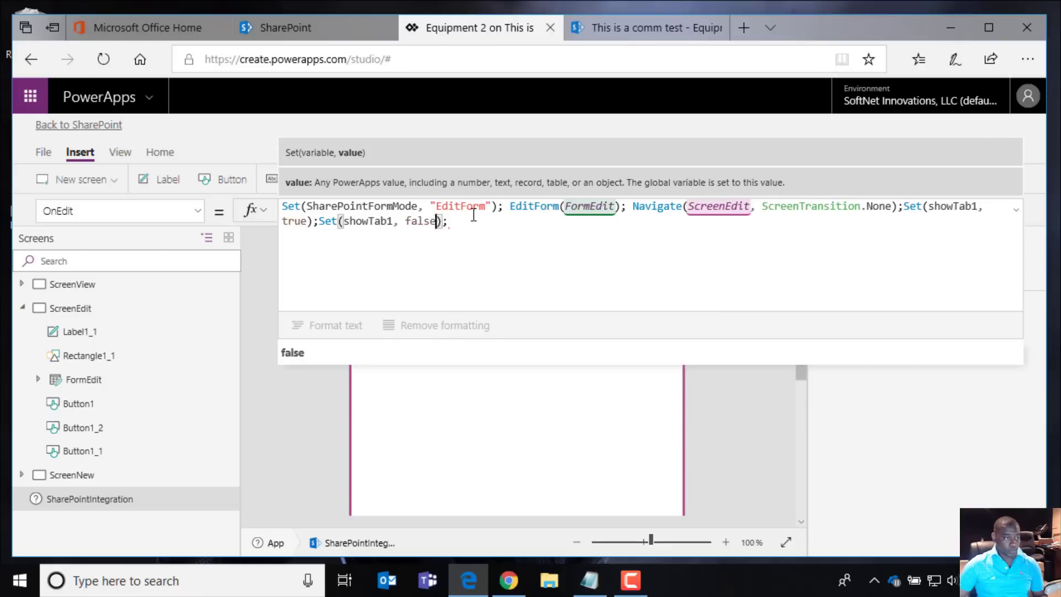
left_click(474, 215)
key("ctrl+v")
double_click(546, 222)
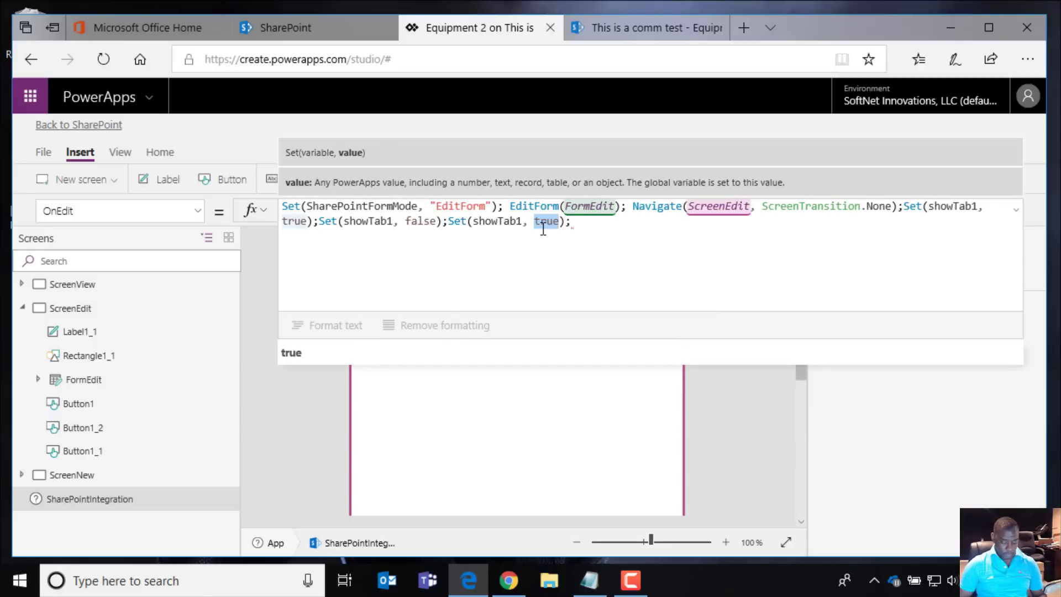
type("false")
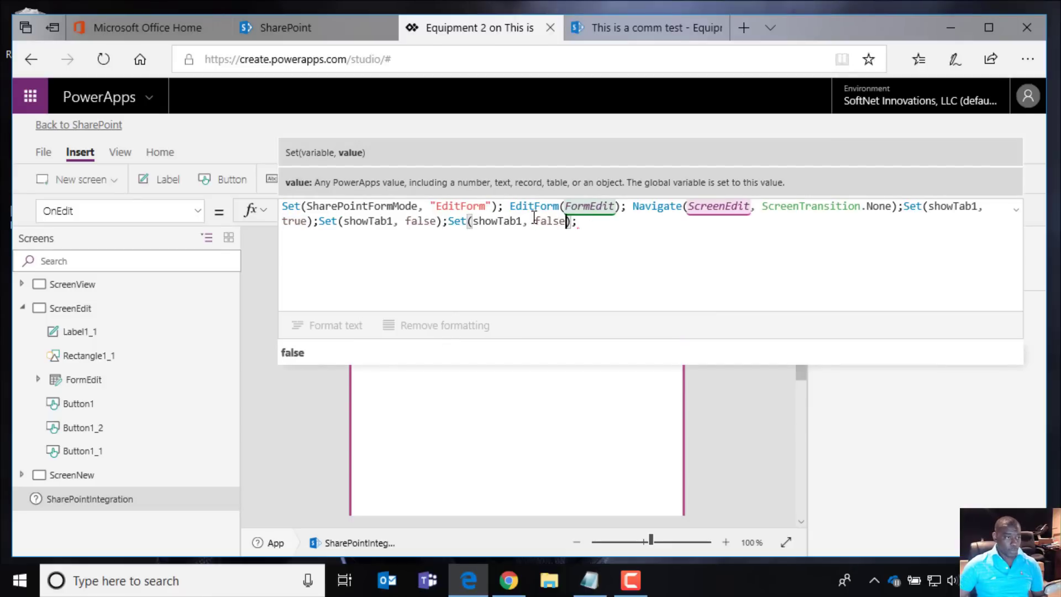
Step: Change the variables in the two copied Set statements to showTab2 and showTab3, and remove the formula's trailing semicolon
key("BackSpace")
type("3")
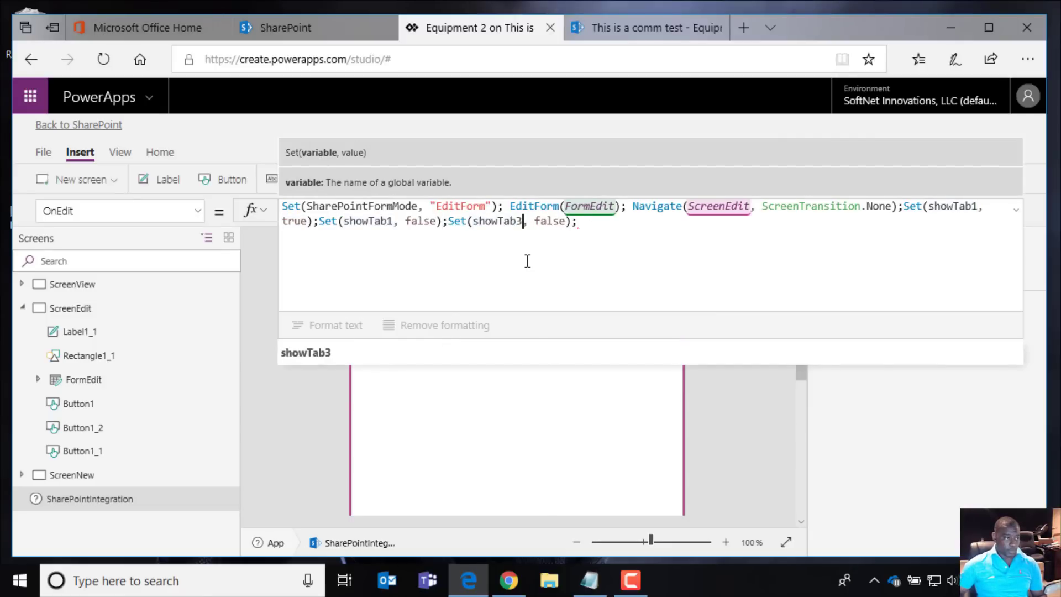
key("Left")
key("Left")
key("Left")
key("Left")
key("Left")
key("Left")
key("Left")
key("Left")
key("Left")
key("Left")
key("Left")
key("Left")
key("Left")
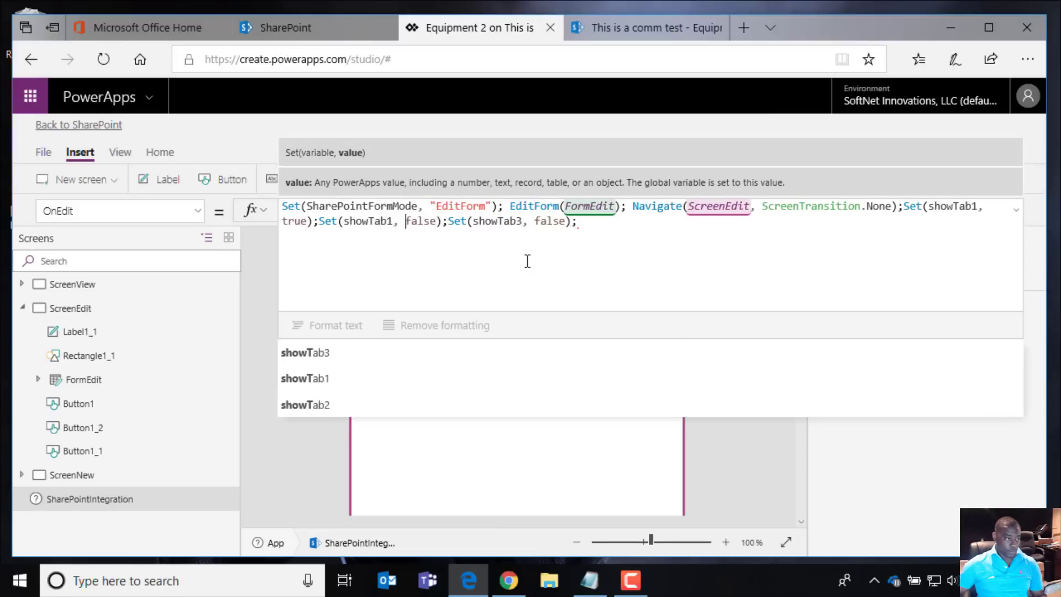
key("Left")
key("Left")
key("BackSpace")
type("2")
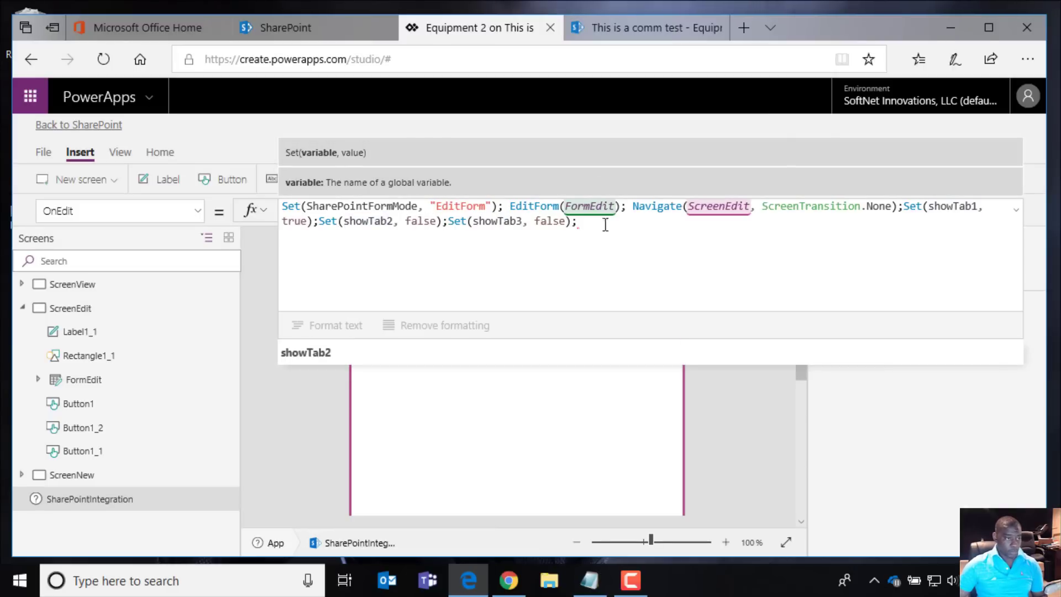
left_click(612, 273)
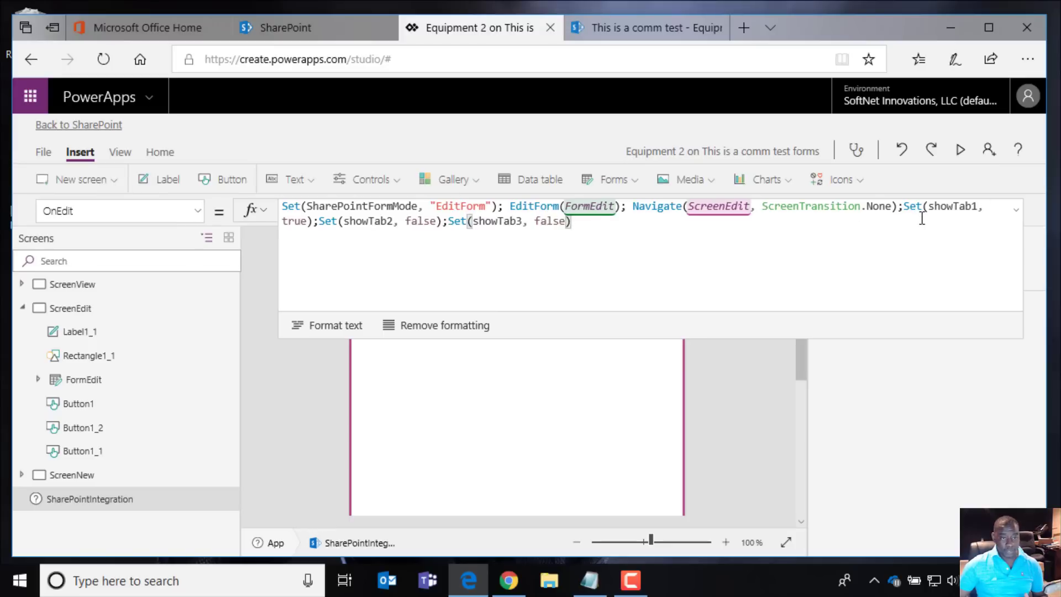
Step: Review SharePointIntegration's OnNew and OnView formulas
left_click(196, 219)
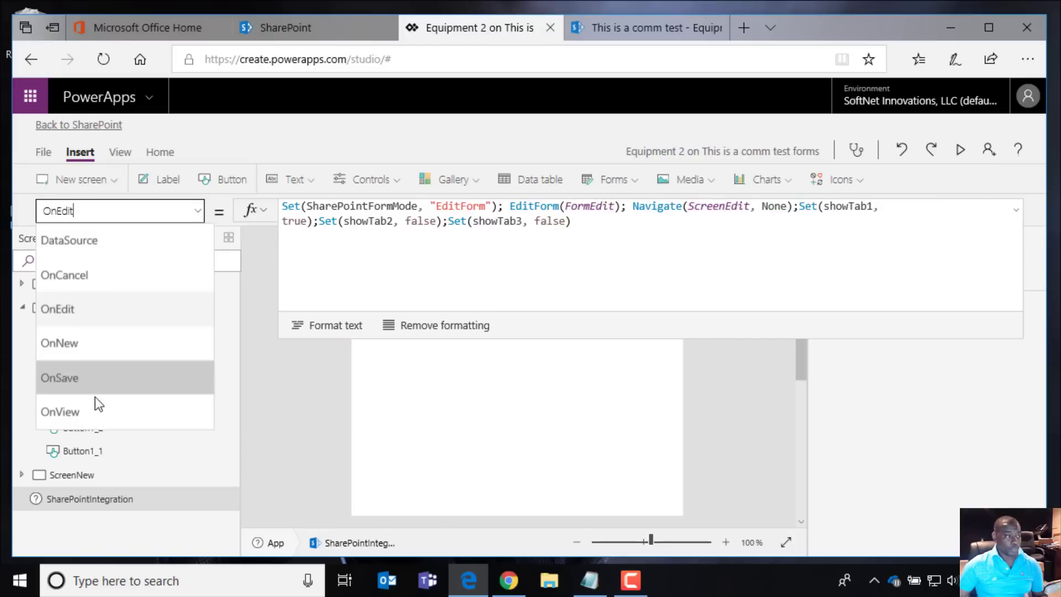
left_click(65, 350)
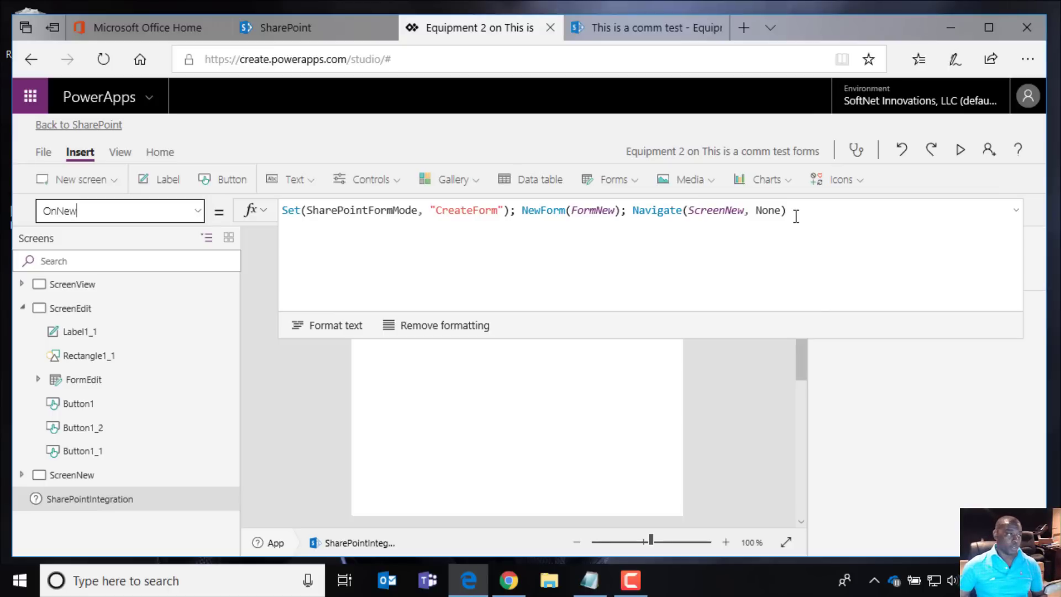
left_click(199, 219)
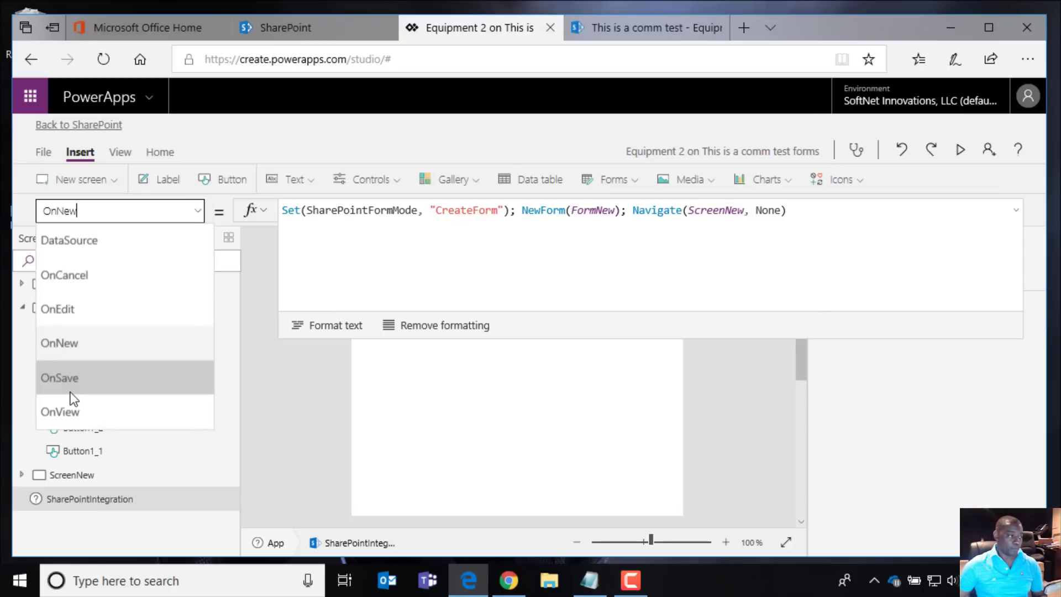
left_click(75, 425)
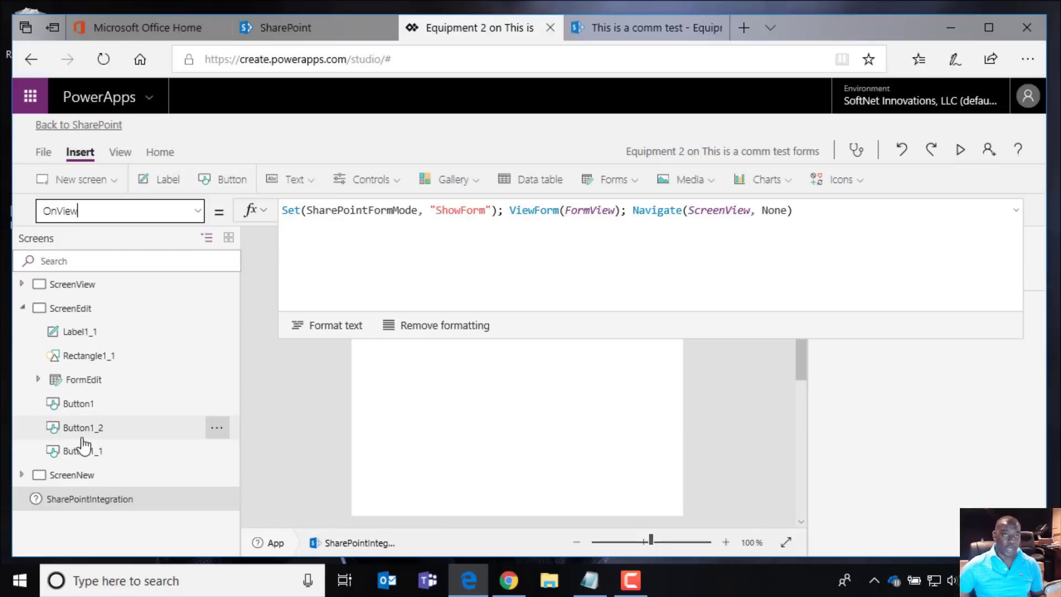
Step: Save the Equipment 2 form and publish it to SharePoint
left_click(46, 151)
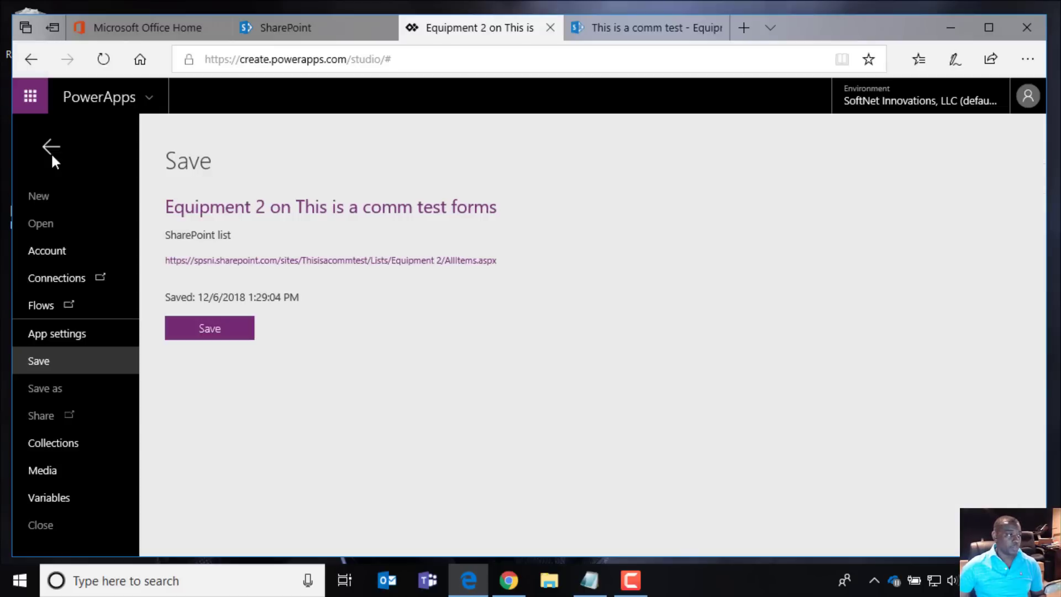
left_click(215, 331)
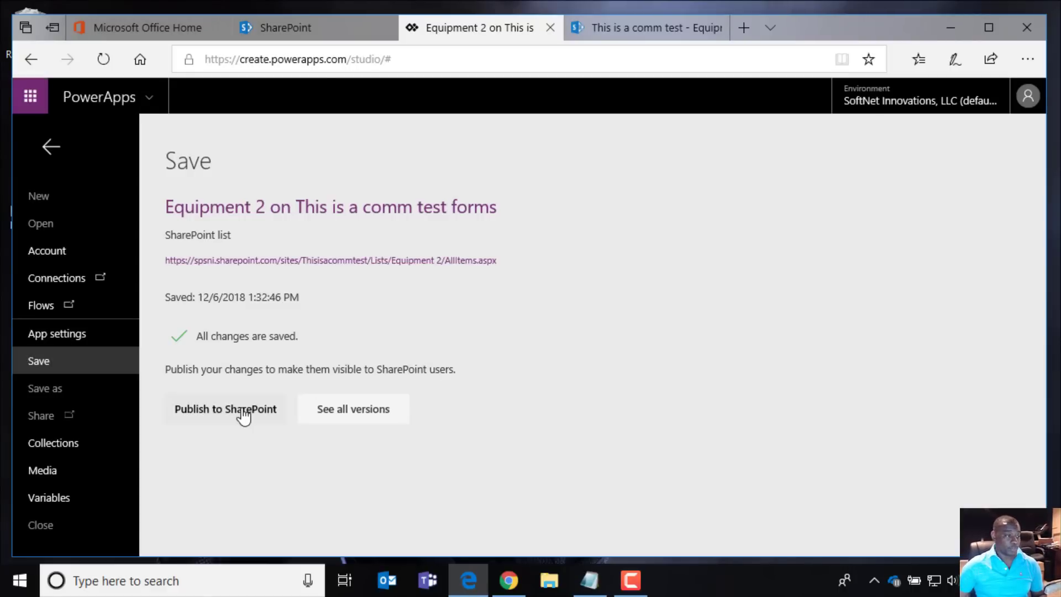
left_click(241, 412)
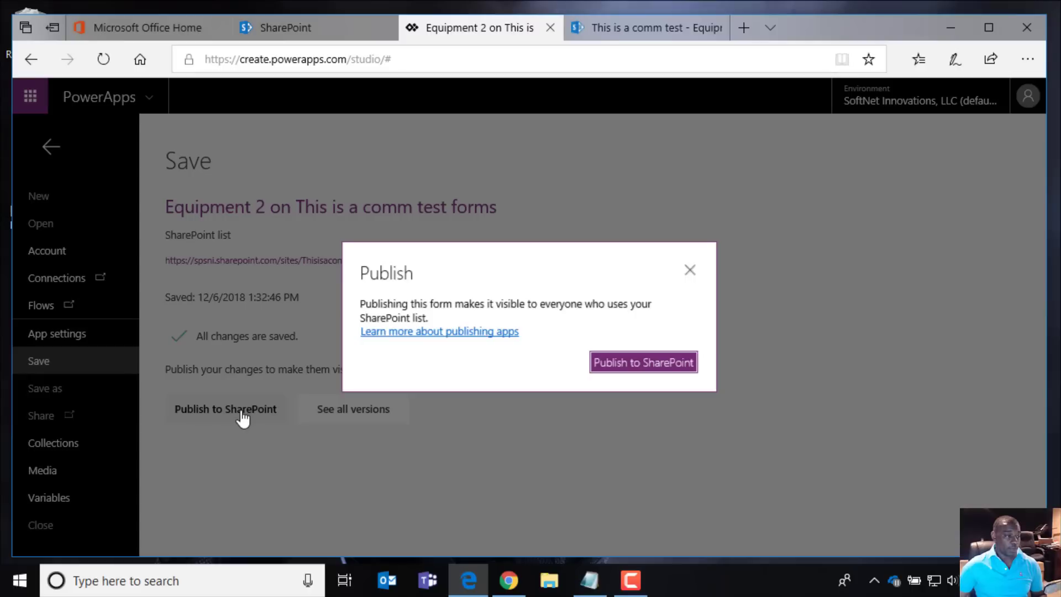
left_click(668, 363)
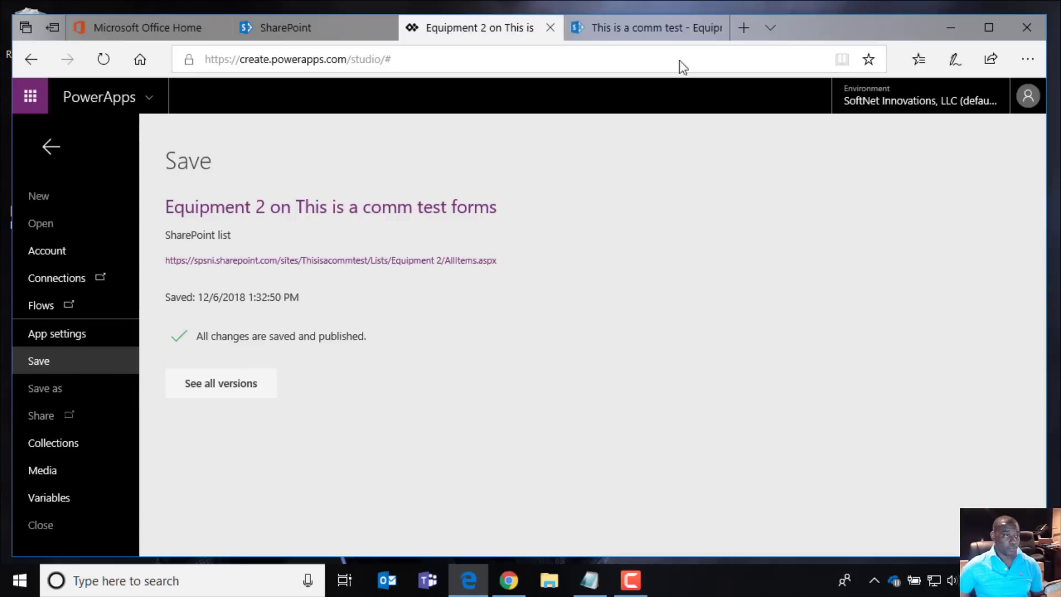
Step: Switch to the SharePoint Equipment 2 list, reload the page, and open the test 13132 item for full editing
left_click(646, 29)
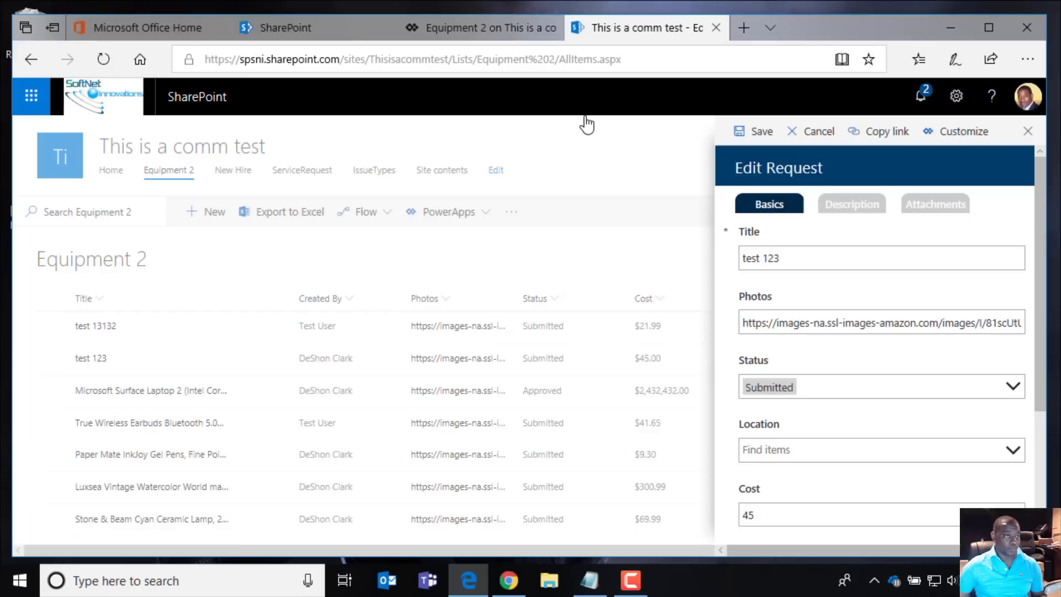
left_click(92, 67)
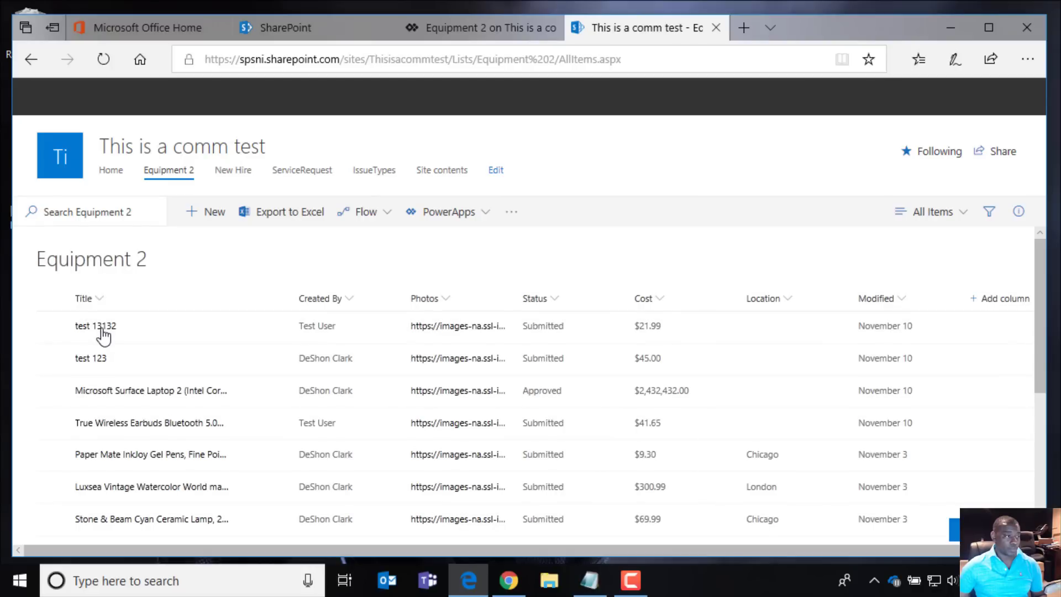
left_click(102, 334)
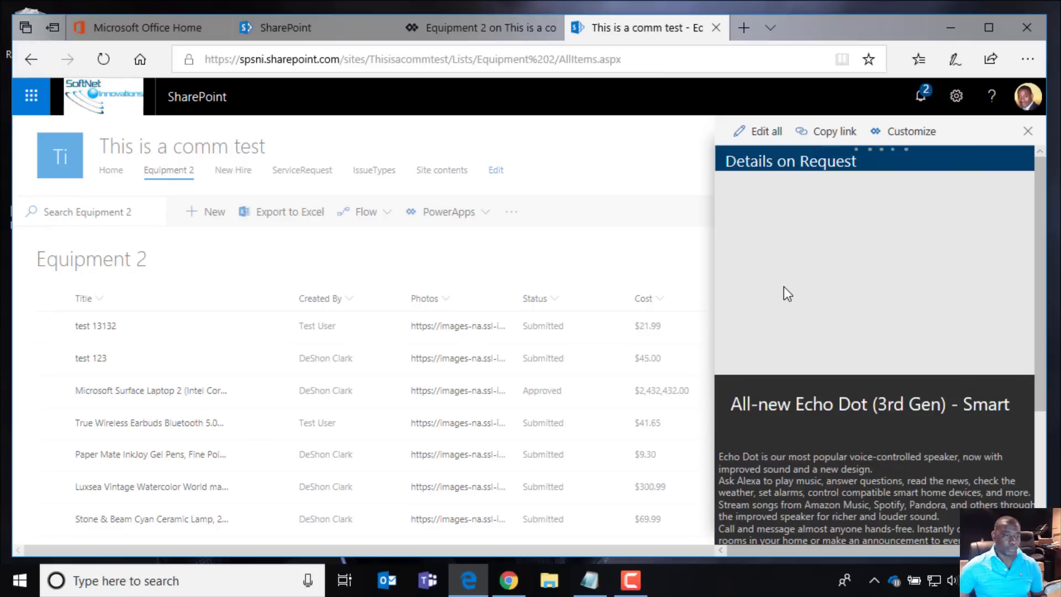
left_click(765, 133)
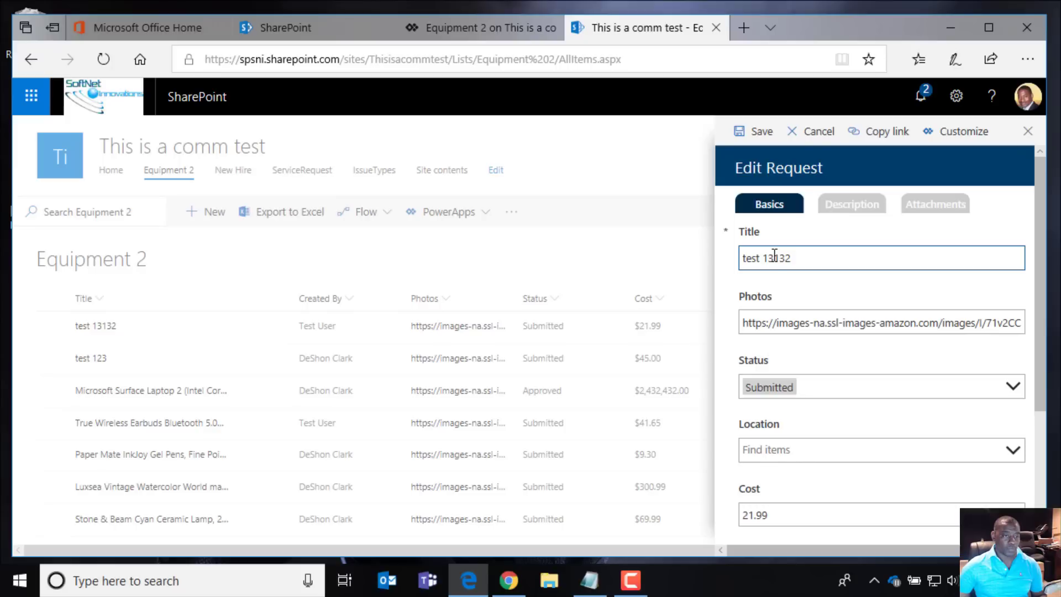
Step: Review the test 13132 item's Basics fields, and test its Description and Attachments tabs
scroll(975, 283, "down", 3)
scroll(975, 282, "up", 3)
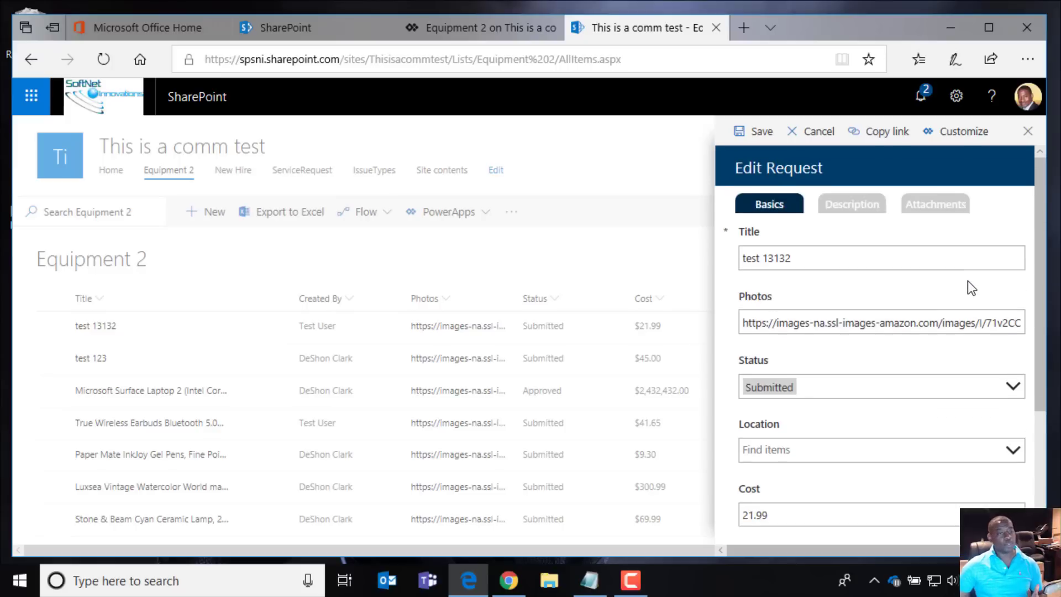
left_click(858, 206)
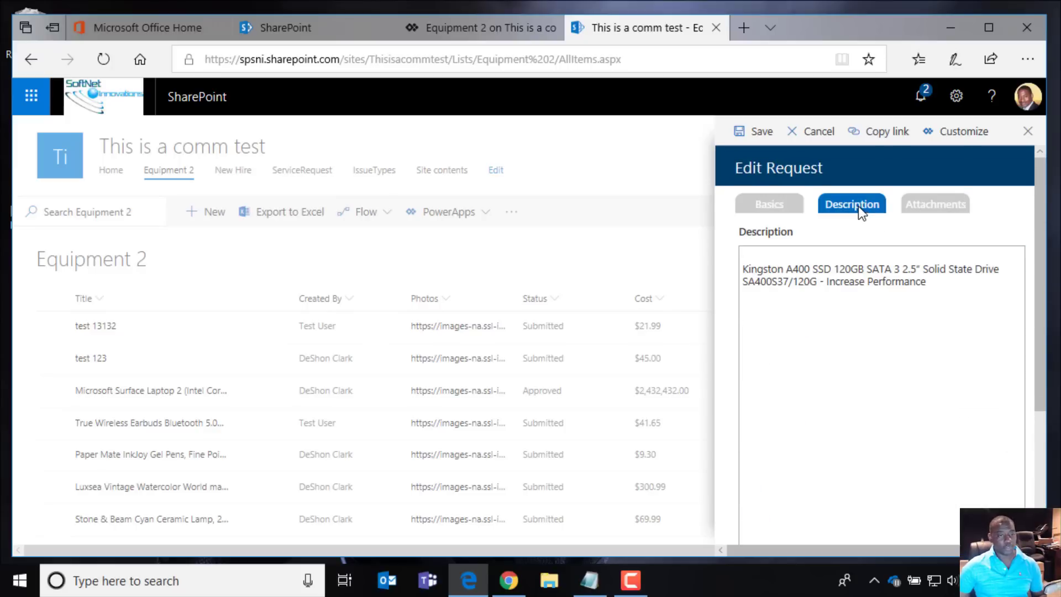
left_click(946, 206)
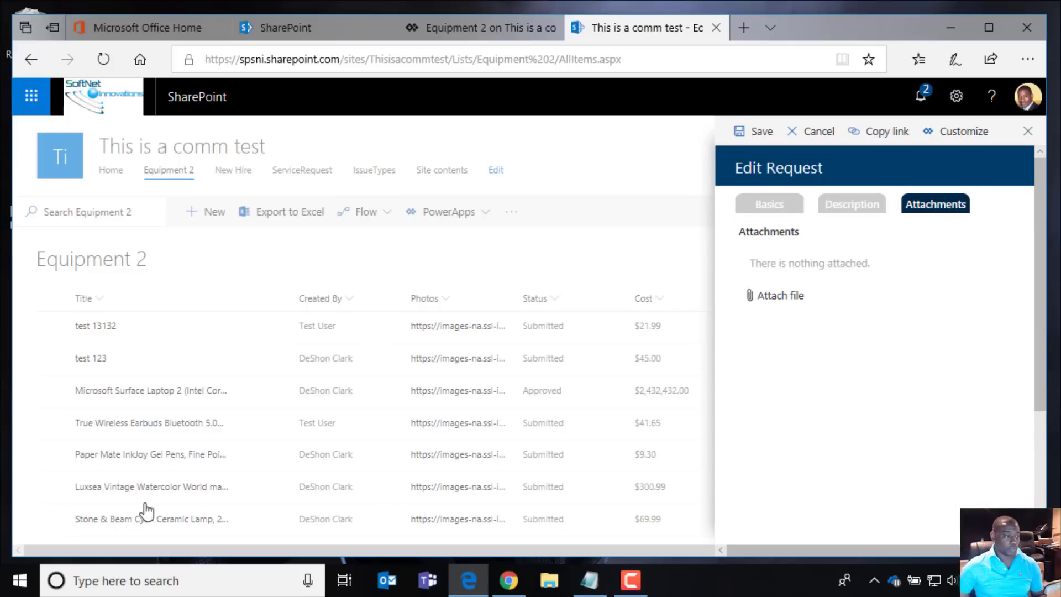
Step: Open the Stone & Beam Cyan Ceramic Lamp item for full editing and test its Description and Attachments tabs
left_click(114, 521)
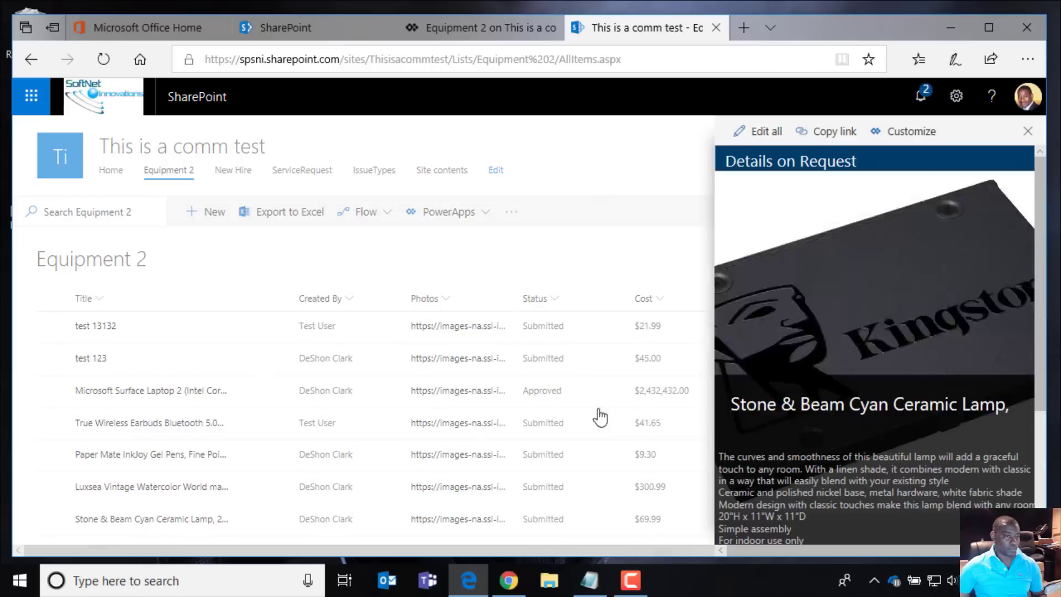
left_click(762, 132)
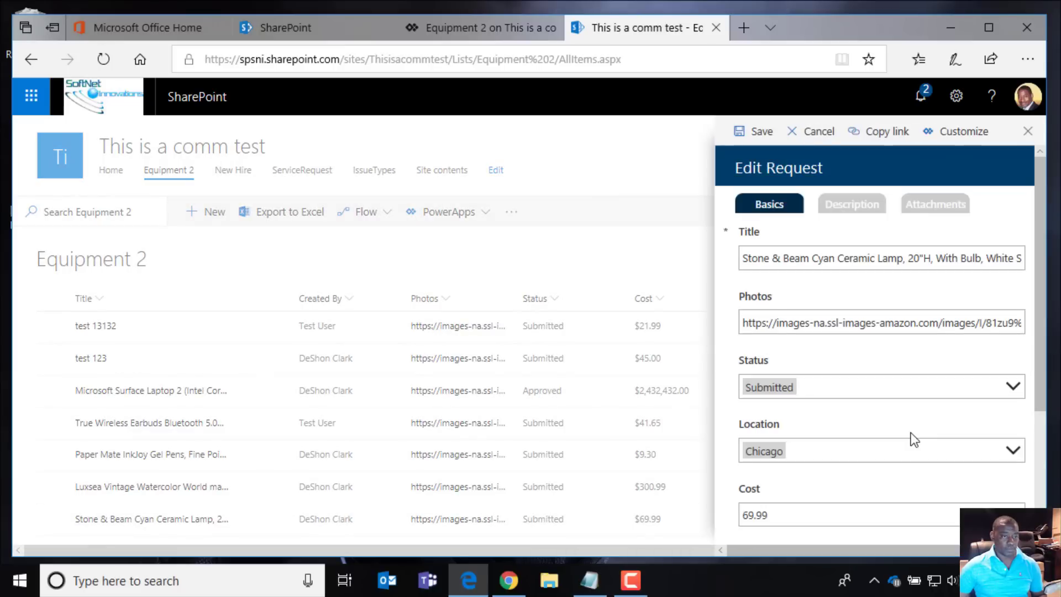
left_click(873, 204)
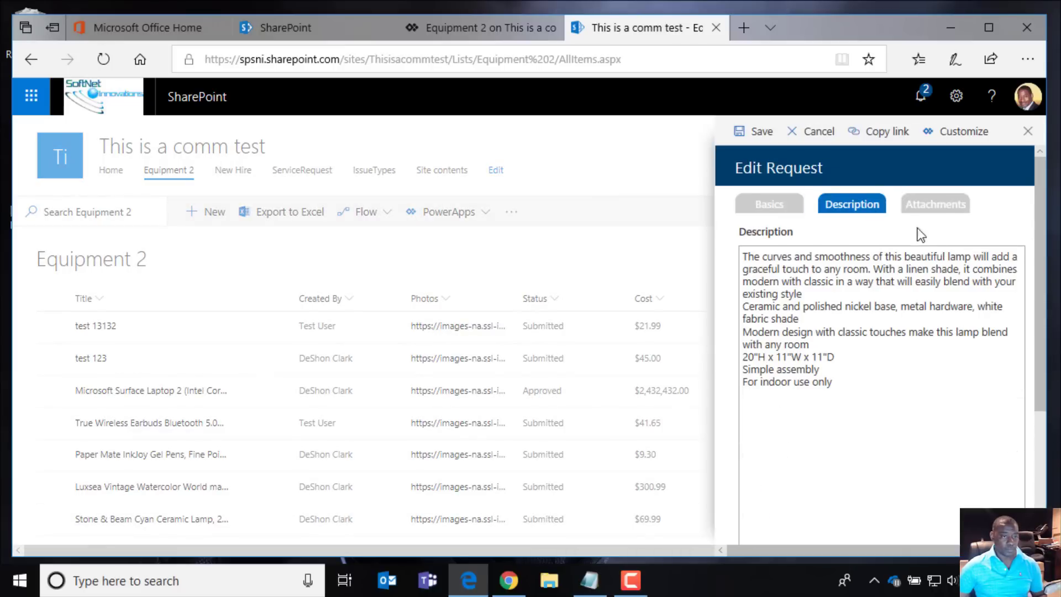
left_click(954, 217)
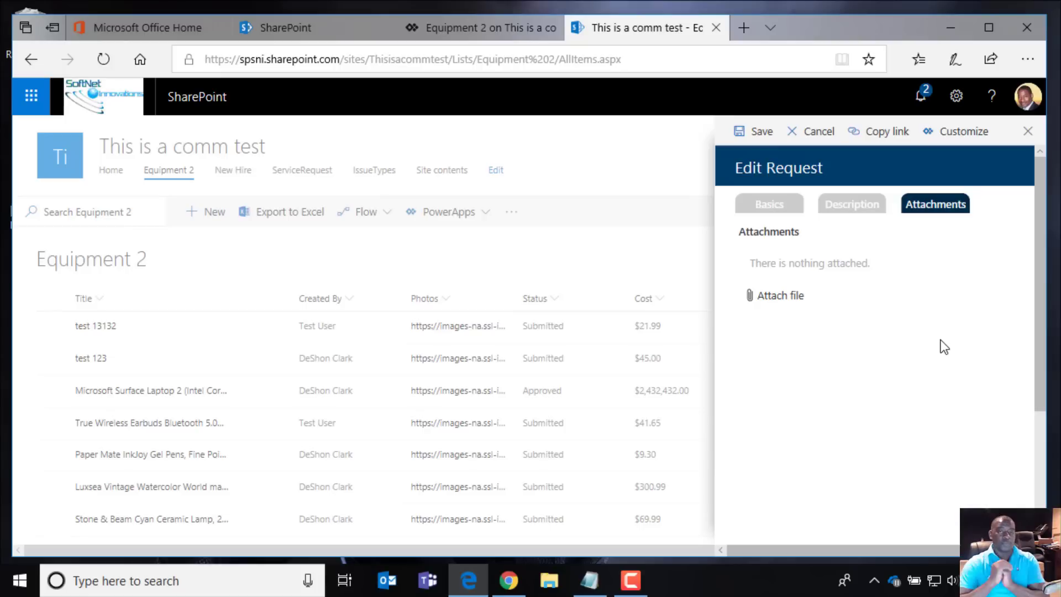